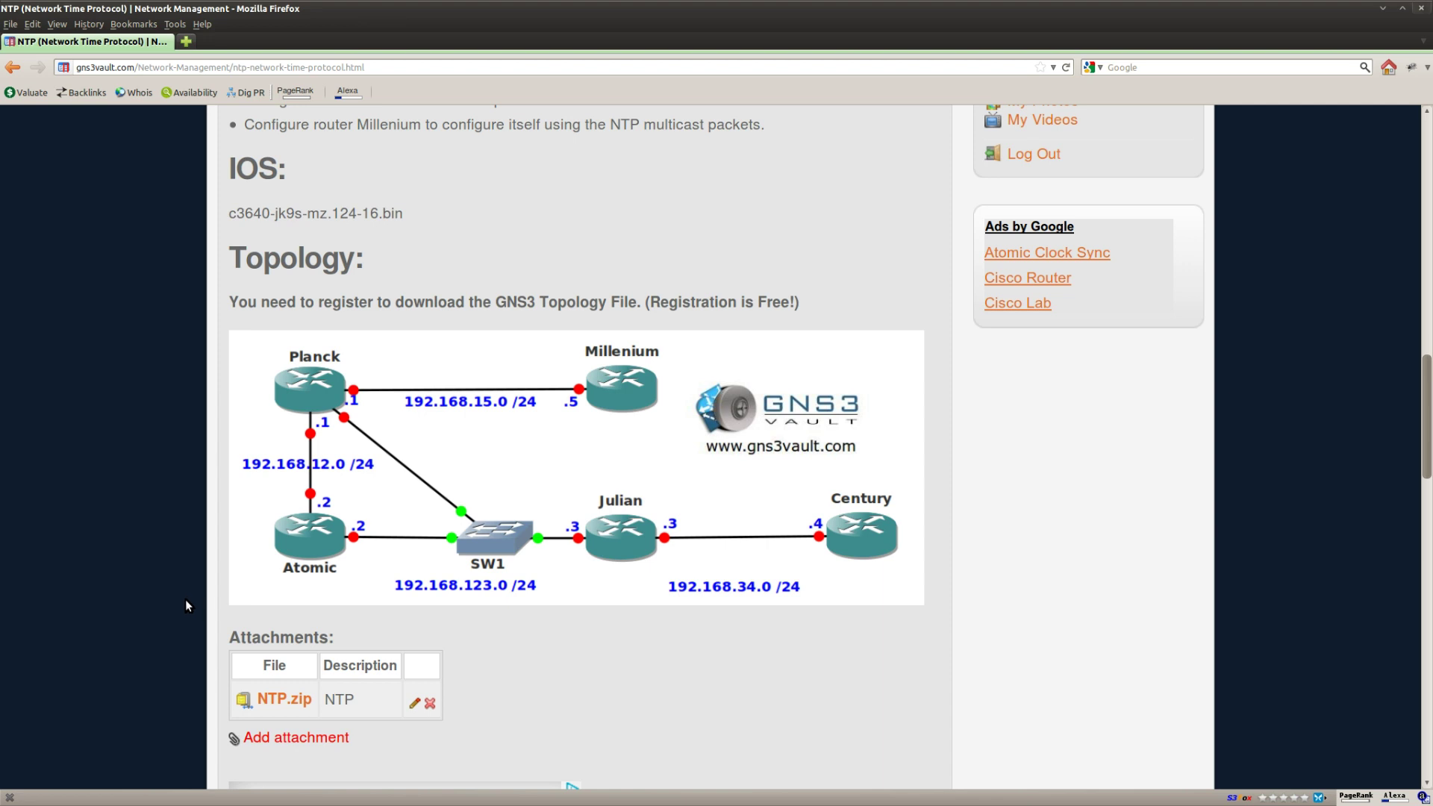
# - Review the lab goal of making Planck and Atomic NTP masters with stratum 10, along with the topology diagram
pyautogui.scroll(5, 185, 598)
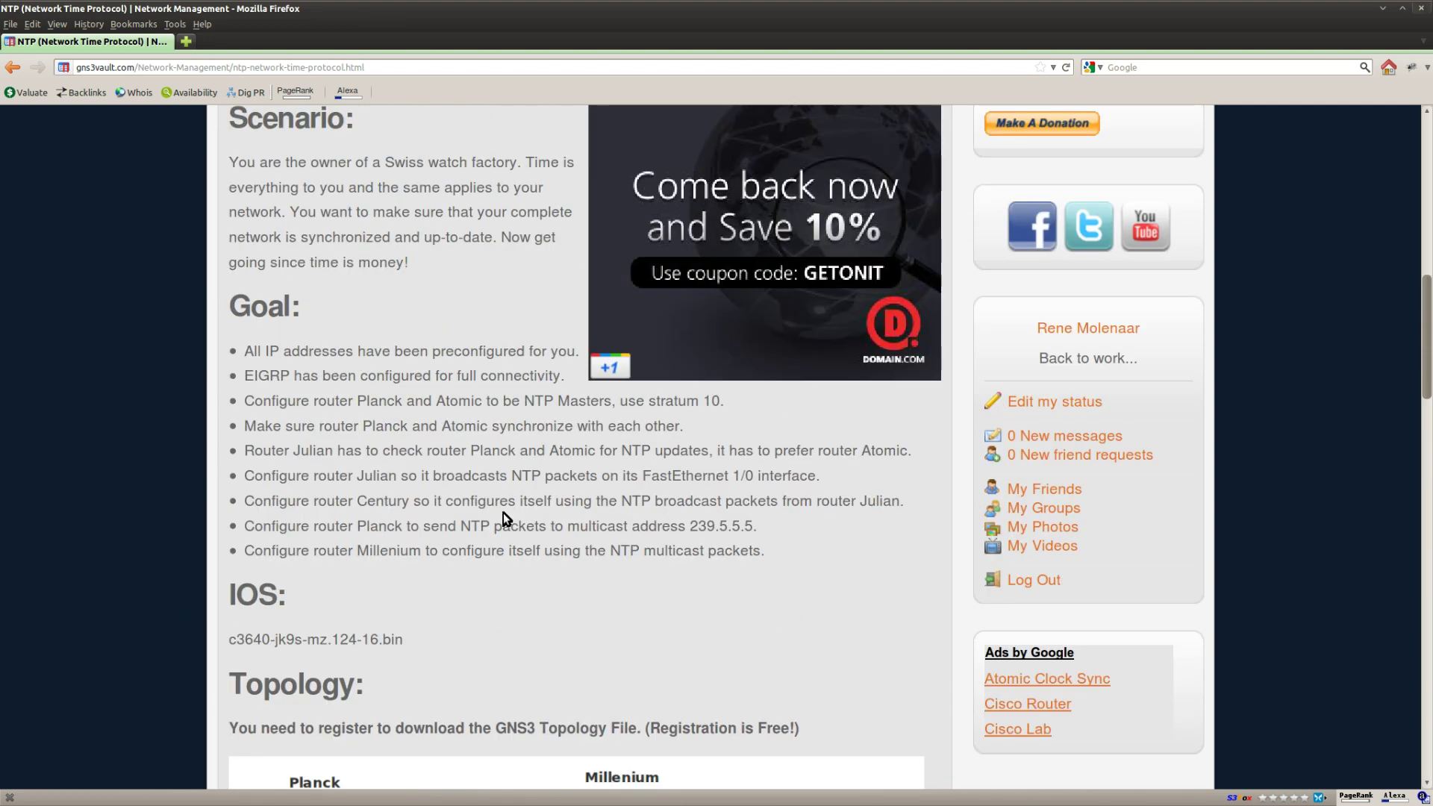
pyautogui.moveTo(724, 400); pyautogui.dragTo(243, 401)
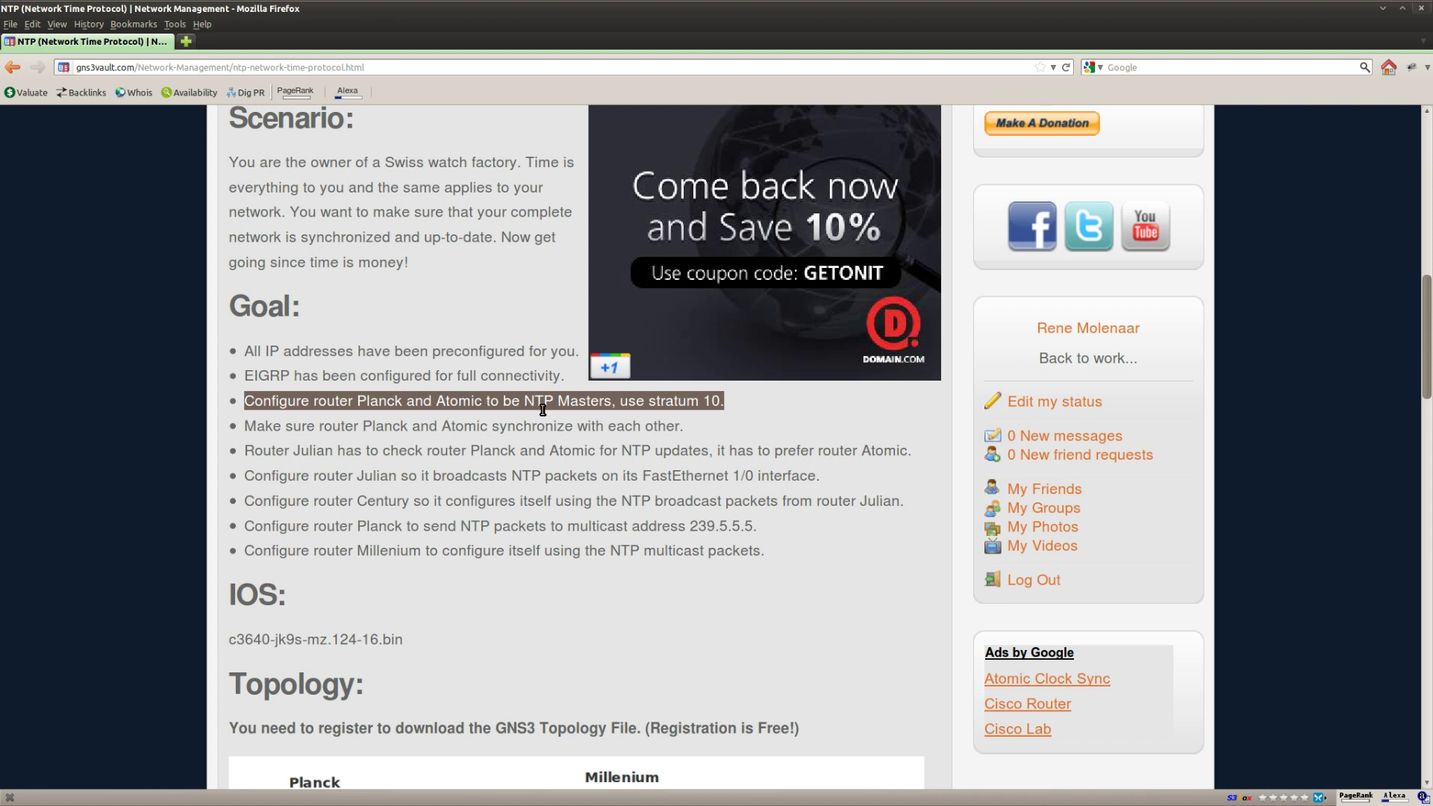
pyautogui.click(595, 416)
pyautogui.moveTo(721, 401); pyautogui.dragTo(648, 400)
pyautogui.scroll(-5, 358, 537)
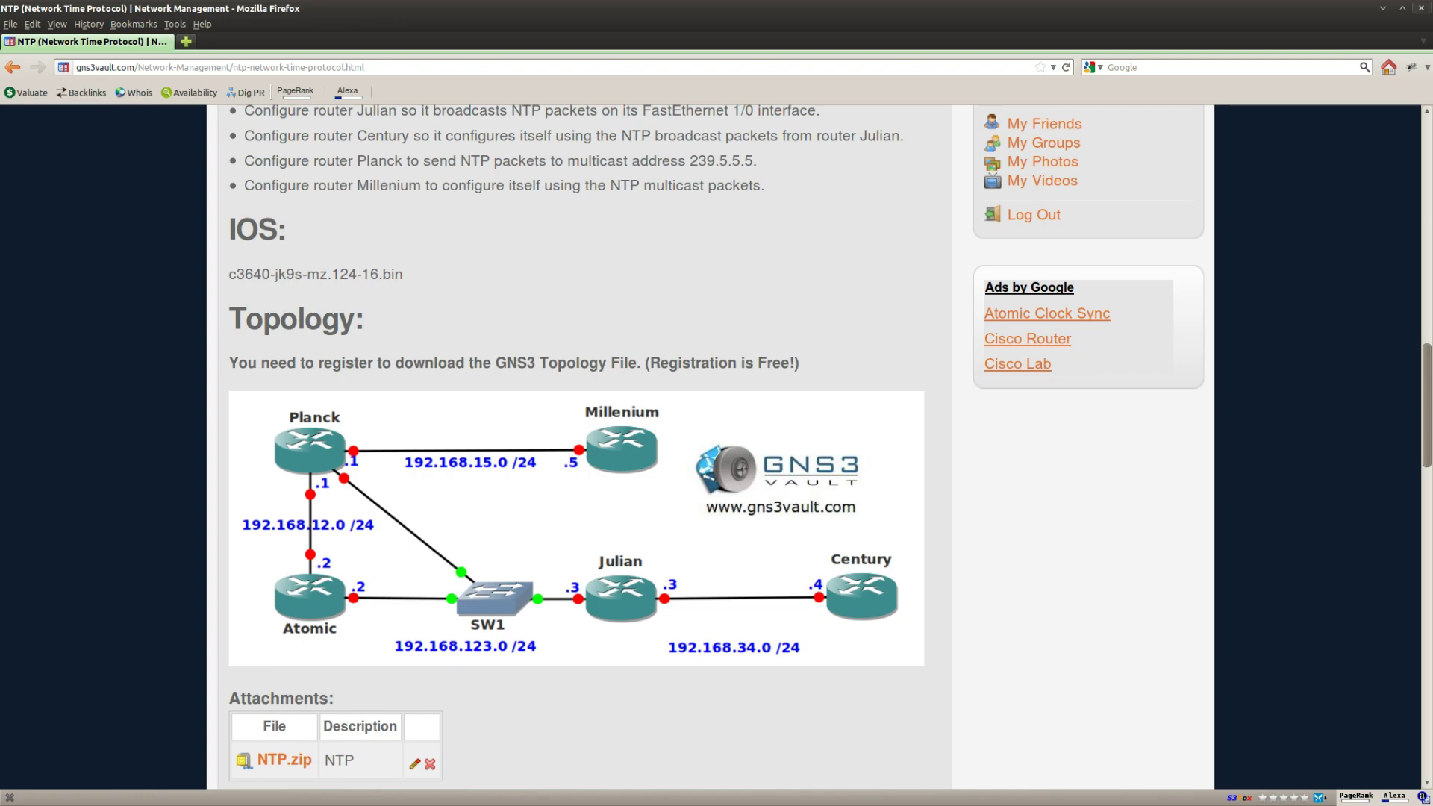
# - Switch to the router terminal and enter privileged mode and global configuration mode on Planck
pyautogui.hotkey('alt', 'Tab')
pyautogui.click(148, 795)
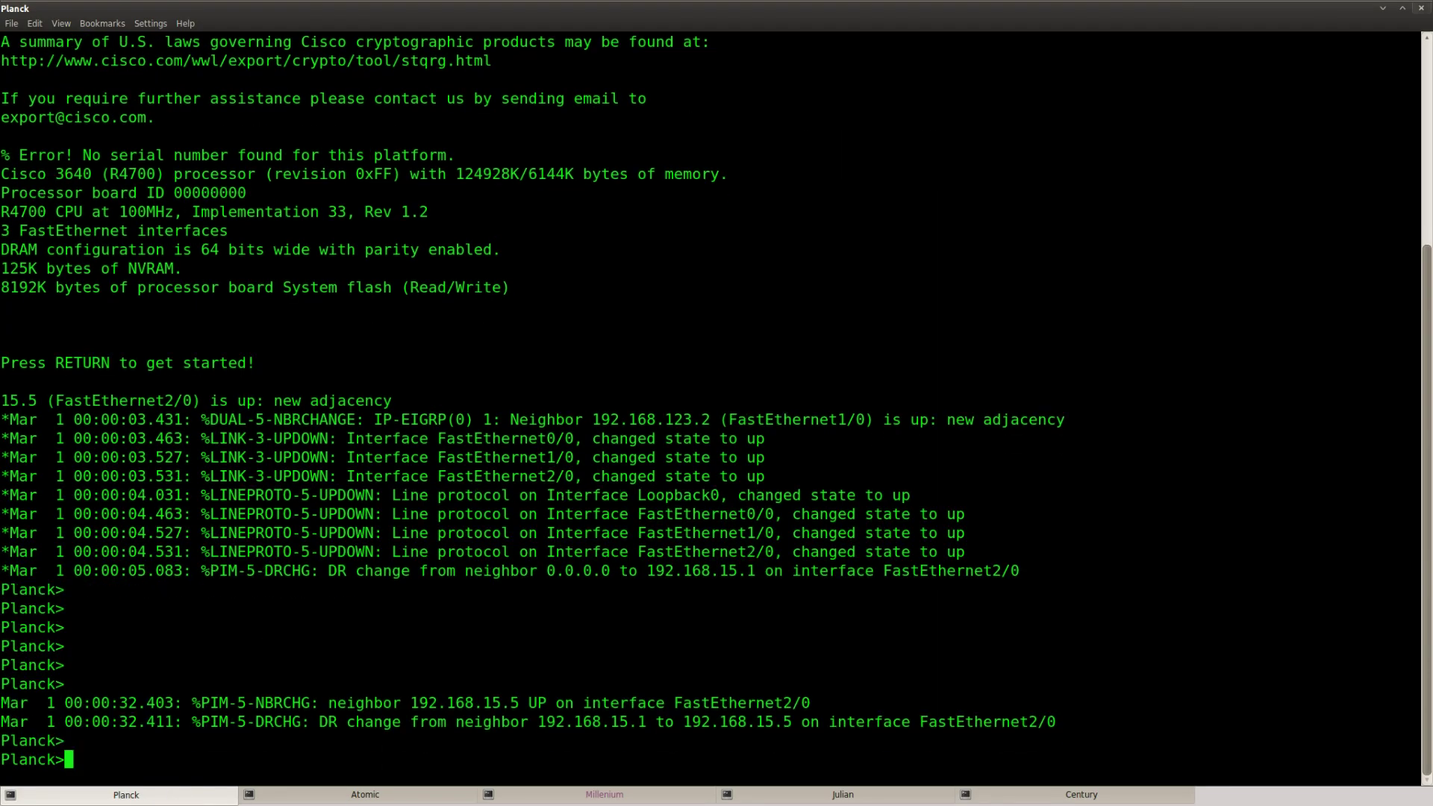
pyautogui.press('Return')
pyautogui.press('Return')
pyautogui.press('Return')
pyautogui.write('ena')
pyautogui.press('Return')
pyautogui.write('conf t')
pyautogui.press('Return')
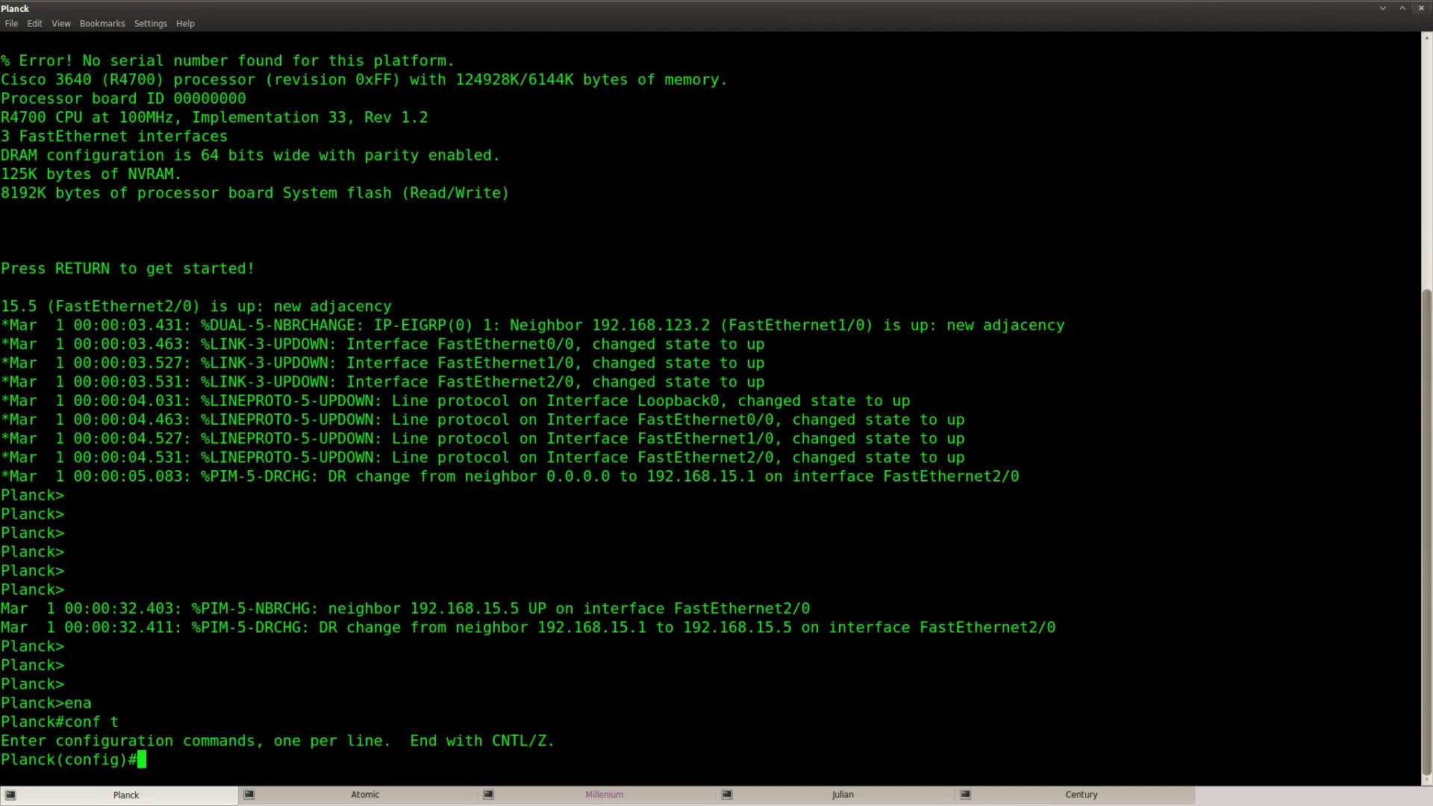
# - Configure Planck as an NTP master with stratum 10, consulting the inline help for the command
pyautogui.write('nt')
pyautogui.press('Tab')
pyautogui.write('mas')
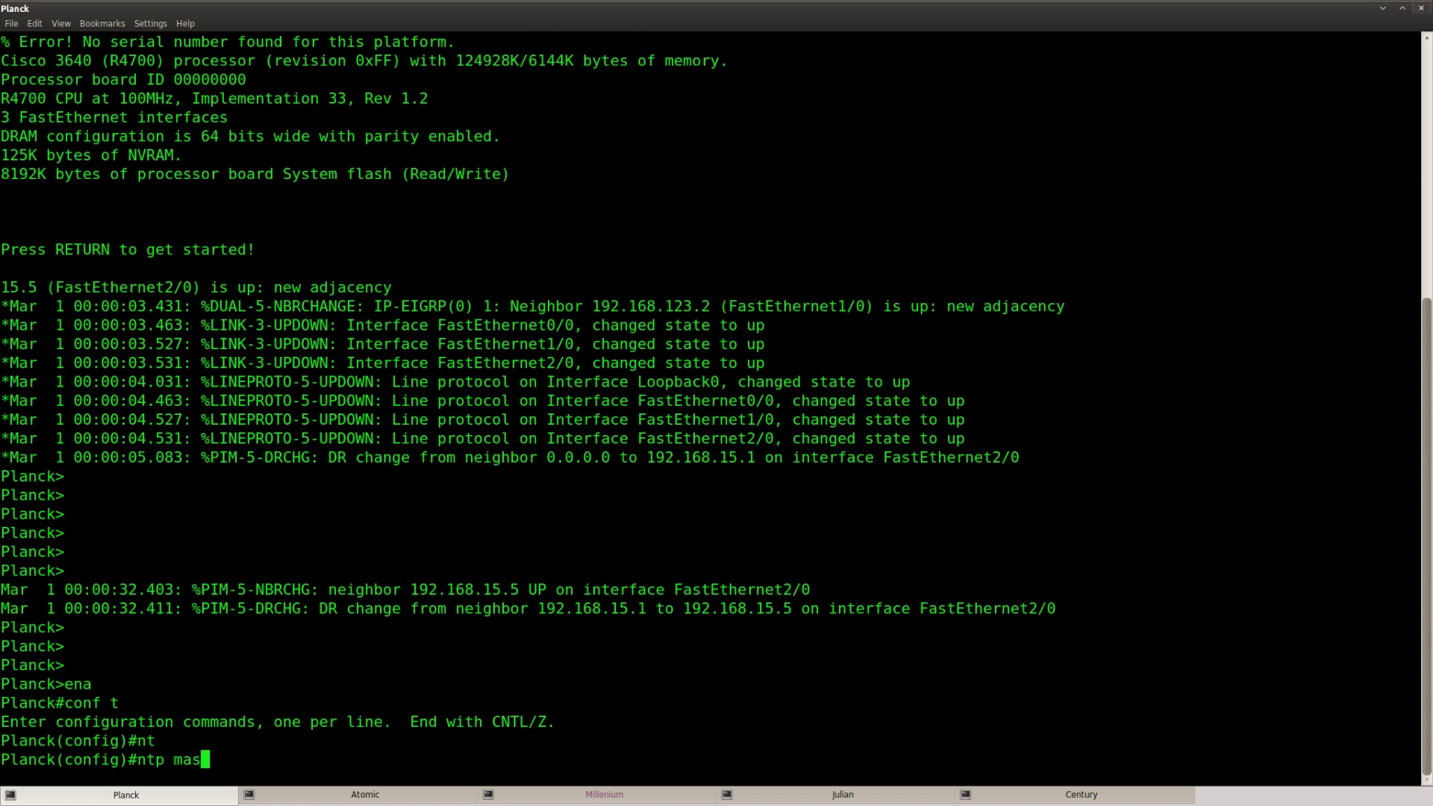
pyautogui.press('Tab')
pyautogui.write('?')
pyautogui.write('10')
pyautogui.press('Return')
# - Begin an ntp peer command on Planck with an address starting with 192.168
pyautogui.write('nt')
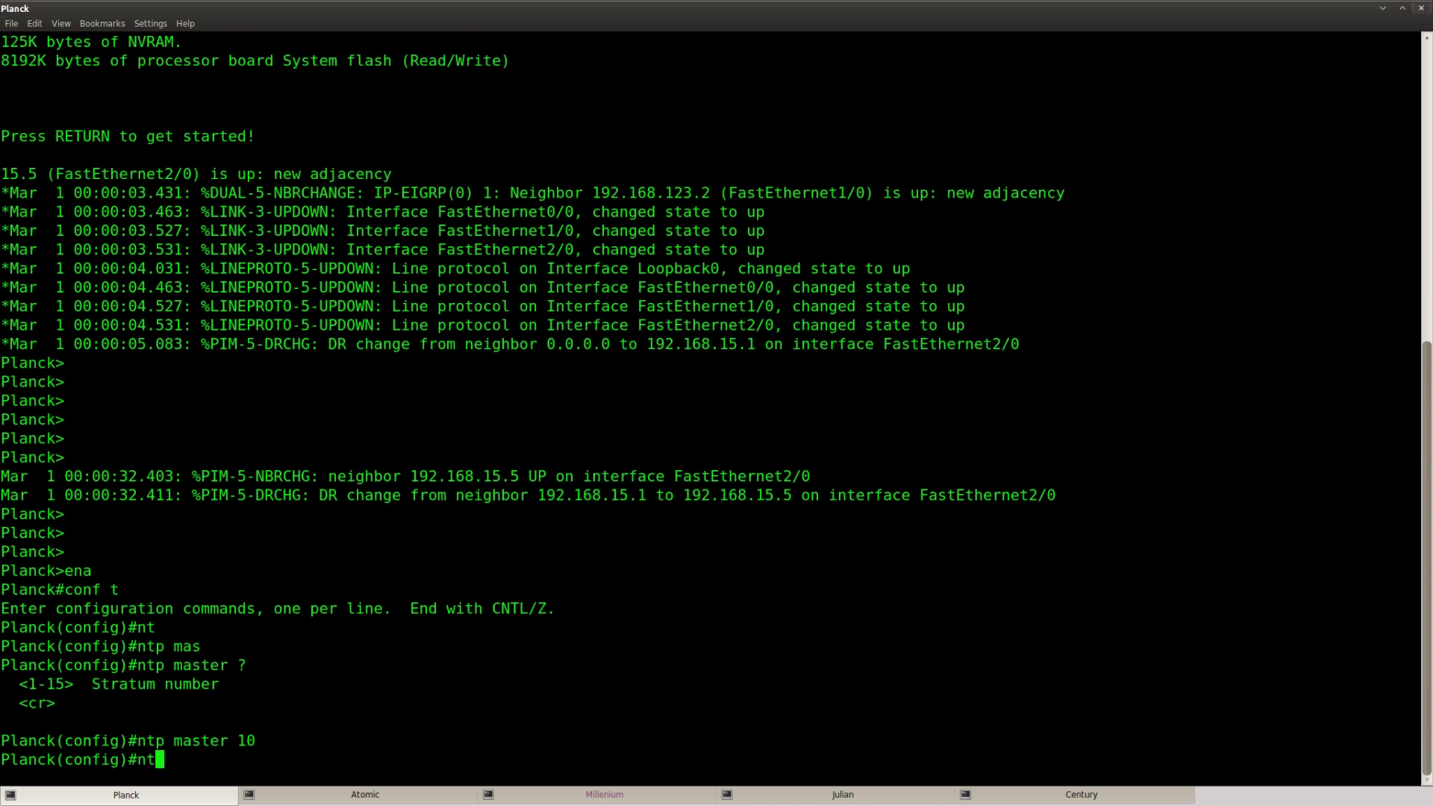
pyautogui.press('Tab')
pyautogui.write('pee')
pyautogui.press('Tab')
pyautogui.write('192.168.12.2')
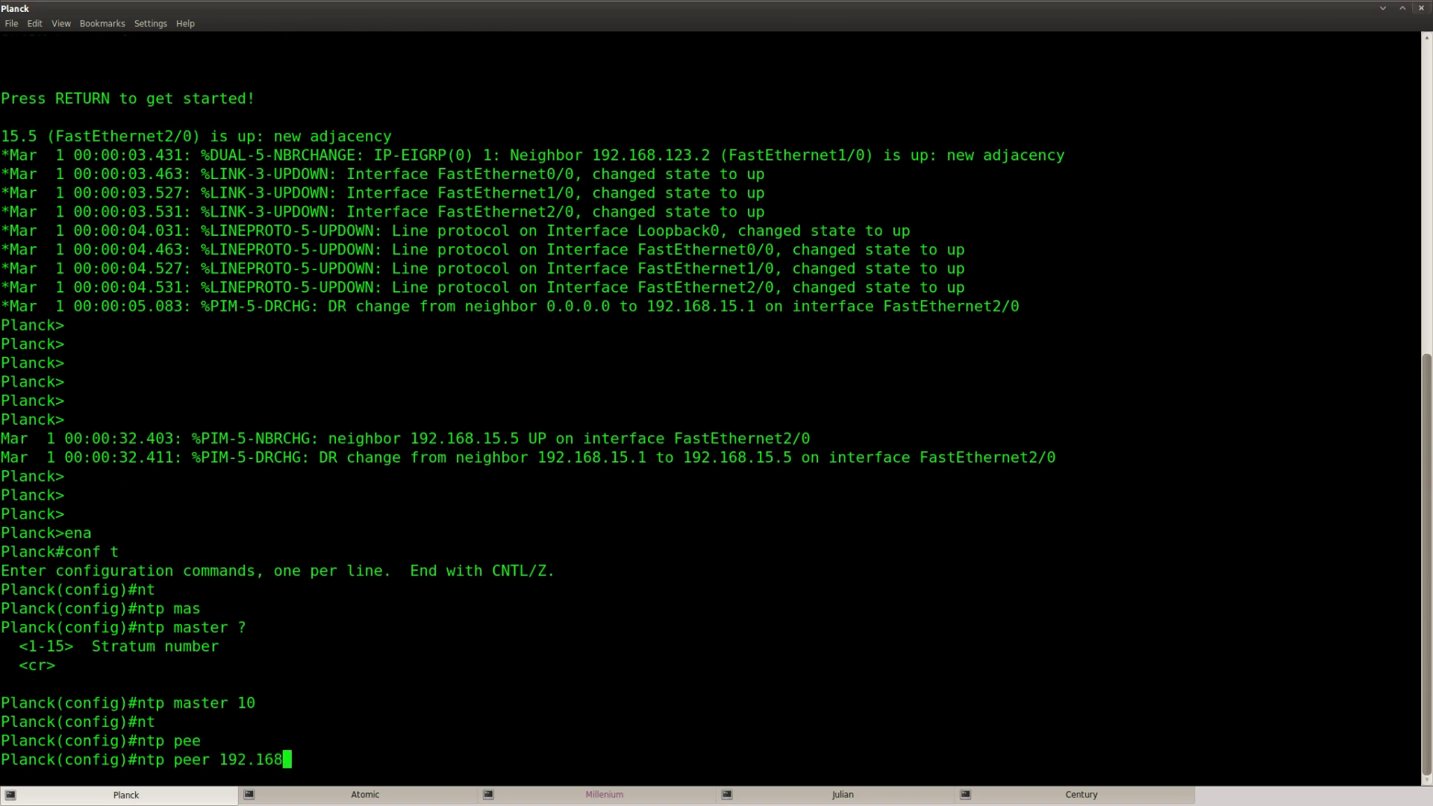
# - Enter privileged mode on Atomic and list its interface addresses with show ip int brief
pyautogui.click(411, 796)
pyautogui.write('ena')
pyautogui.press('Return')
pyautogui.write('sho')
pyautogui.press('Tab')
pyautogui.write('ip int brief')
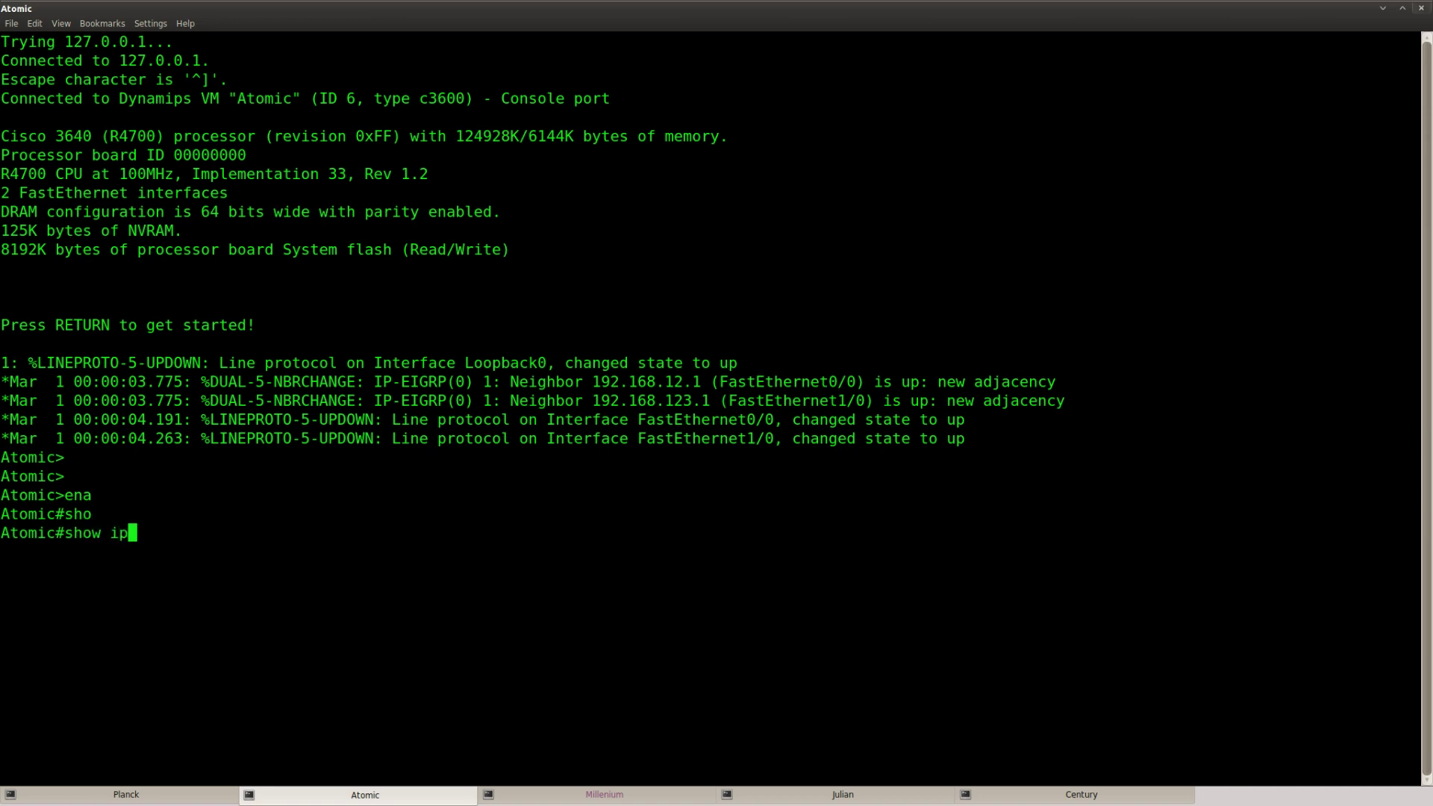
pyautogui.press('Return')
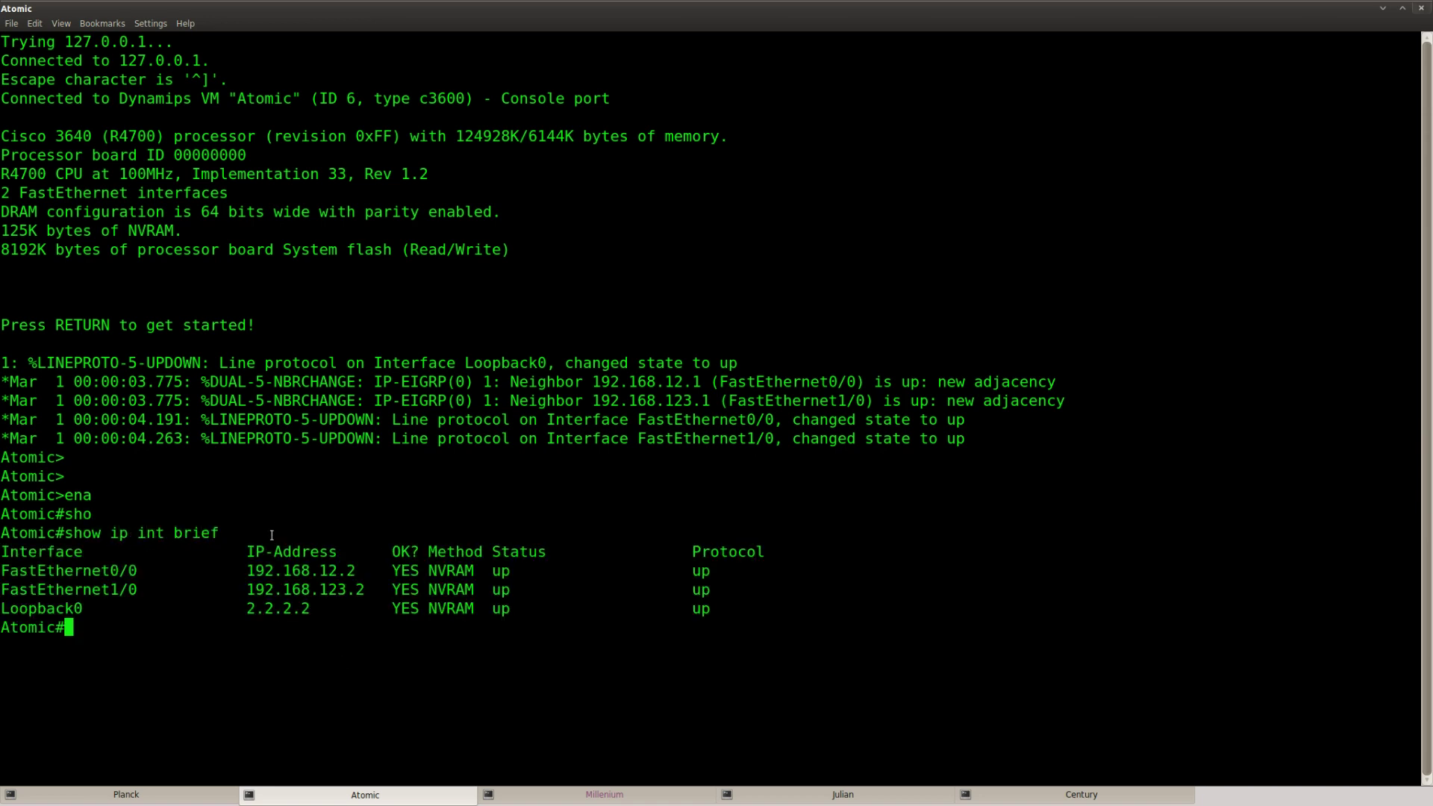
# - List Atomic's directly connected devices with show cdp neighbors
pyautogui.write('sho')
pyautogui.press('Tab')
pyautogui.write('cdp nei')
pyautogui.press('Tab')
pyautogui.press('Return')
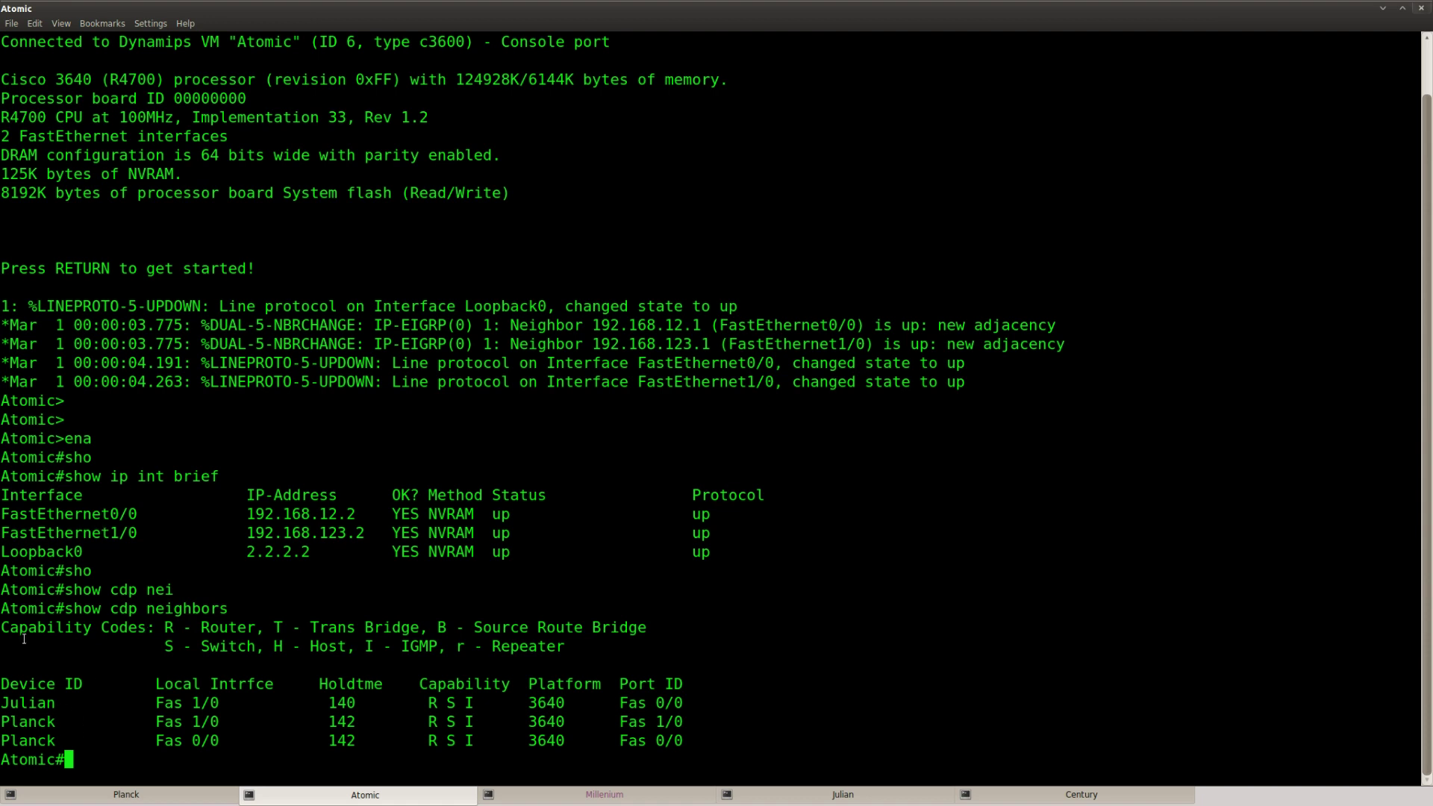
# - Compare Planck's entries in the CDP neighbor table with Atomic's FastEthernet0/0 address in the interface list
pyautogui.doubleClick(6, 741)
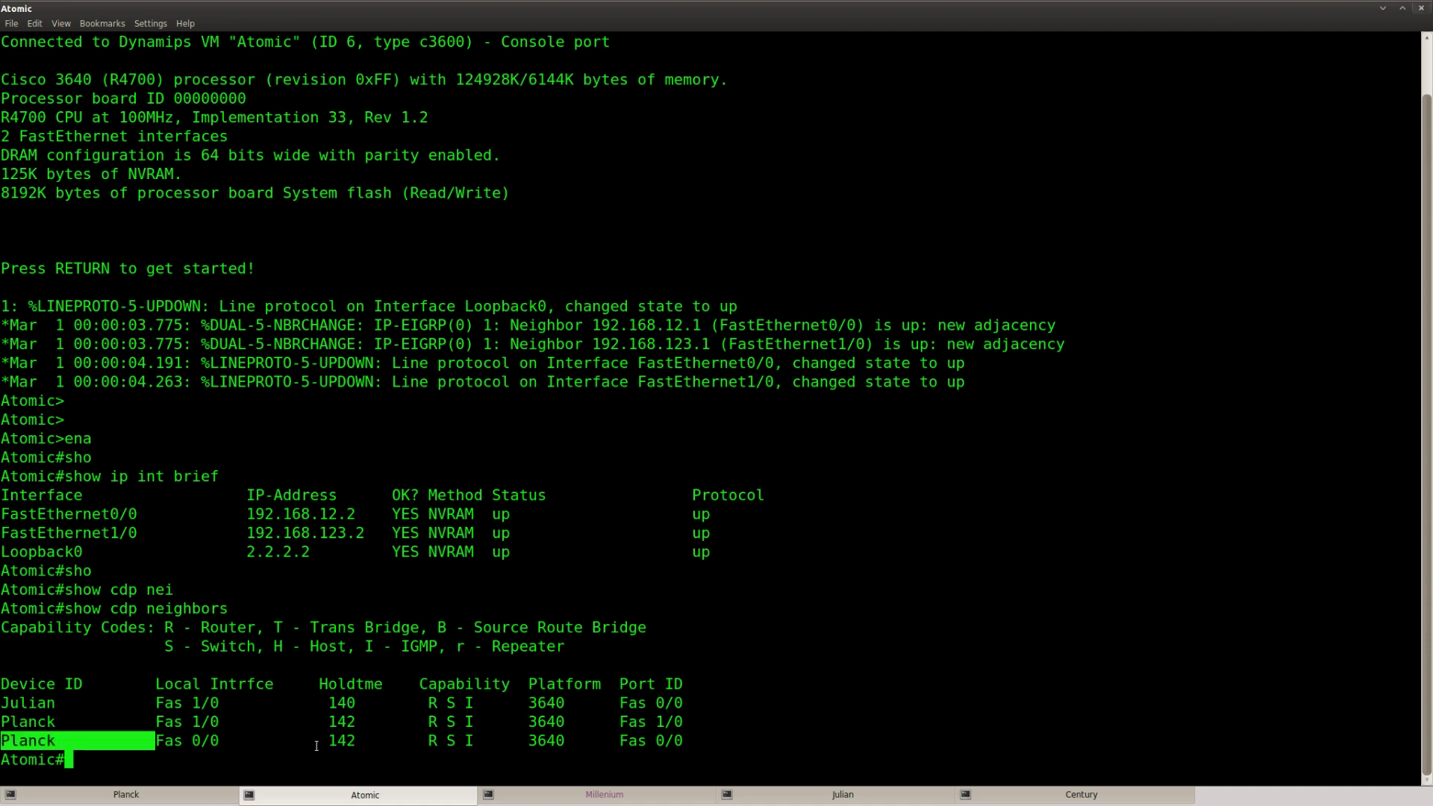
pyautogui.moveTo(317, 746); pyautogui.dragTo(345, 742)
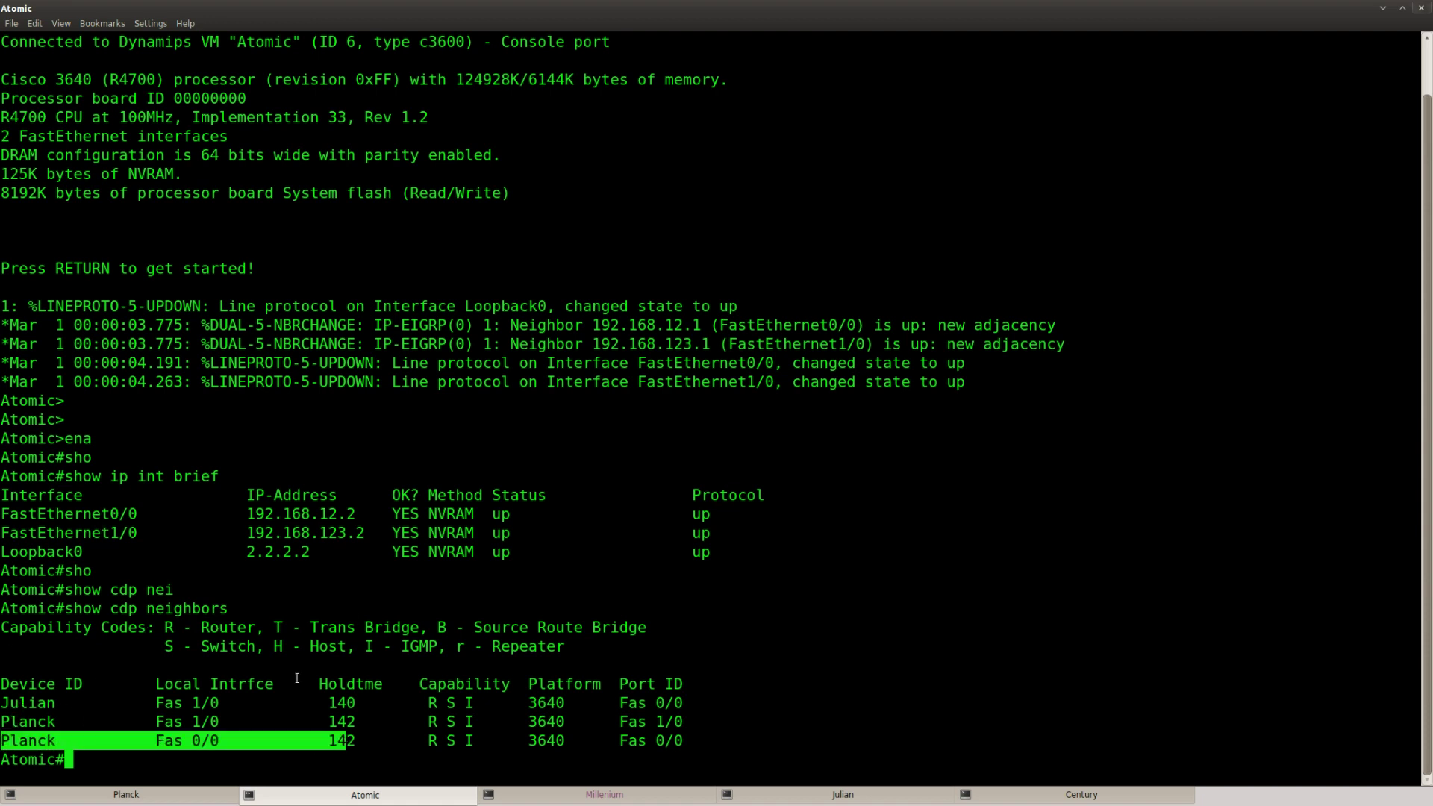
pyautogui.click(282, 674)
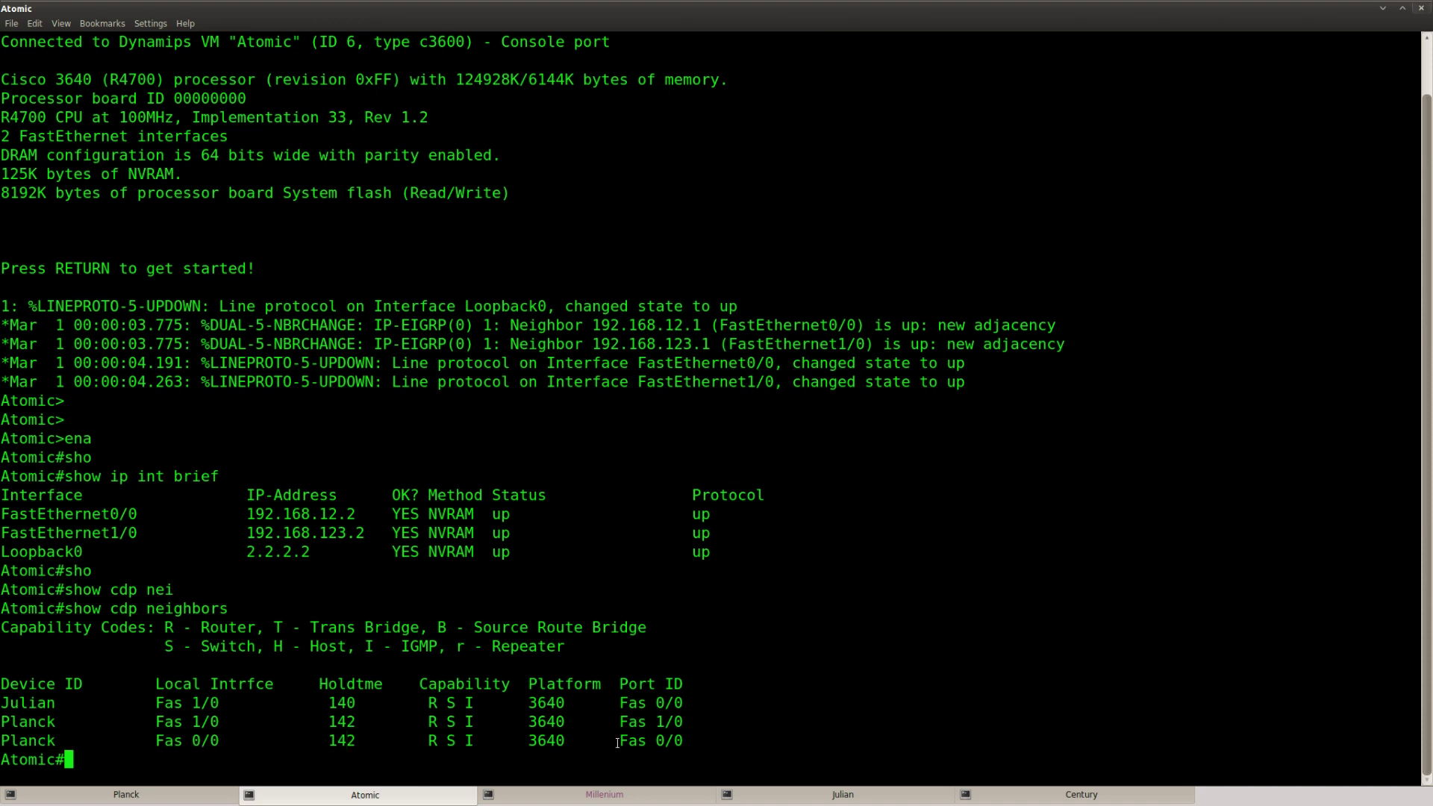
pyautogui.tripleClick(662, 741)
pyautogui.moveTo(663, 741); pyautogui.dragTo(660, 722)
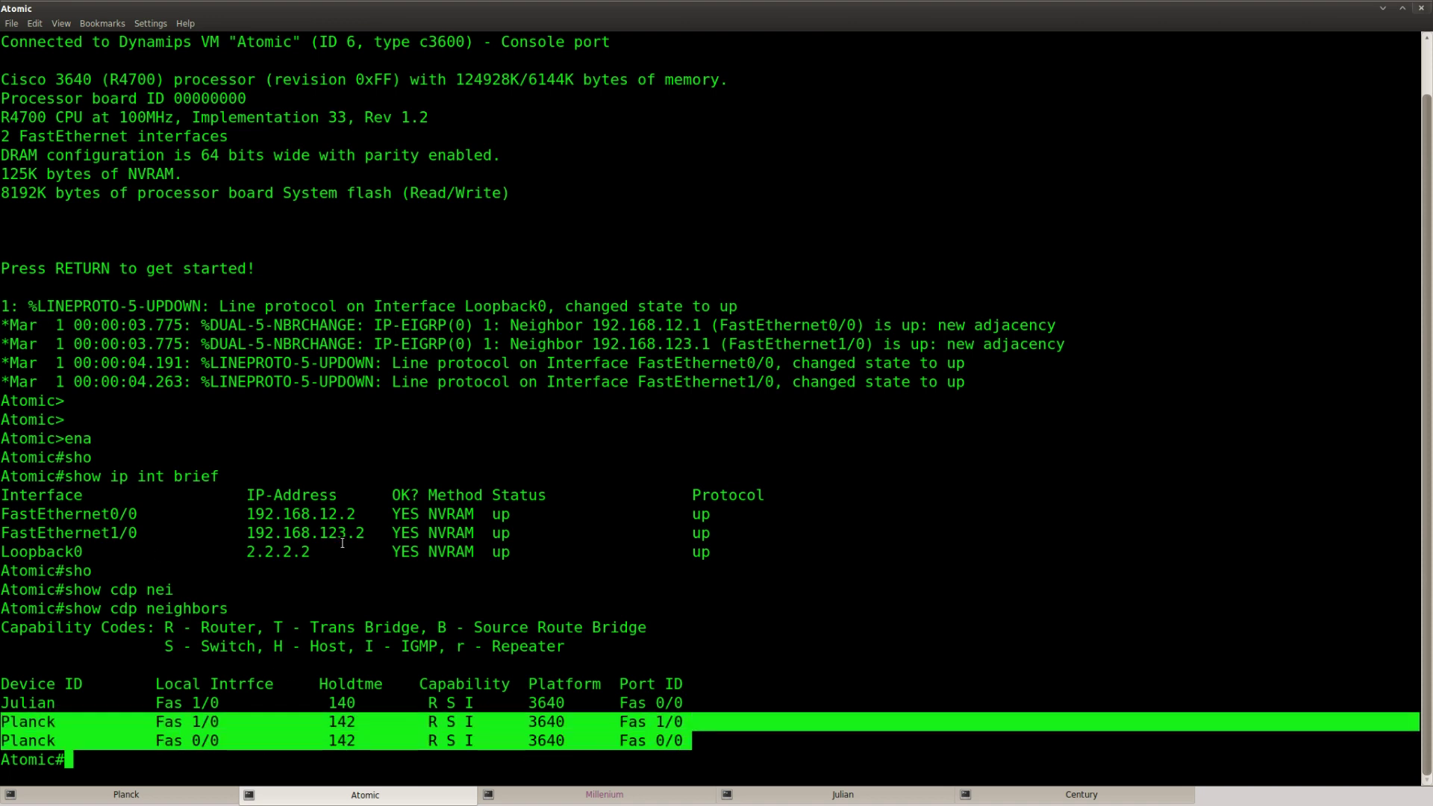
pyautogui.click(354, 514)
pyautogui.moveTo(354, 514); pyautogui.dragTo(1, 515)
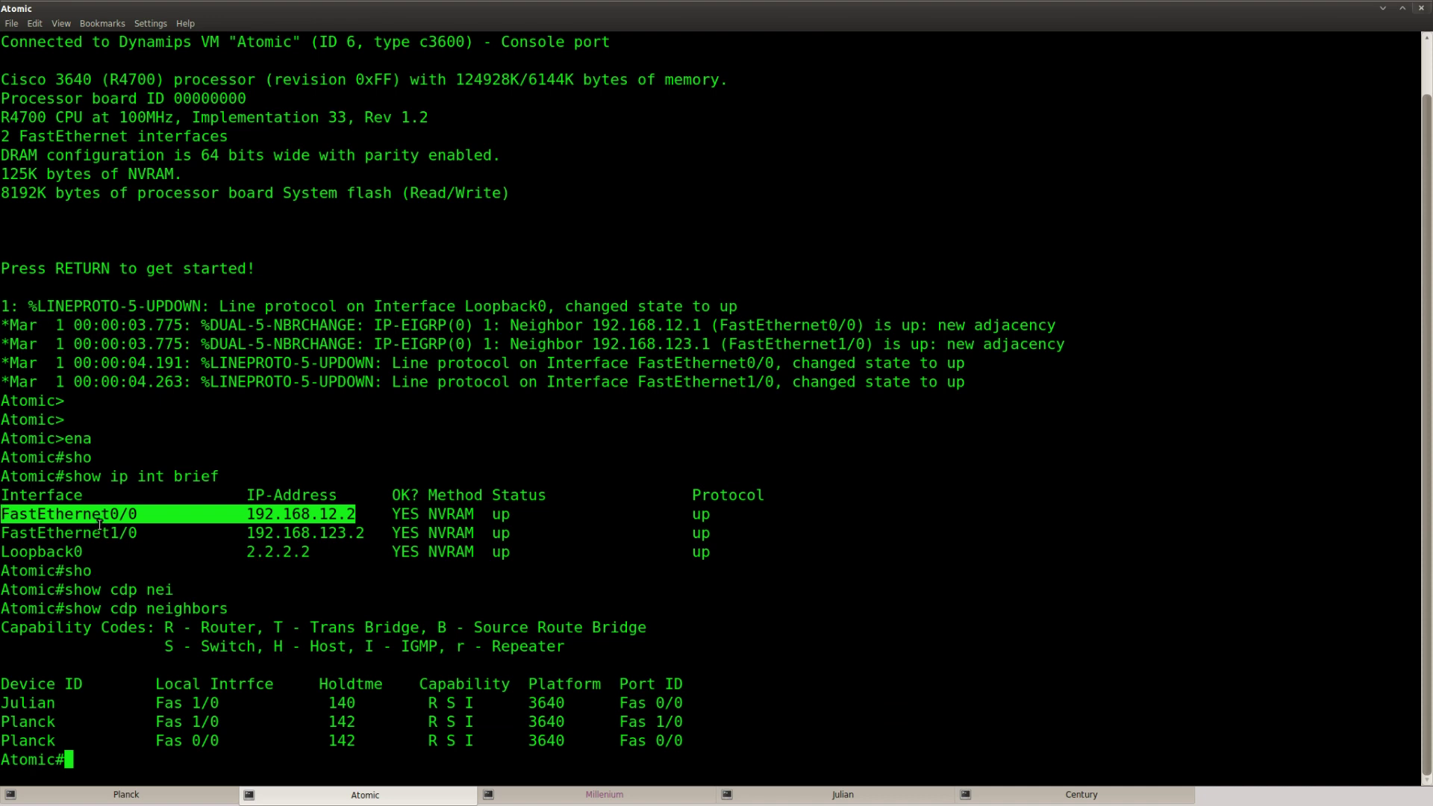
# - Copy the ending 12.2 of Atomic's FastEthernet0/0 address and complete Planck's command as ntp peer 192.168.12.2
pyautogui.click(142, 517)
pyautogui.moveTo(356, 514); pyautogui.dragTo(319, 514)
pyautogui.hotkey('ctrl', 'c')
pyautogui.click(332, 735)
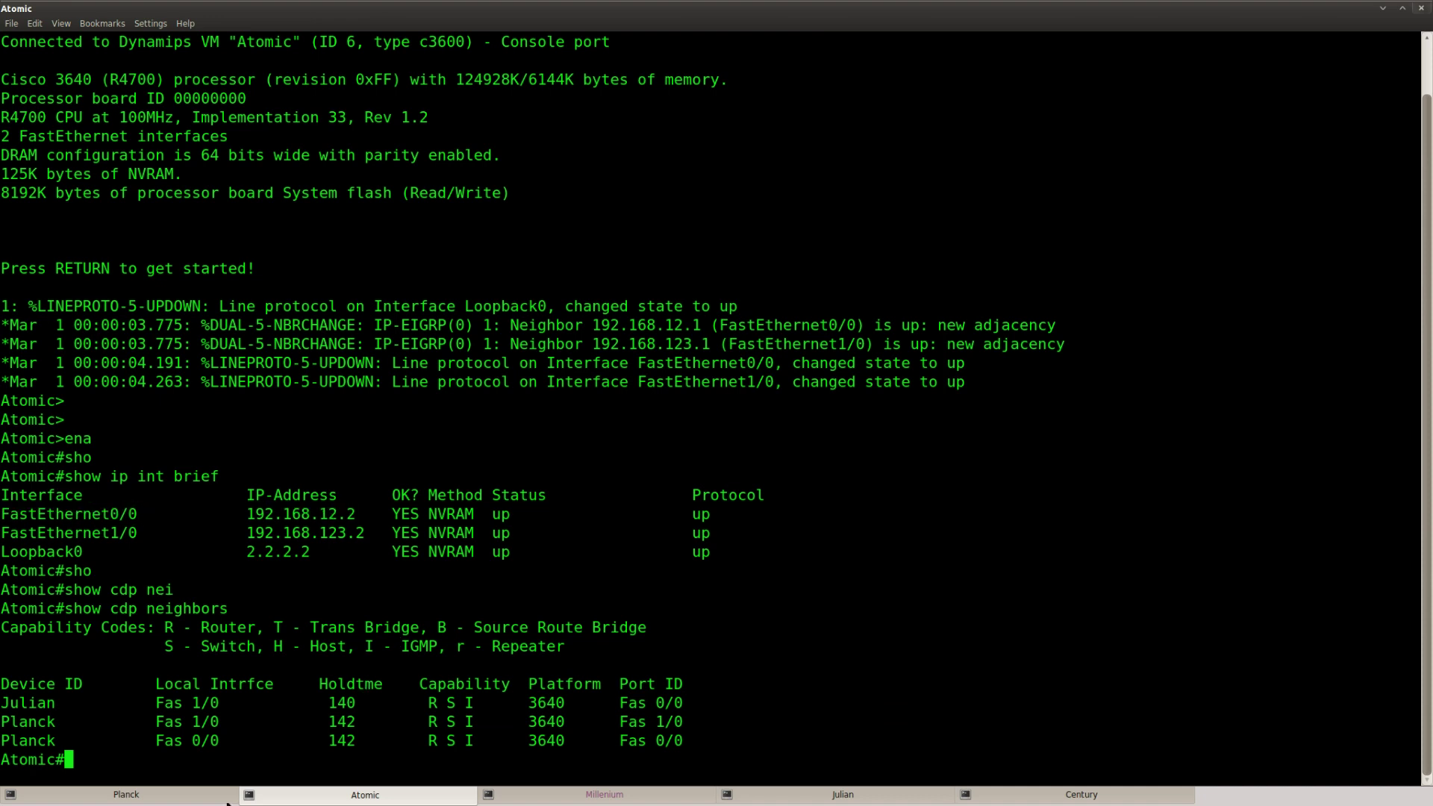
pyautogui.hotkey('alt', 'Tab')
pyautogui.middleClick(256, 736)
pyautogui.press('Return')
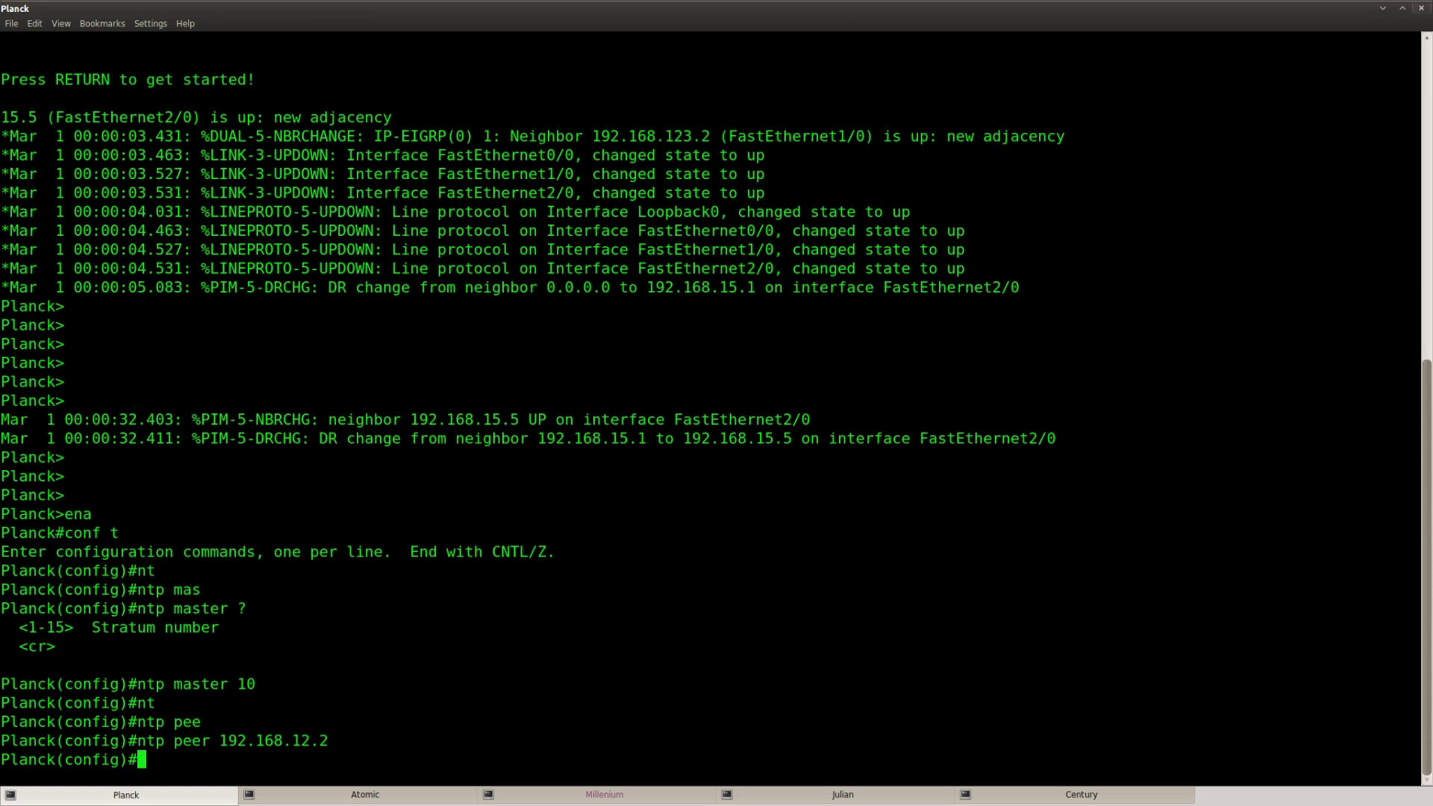
# - Enter global configuration mode on Atomic and set its NTP peer to 192.168.12.1
pyautogui.click(362, 795)
pyautogui.press('Return')
pyautogui.press('Return')
pyautogui.write('conf t')
pyautogui.press('Return')
pyautogui.write('nt')
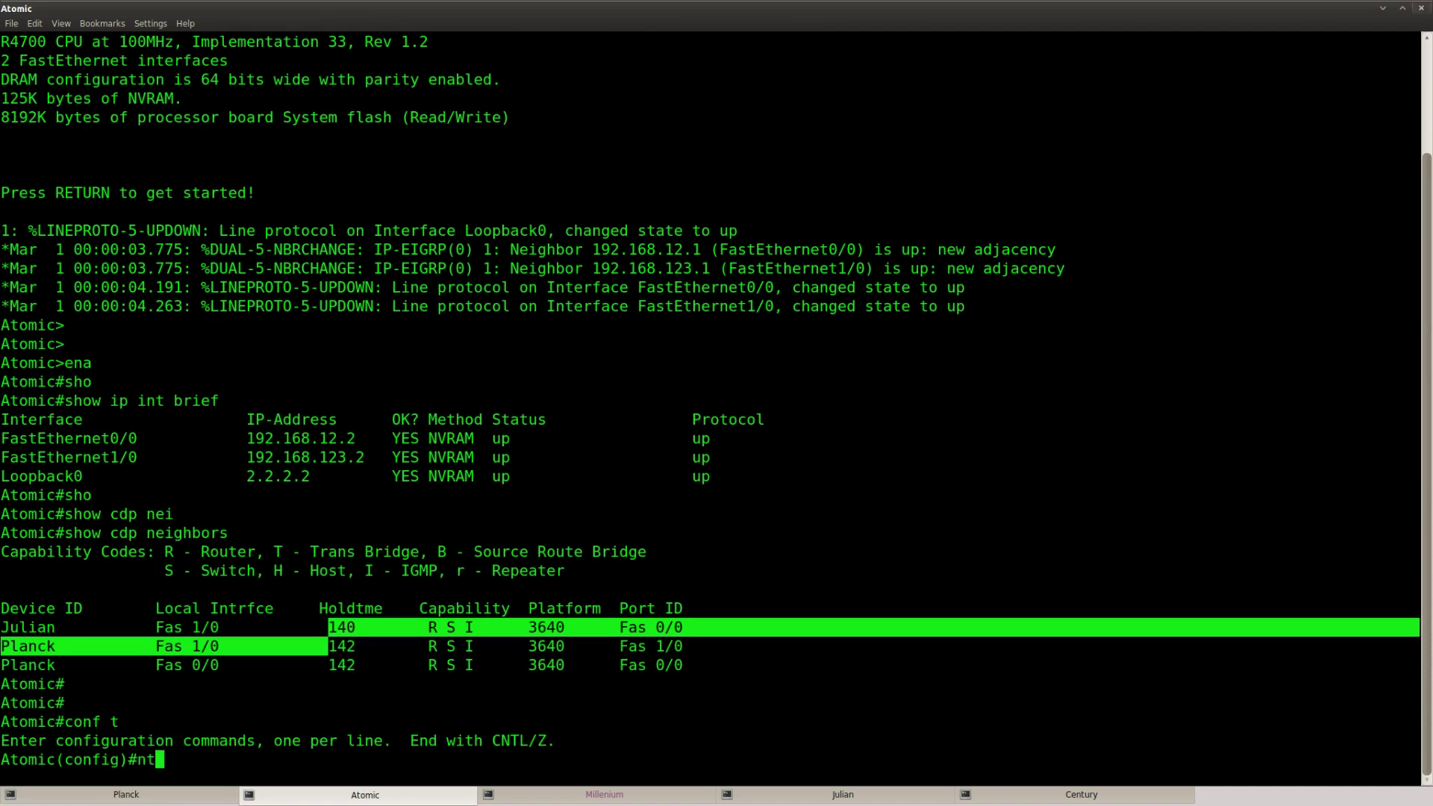
pyautogui.press('Tab')
pyautogui.write('pee')
pyautogui.press('Tab')
pyautogui.write('192.168.12.1')
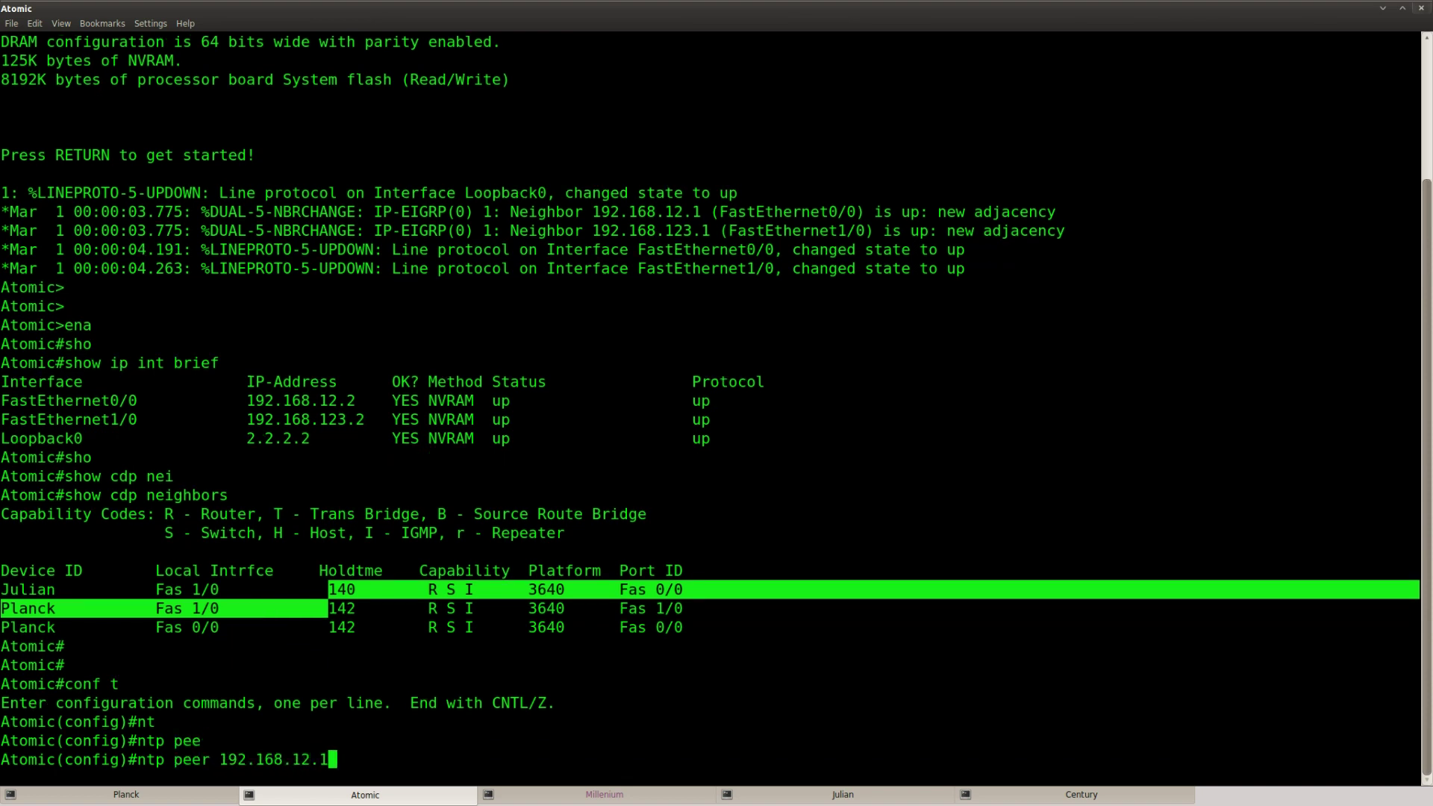
pyautogui.press('Return')
# - Configure Atomic as an NTP master with stratum 10
pyautogui.write('nt')
pyautogui.press('Tab')
pyautogui.write('mas')
pyautogui.press('Tab')
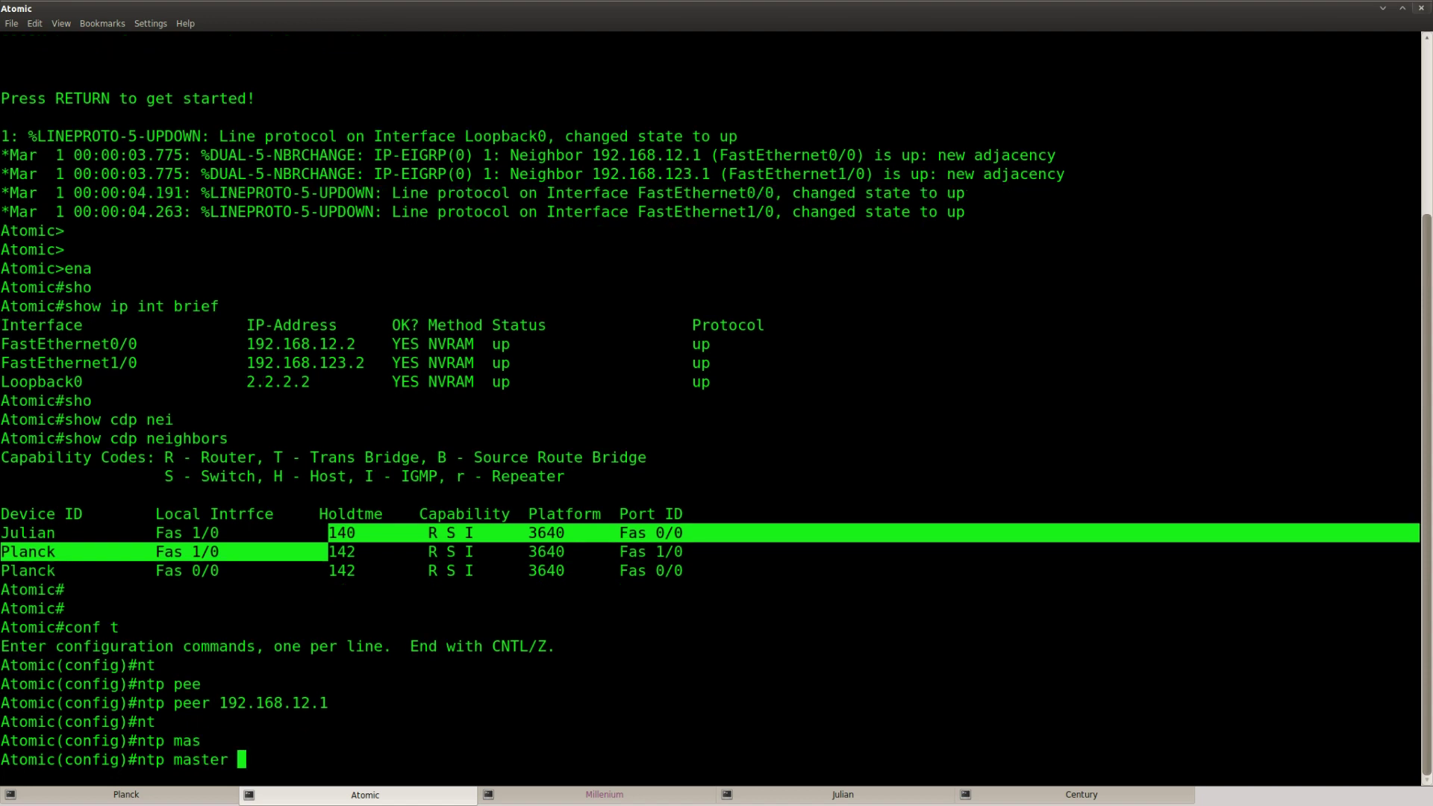
pyautogui.write('10')
pyautogui.press('Return')
pyautogui.press('Return')
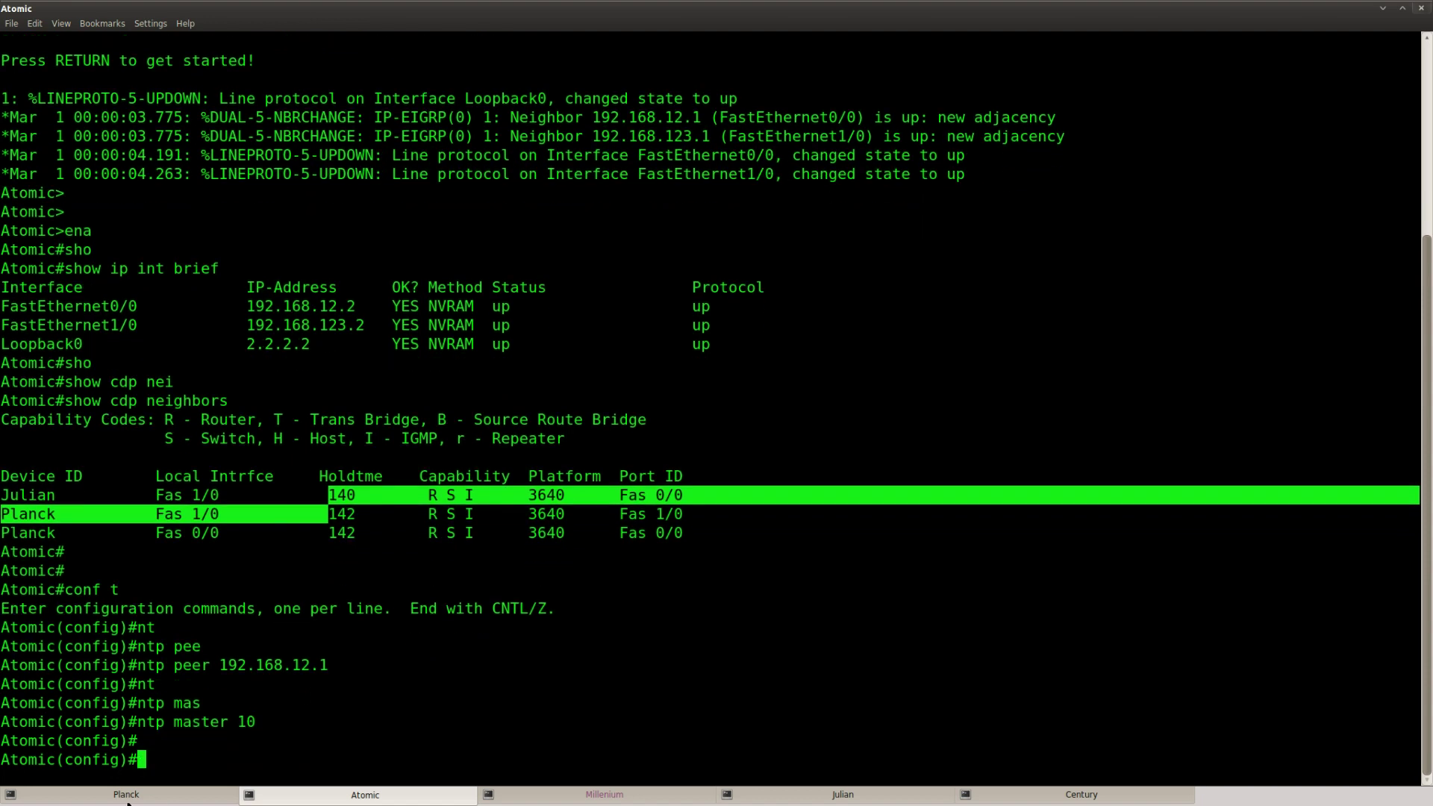
pyautogui.click(311, 723)
# - Return to Planck's console and exit global configuration mode
pyautogui.click(147, 800)
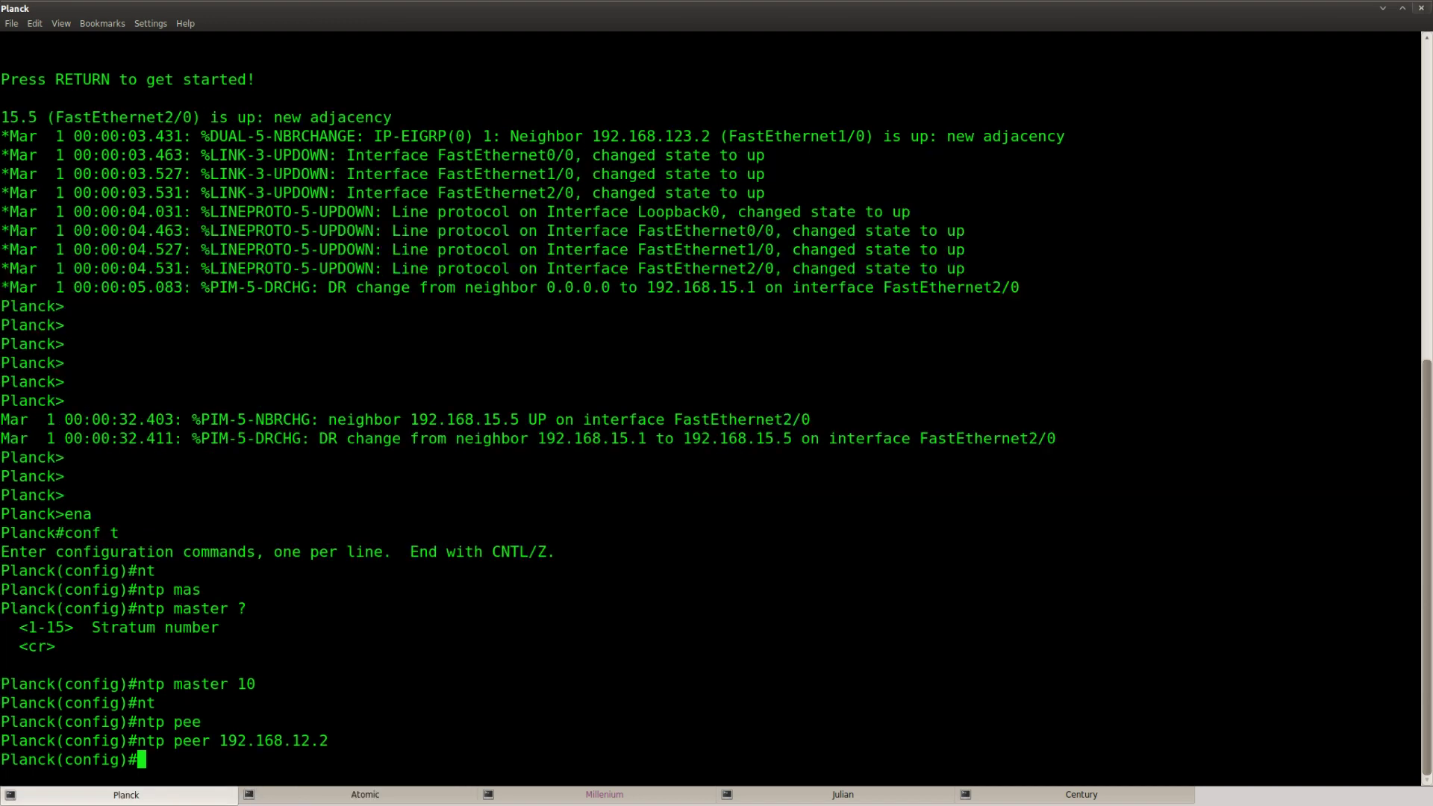
pyautogui.press('Return')
pyautogui.press('Return')
pyautogui.write('exit')
pyautogui.press('Return')
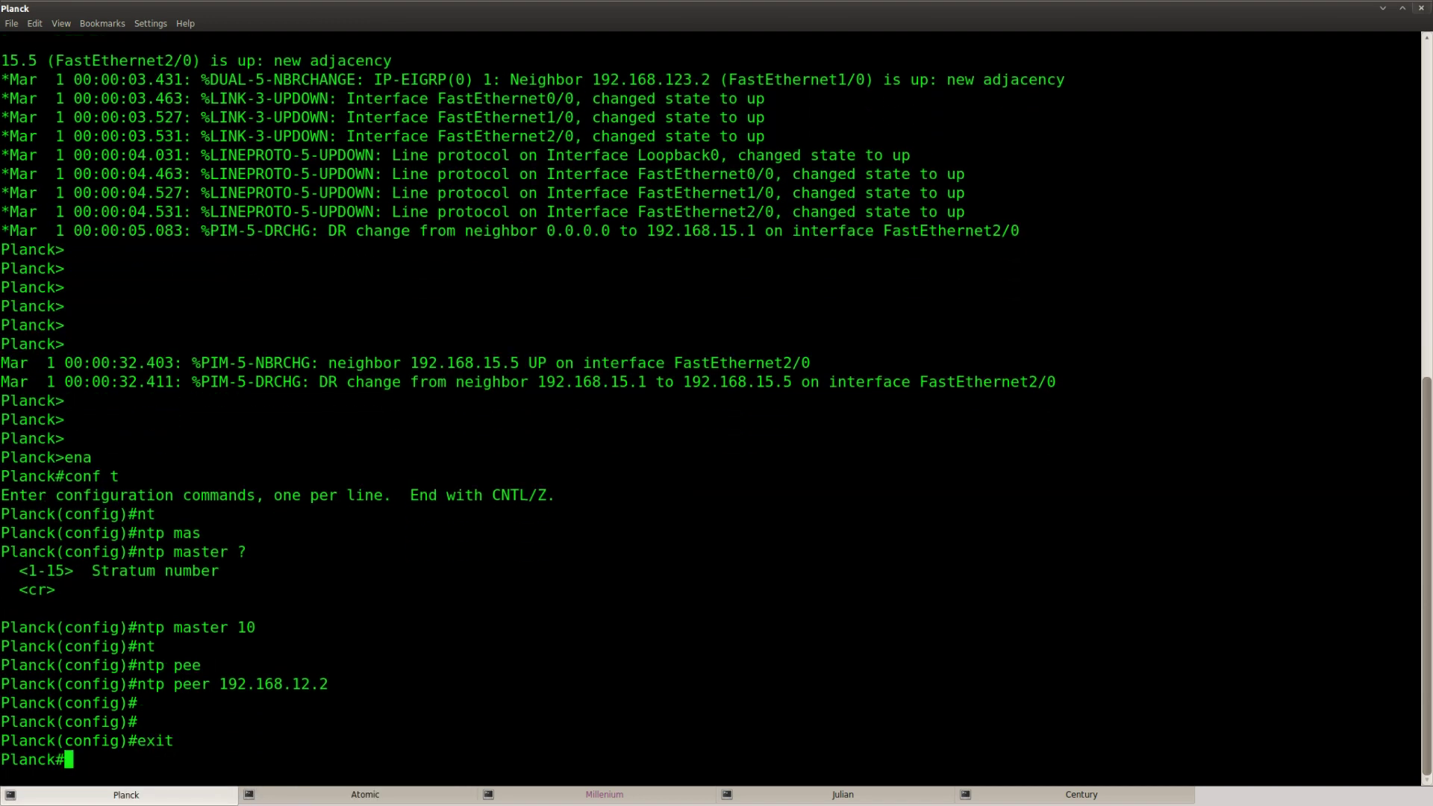
# - Start a clock set command on Planck with the time 20:27:00, consulting the inline help for the syntax
pyautogui.write('cloc')
pyautogui.press('Tab')
pyautogui.write('?se')
pyautogui.press('Tab')
pyautogui.write('?')
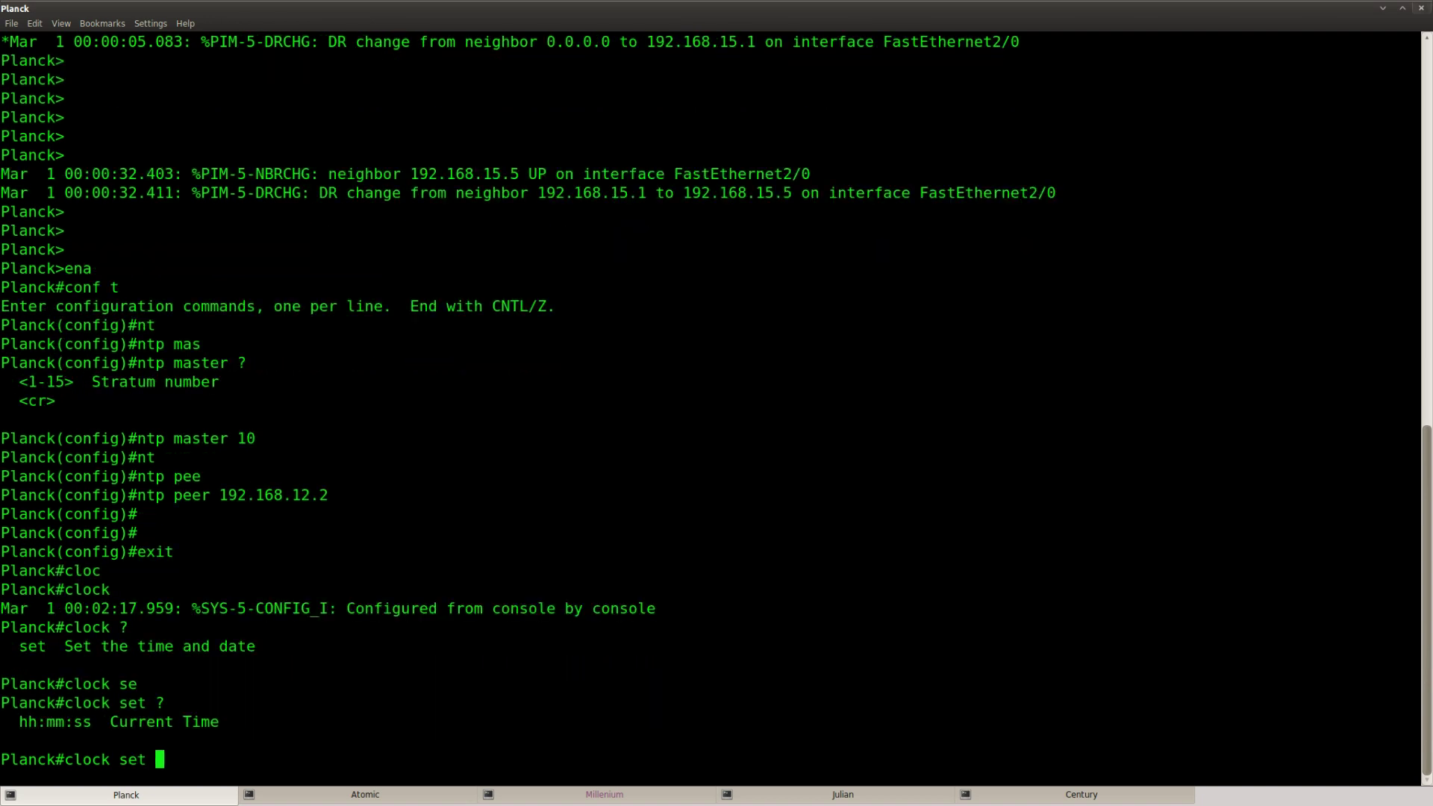
pyautogui.write('20:')
pyautogui.press('Tab')
pyautogui.write('27')
pyautogui.write('?:00 ?')
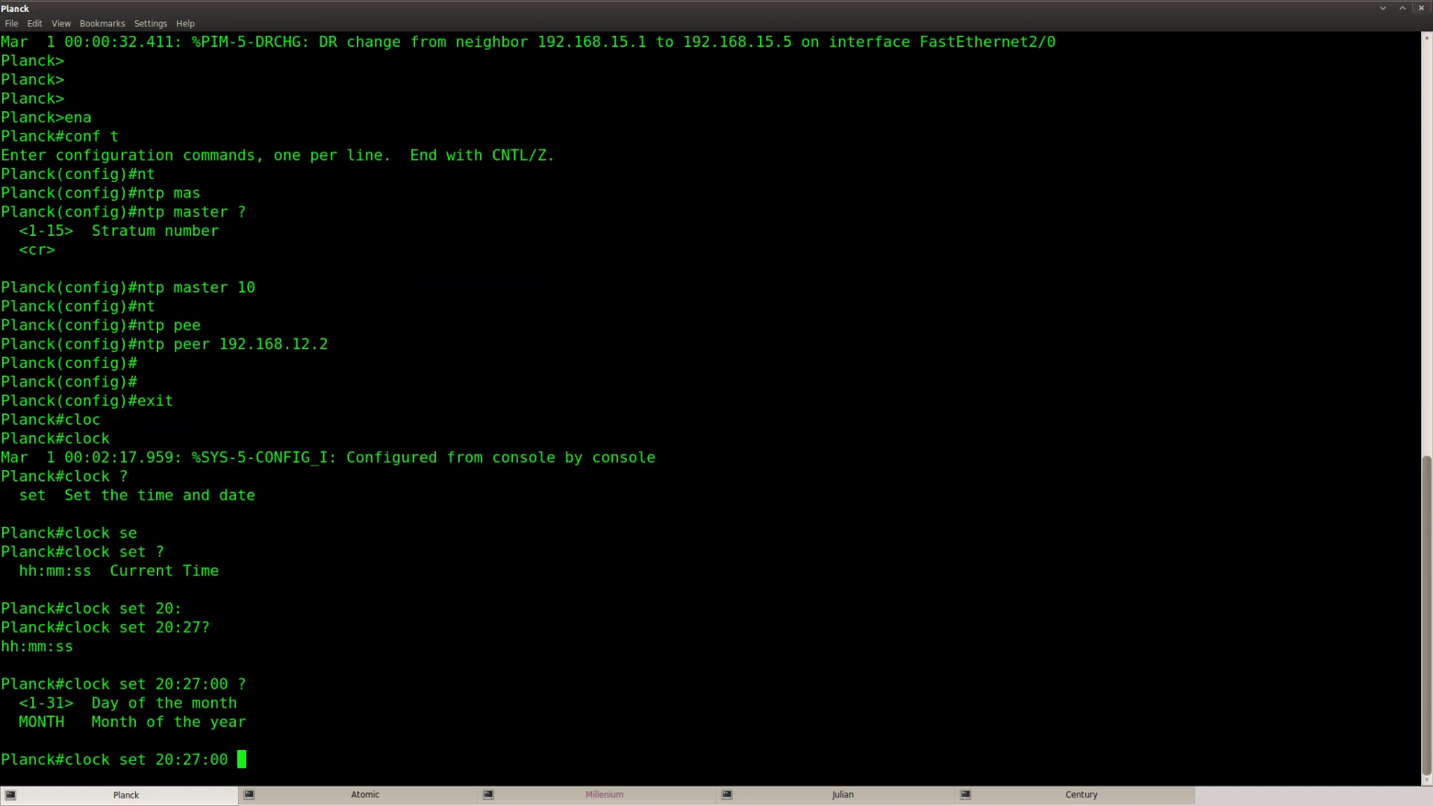
# - Complete Planck's clock set command with the date 27 december 2011 and execute it
pyautogui.write('27 ')
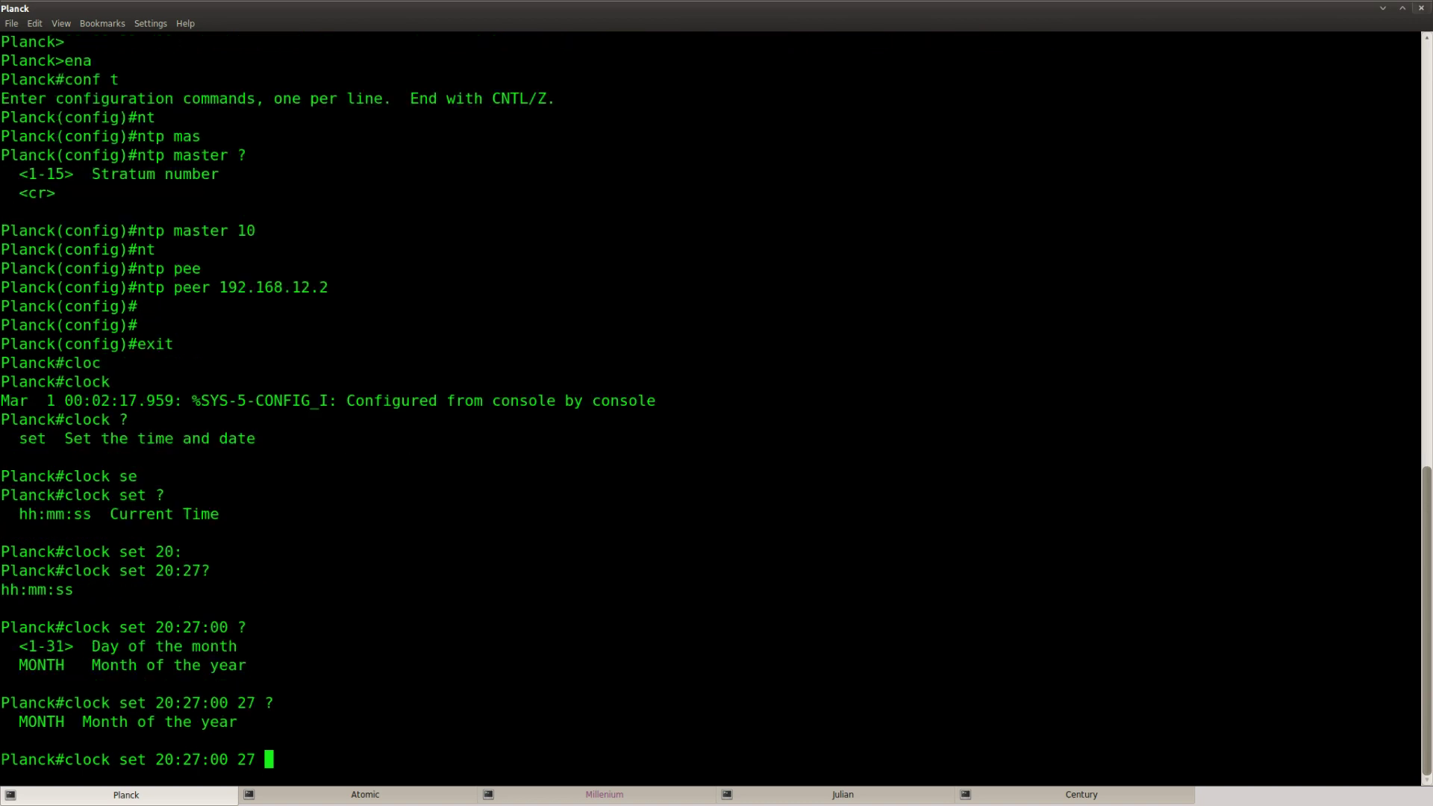
pyautogui.write('?dec')
pyautogui.press('Tab')
pyautogui.write('ember 2011')
pyautogui.press('Return')
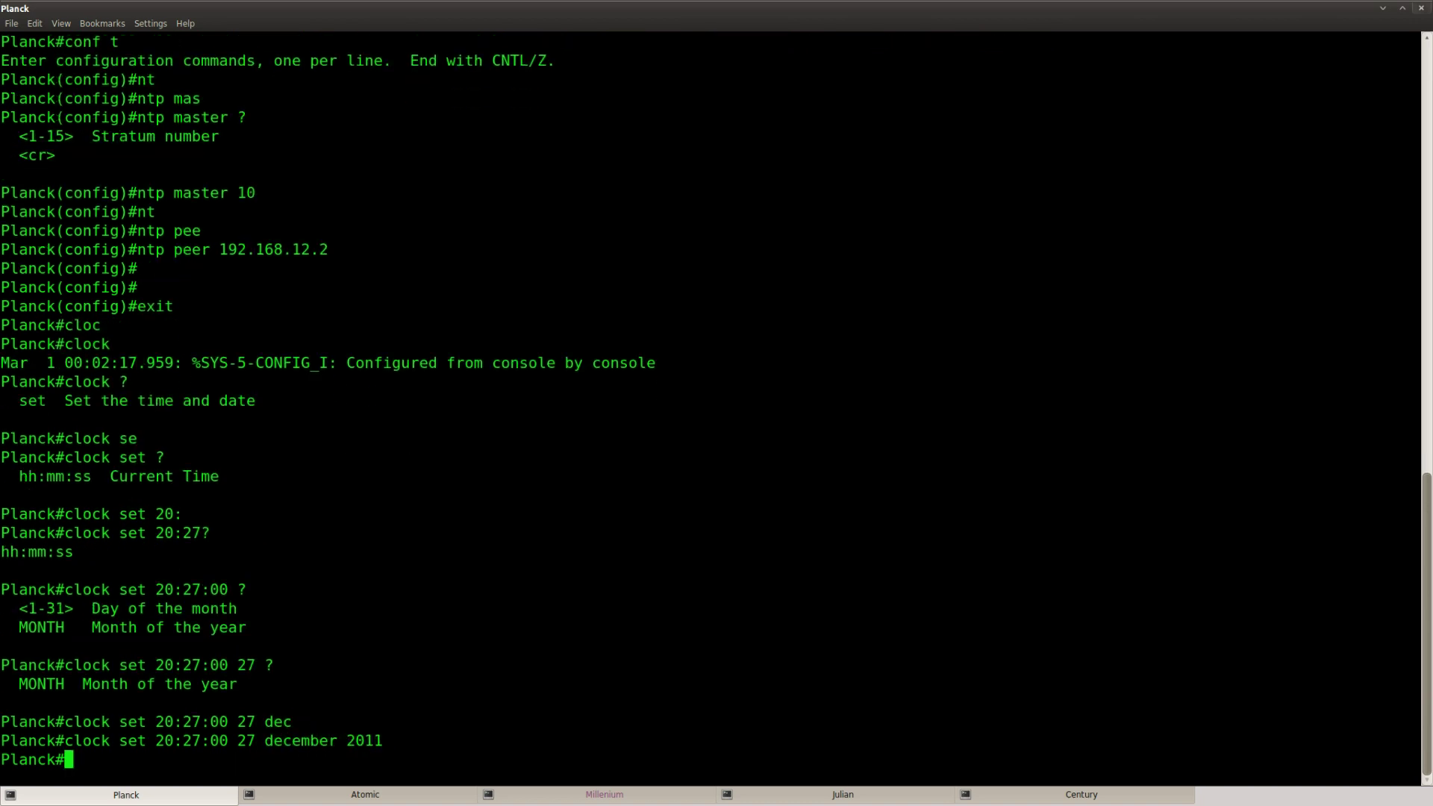
# - Copy the full clock set command from Planck and try it in Atomic's configuration mode
pyautogui.moveTo(383, 741); pyautogui.dragTo(65, 684)
pyautogui.rightClick(82, 687)
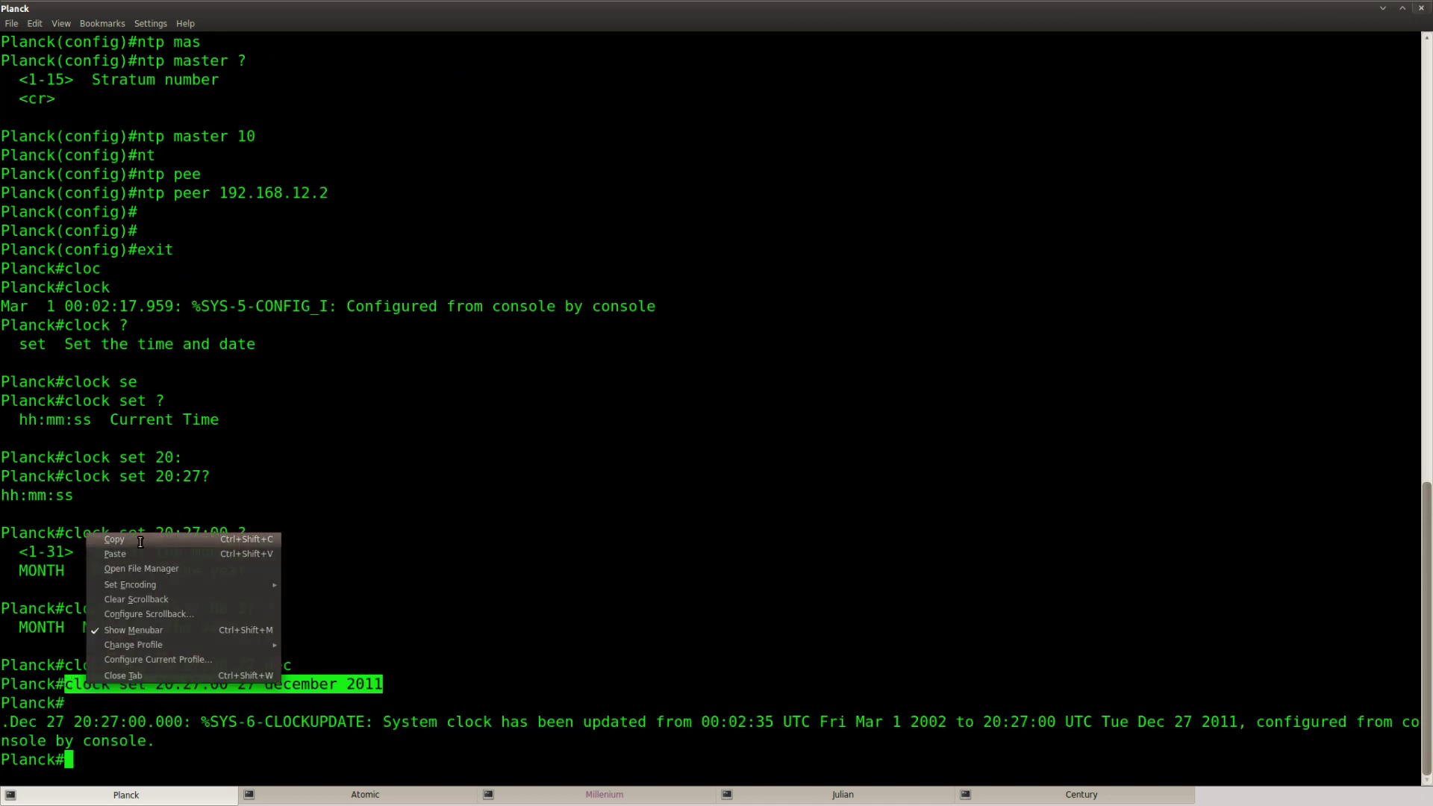
pyautogui.click(137, 540)
pyautogui.hotkey('shift', 'Right')
pyautogui.hotkey('ctrl', 'shift', 'v')
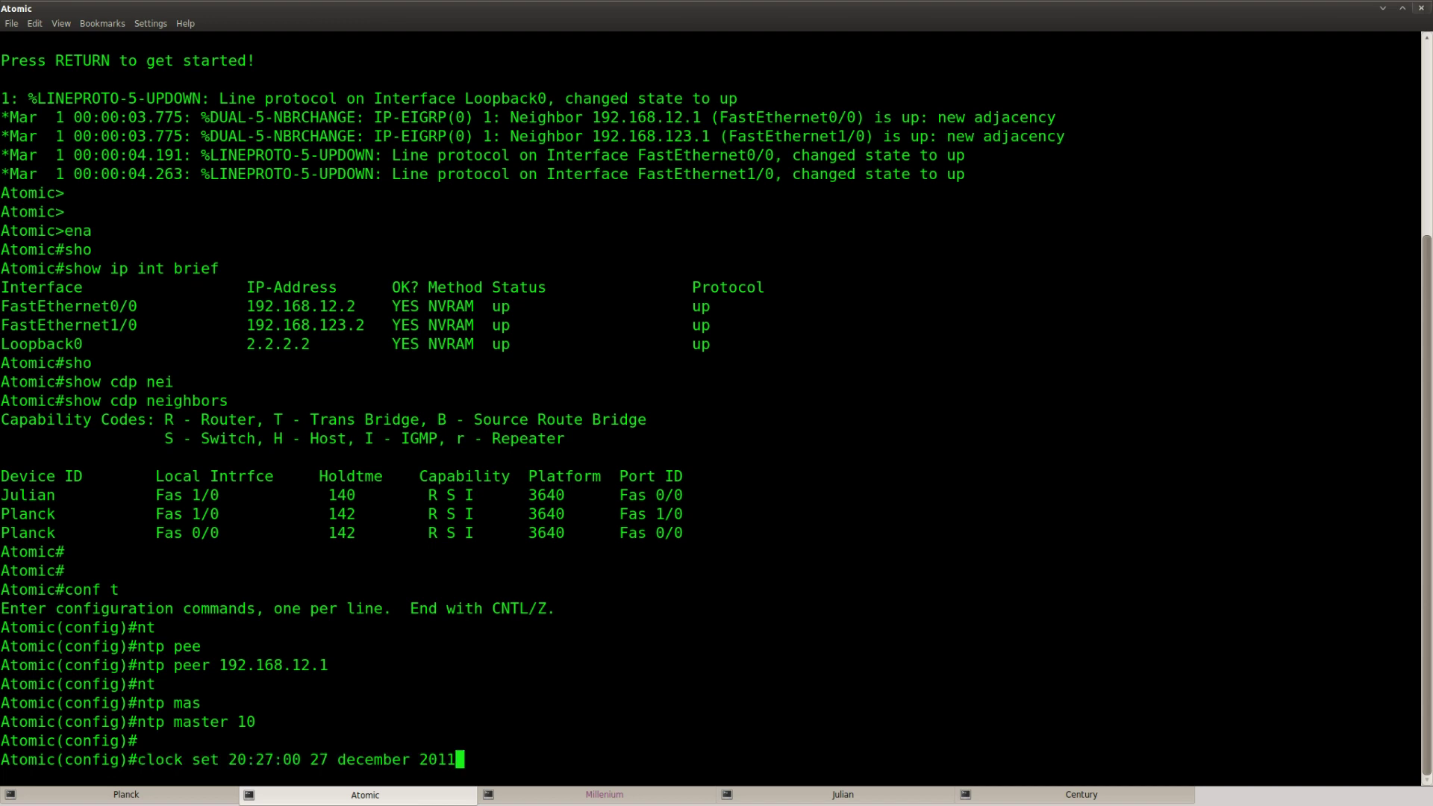
pyautogui.press('Return')
# - Leave configuration mode on Atomic and set its clock to 20:27:00 27 december 2011 using the copied command
pyautogui.hotkey('ctrl', 'z')
pyautogui.hotkey('ctrl', 'shift', 'v')
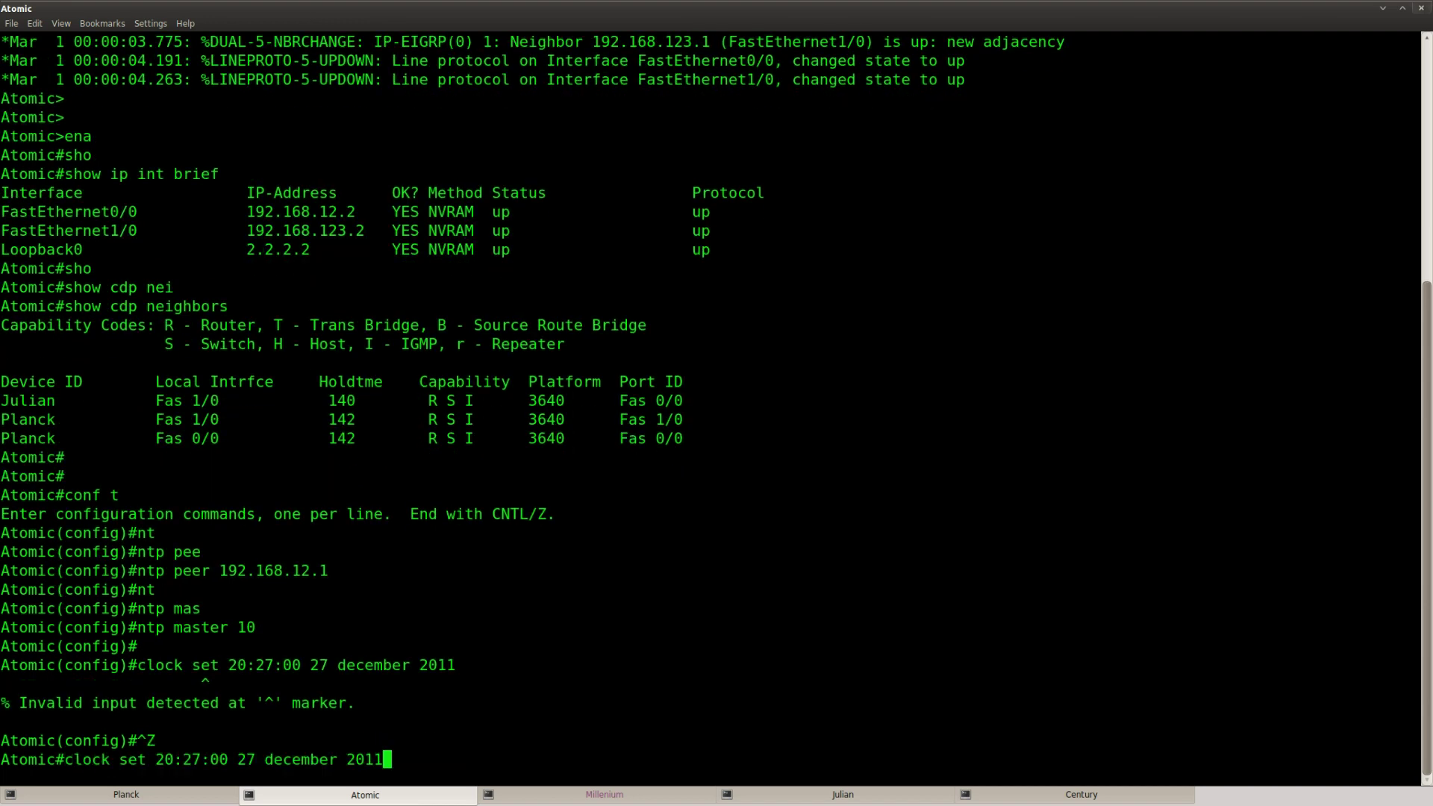
pyautogui.press('Return')
pyautogui.press('Return')
pyautogui.press('Return')
pyautogui.press('Return')
pyautogui.press('Return')
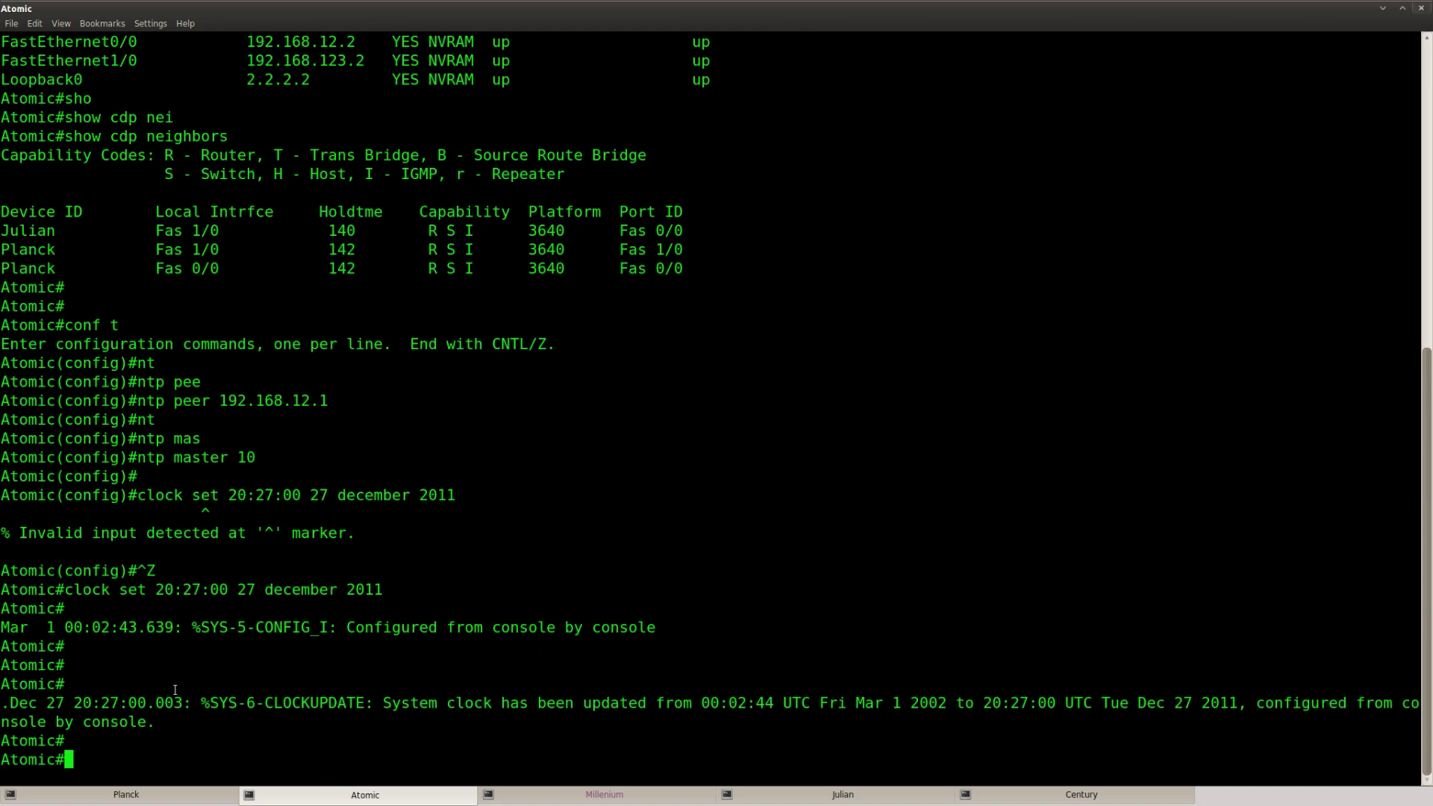
# - Switch to the lab page in Firefox and review the goals on Planck–Atomic synchronization and router Julian's NTP updates
pyautogui.hotkey('alt', 'Tab')
pyautogui.scroll(8, 540, 504)
pyautogui.moveTo(746, 456); pyautogui.dragTo(237, 464)
pyautogui.moveTo(702, 486); pyautogui.dragTo(246, 484)
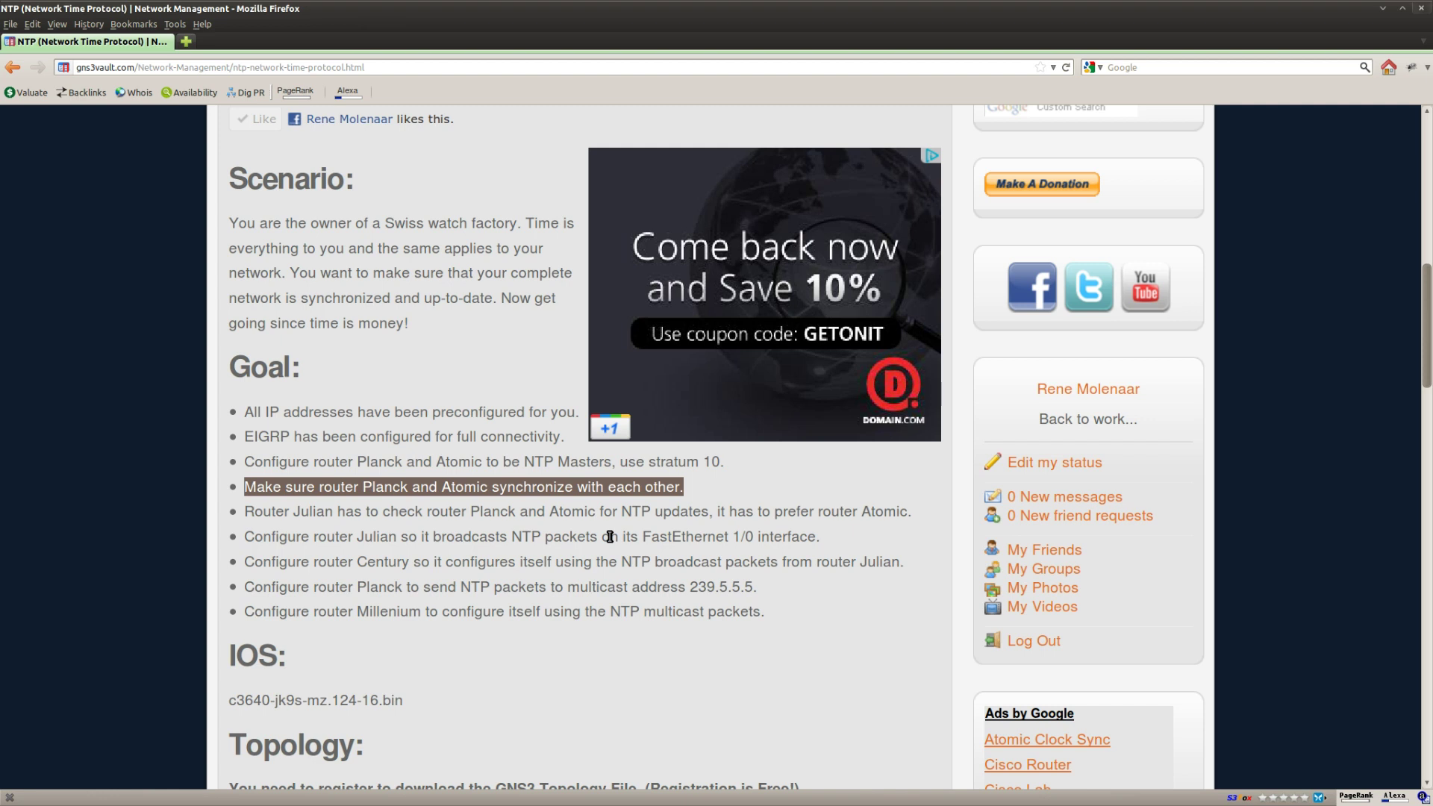
pyautogui.moveTo(929, 508); pyautogui.dragTo(284, 514)
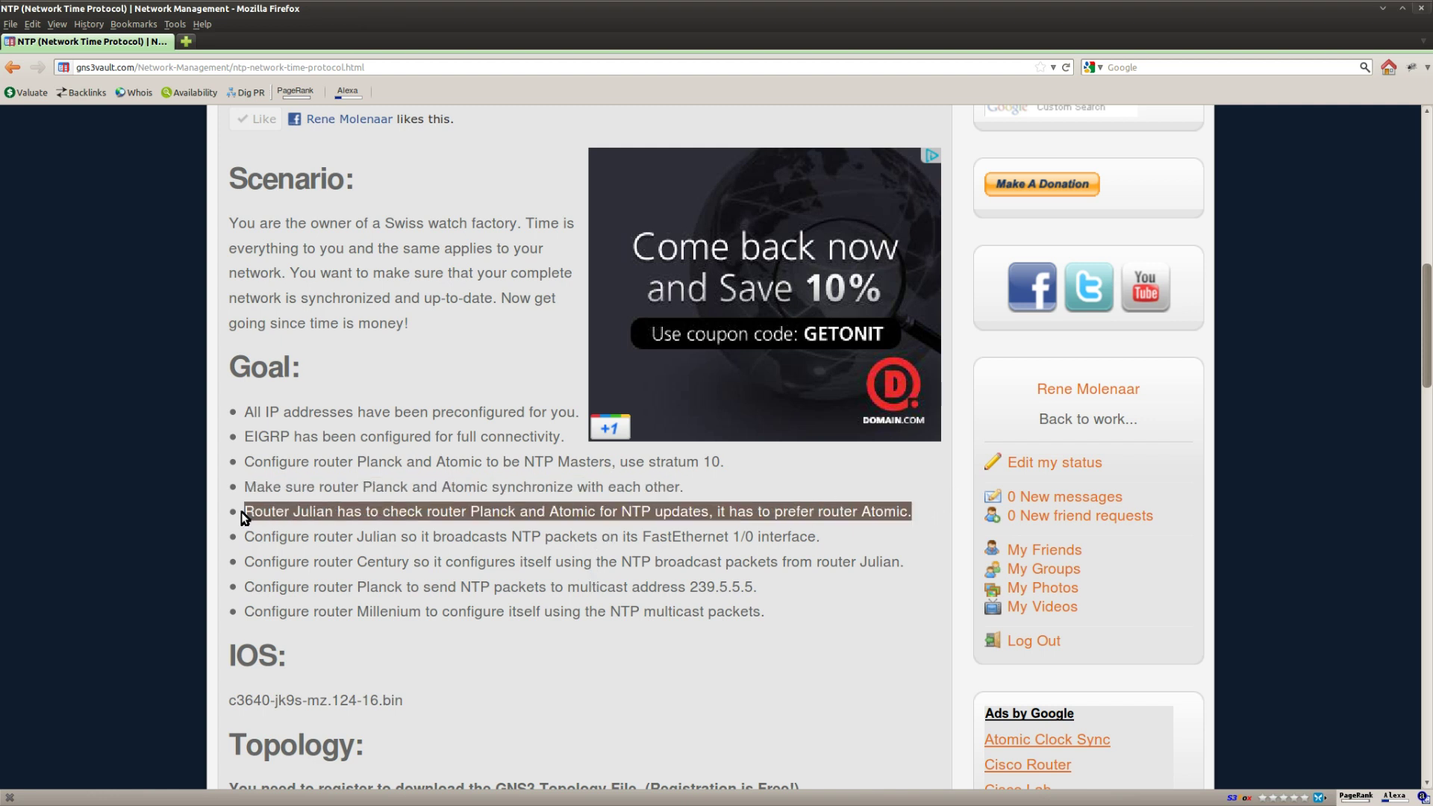
pyautogui.click(321, 511)
pyautogui.doubleClick(321, 511)
pyautogui.doubleClick(488, 511)
pyautogui.doubleClick(571, 511)
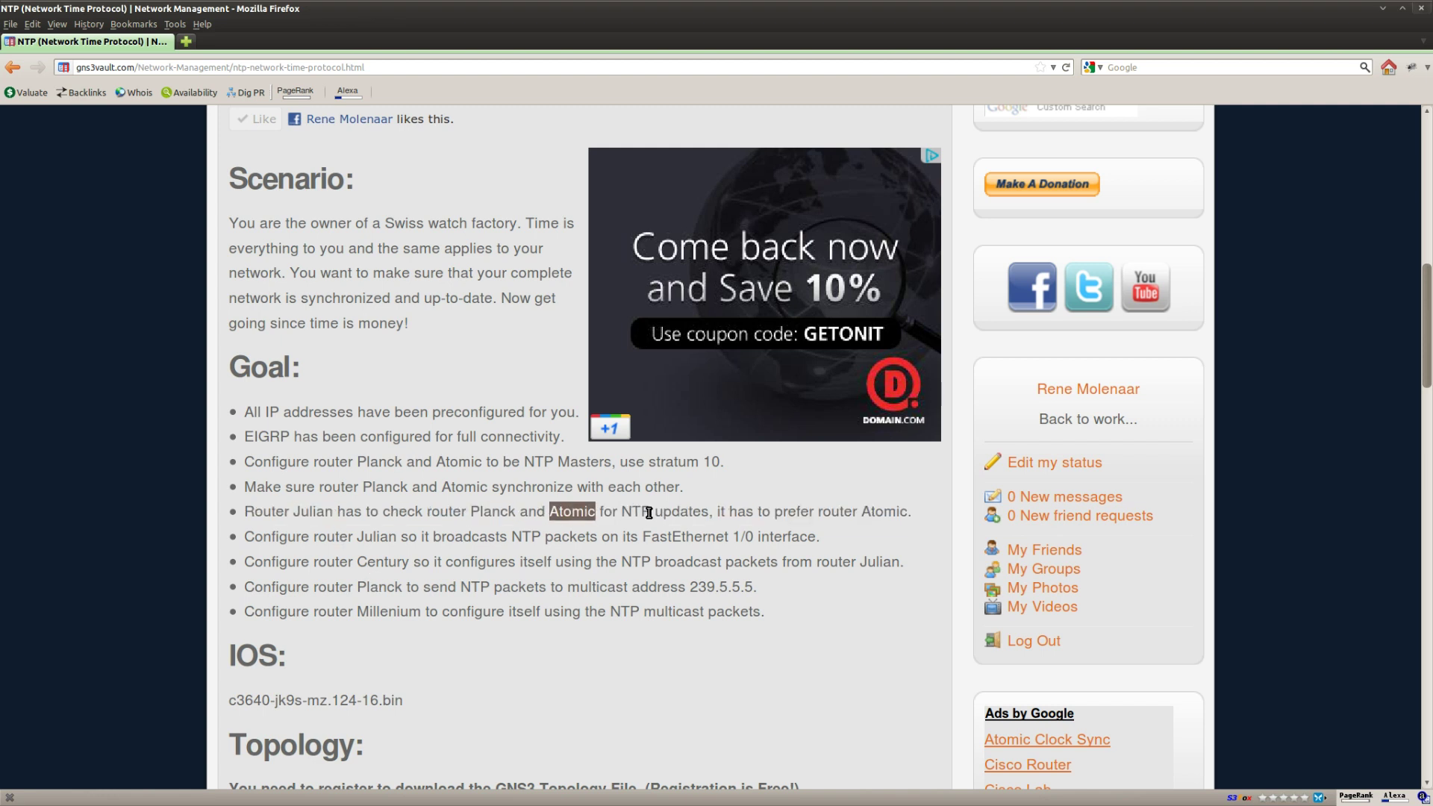
# - Check the lab goal on Julian's preference for router Atomic and look over the topology diagram
pyautogui.moveTo(909, 513); pyautogui.dragTo(717, 513)
pyautogui.scroll(-3, 812, 597)
pyautogui.scroll(-3, 814, 595)
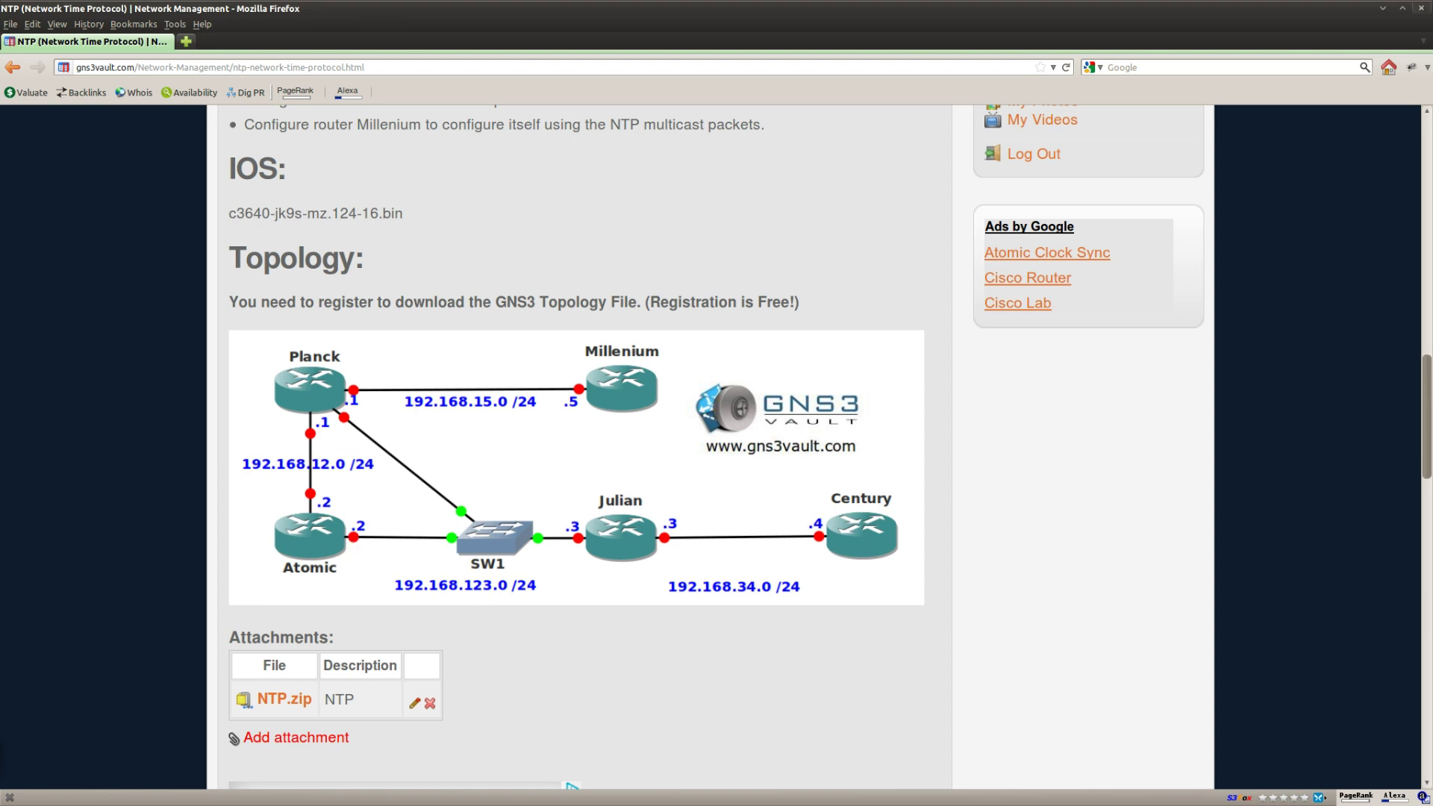
# - Switch to the terminal and enter global configuration mode on router Julian
pyautogui.hotkey('alt', 'Tab')
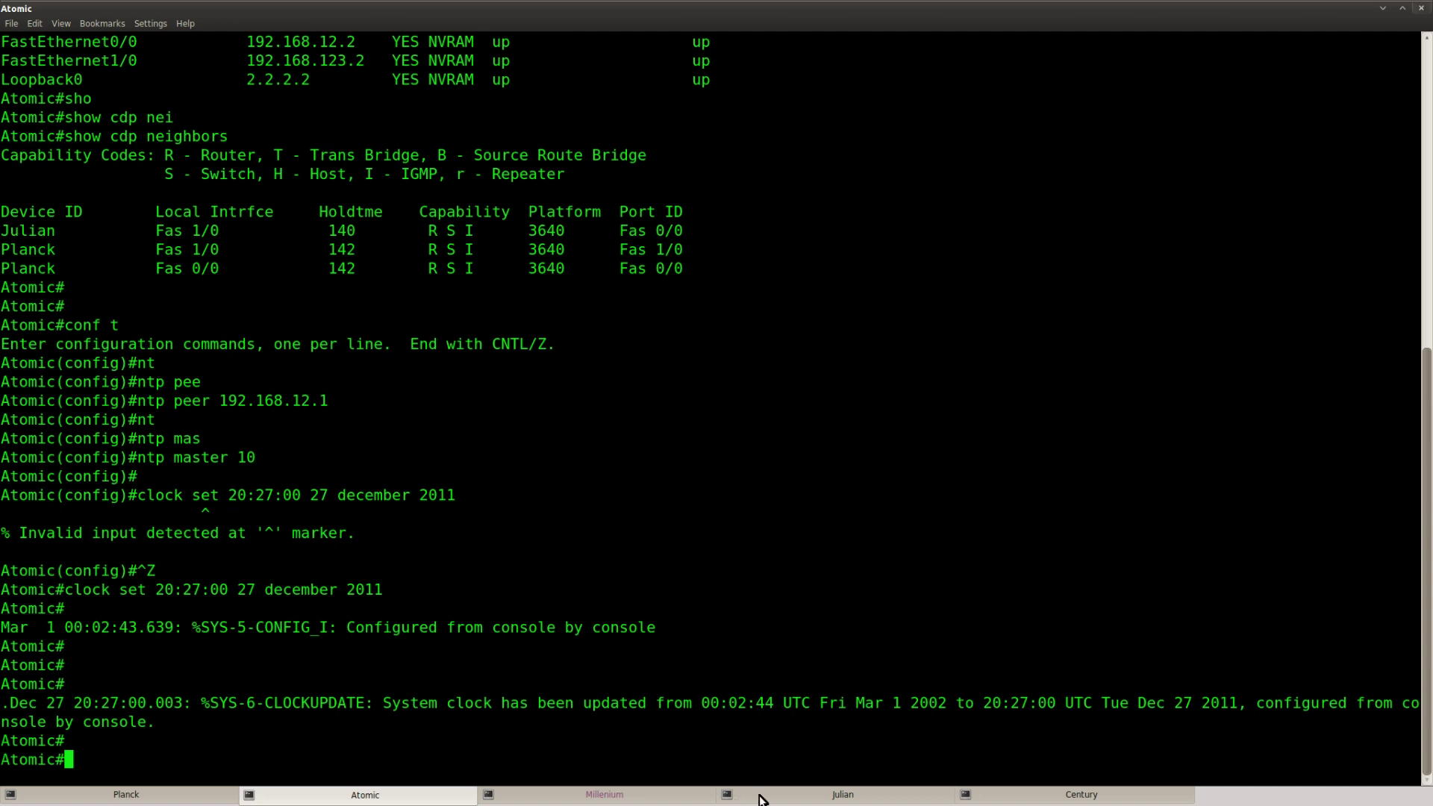
pyautogui.click(719, 802)
pyautogui.press('Return')
pyautogui.press('Return')
pyautogui.write('ena')
pyautogui.press('Return')
pyautogui.write('conf t')
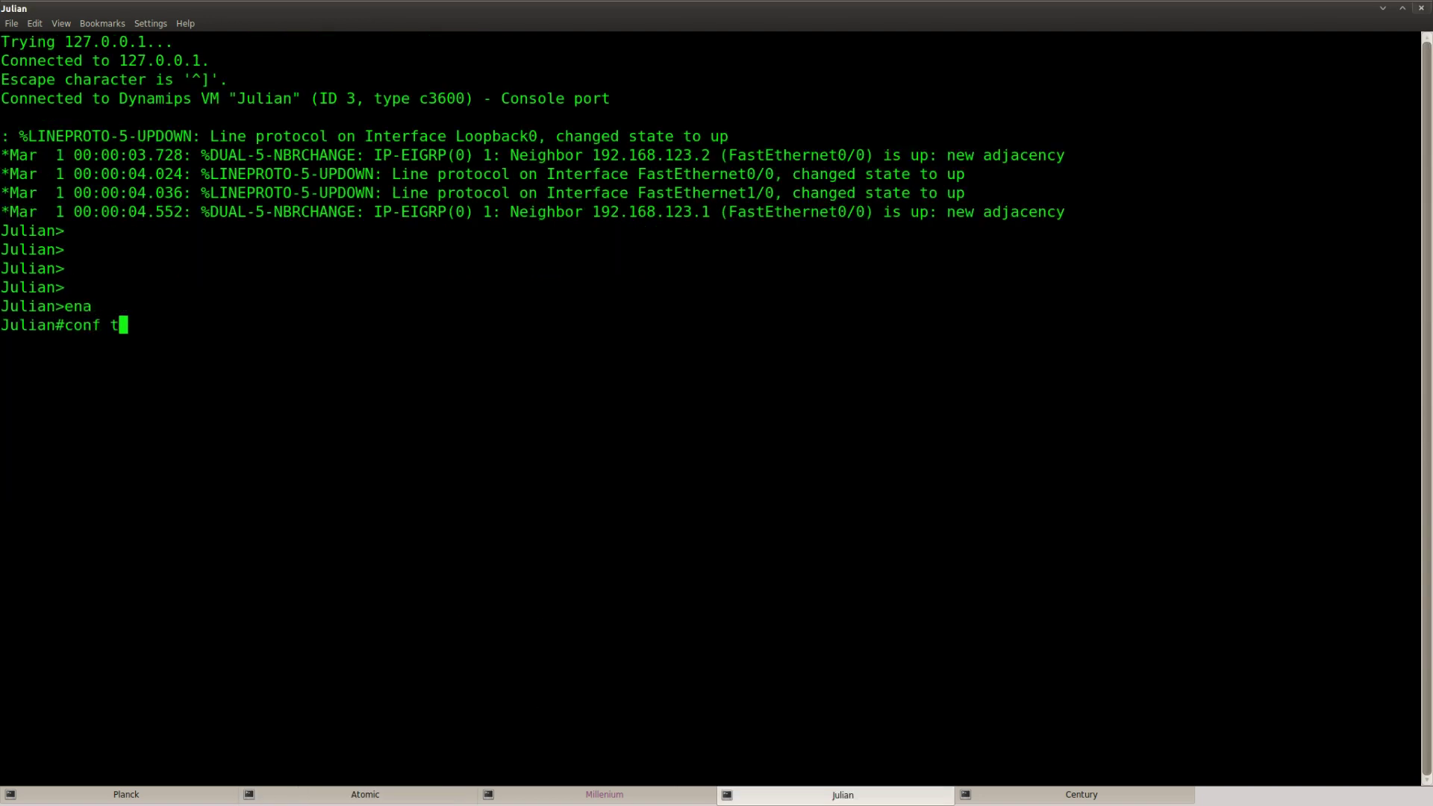
pyautogui.press('Return')
pyautogui.press('Return')
# - Add 192.168.12.1 as an NTP server on Julian, consulting the command help for the ntp and server options
pyautogui.write('nt')
pyautogui.press('Tab')
pyautogui.write('?')
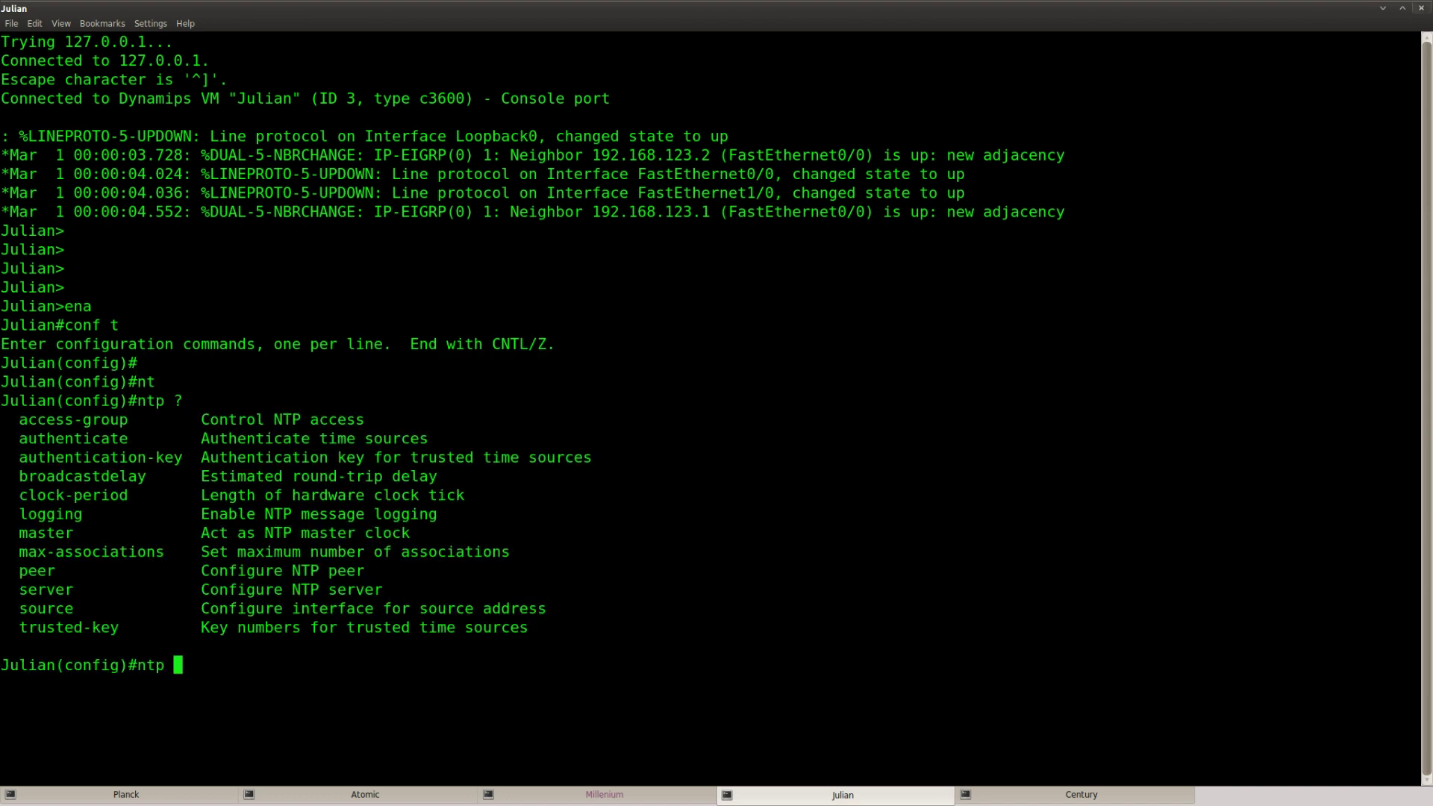
pyautogui.write('ser')
pyautogui.press('Tab')
pyautogui.write('?')
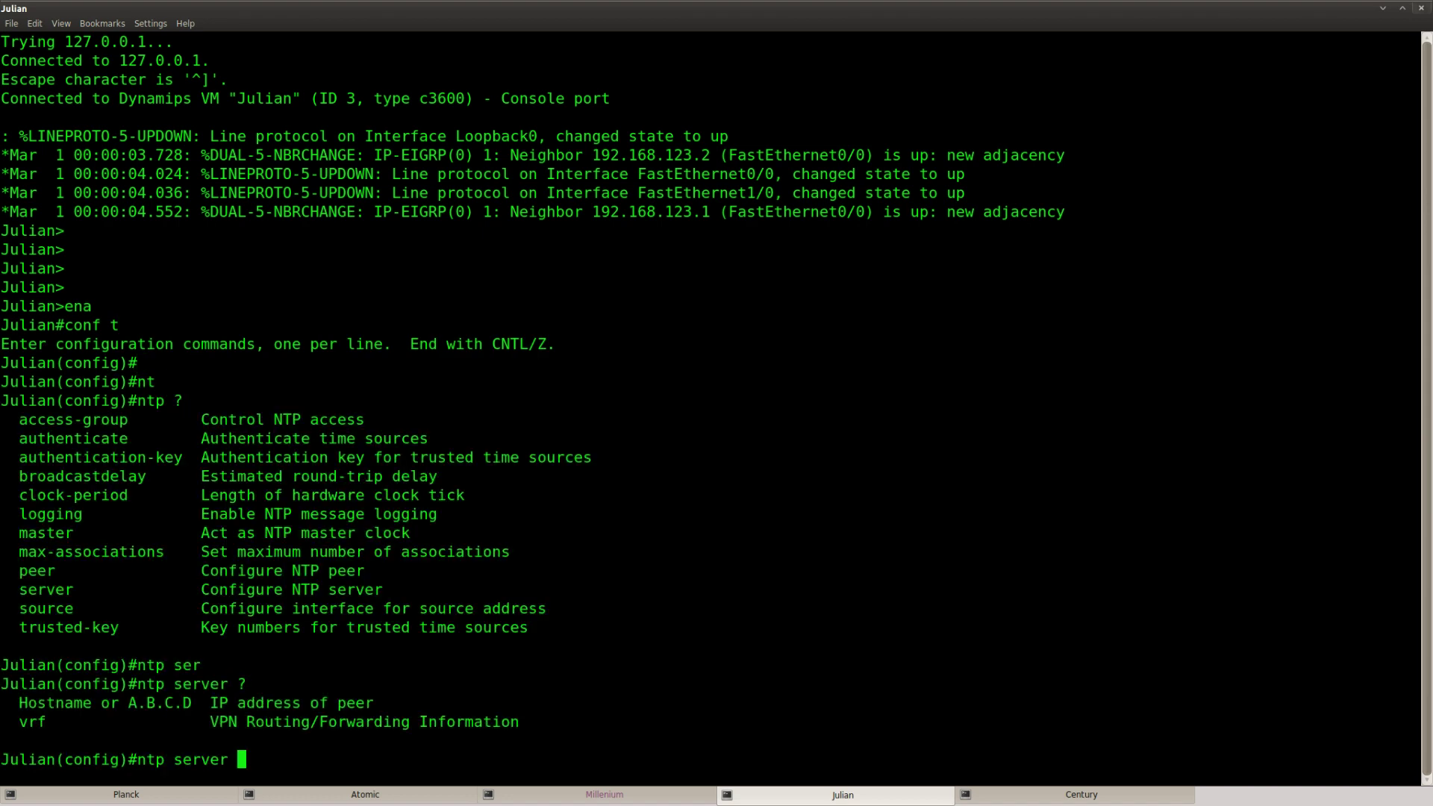
pyautogui.write('192.168.12.1')
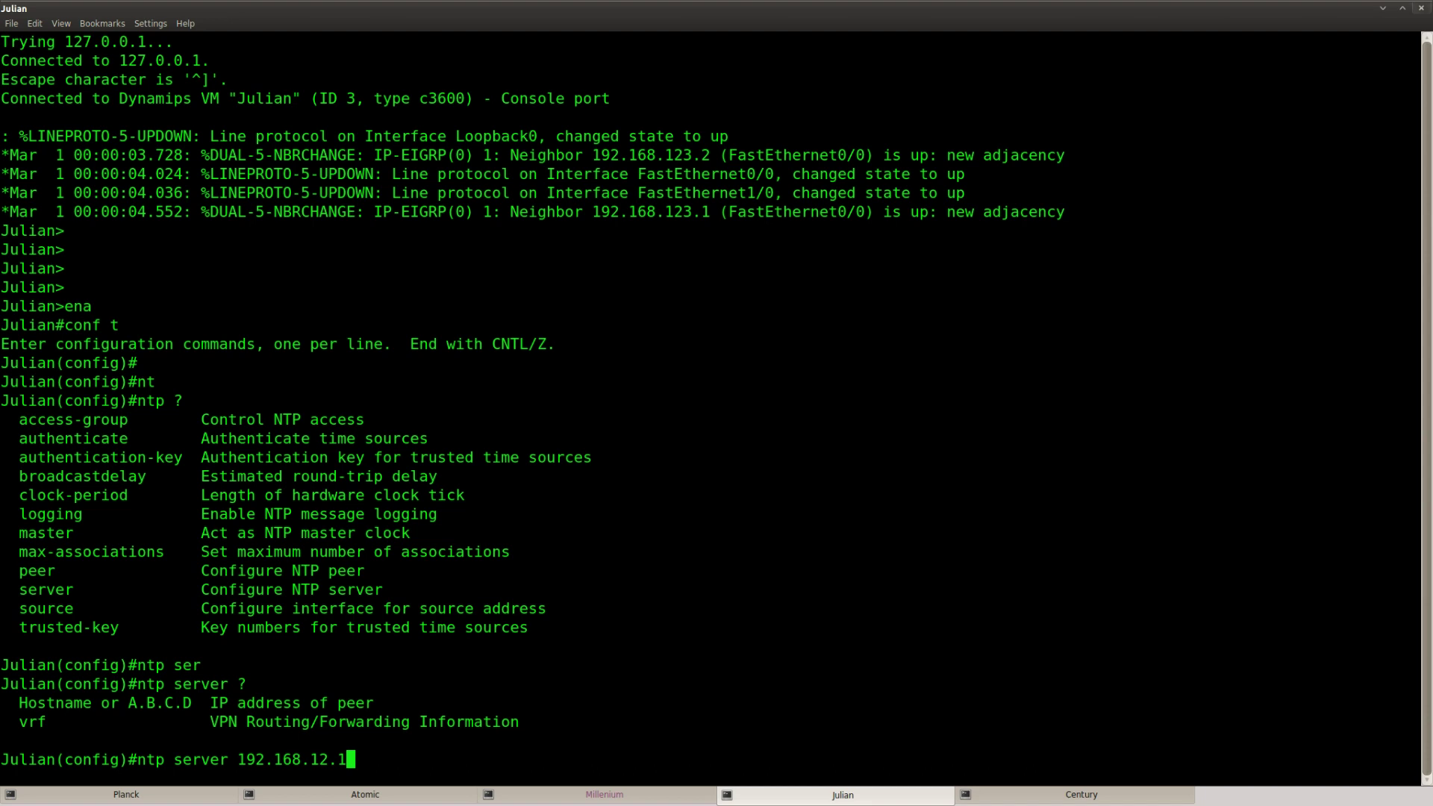
pyautogui.press('Return')
# - Add 192.168.12.2 as Julian's preferred NTP server, using the prefer option
pyautogui.press('Up')
pyautogui.press('BackSpace')
pyautogui.write('2 ?')
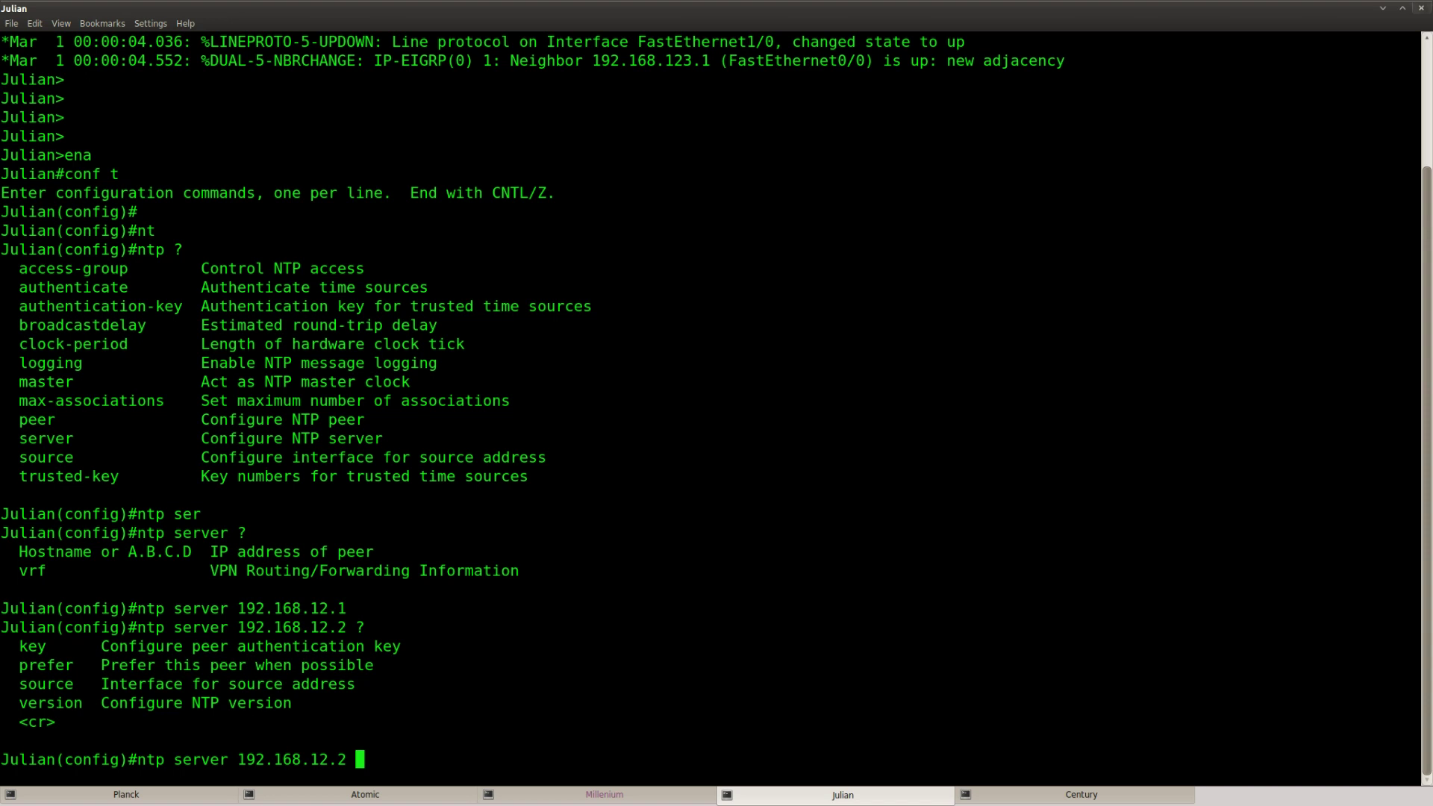
pyautogui.write('pr')
pyautogui.press('Tab')
pyautogui.moveTo(375, 646); pyautogui.dragTo(19, 646)
pyautogui.click(420, 711)
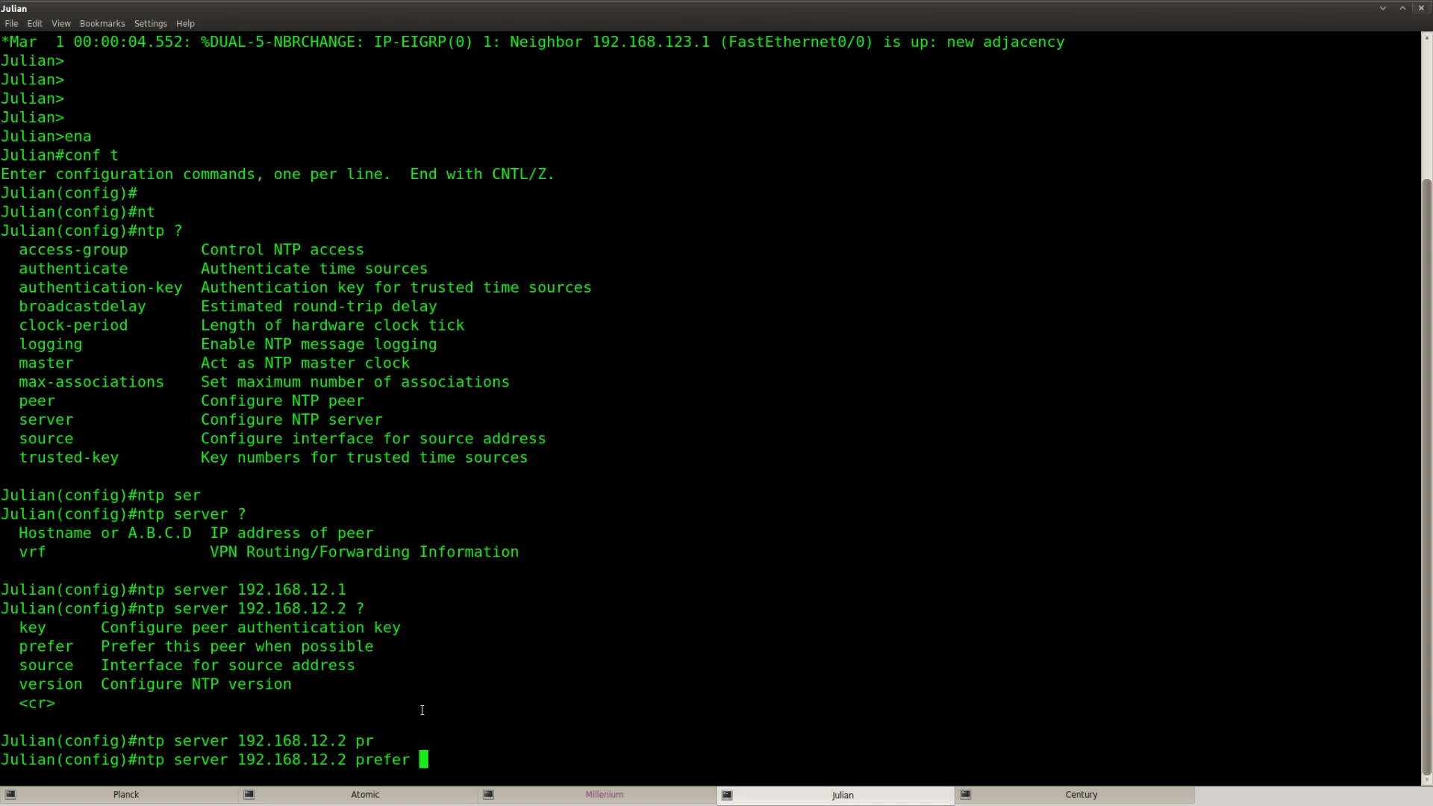
pyautogui.press('Return')
pyautogui.press('Return')
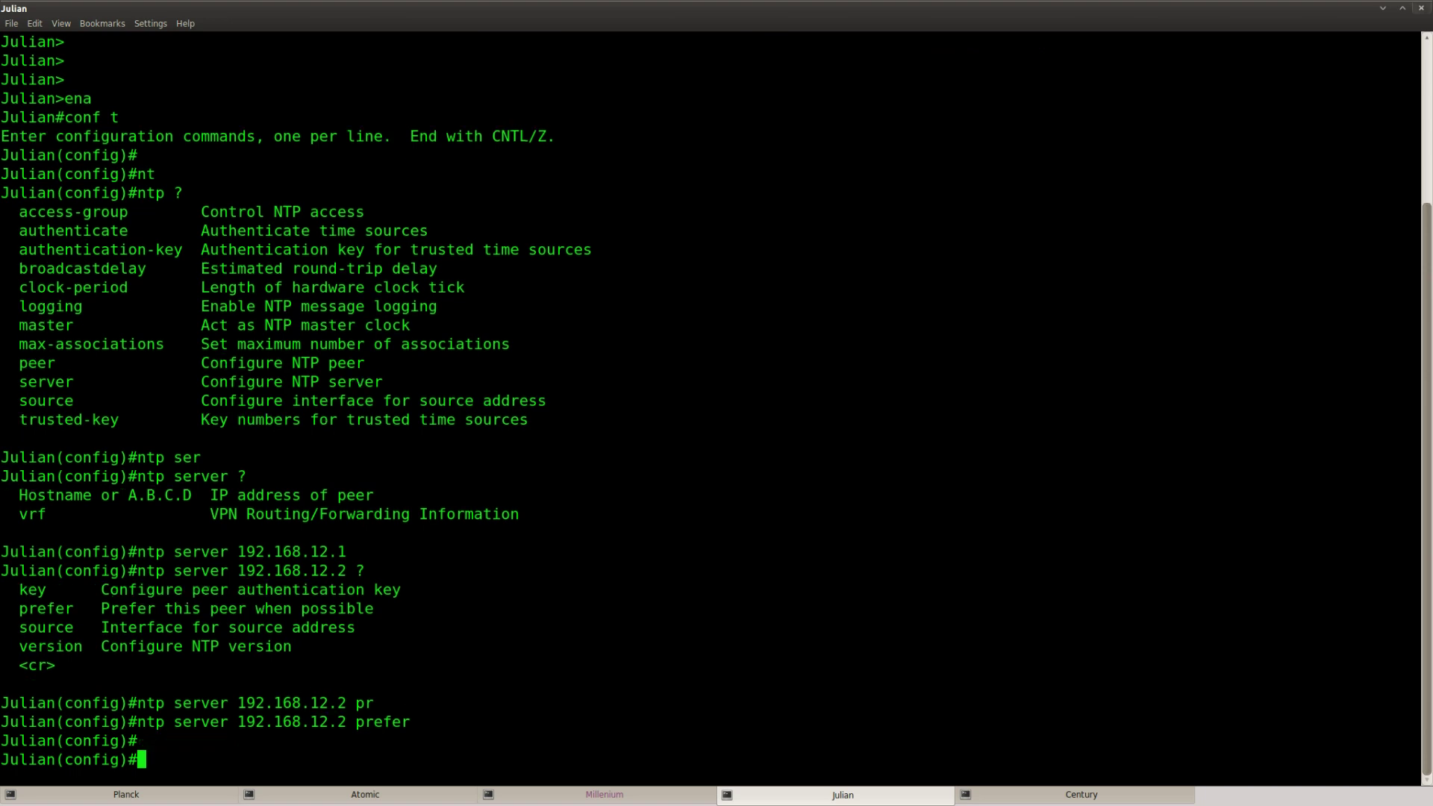
# - Switch to Firefox and review the goals on Julian's NTP broadcasts and router Century, plus the topology diagram
pyautogui.hotkey('alt', 'Tab')
pyautogui.scroll(5, 537, 432)
pyautogui.moveTo(924, 330); pyautogui.dragTo(240, 330)
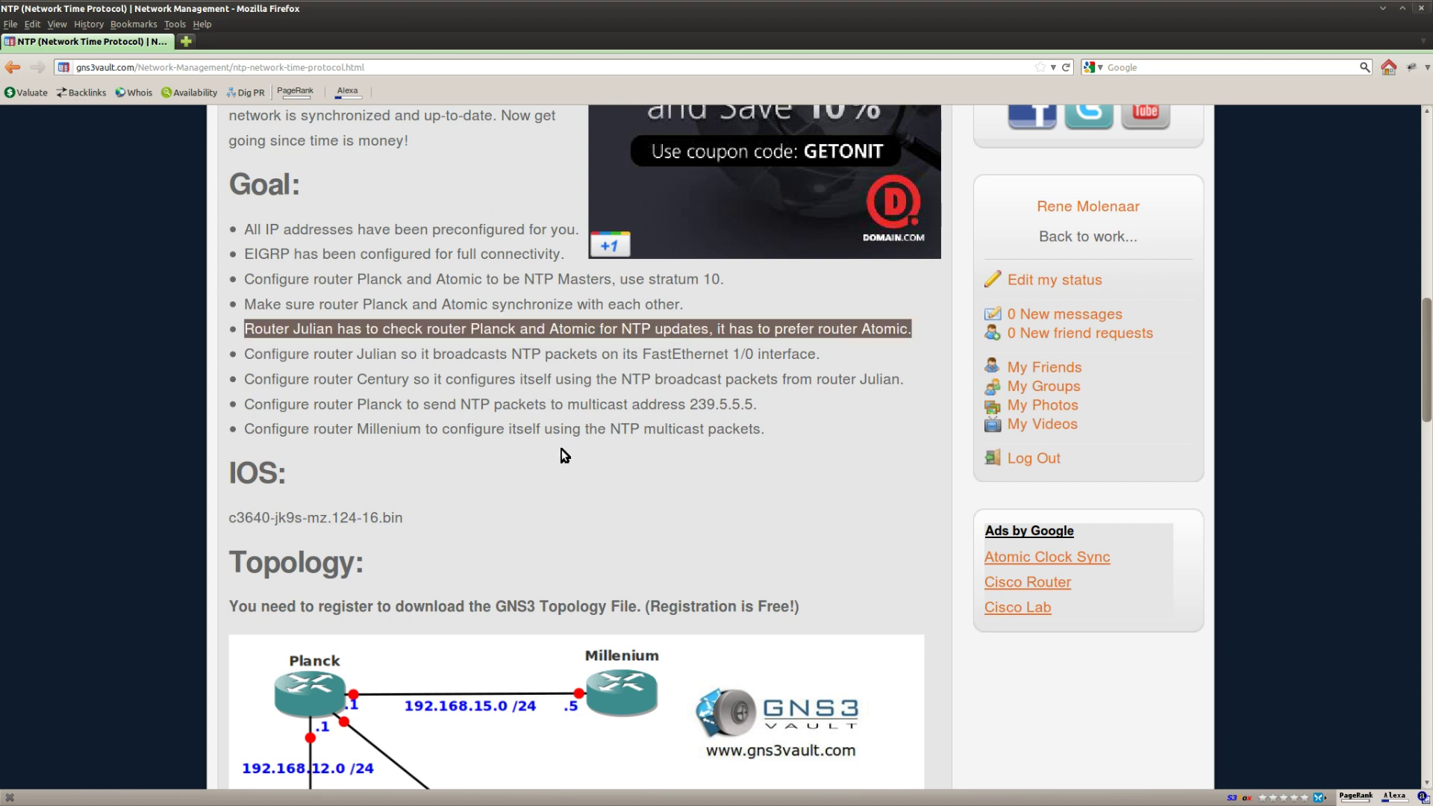
pyautogui.moveTo(821, 354); pyautogui.dragTo(240, 354)
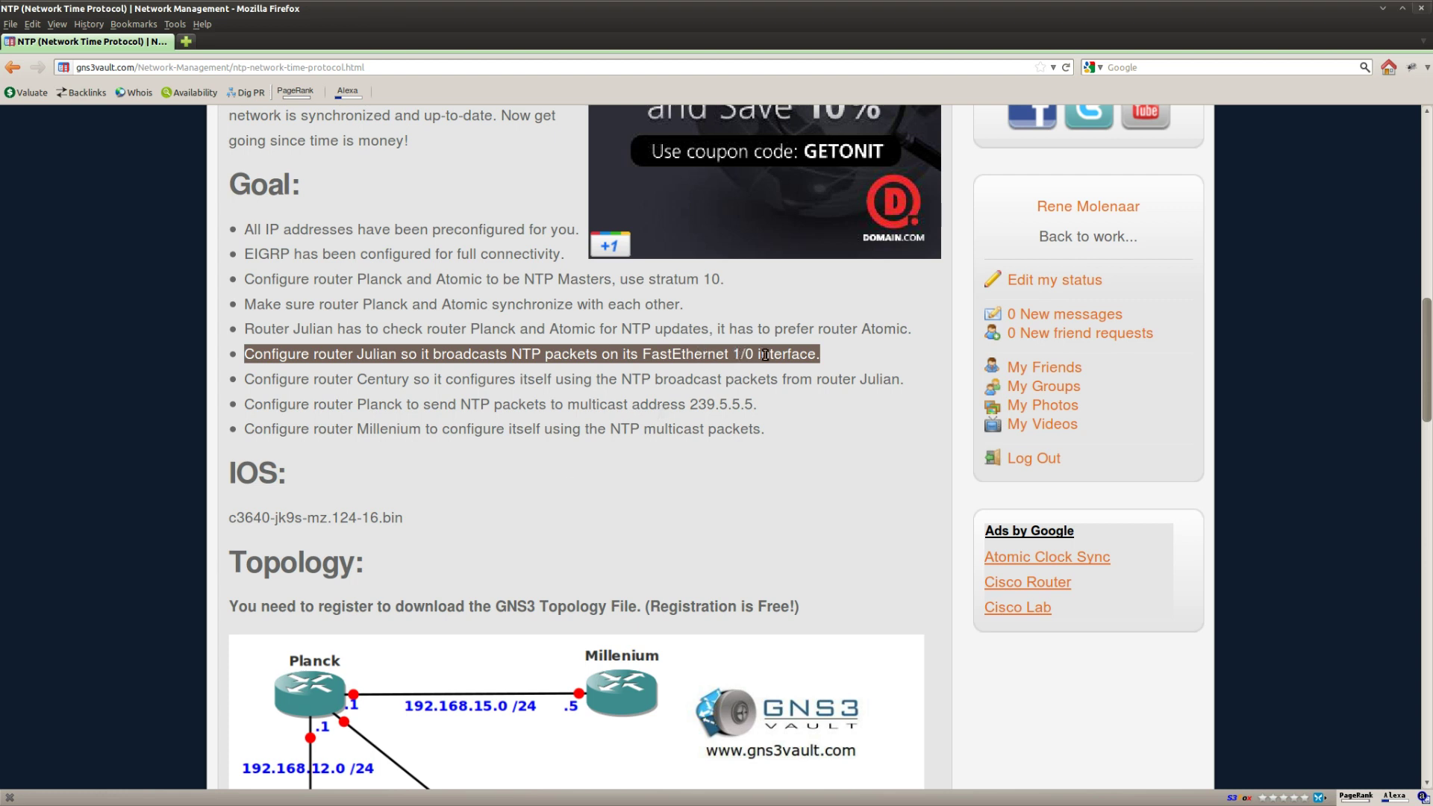
pyautogui.click(792, 398)
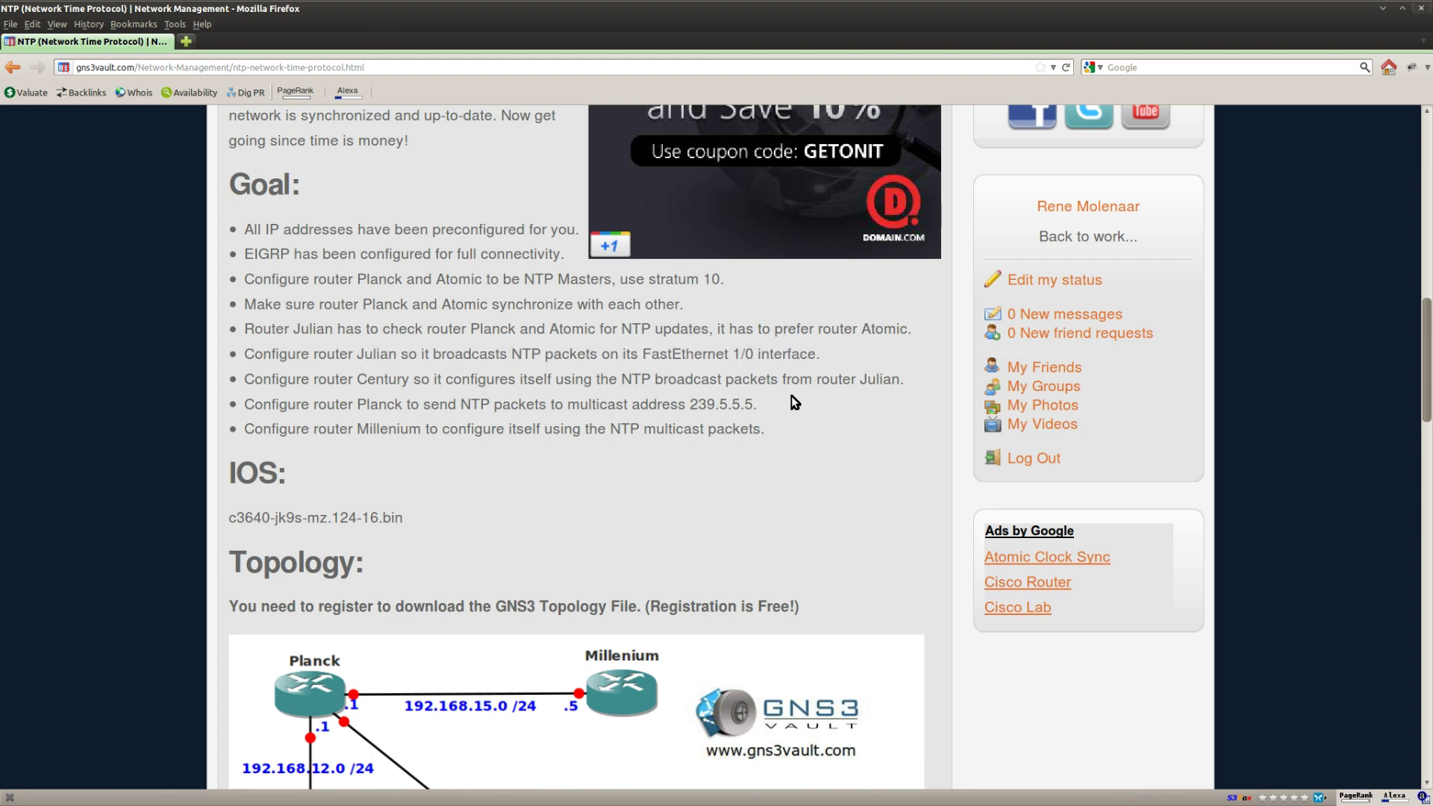
pyautogui.moveTo(904, 379); pyautogui.dragTo(249, 375)
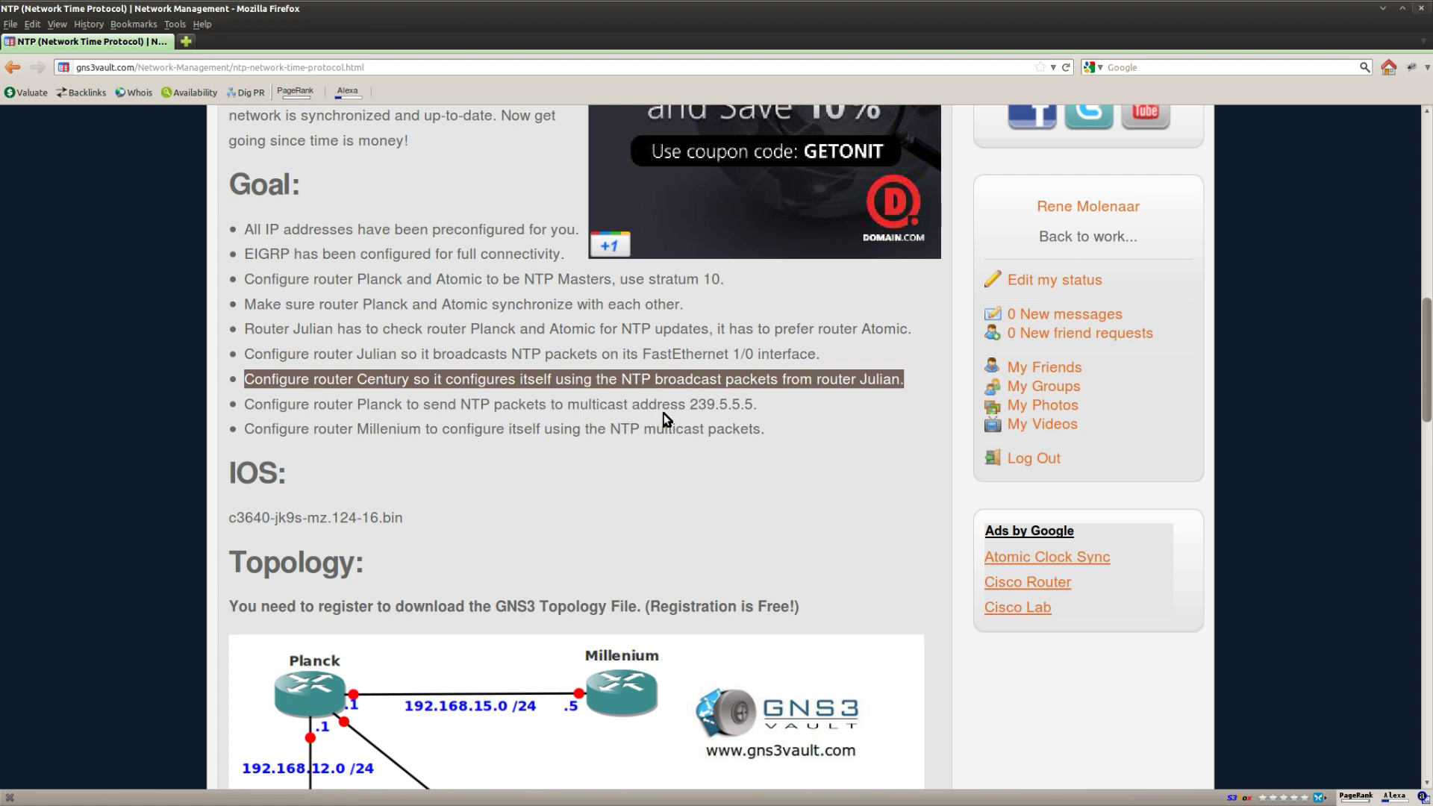
pyautogui.scroll(-4, 674, 418)
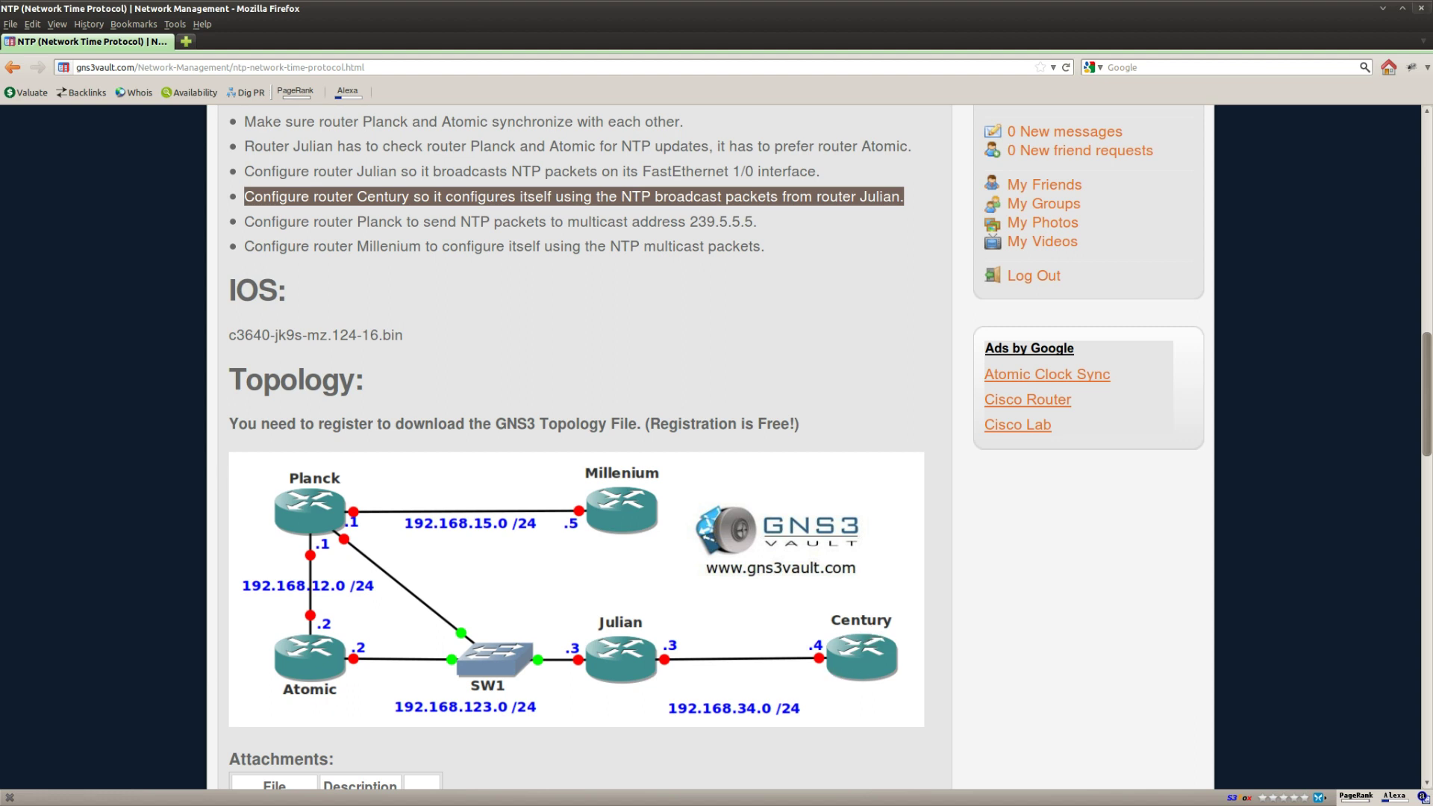
# - Enable NTP broadcast on Julian's f1/0 interface from the terminal, consulting the command help
pyautogui.click(783, 802)
pyautogui.write('int f1/0')
pyautogui.press('Return')
pyautogui.write('nt')
pyautogui.press('Tab')
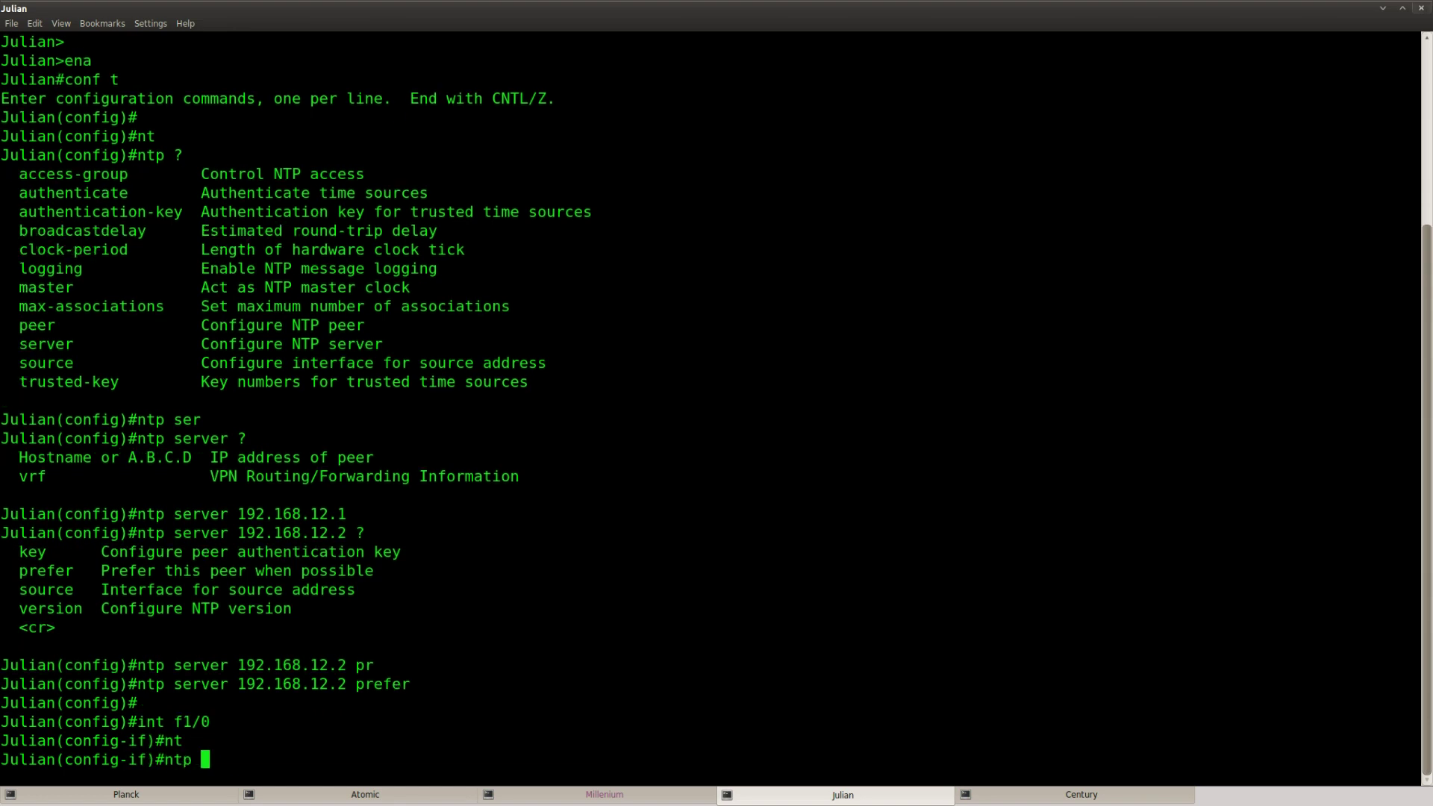
pyautogui.write('?bro')
pyautogui.press('Tab')
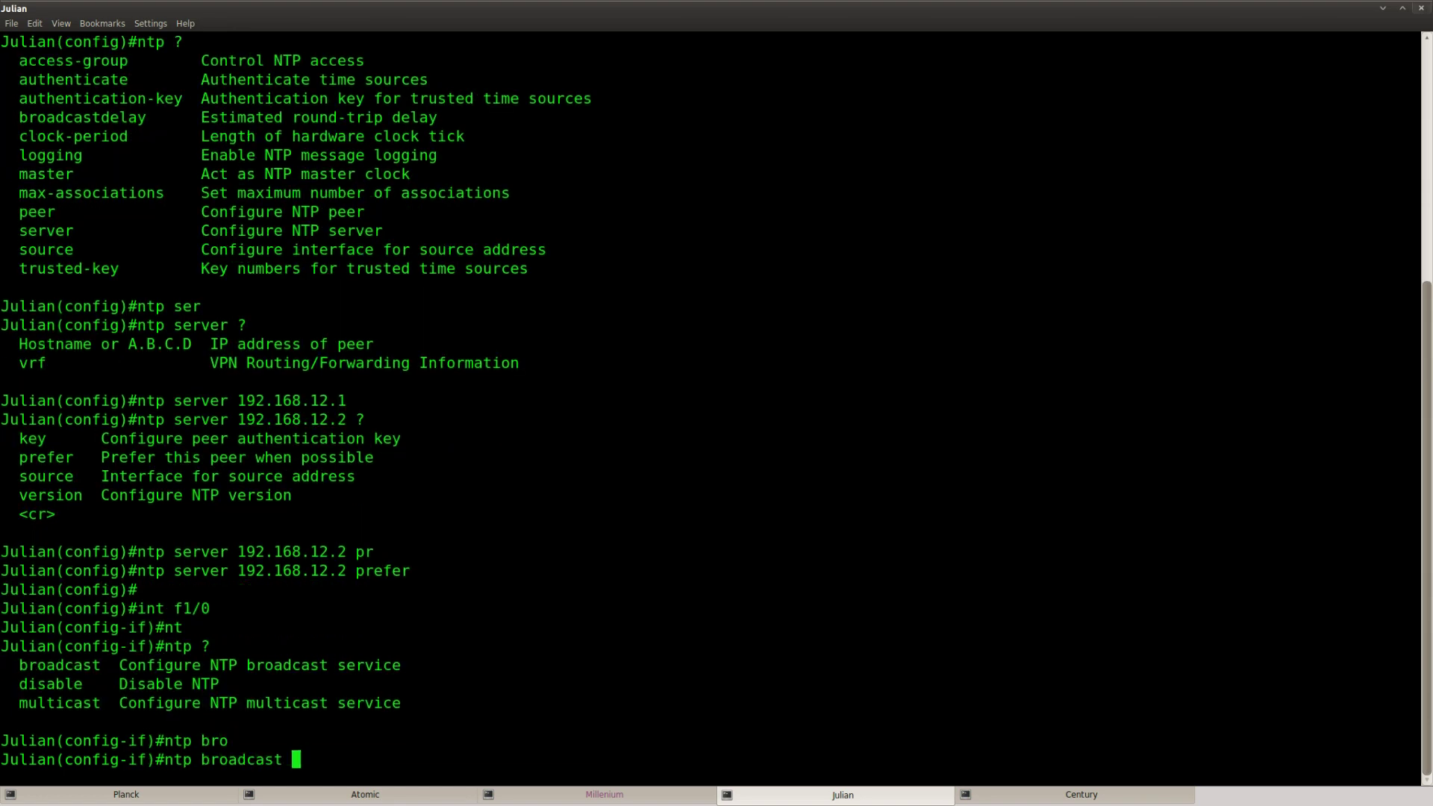
pyautogui.write('?')
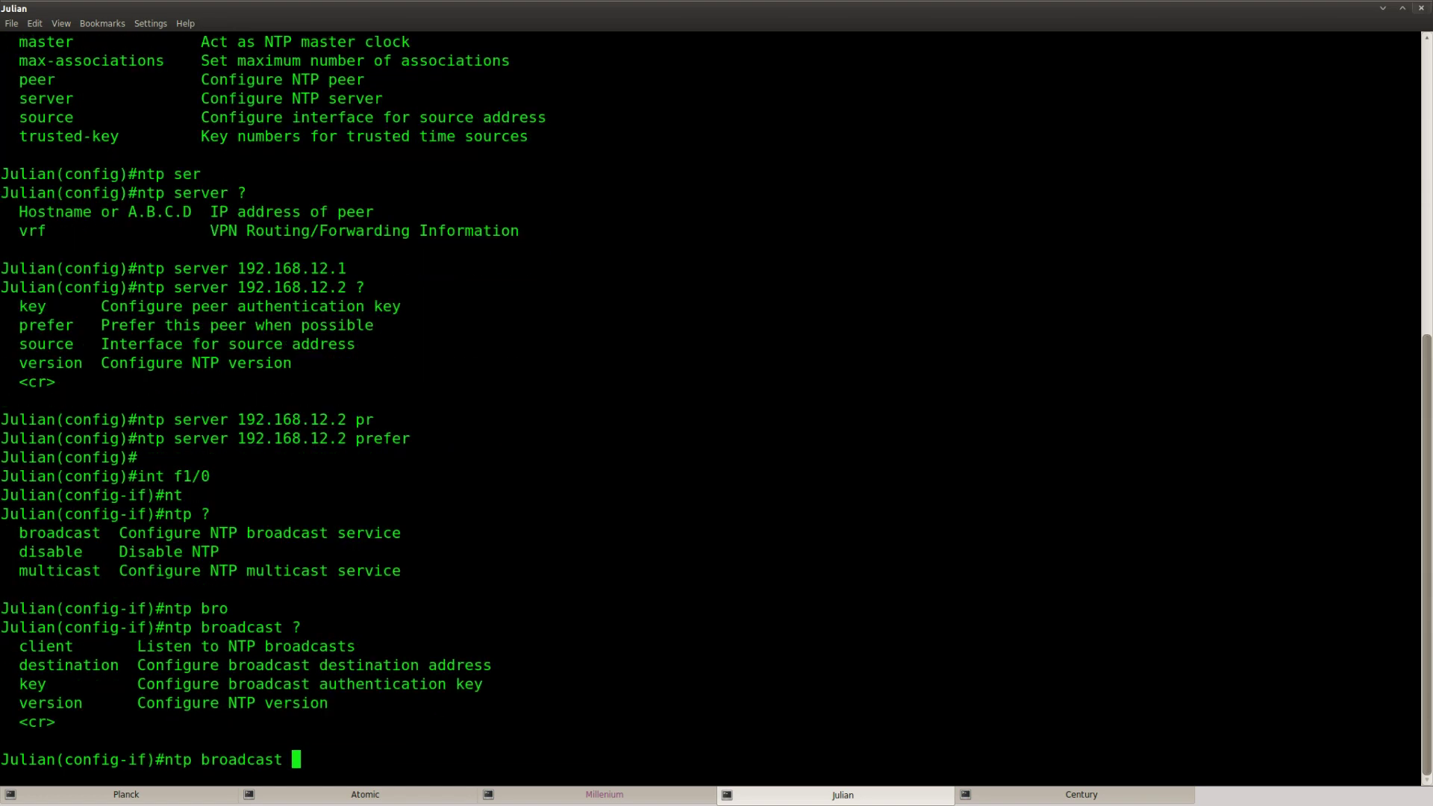
pyautogui.press('Return')
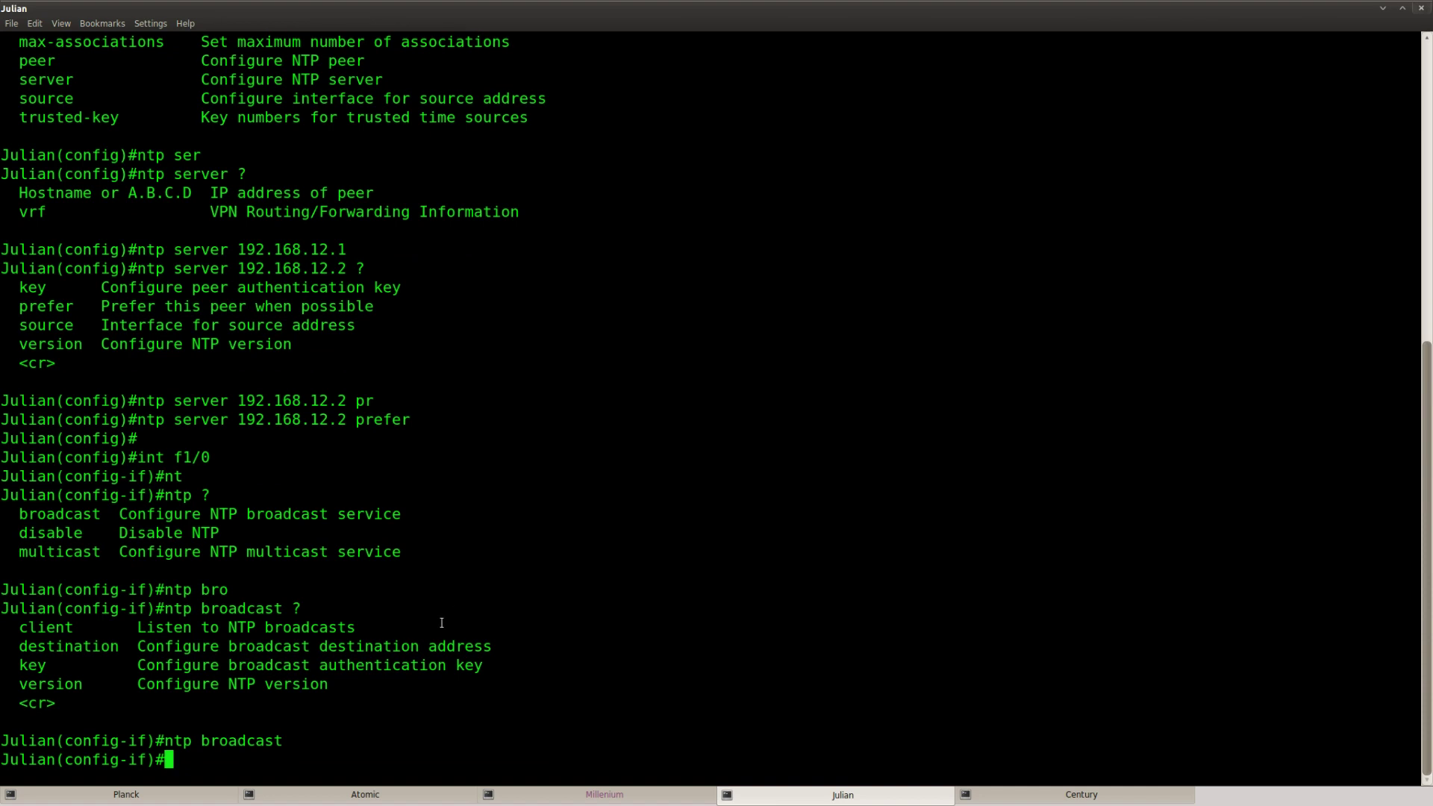
# - Enter global configuration mode on router Century
pyautogui.click(1051, 795)
pyautogui.press('Return')
pyautogui.press('Return')
pyautogui.write('ena')
pyautogui.press('Return')
pyautogui.write('conf t')
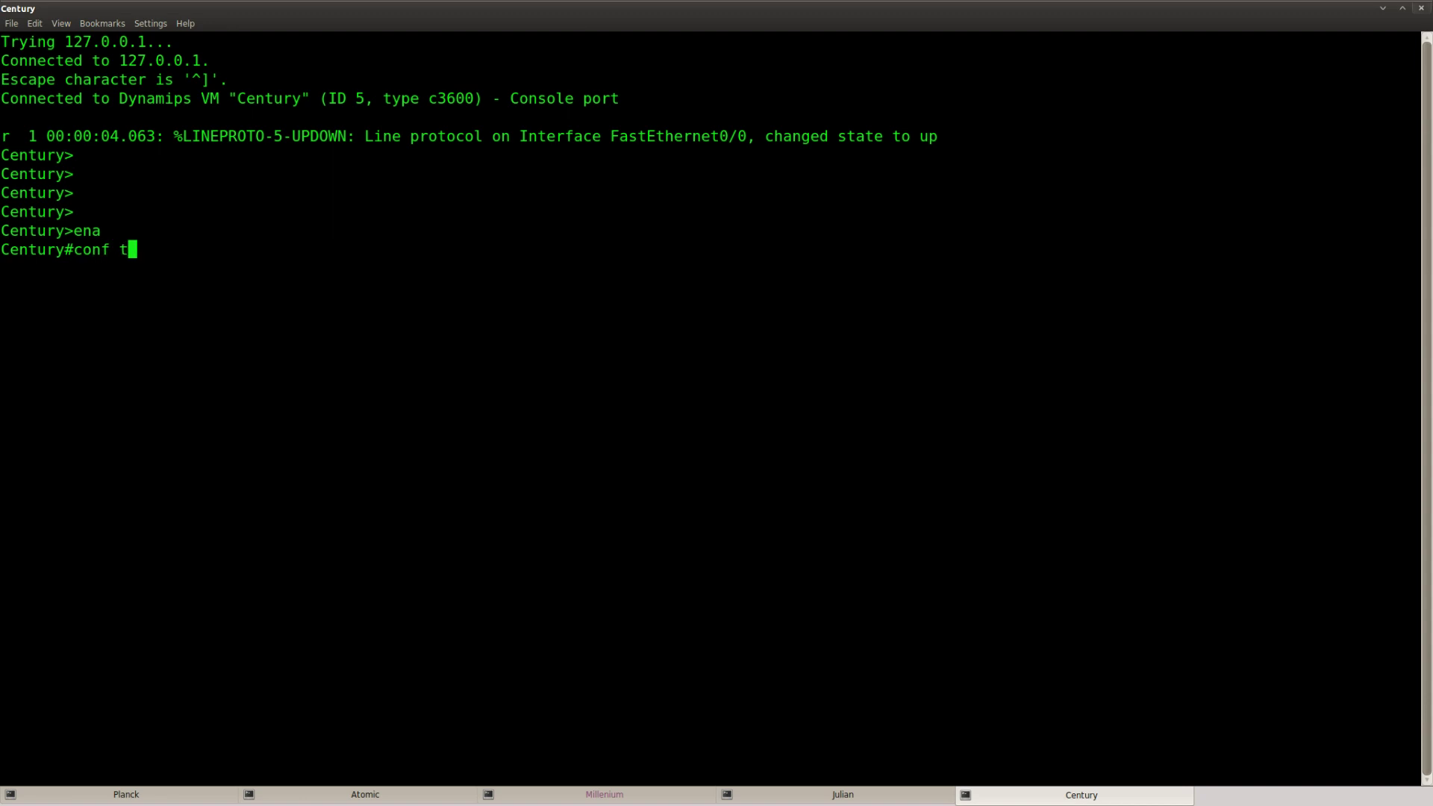
pyautogui.press('Return')
# - Configure Century's f0/0 interface as an NTP broadcast client, checking the available broadcast options
pyautogui.write('int f0/')
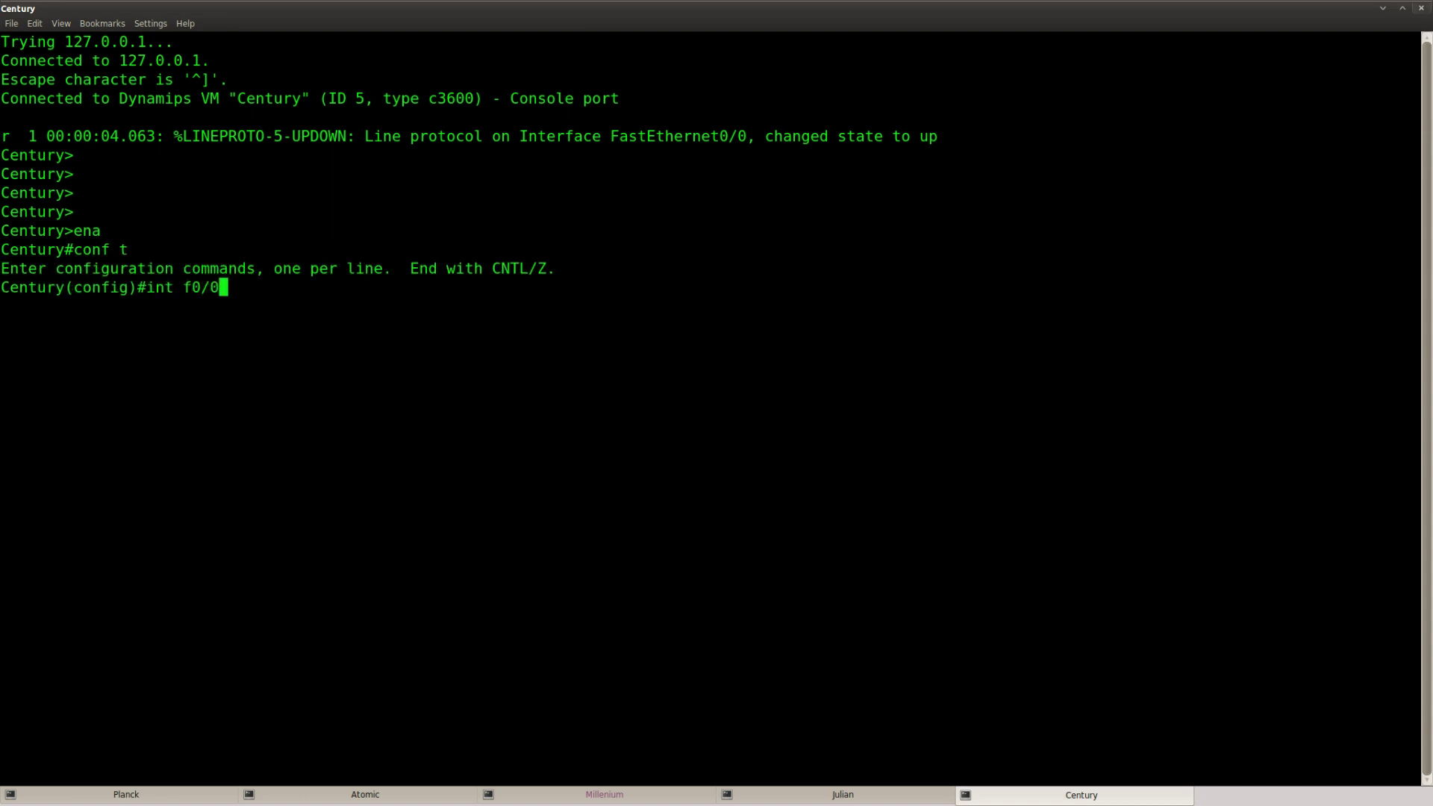
pyautogui.write('0')
pyautogui.press('Return')
pyautogui.write('nt')
pyautogui.press('Tab')
pyautogui.write('br')
pyautogui.press('Tab')
pyautogui.write('?cli')
pyautogui.press('Tab')
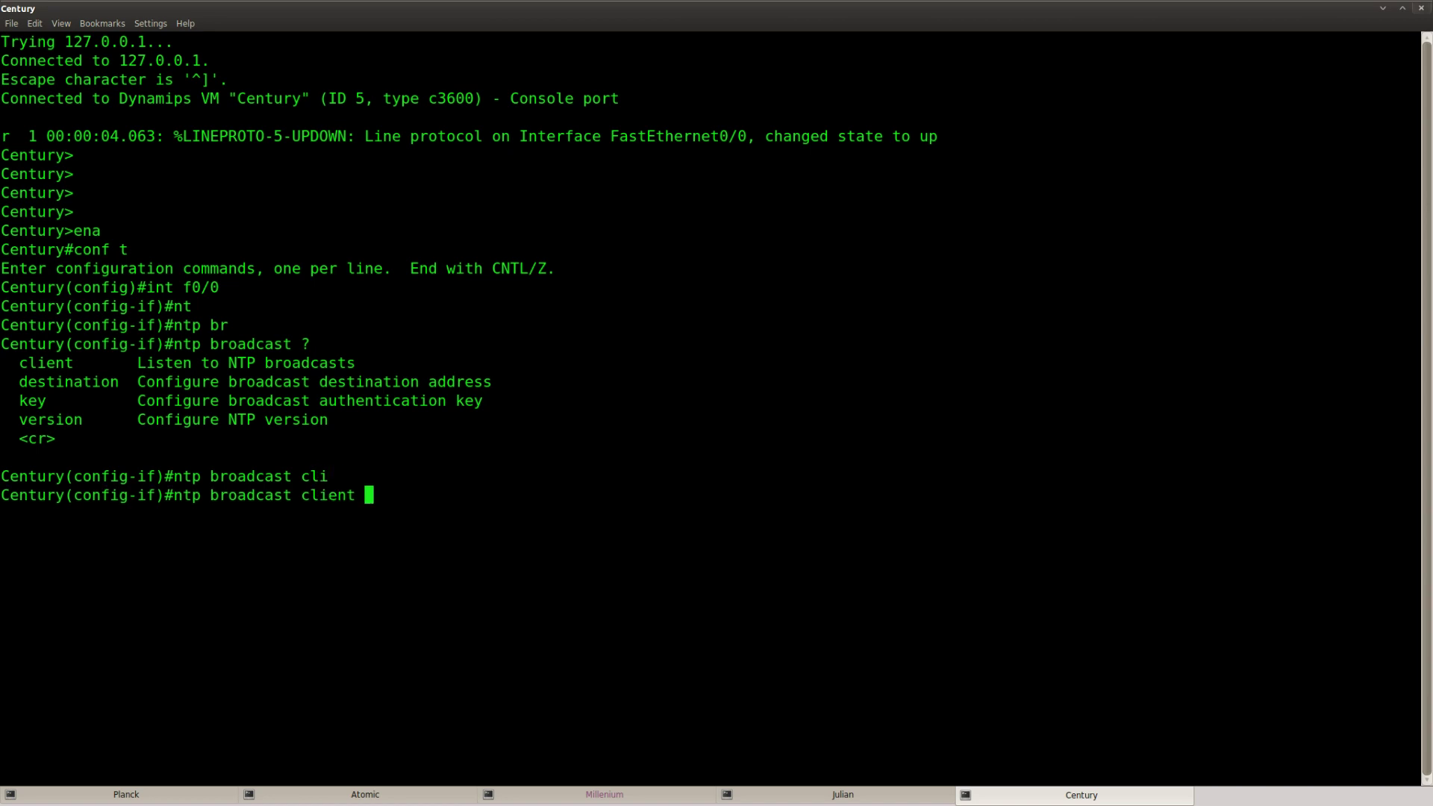
pyautogui.write('?')
pyautogui.press('Return')
pyautogui.press('Return')
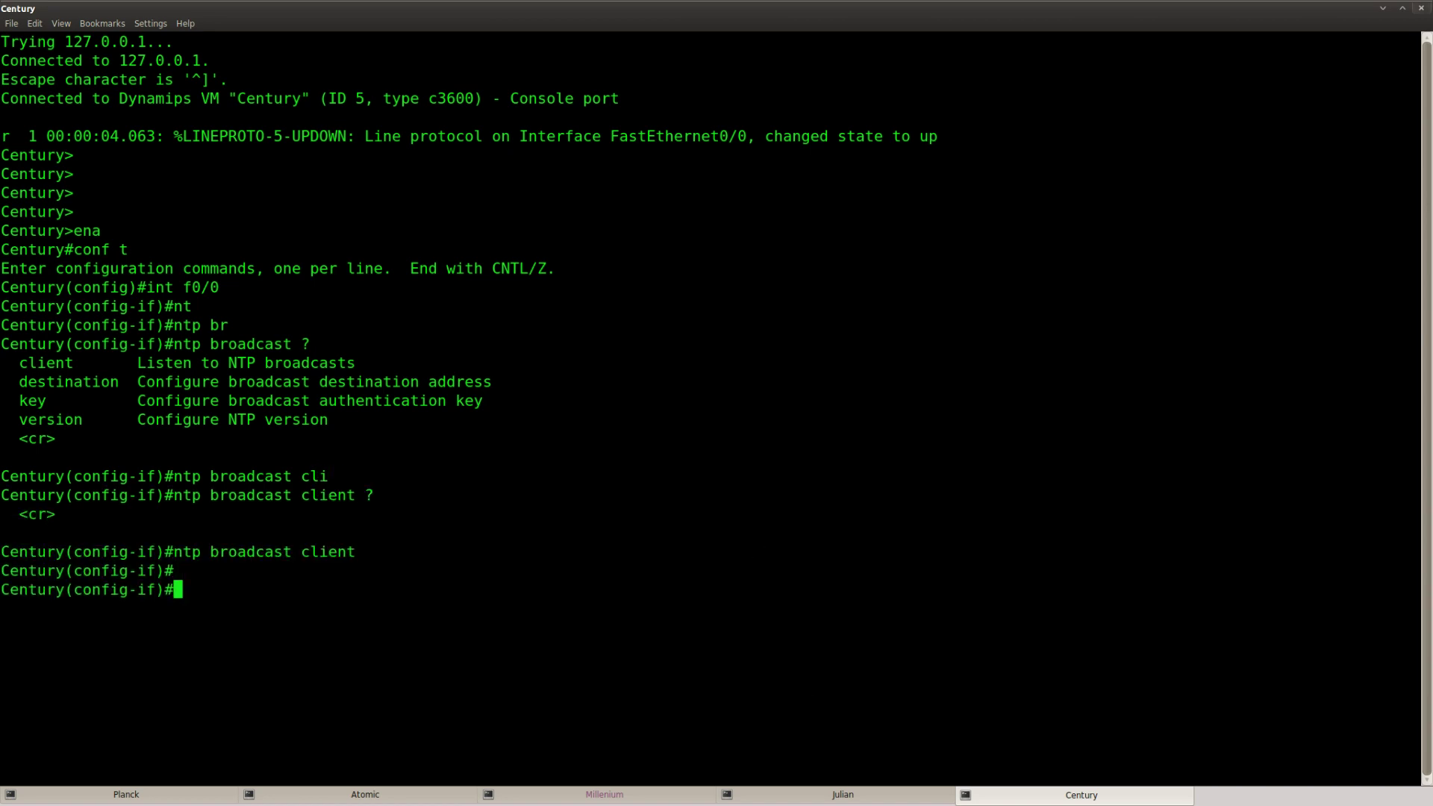
# - Switch to Firefox, review the Planck and Millenium multicast goals and copy the multicast address 239.5.5.5
pyautogui.hotkey('alt', 'Tab')
pyautogui.scroll(3, 746, 254)
pyautogui.click(751, 330)
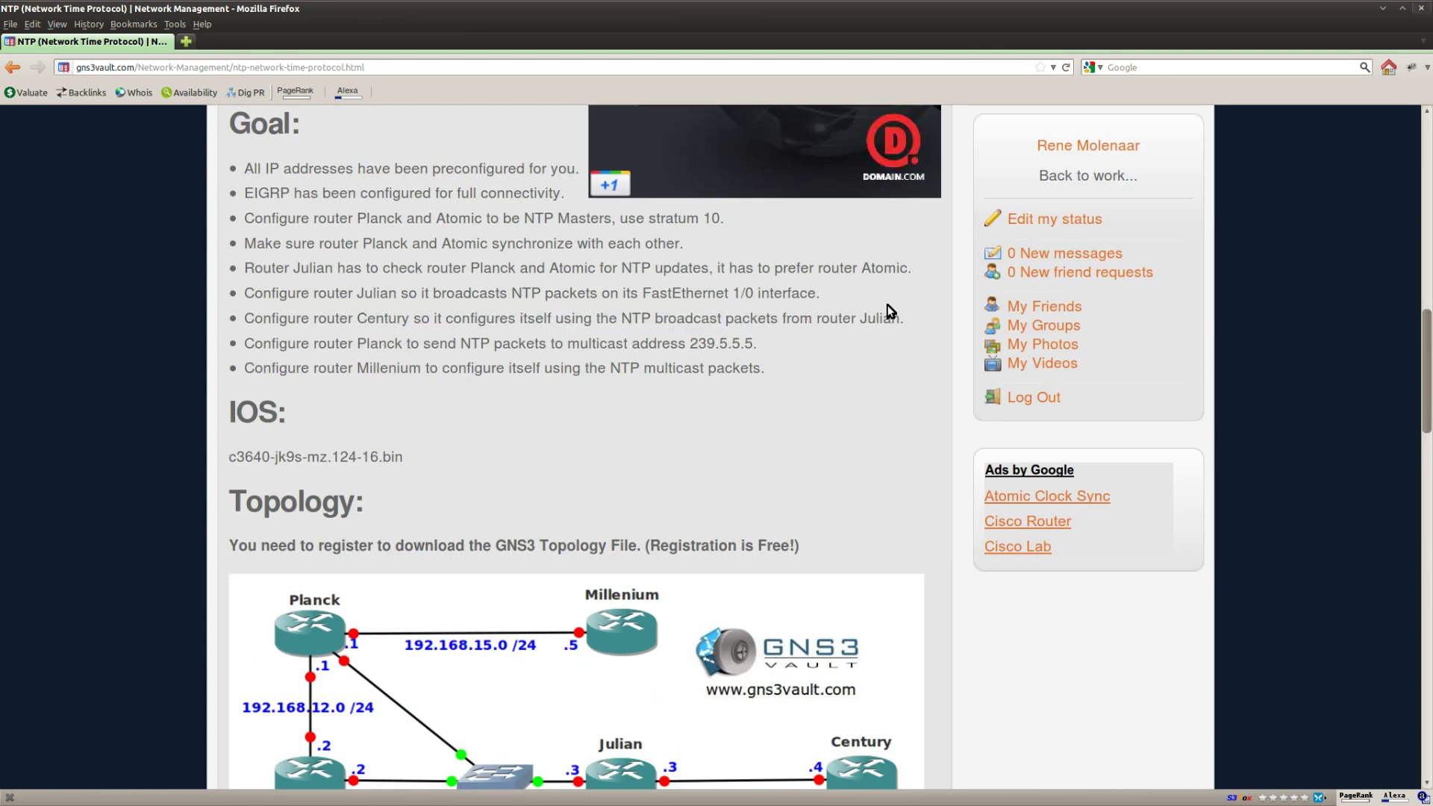
pyautogui.moveTo(760, 344); pyautogui.dragTo(235, 339)
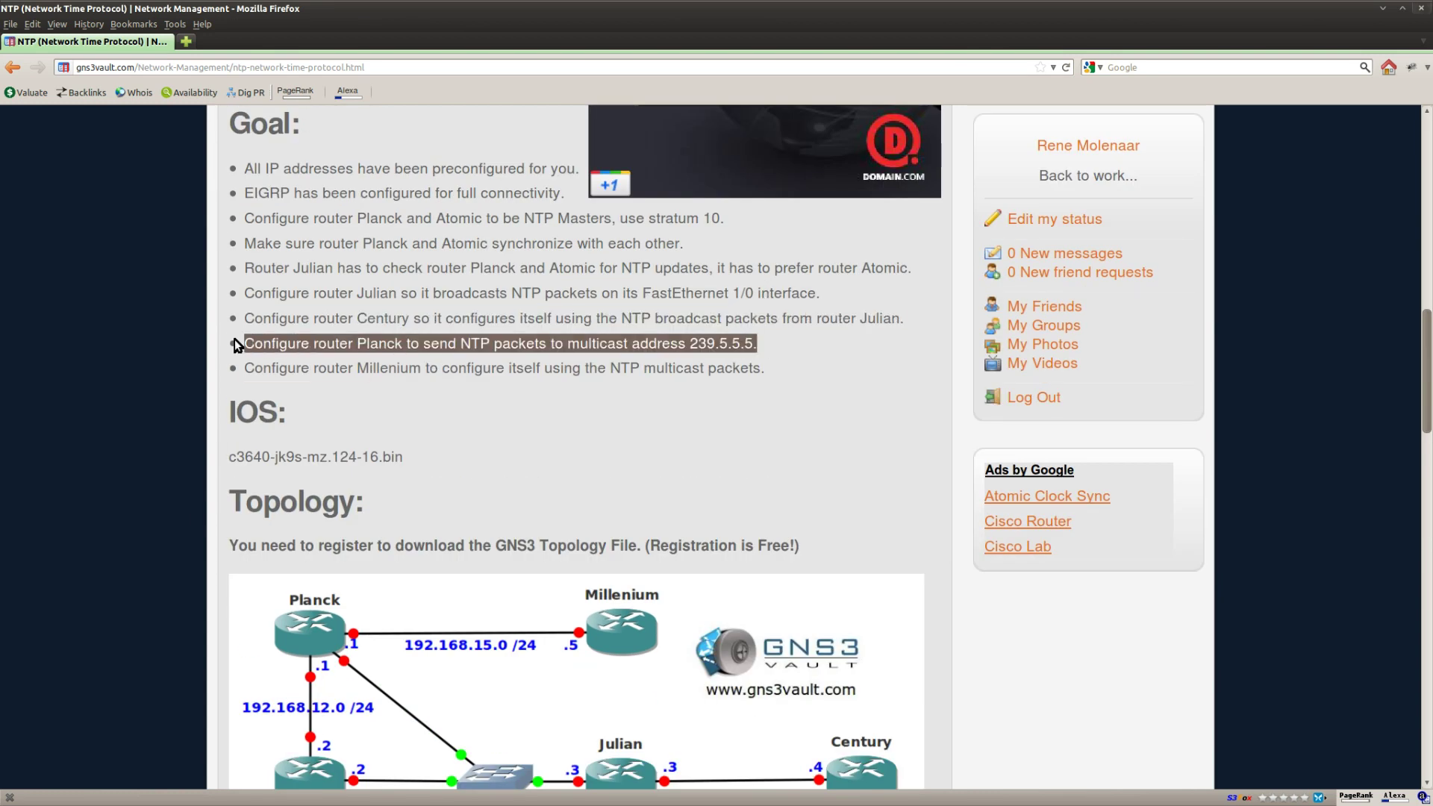
pyautogui.click(545, 380)
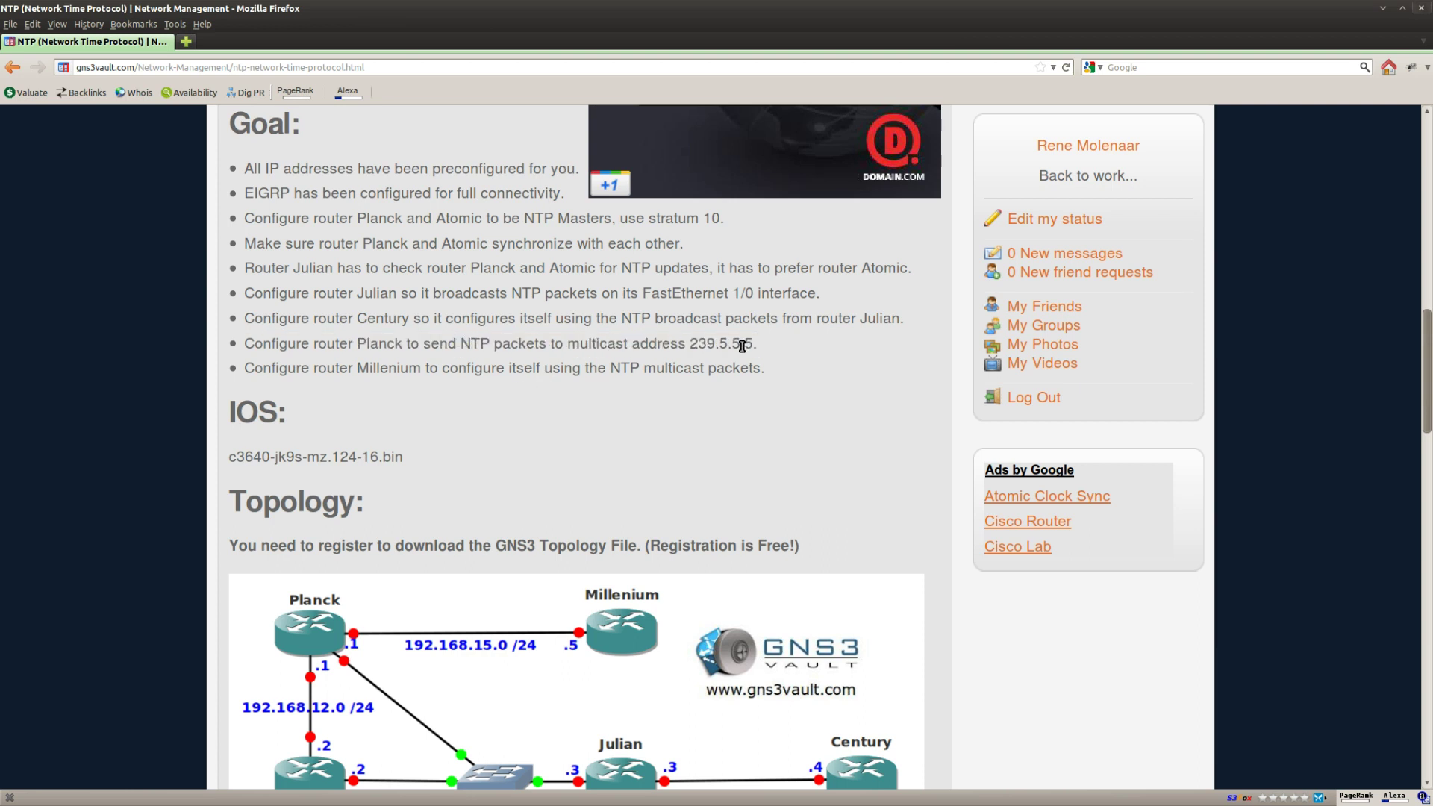
pyautogui.moveTo(753, 343); pyautogui.dragTo(691, 344)
pyautogui.rightClick(709, 342)
pyautogui.click(734, 367)
pyautogui.moveTo(760, 367); pyautogui.dragTo(654, 367)
pyautogui.click(637, 408)
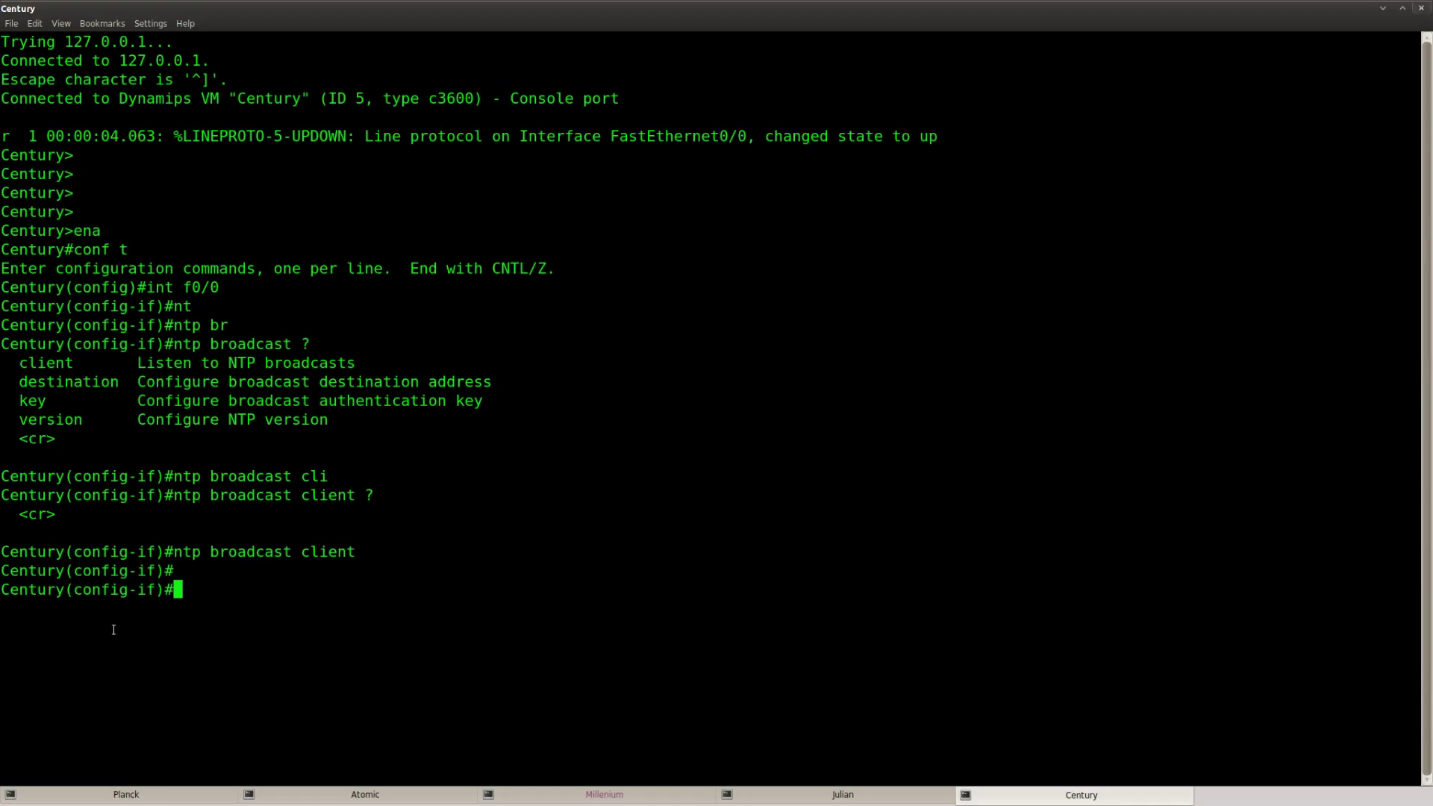
# - Return to Planck's console in the terminal and enter global configuration mode
pyautogui.click(126, 795)
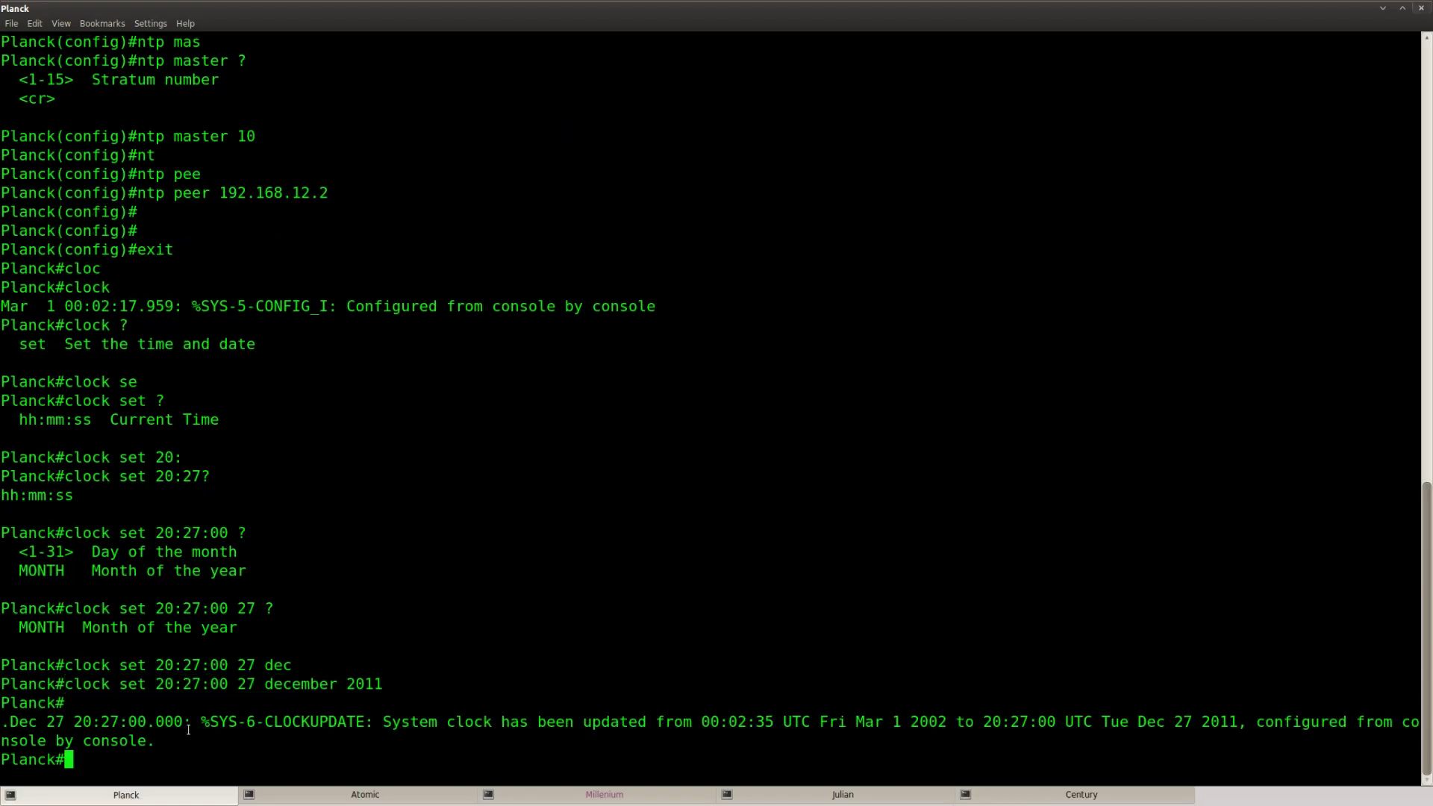
pyautogui.press('Return')
pyautogui.press('Return')
pyautogui.write('conf t')
pyautogui.press('Return')
pyautogui.press('Return')
# - Enable multicast routing on Planck with the ip multicast-routing command
pyautogui.write('ip multi')
pyautogui.press('Tab')
pyautogui.write('cas')
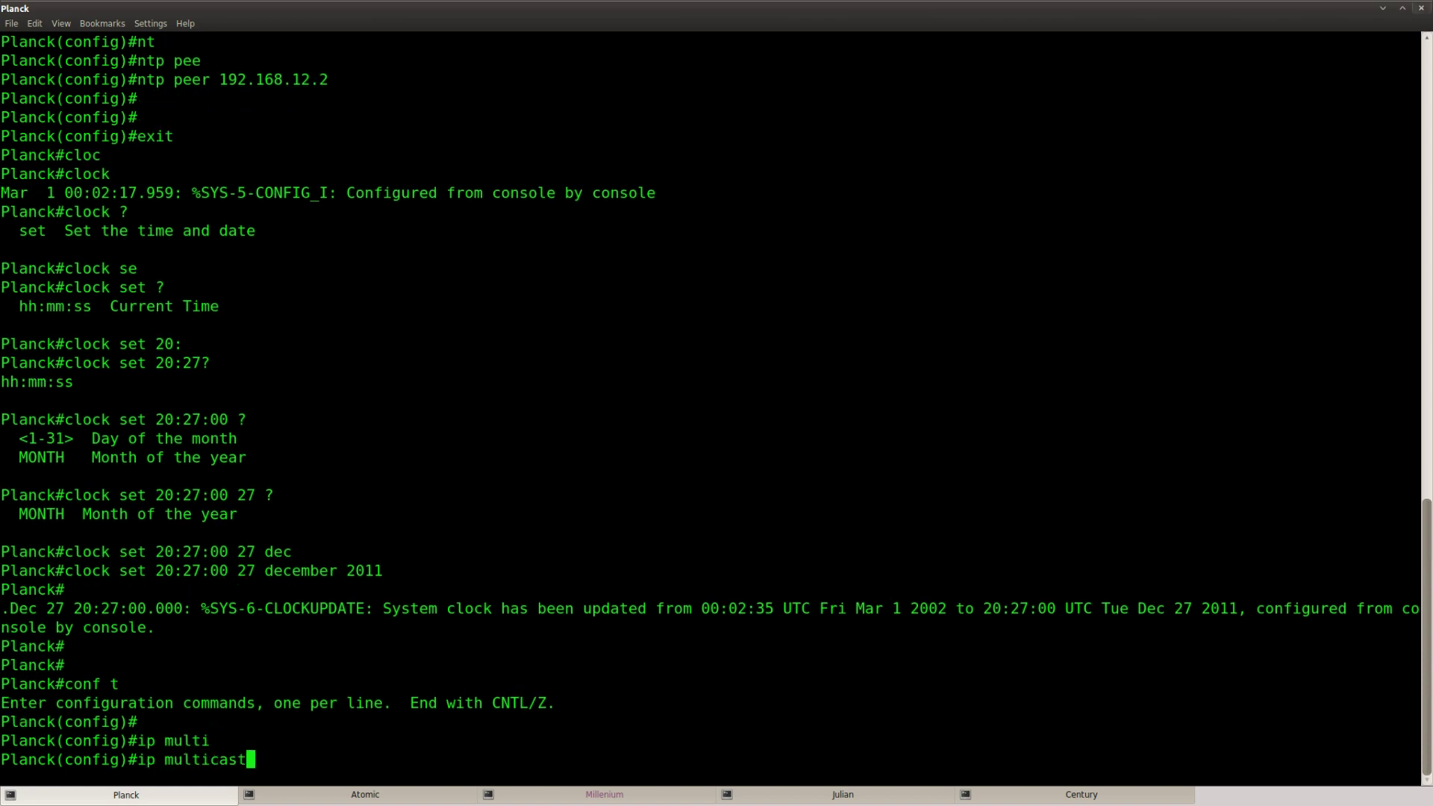
pyautogui.write('t-rout')
pyautogui.press('Tab')
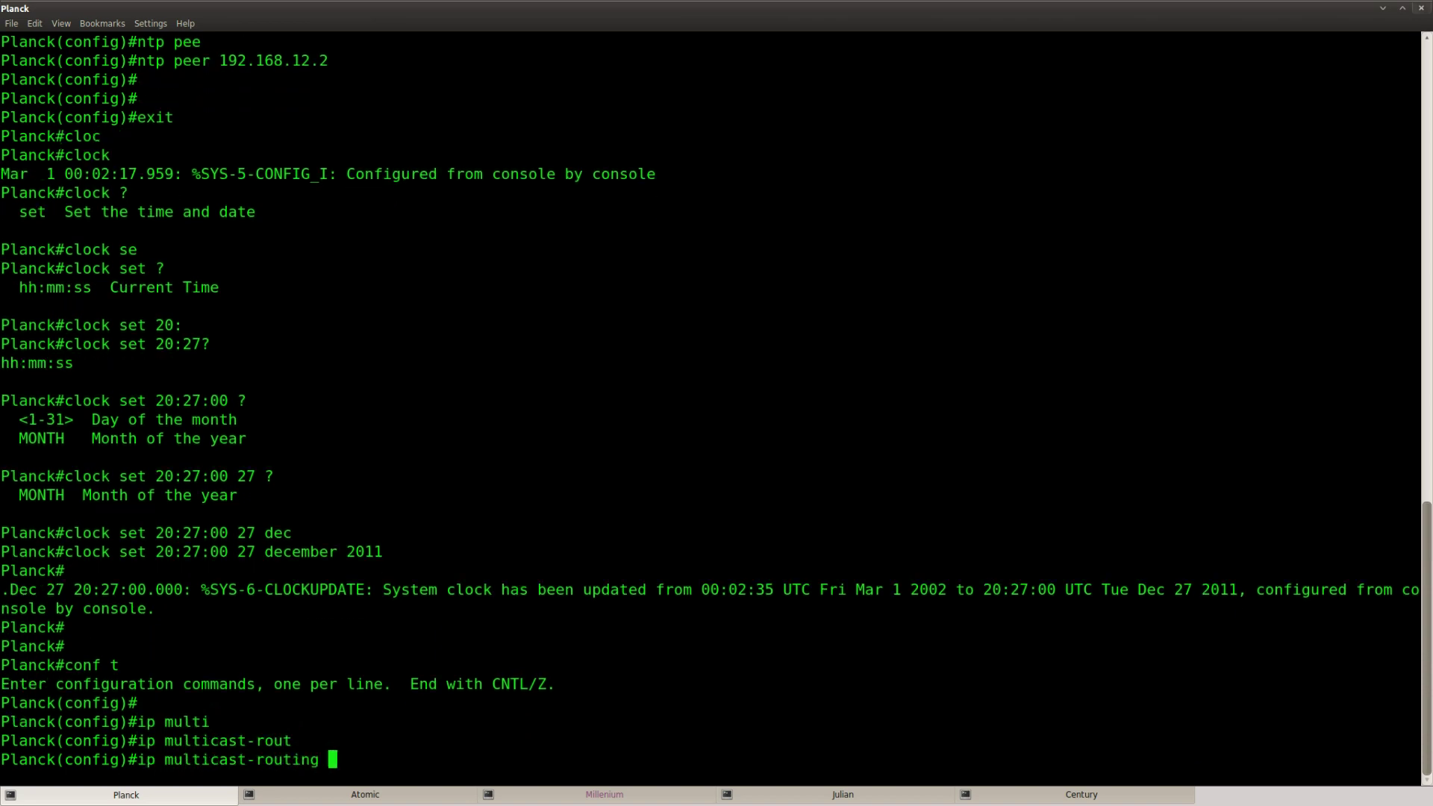
pyautogui.press('Return')
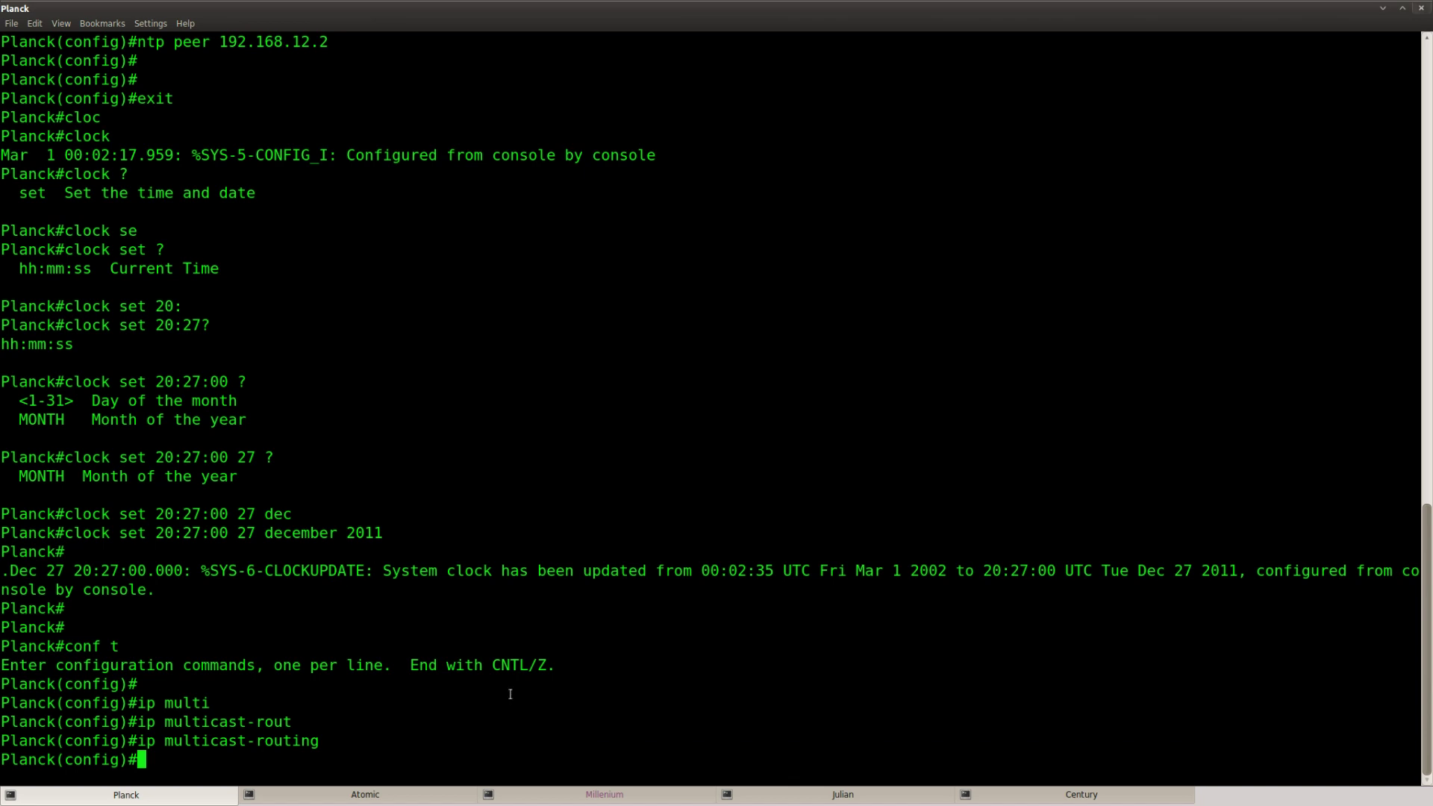
# - Open router Millenium's console, enter privileged mode and start global configuration
pyautogui.click(640, 796)
pyautogui.press('Return')
pyautogui.write('w')
pyautogui.press('BackSpace')
pyautogui.write('eanc')
pyautogui.press('Return')
pyautogui.write('ena')
pyautogui.press('Return')
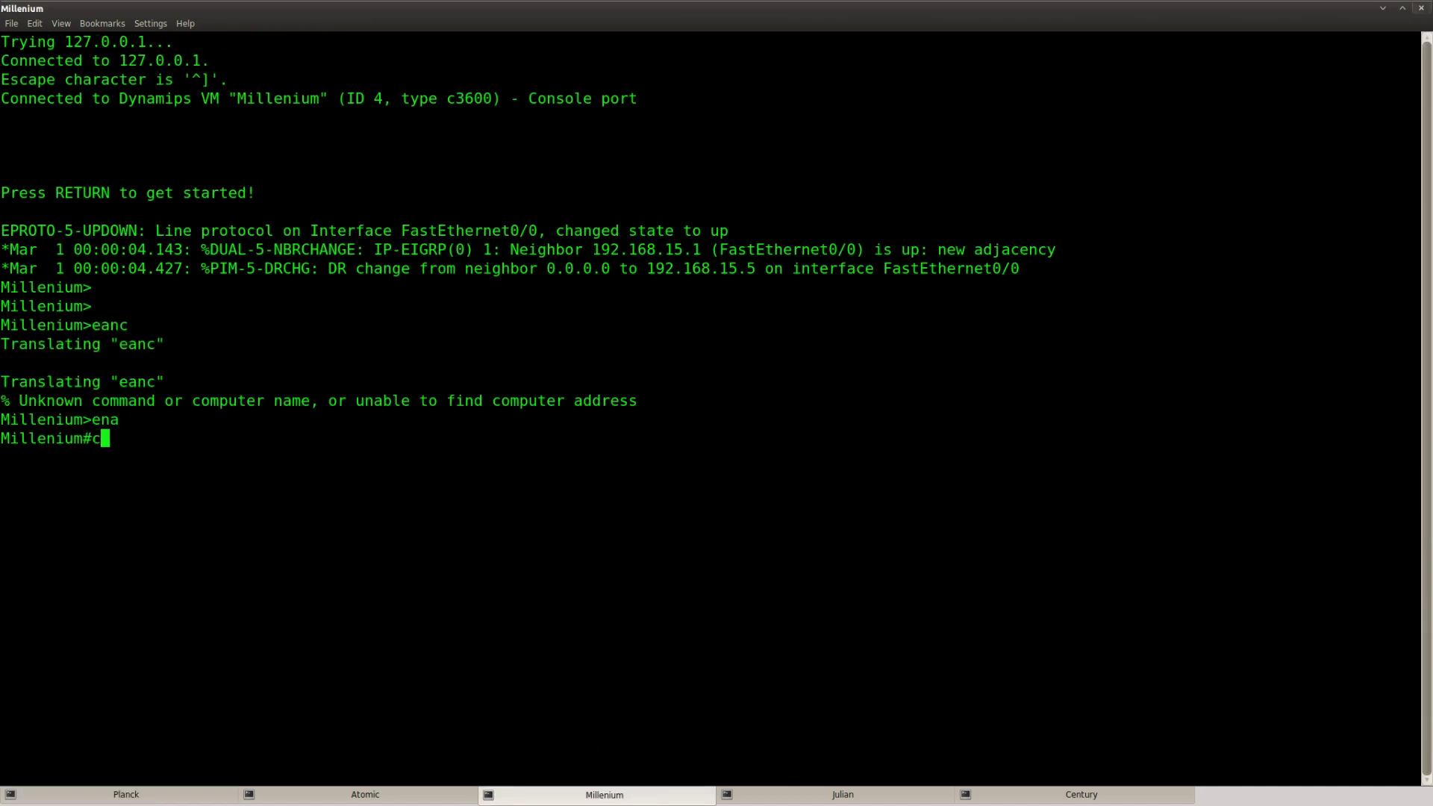
pyautogui.write('conf t')
pyautogui.press('Return')
# - Enable multicast routing on Millenium with the ip multicast-routing command
pyautogui.write('ip multi')
pyautogui.press('Tab')
pyautogui.write('-rout')
pyautogui.press('Tab')
pyautogui.press('Return')
# - Display Millenium's CDP neighbors from configuration mode and check which local interface faces Planck
pyautogui.write('do show cdp nei')
pyautogui.press('Tab')
pyautogui.press('Return')
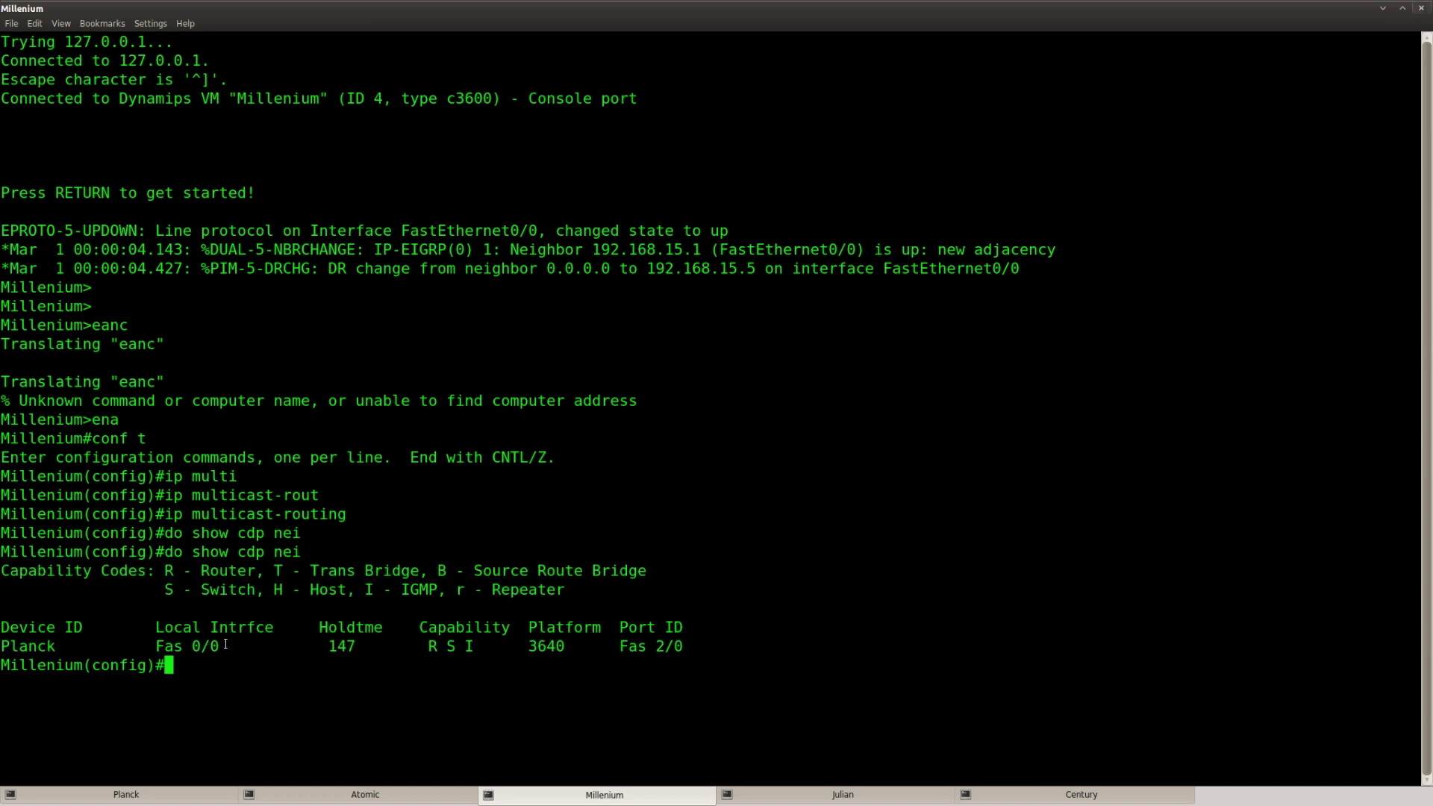
pyautogui.moveTo(221, 647); pyautogui.dragTo(157, 647)
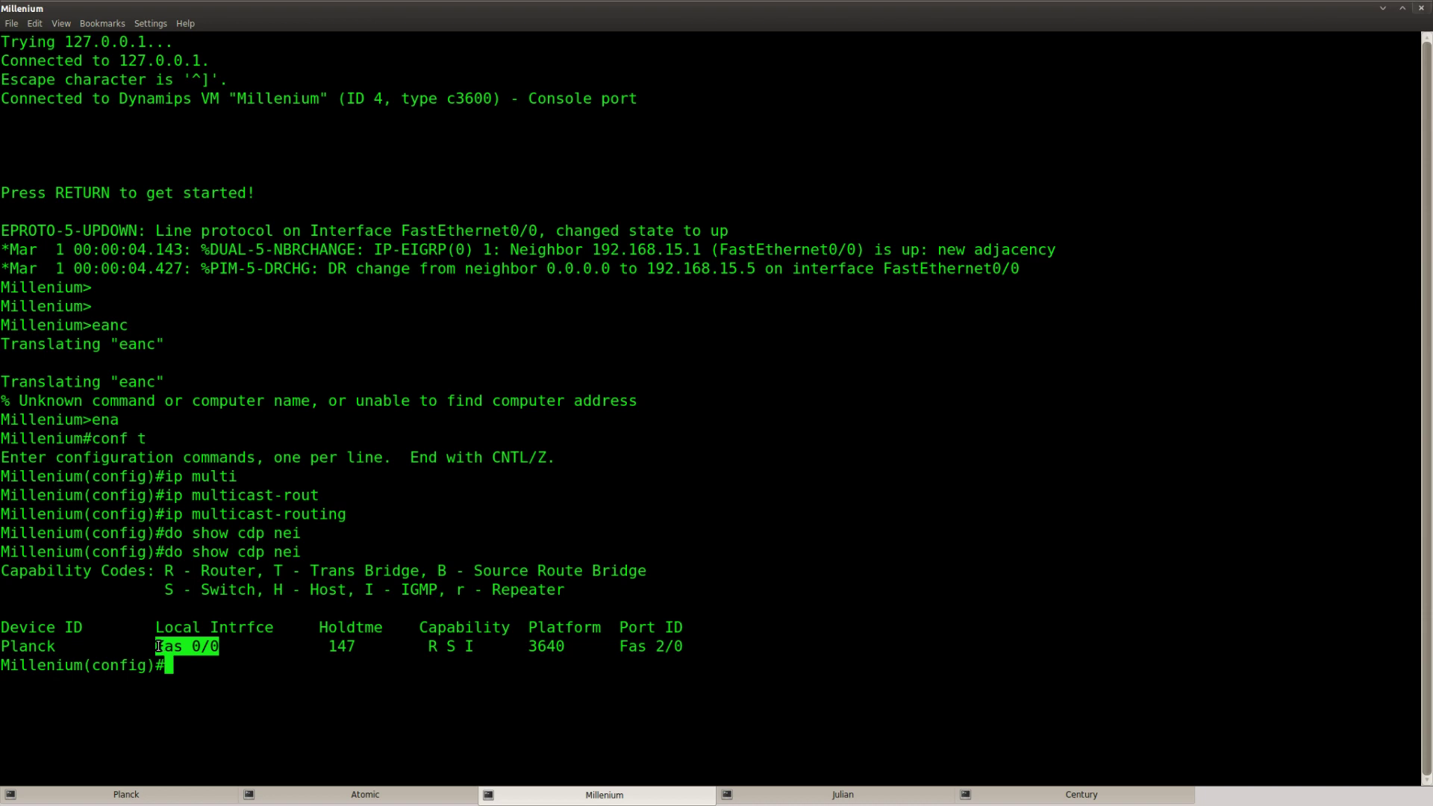
pyautogui.click(206, 705)
# - Enable PIM dense mode on Millenium's interface f0/0 with the ip pim dense-mode command
pyautogui.write('int f0/0')
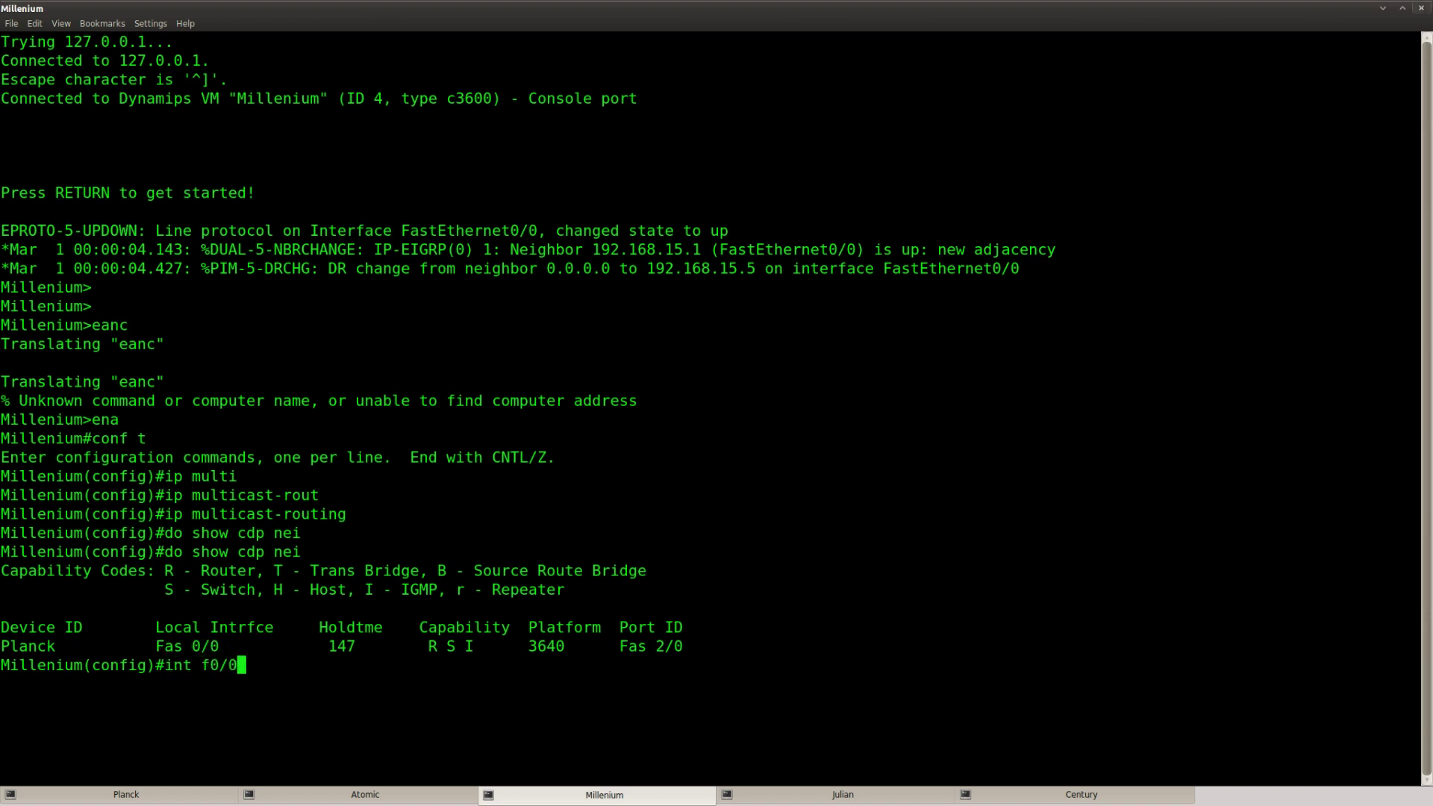
pyautogui.press('Return')
pyautogui.write('ip pim')
pyautogui.press('Tab')
pyautogui.write('de')
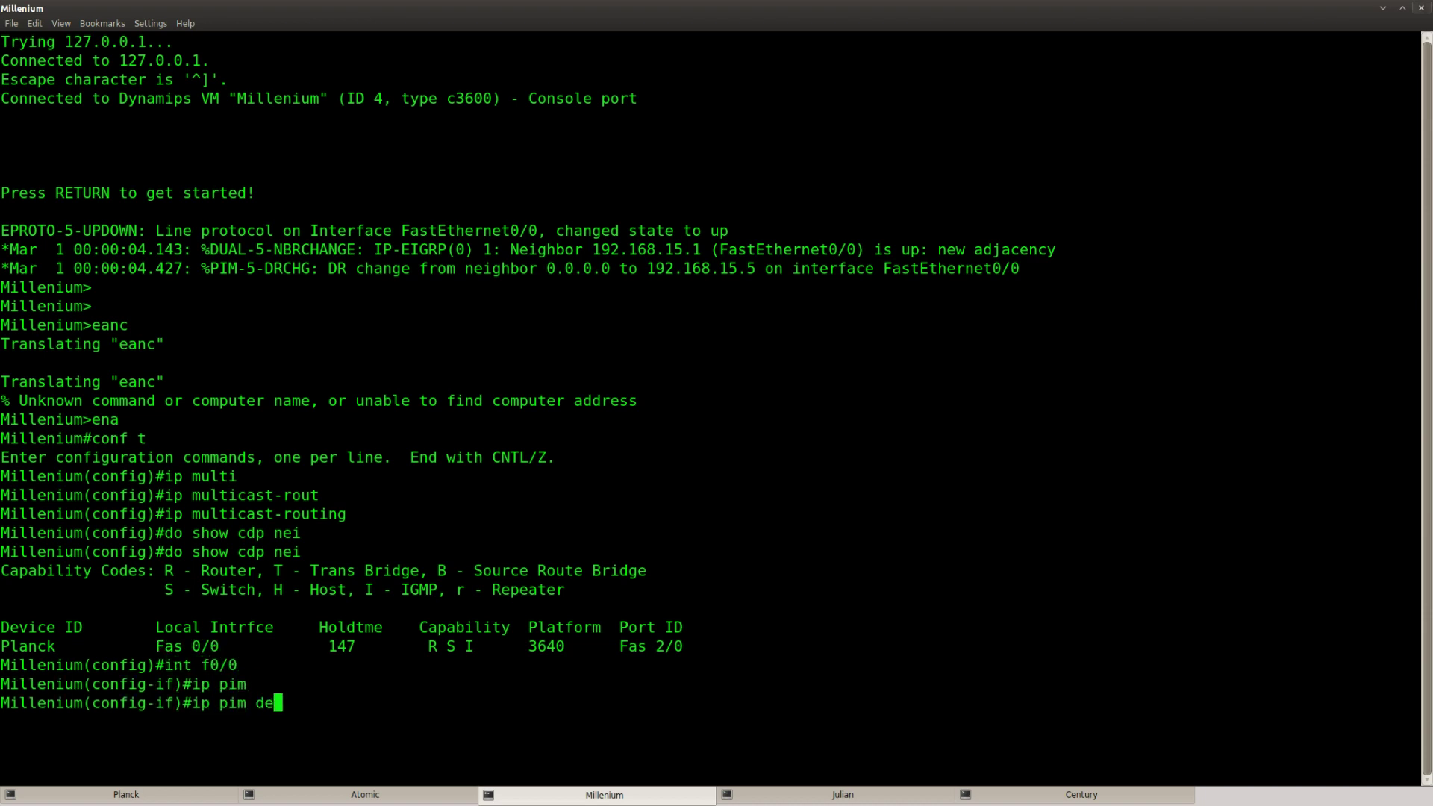
pyautogui.write('nse')
pyautogui.press('Tab')
pyautogui.press('Return')
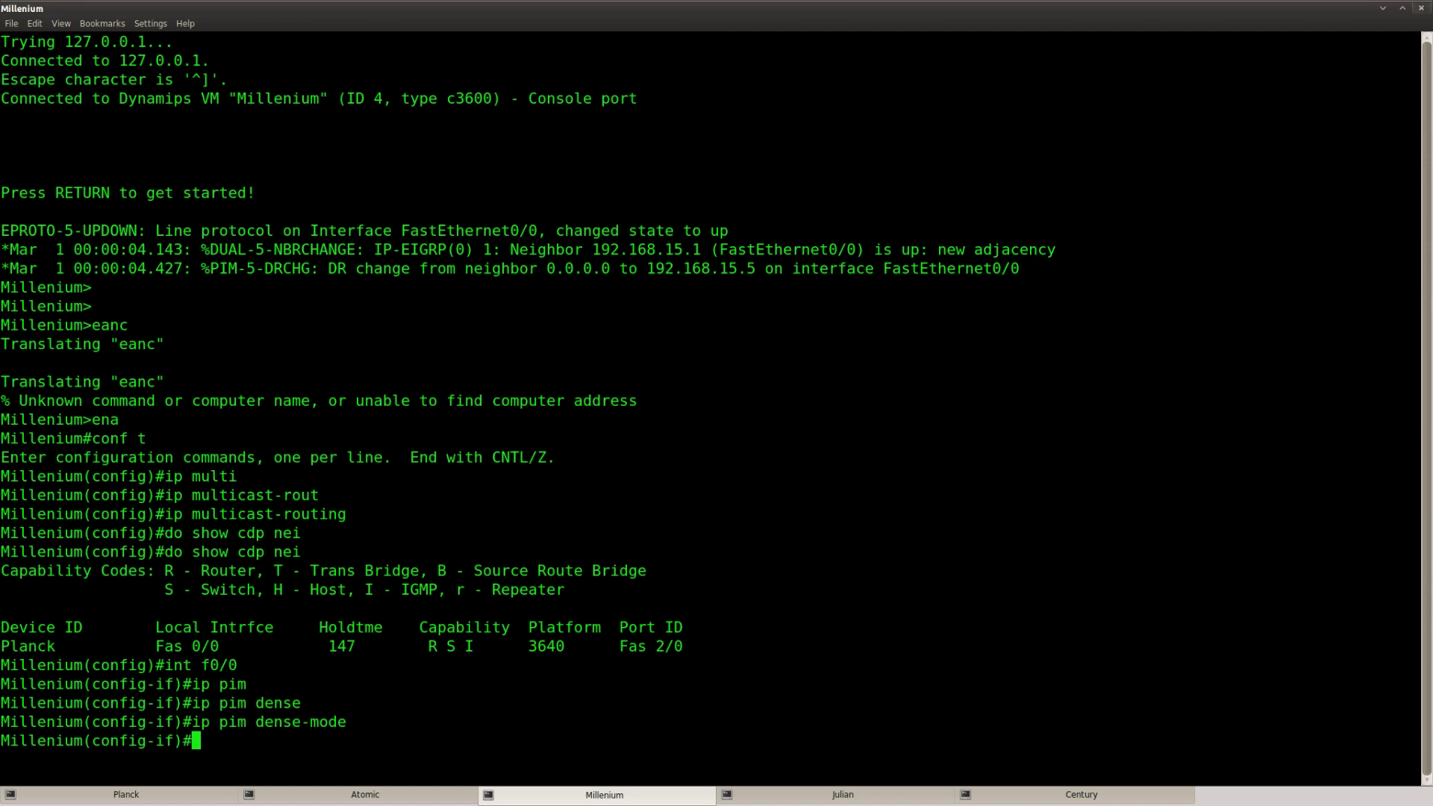
pyautogui.moveTo(348, 722); pyautogui.dragTo(195, 723)
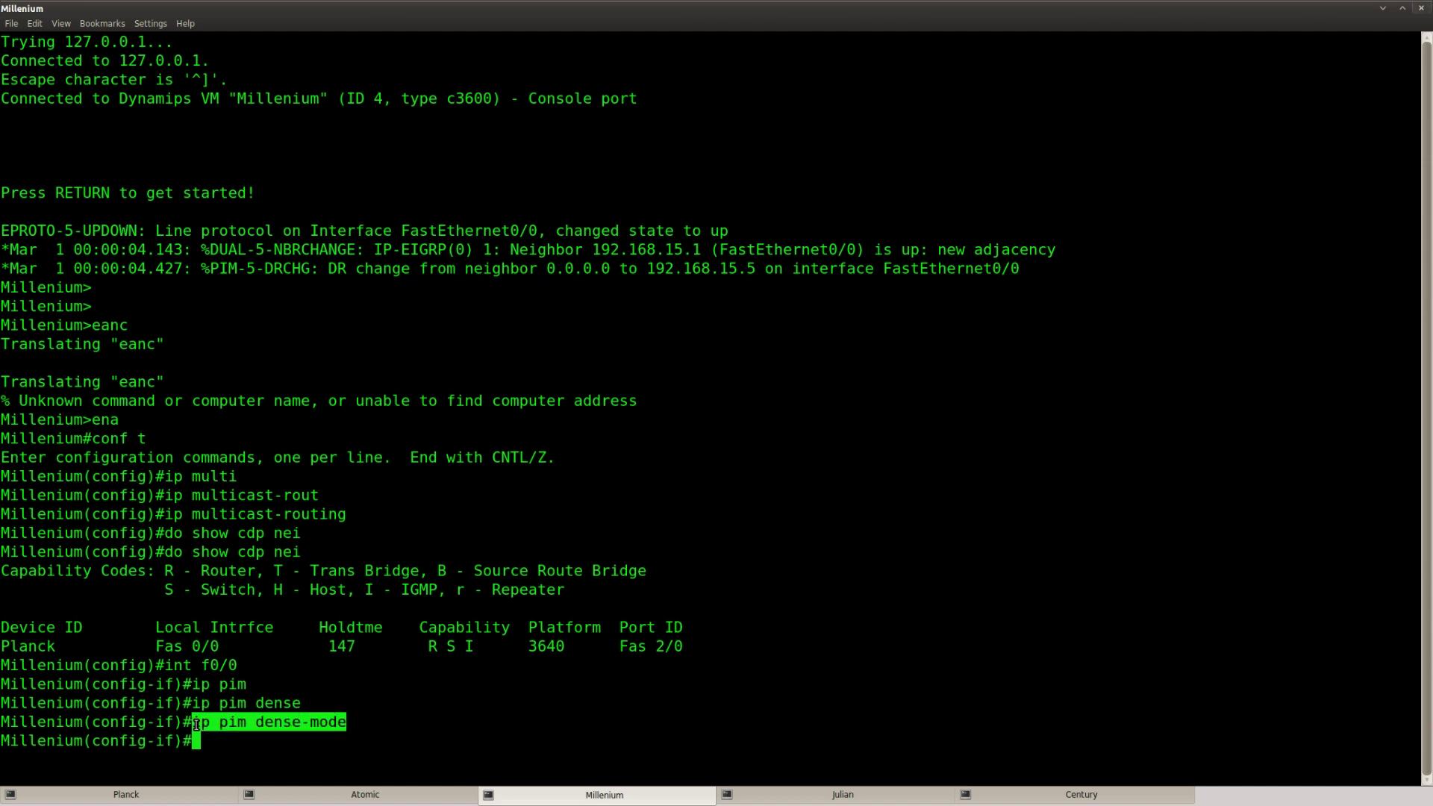
pyautogui.click(383, 734)
# - Enable PIM dense mode on Planck's interface f2/0, the port facing Millenium
pyautogui.moveTo(681, 651); pyautogui.dragTo(618, 648)
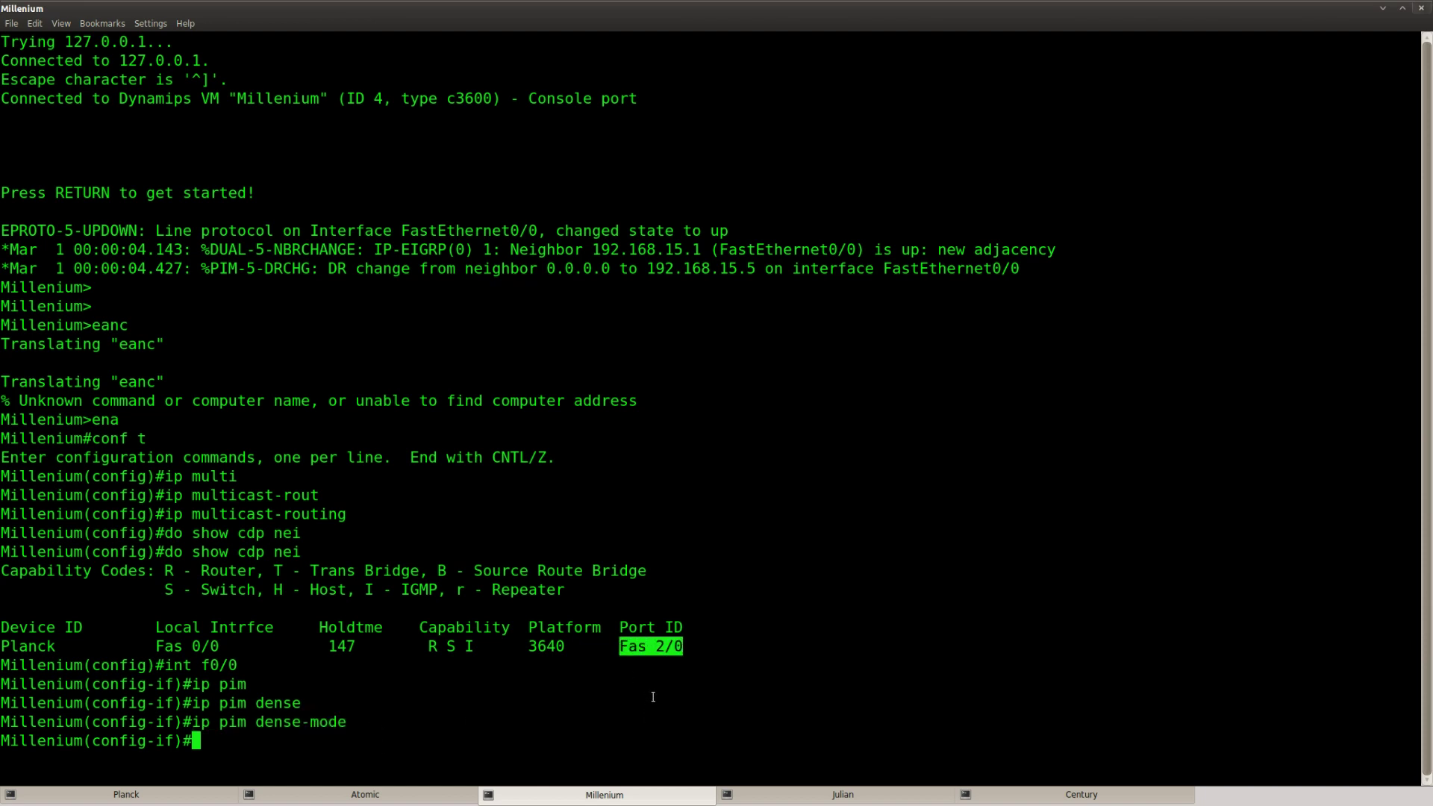
pyautogui.click(159, 798)
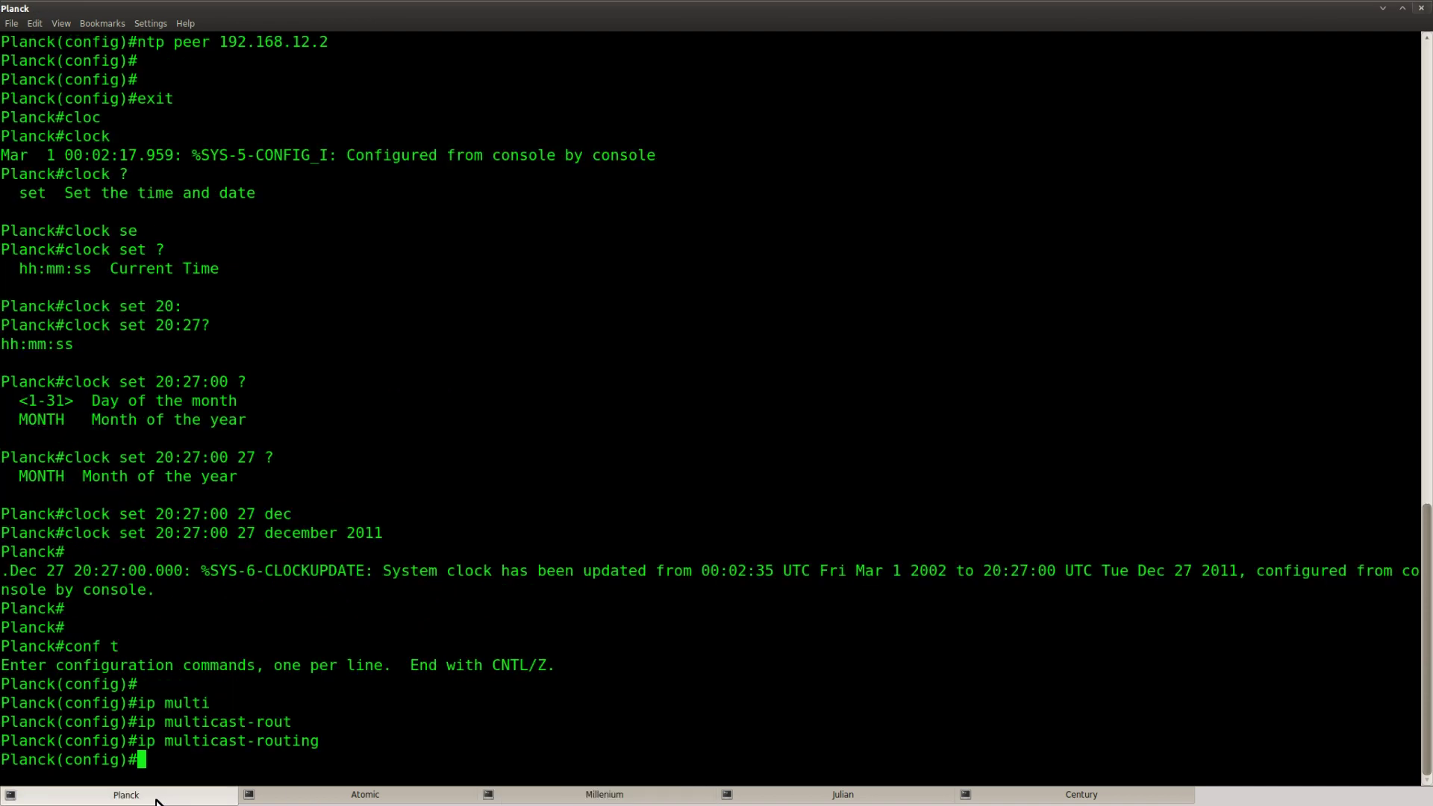
pyautogui.write('int f2/0')
pyautogui.press('Return')
pyautogui.write('ip pim')
pyautogui.press('Return')
pyautogui.write('ip pim dense')
pyautogui.press('Tab')
pyautogui.press('Return')
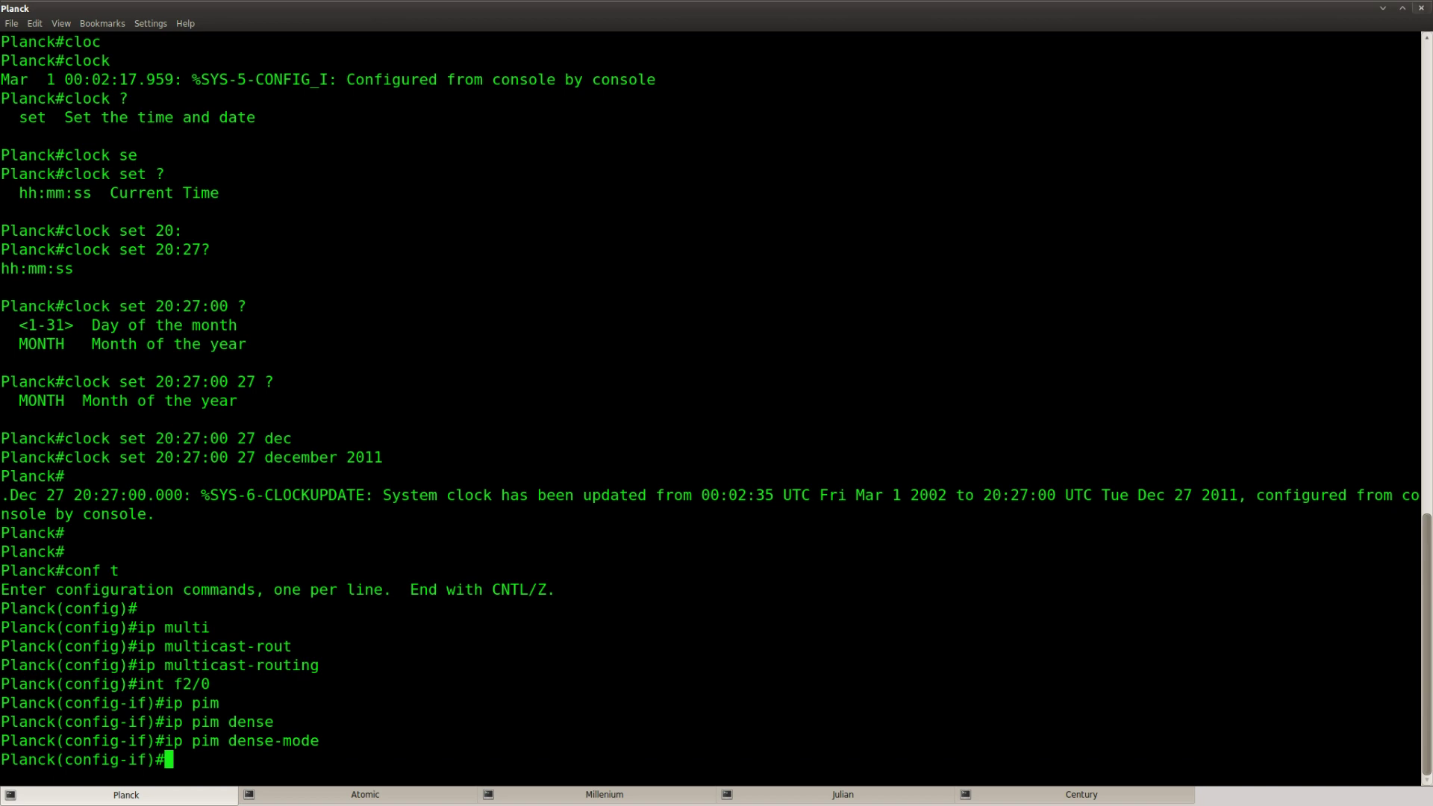
pyautogui.press('Return')
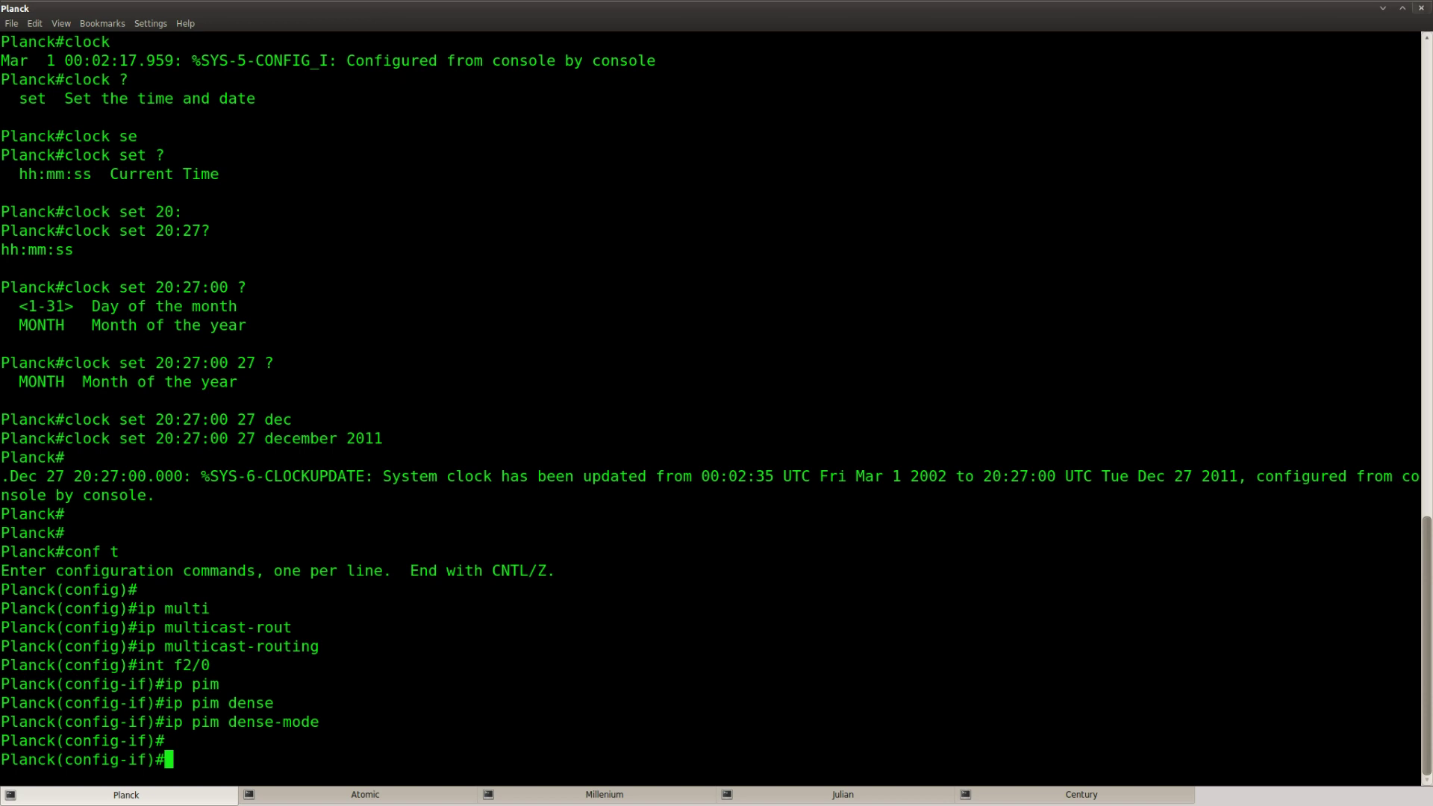
pyautogui.press('Return')
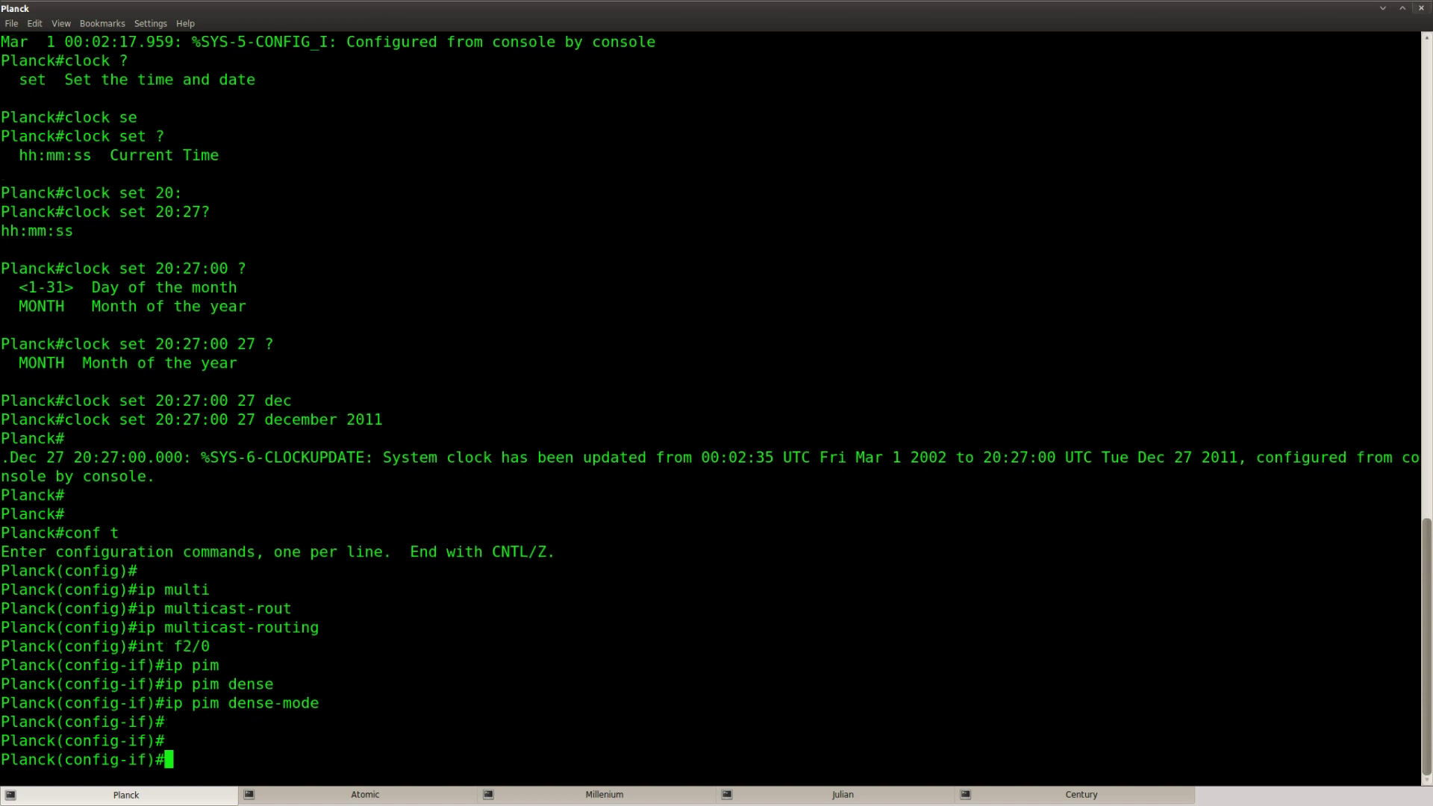
# - Return Millenium to privileged mode and list the available show ip pim options
pyautogui.click(612, 797)
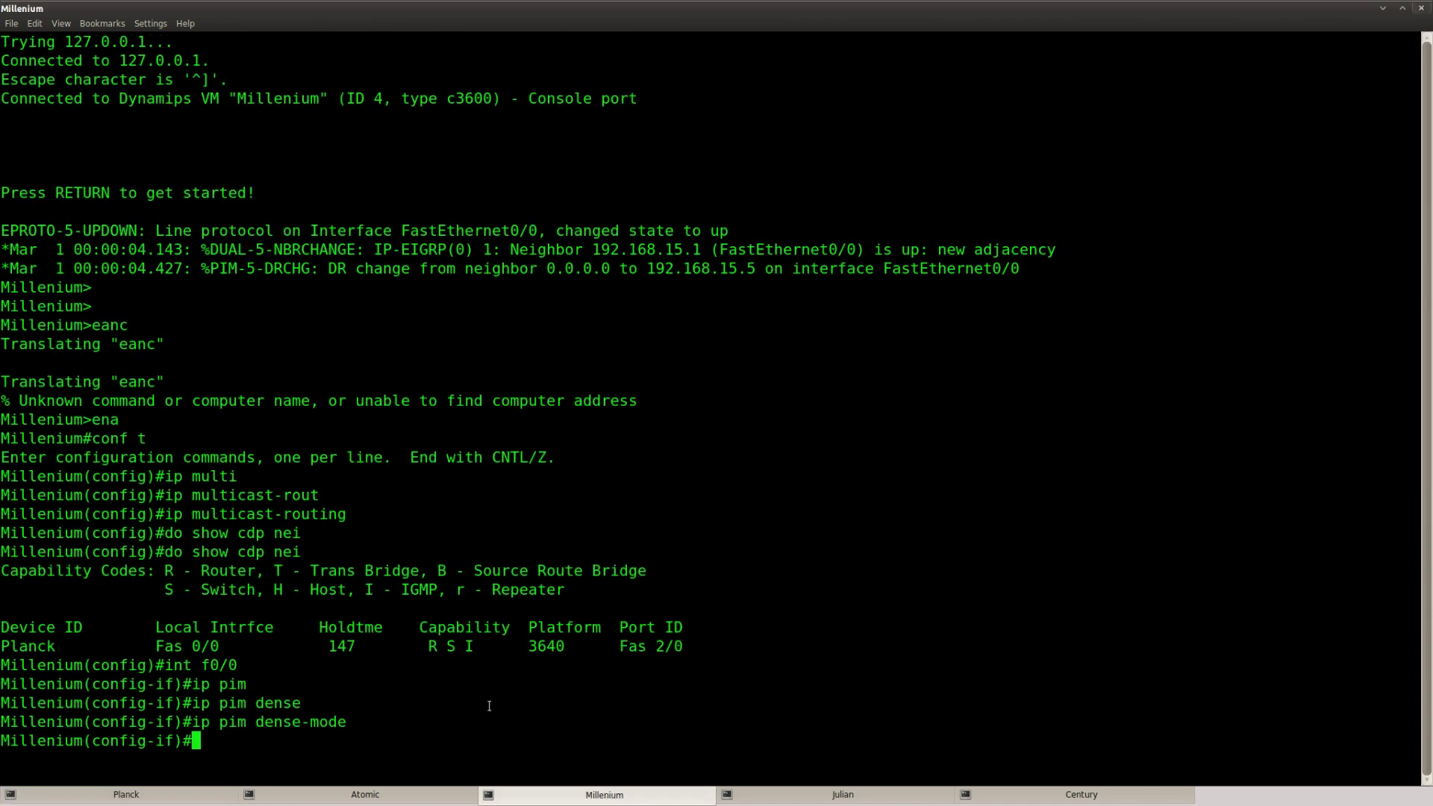
pyautogui.press('Return')
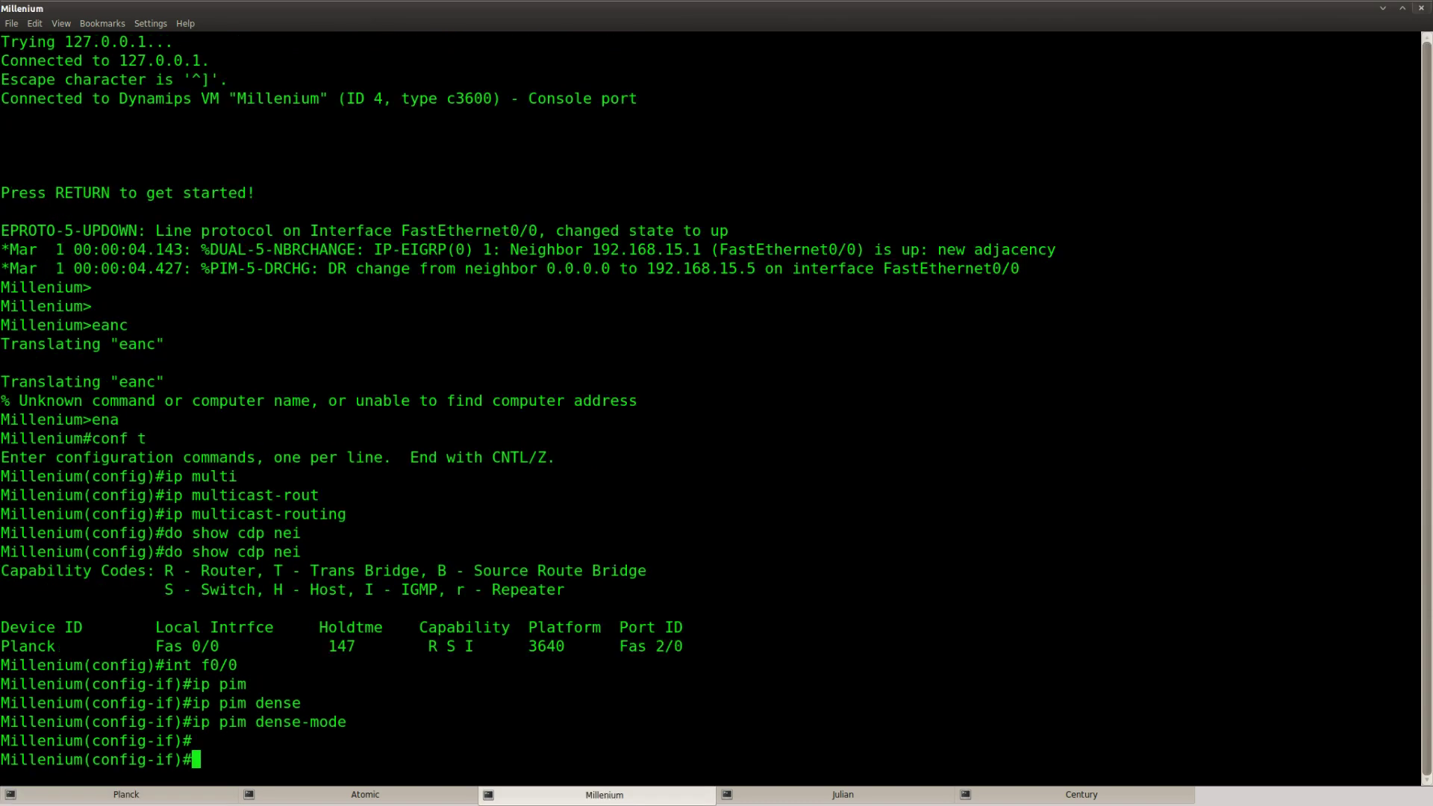
pyautogui.hotkey('ctrl', 'z')
pyautogui.press('Return')
pyautogui.press('Return')
pyautogui.write('sho')
pyautogui.press('Tab')
pyautogui.write('ip pim')
pyautogui.press('Tab')
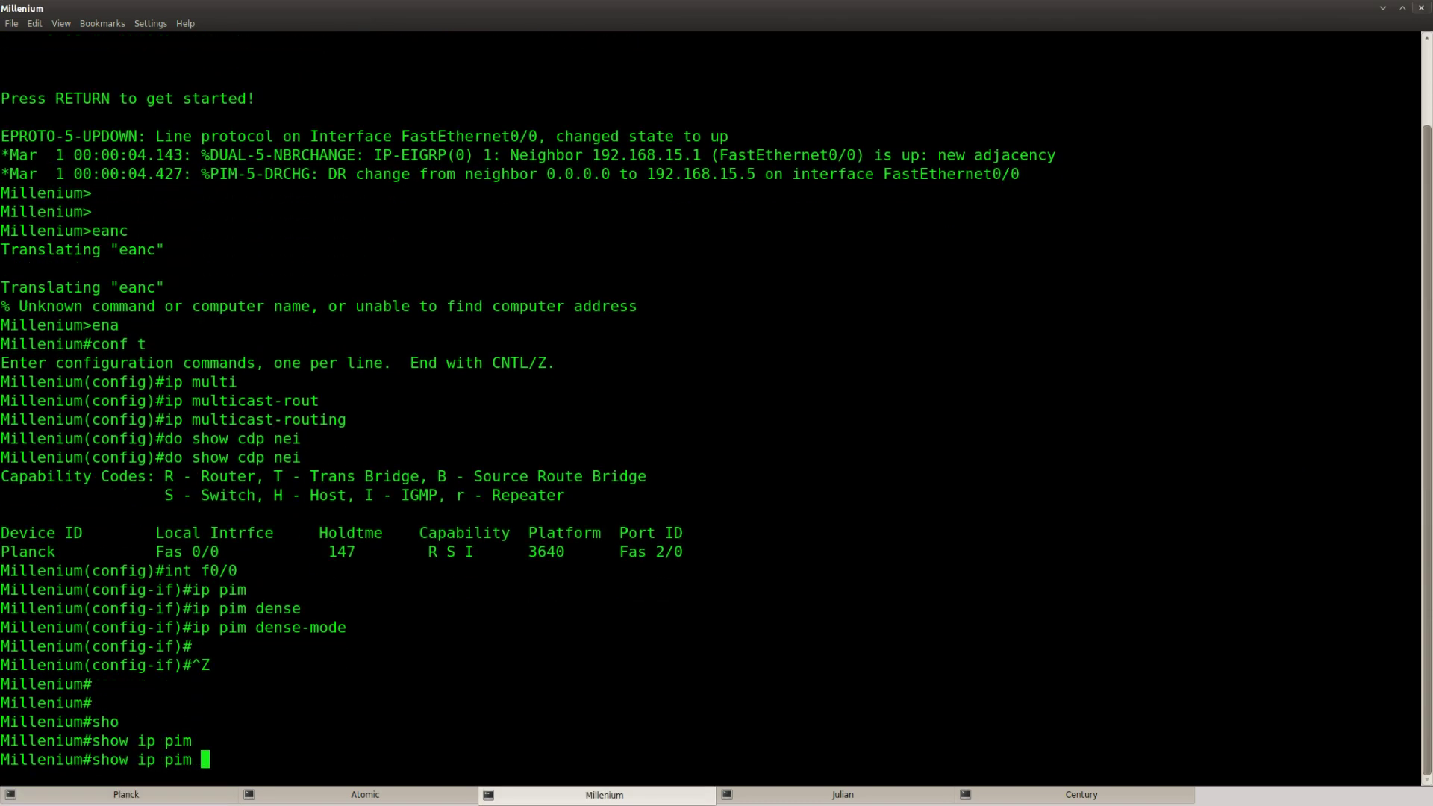
pyautogui.write('?')
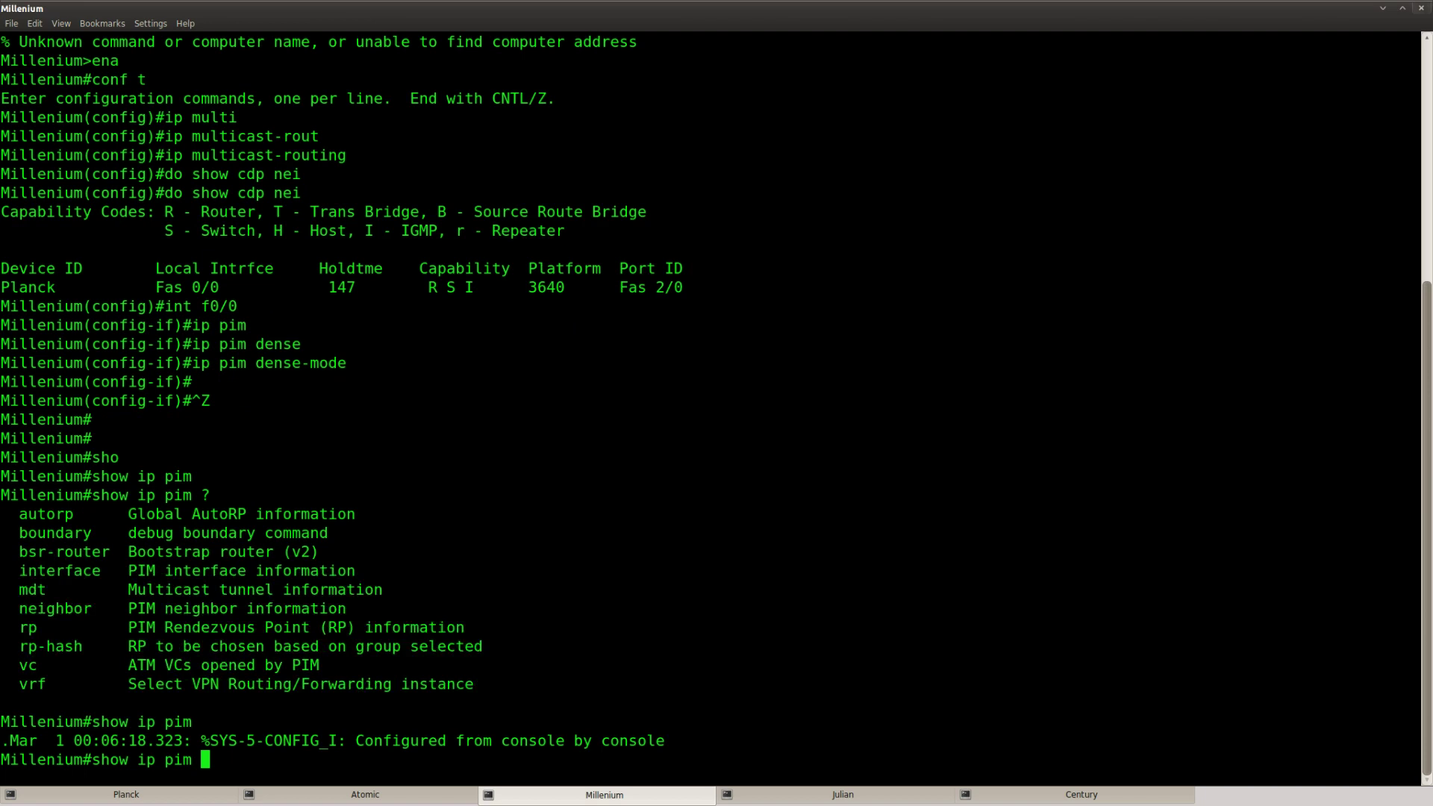
pyautogui.press('Return')
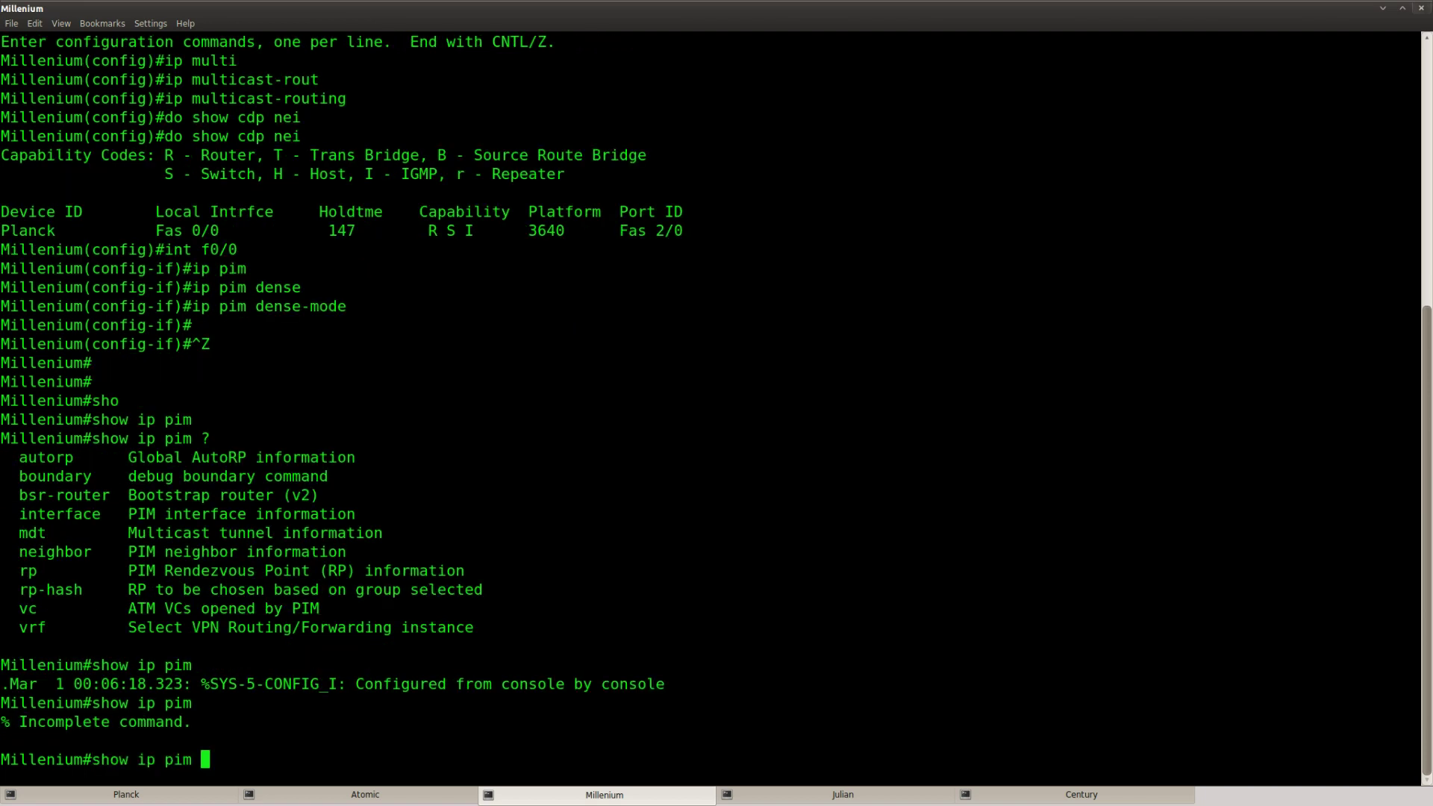
# - Display PIM information for FastEthernet 0/0 on Millenium and check its neighbor count
pyautogui.write('inter')
pyautogui.press('Tab')
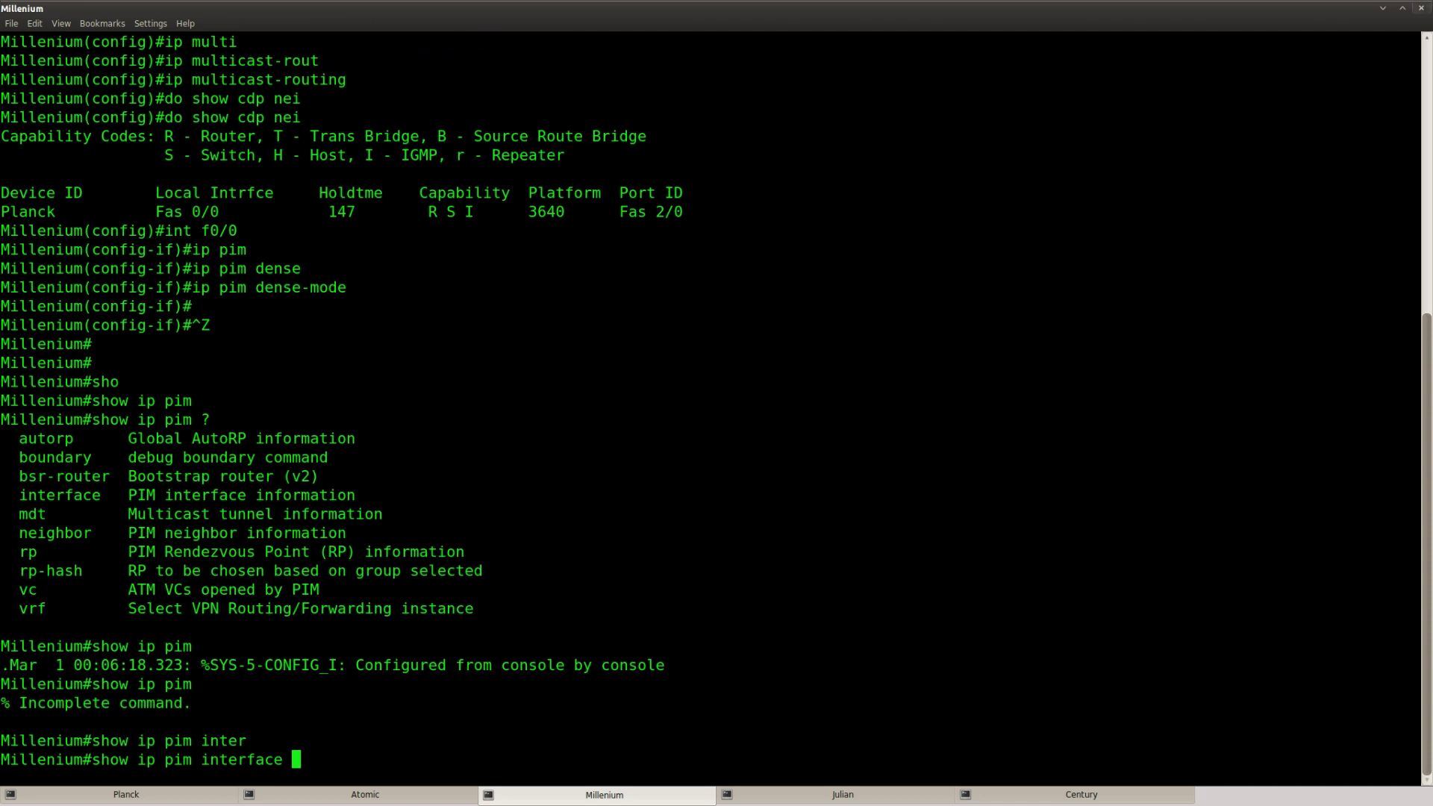
pyautogui.write('?')
pyautogui.write('fas')
pyautogui.press('Tab')
pyautogui.write('0/0')
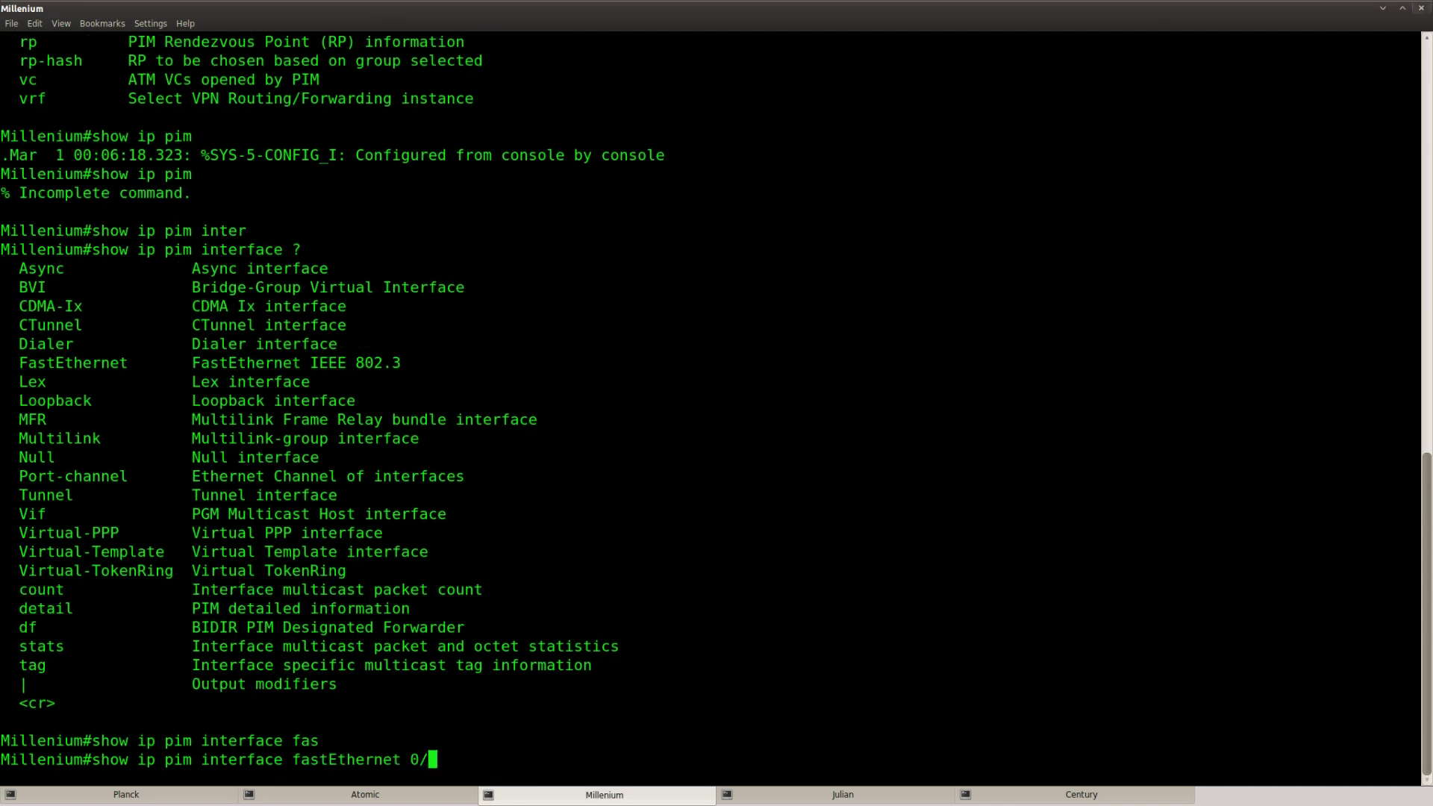
pyautogui.press('Return')
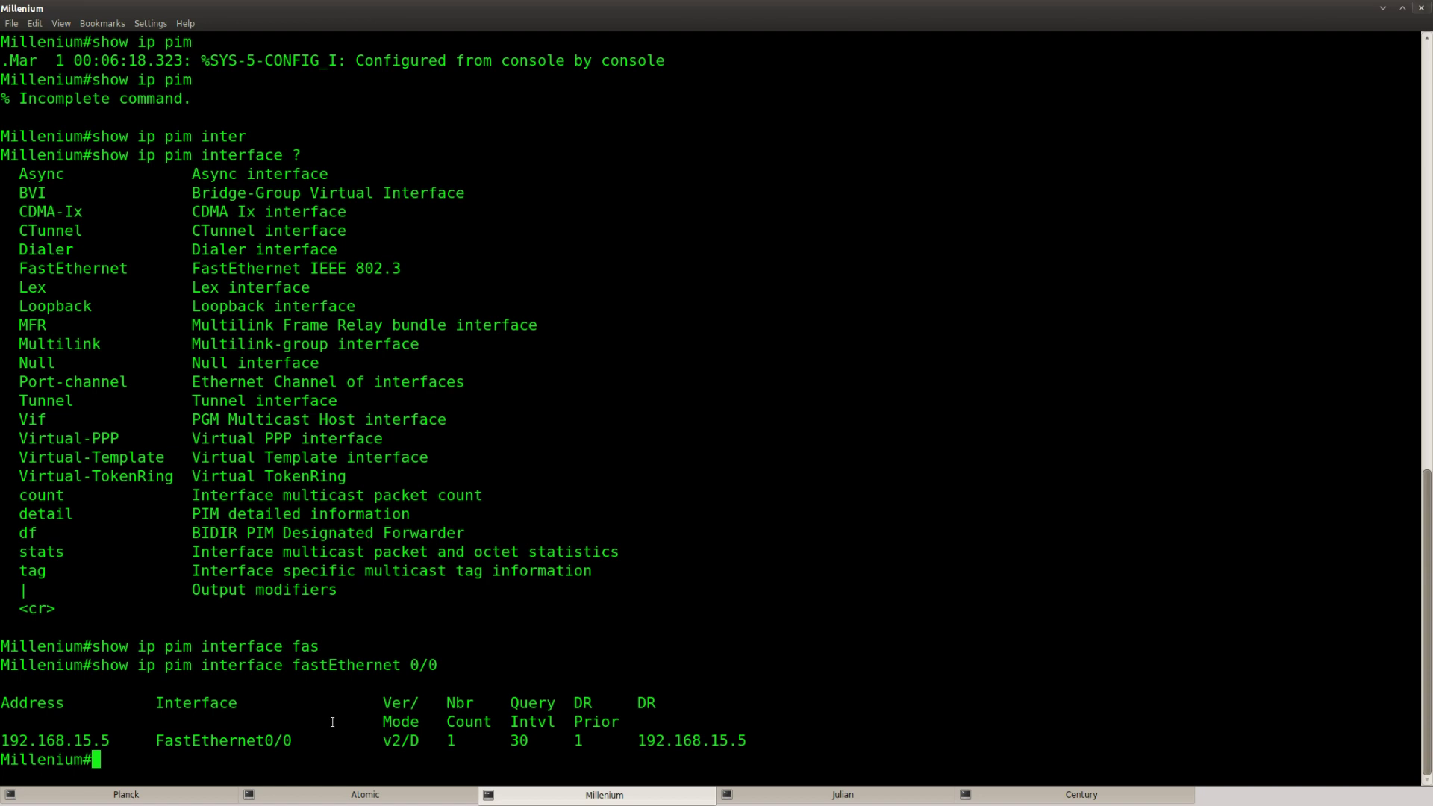
pyautogui.moveTo(475, 742); pyautogui.dragTo(446, 742)
pyautogui.click(539, 754)
# - Configure Planck's interface f2/0 to send NTP packets to multicast address 239.5.5.5
pyautogui.click(160, 797)
pyautogui.press('Return')
pyautogui.press('Return')
pyautogui.write('int f2/0')
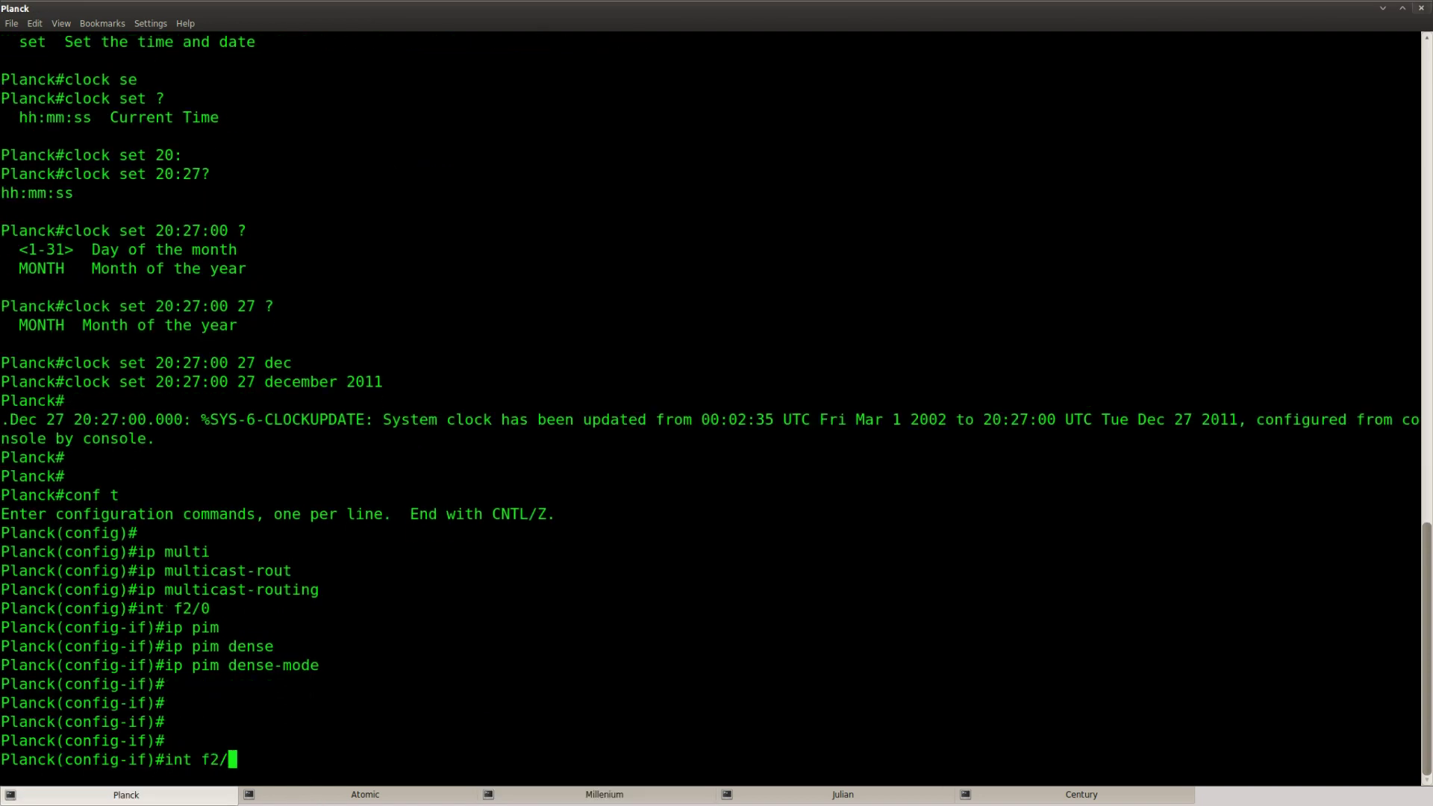
pyautogui.press('Return')
pyautogui.write('nt')
pyautogui.press('Tab')
pyautogui.write('?')
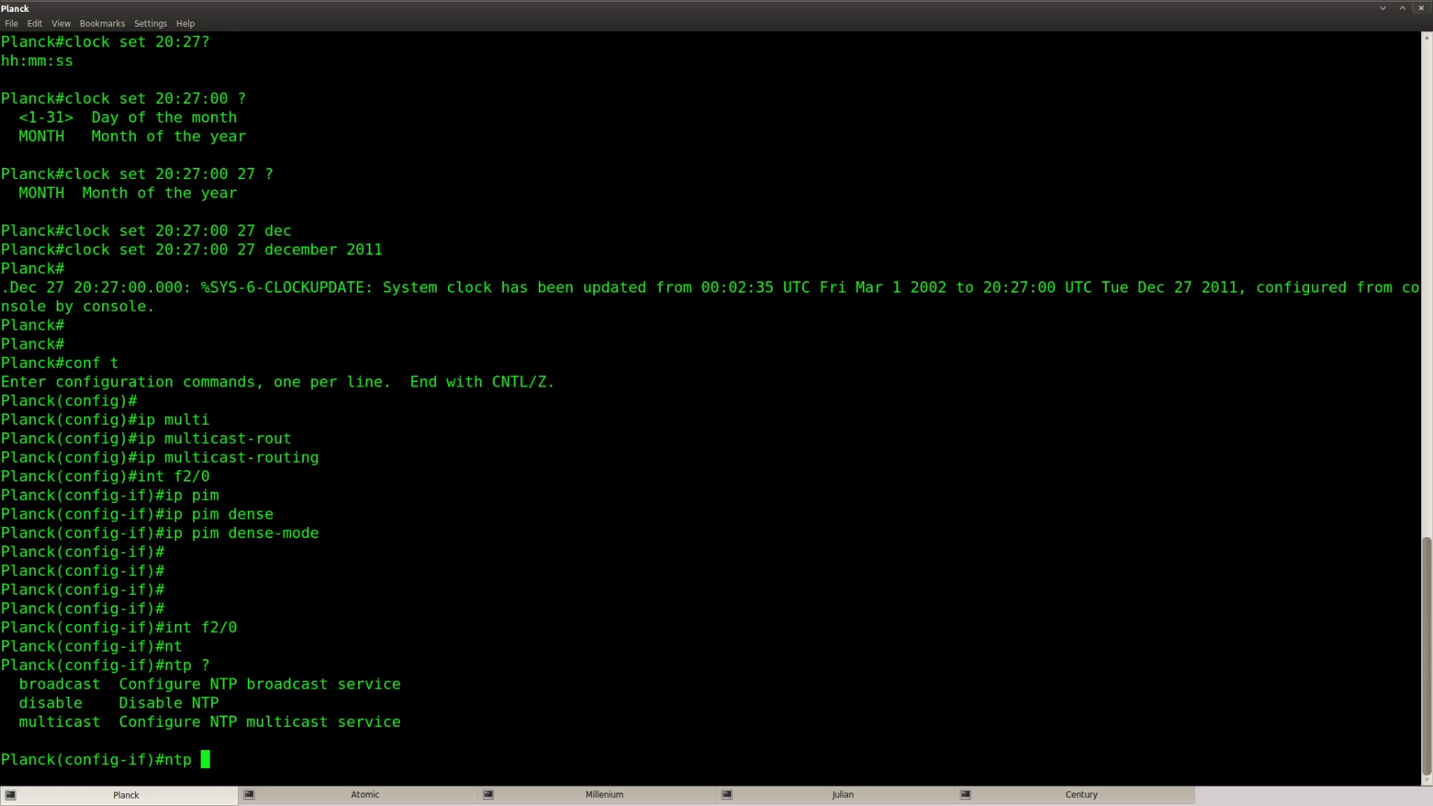
pyautogui.write('multi')
pyautogui.press('Tab')
pyautogui.write('?')
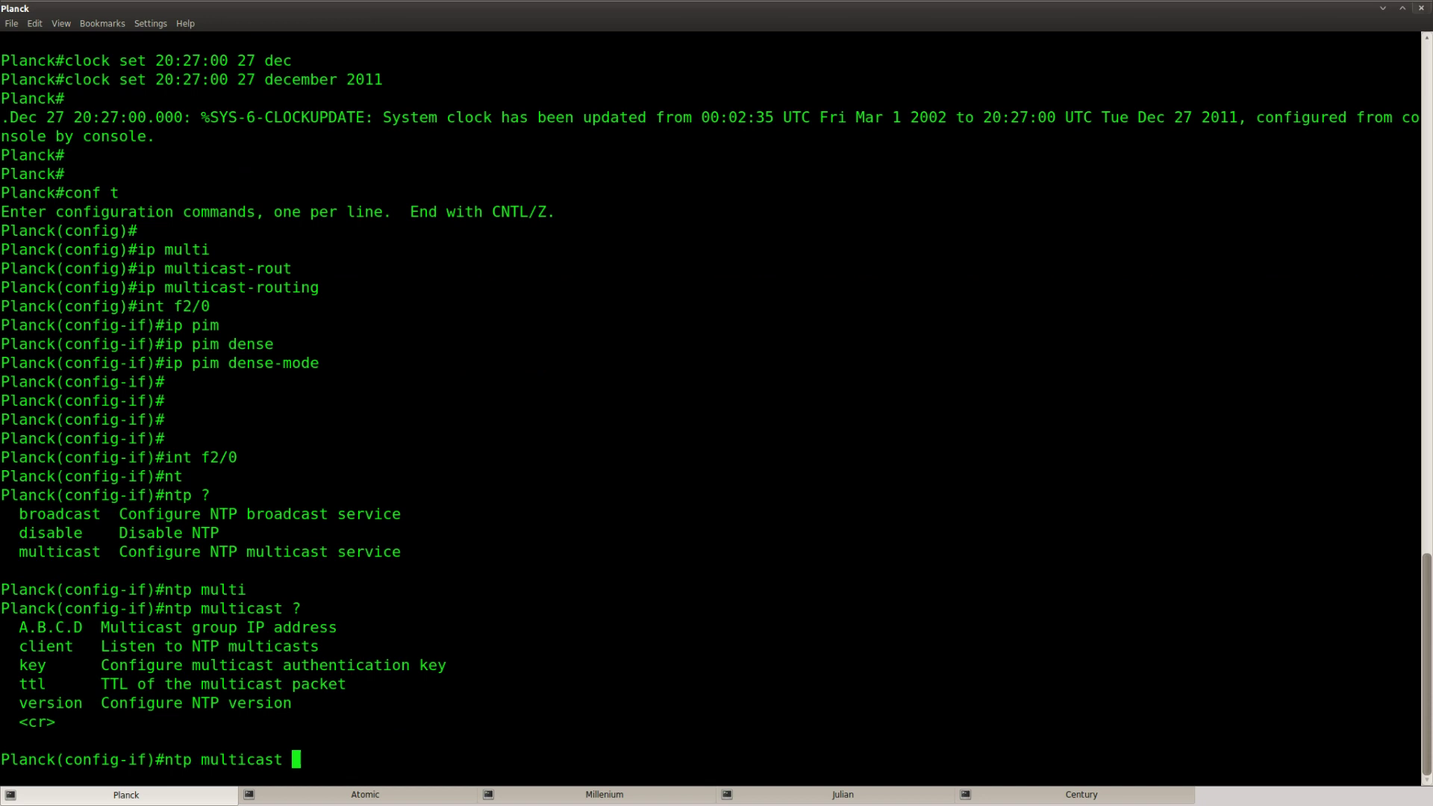
pyautogui.write('239.5.5.5 ?')
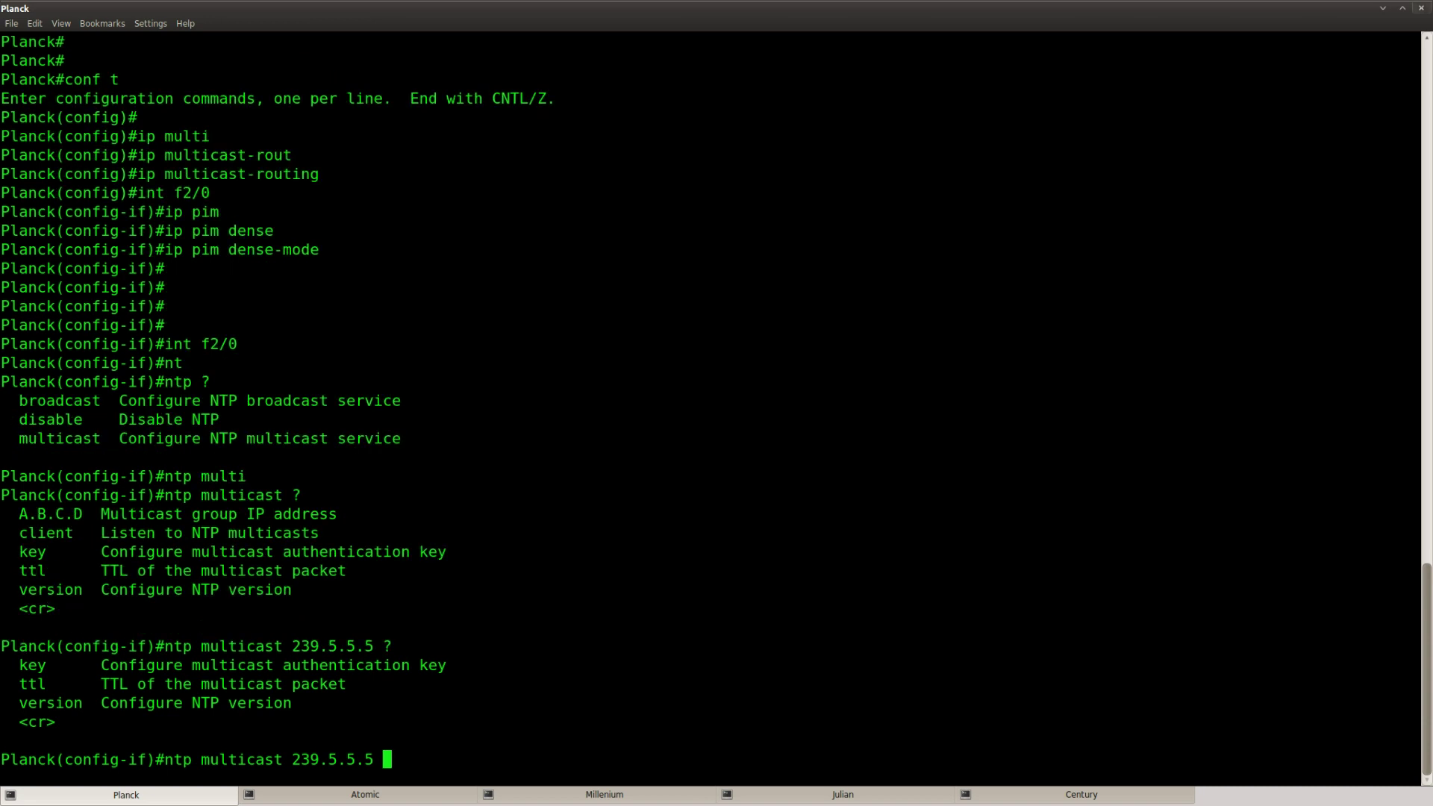
pyautogui.press('Return')
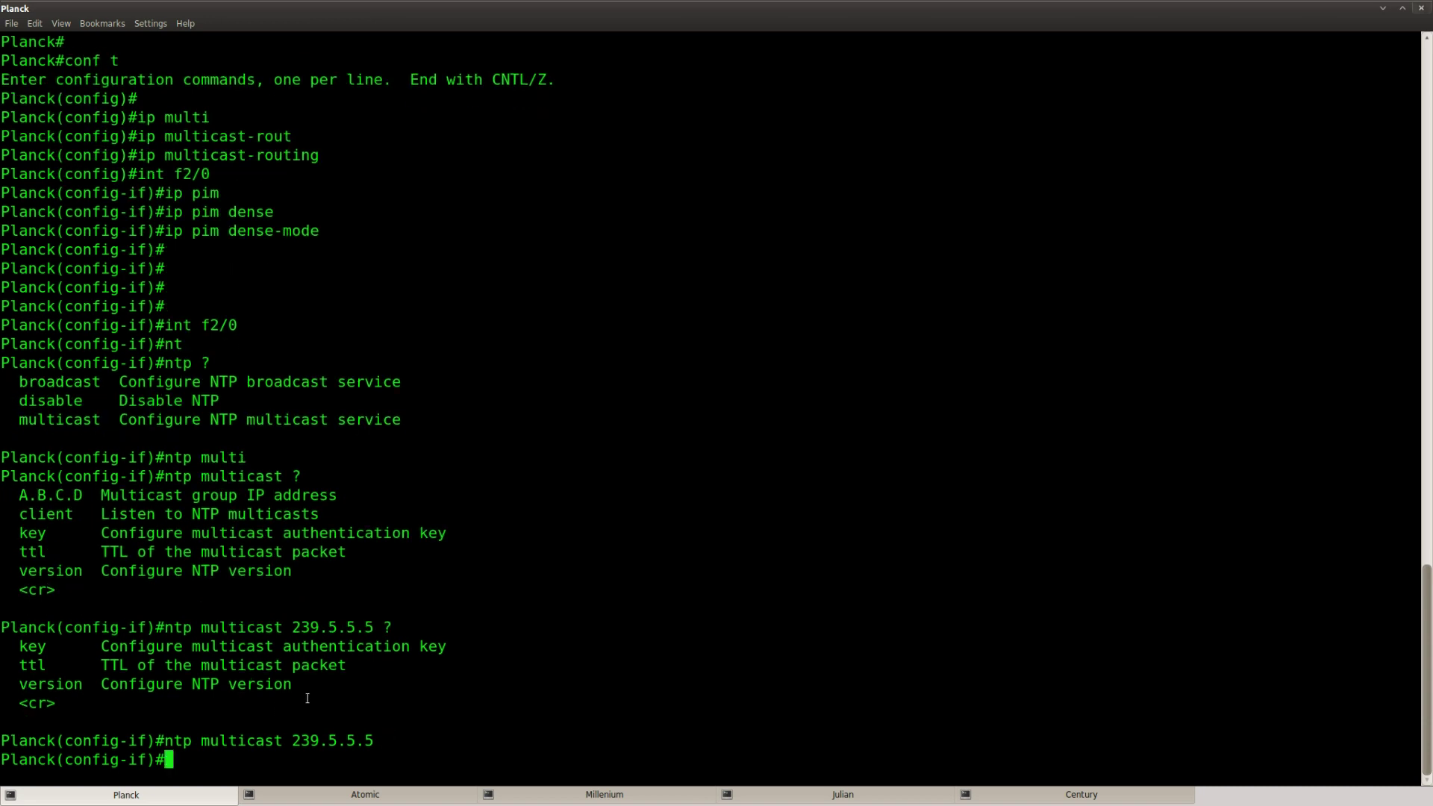
# - Enter global configuration on Millenium and open interface f0/0 for configuration
pyautogui.click(574, 798)
pyautogui.write('conf t')
pyautogui.press('Return')
pyautogui.write('int f0/0')
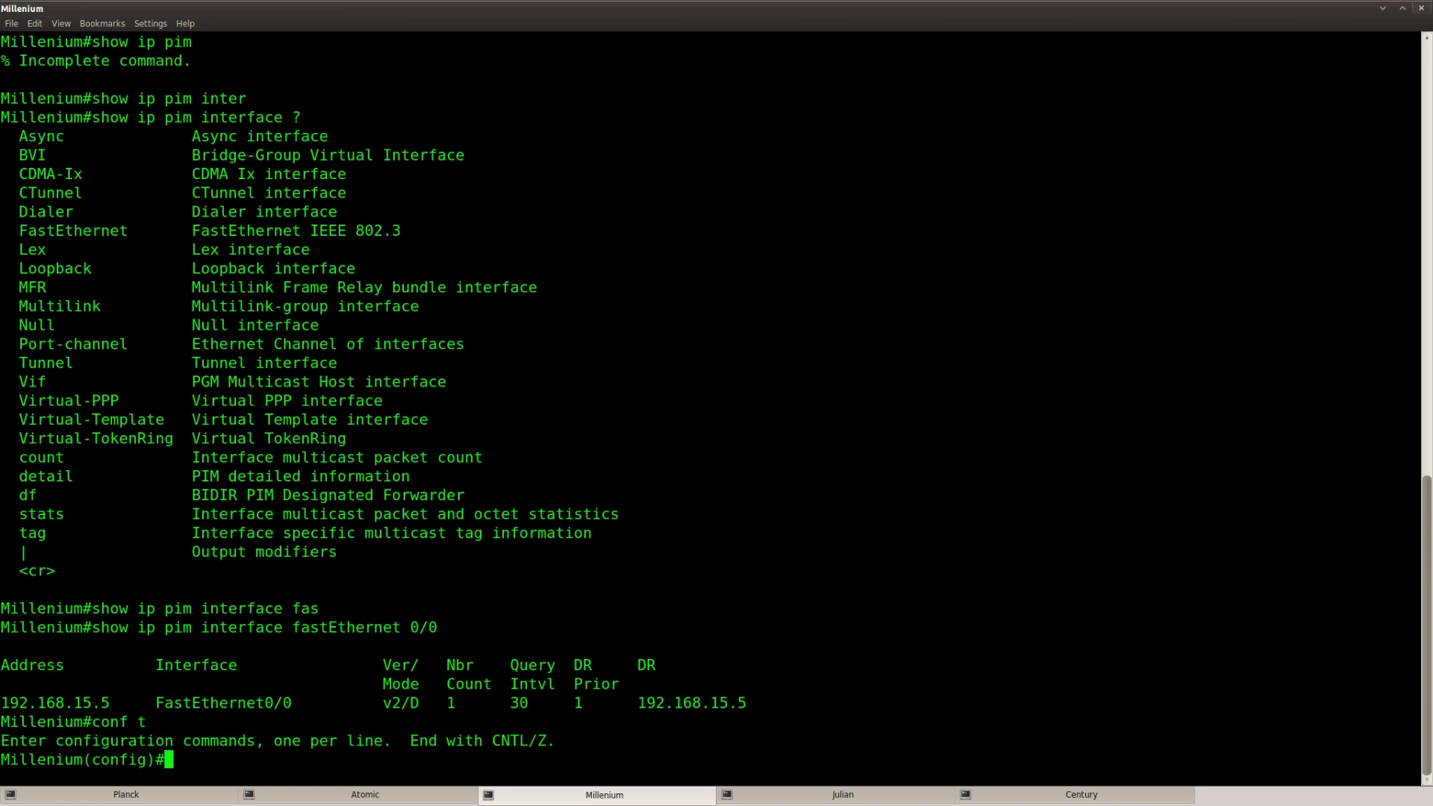
pyautogui.press('Return')
# - Configure Millenium's interface f0/0 as an NTP multicast client for 239.5.5.5
pyautogui.write('nt f0/0')
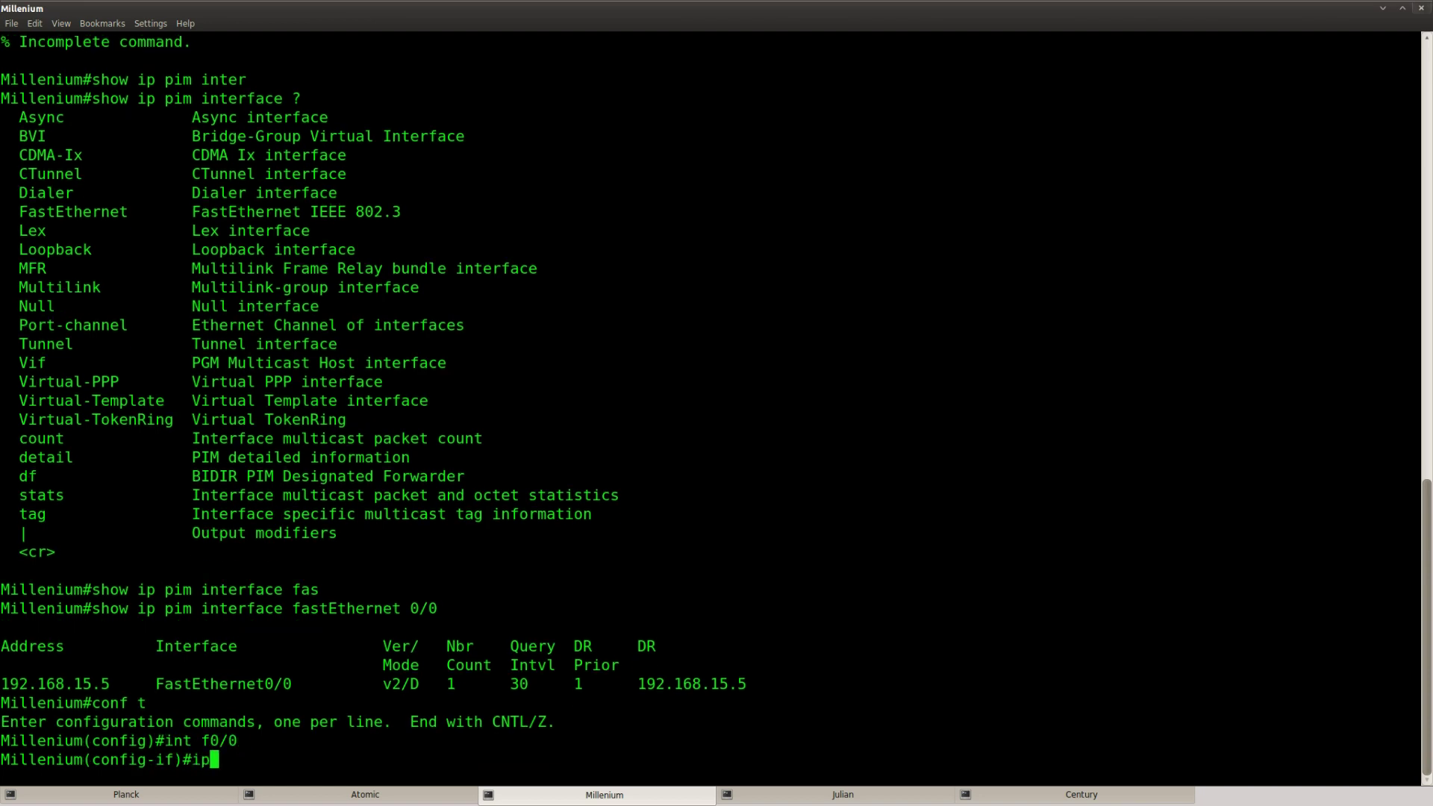
pyautogui.press('Tab')
pyautogui.write('mul')
pyautogui.press('Tab')
pyautogui.write('?')
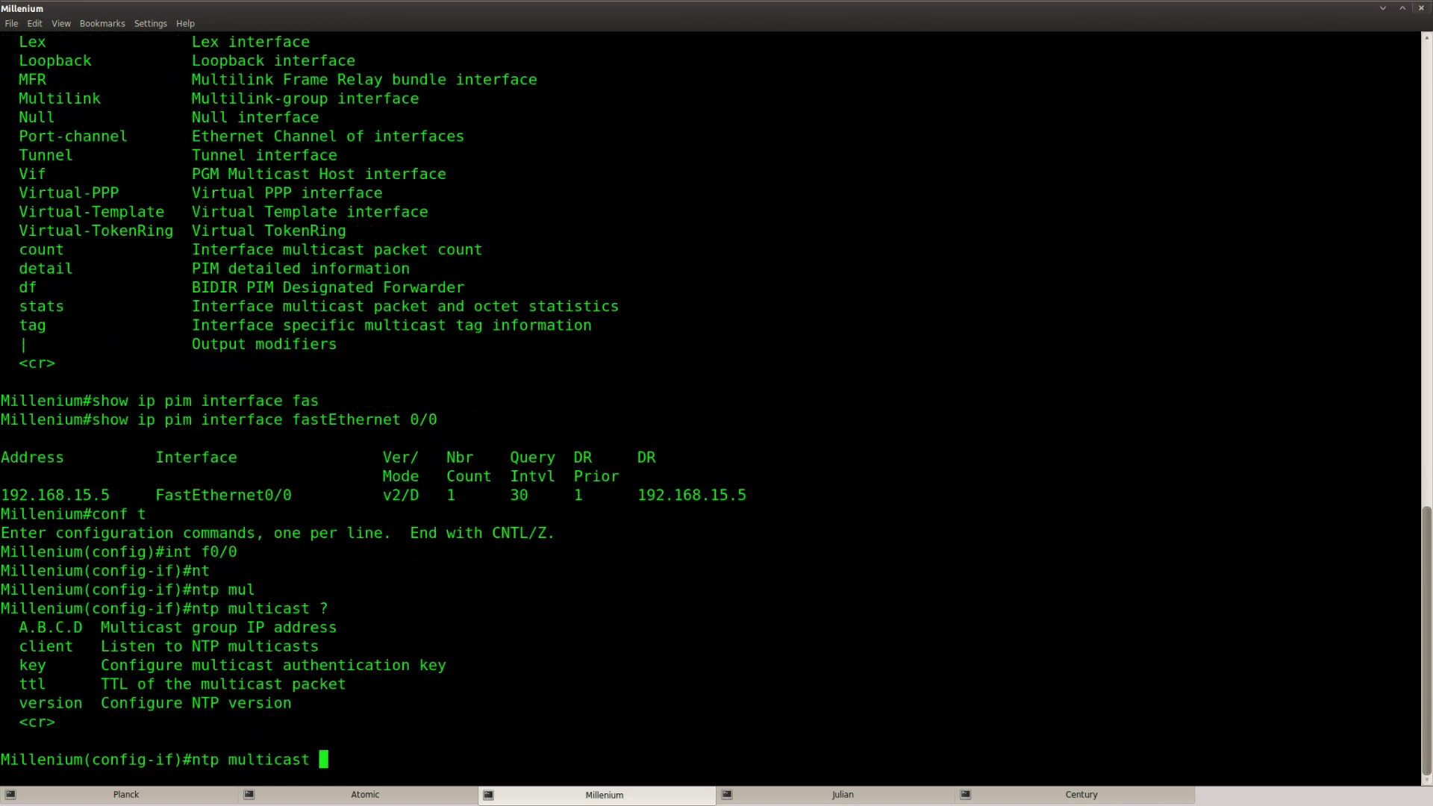
pyautogui.write('cli')
pyautogui.press('Tab')
pyautogui.write('239')
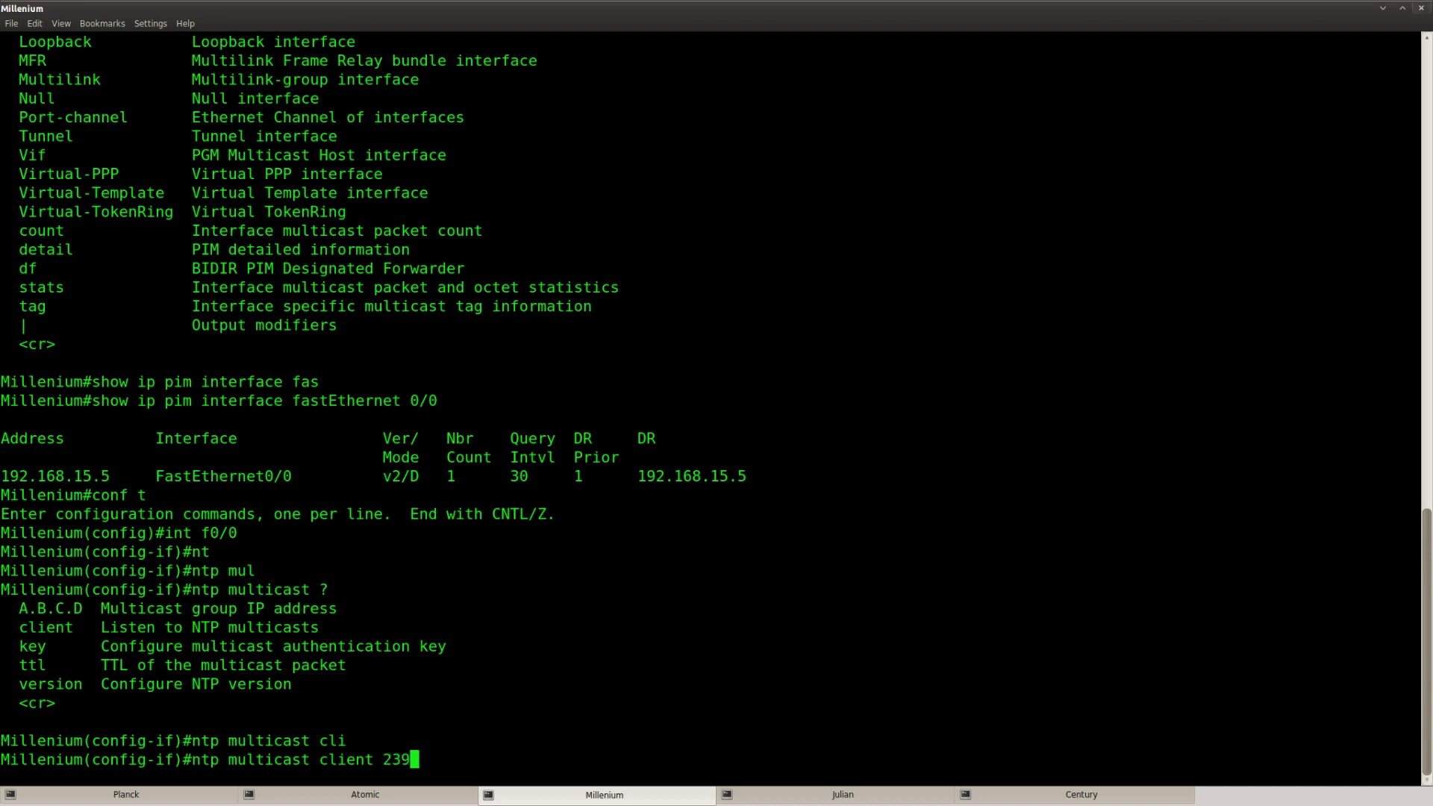
pyautogui.write('.5.5.5')
pyautogui.press('Return')
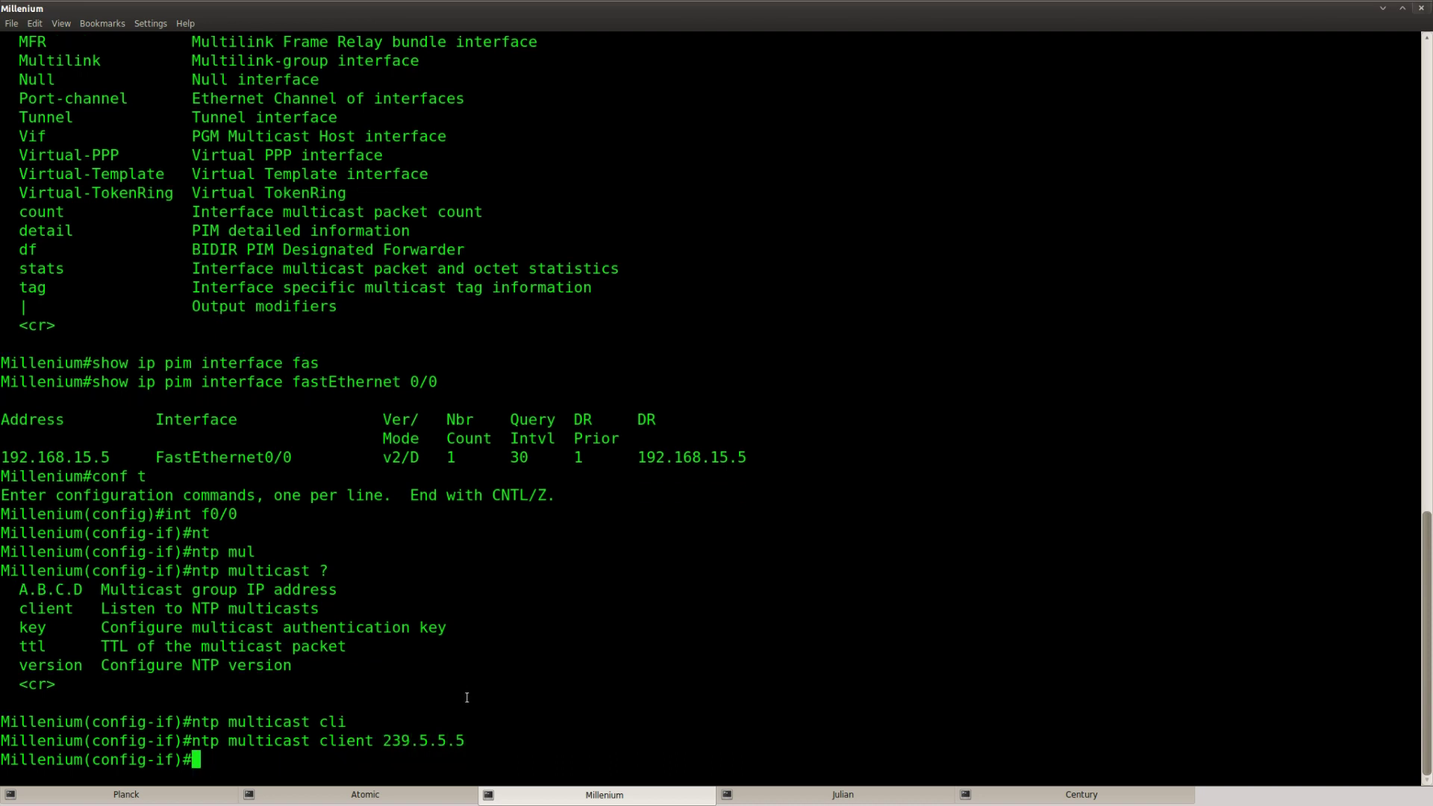
pyautogui.press('Return')
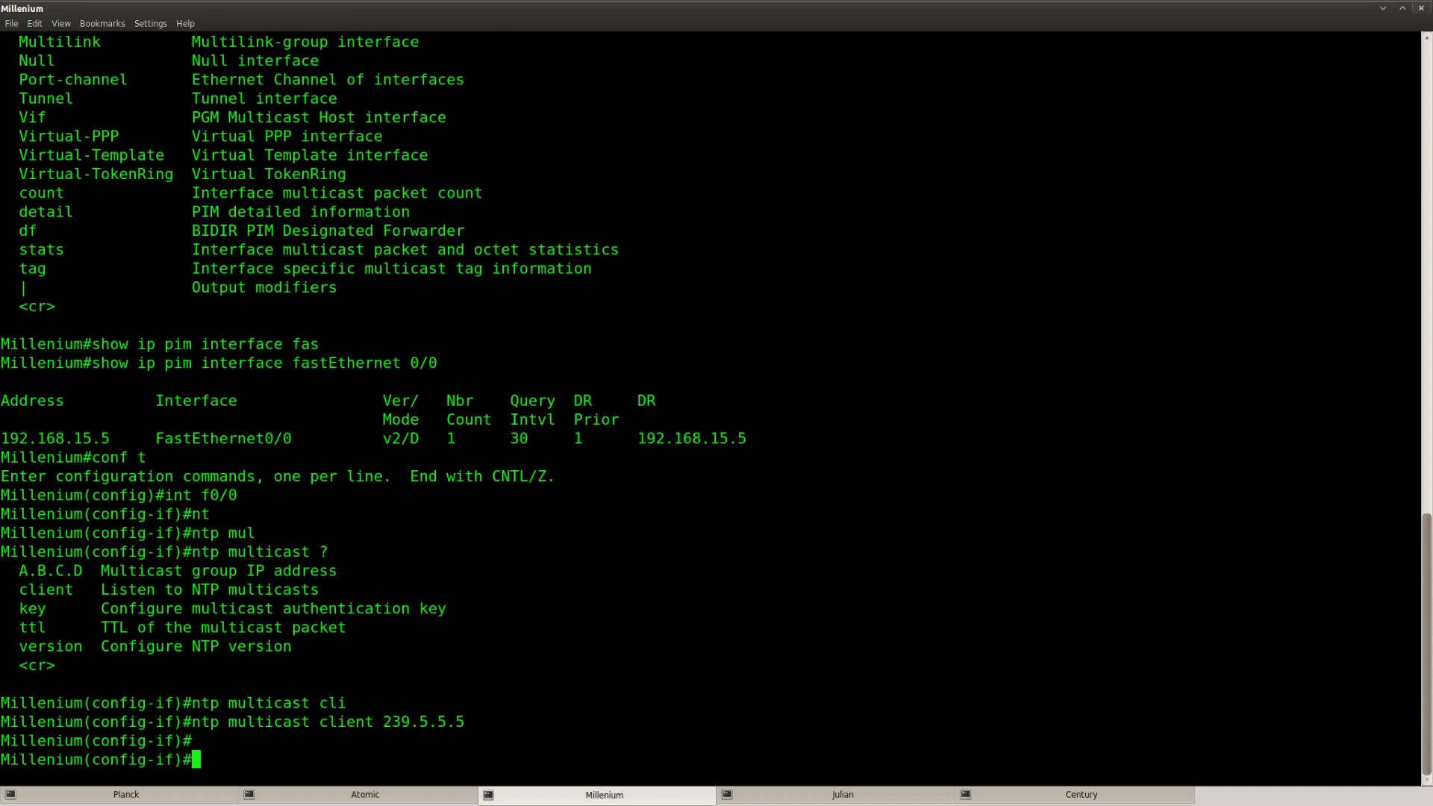
# - Switch to the lab page in Firefox and review the Planck and Millenium NTP multicast goals
pyautogui.hotkey('alt', 'Tab')
pyautogui.scroll(3, 643, 564)
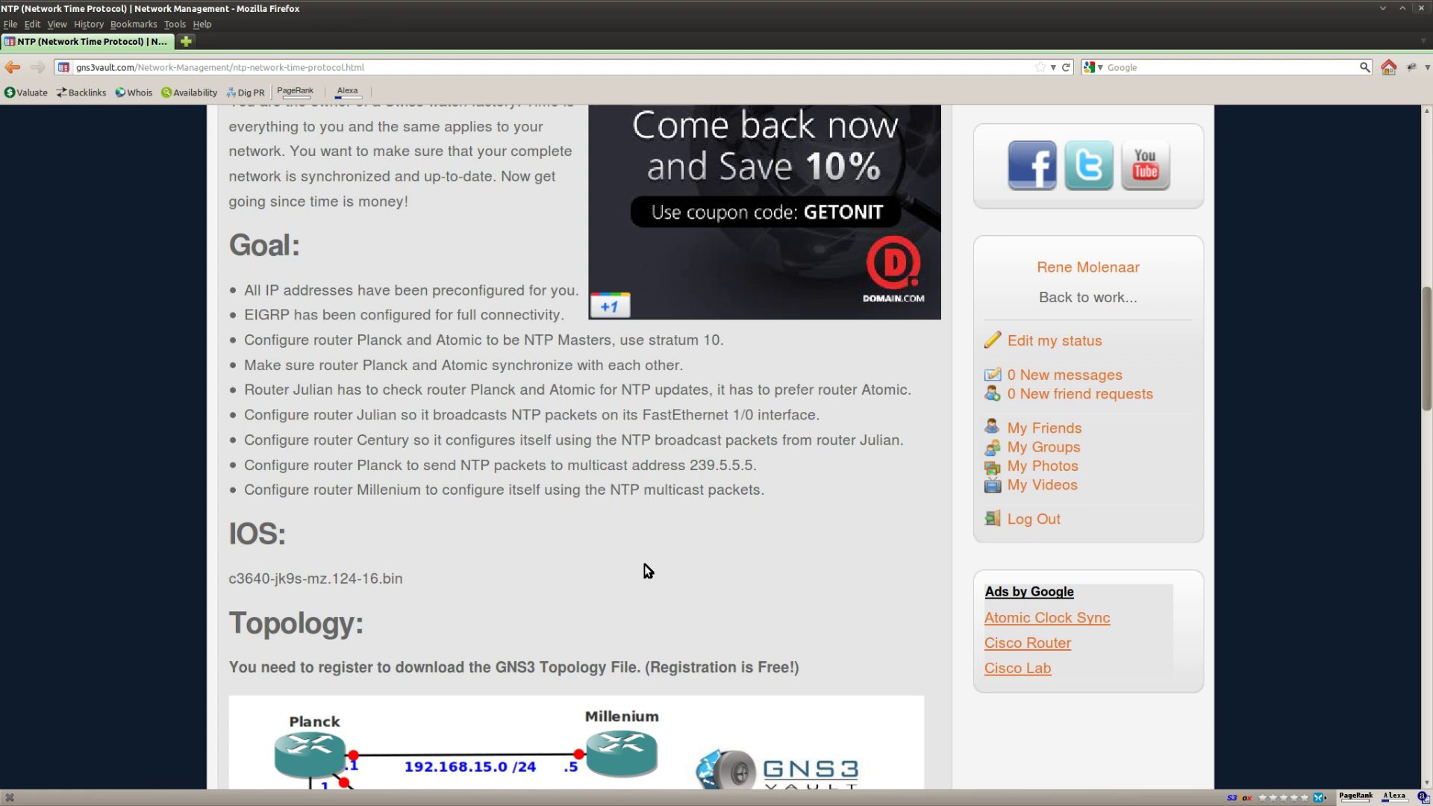
pyautogui.moveTo(757, 465); pyautogui.dragTo(245, 463)
pyautogui.moveTo(779, 489); pyautogui.dragTo(233, 482)
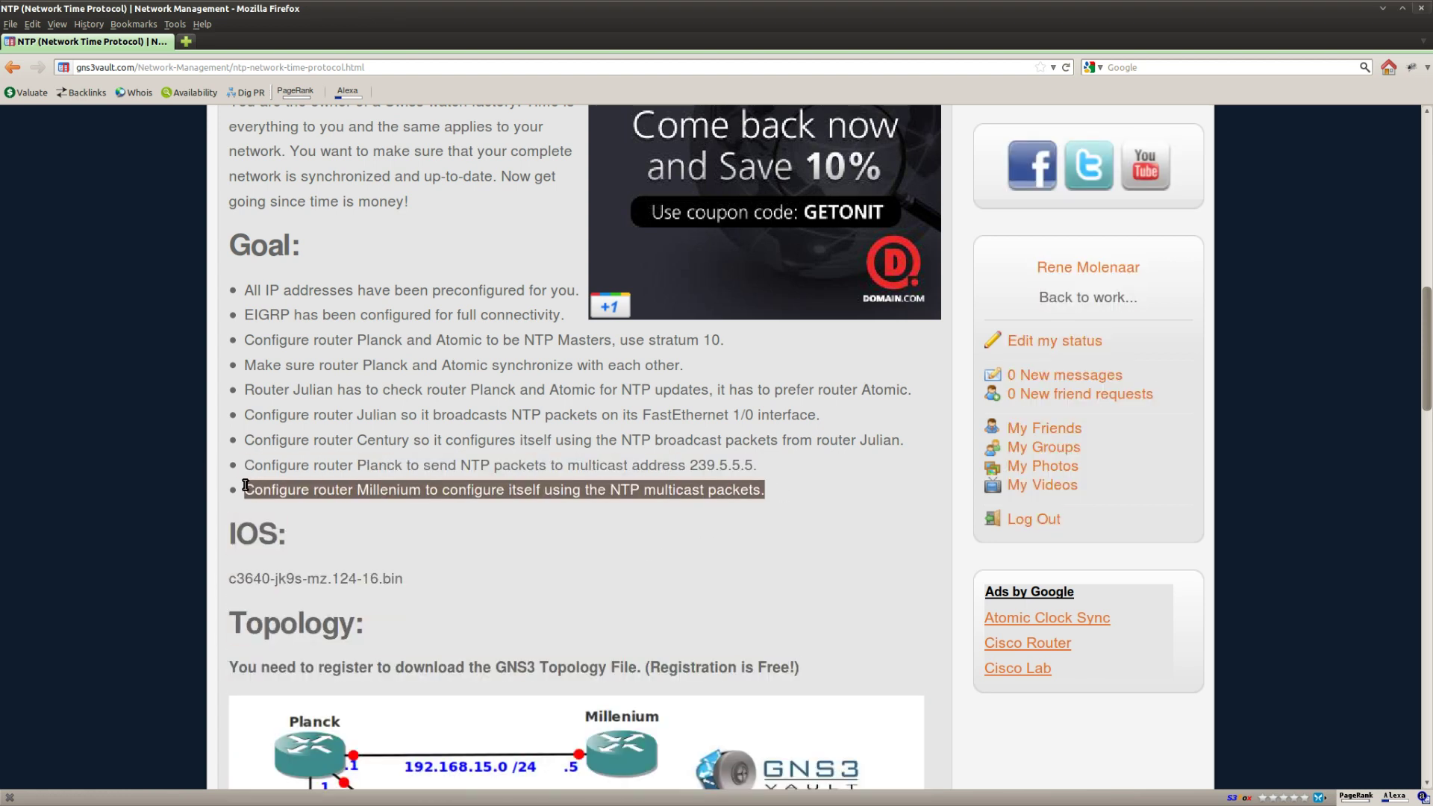
pyautogui.click(378, 518)
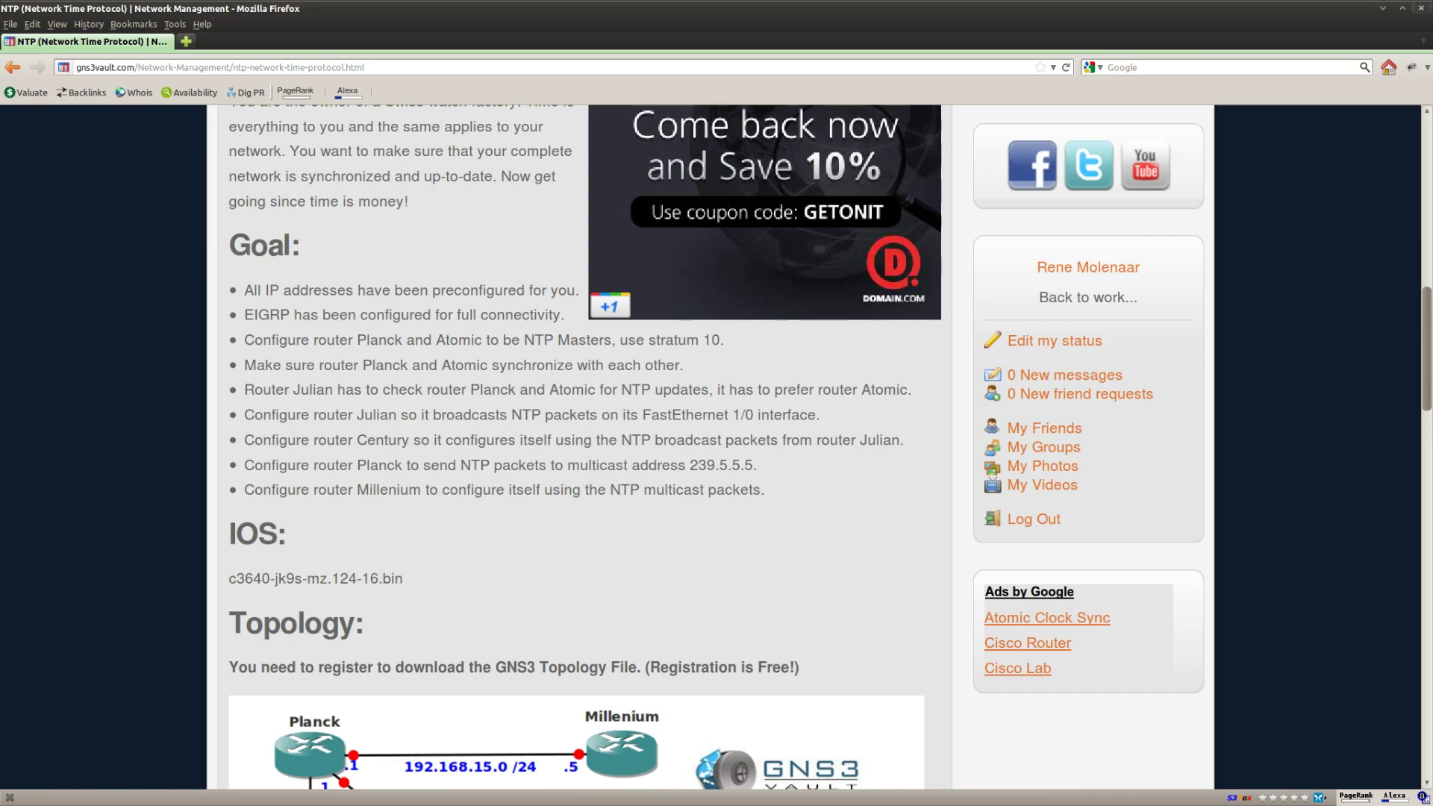
# - Return to Planck's console, leave configuration mode and display its NTP status
pyautogui.hotkey('alt', 'Tab')
pyautogui.click(214, 796)
pyautogui.press('Return')
pyautogui.press('Return')
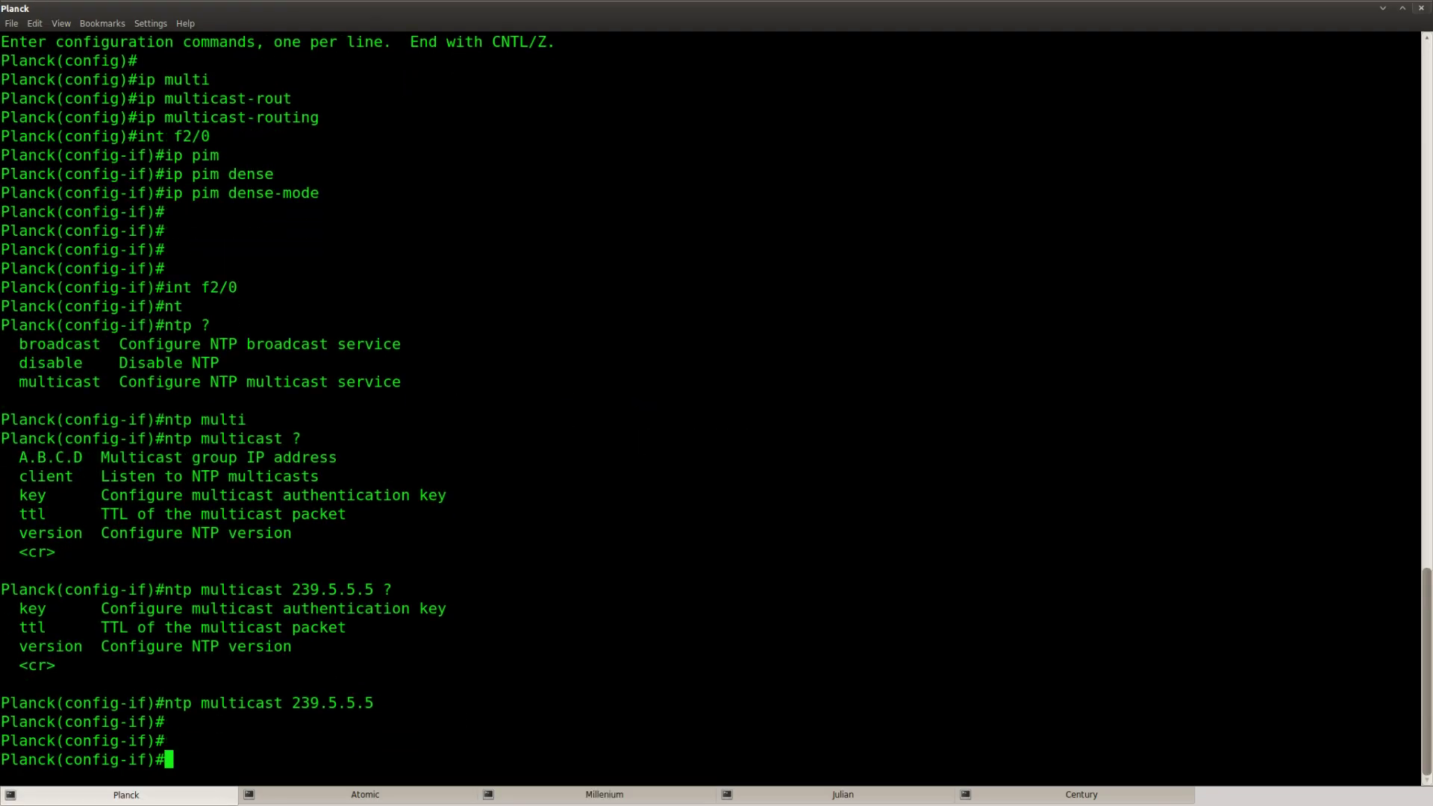
pyautogui.hotkey('ctrl', 'z')
pyautogui.press('Return')
pyautogui.press('Return')
pyautogui.write('sho')
pyautogui.press('Tab')
pyautogui.write('nt')
pyautogui.press('Tab')
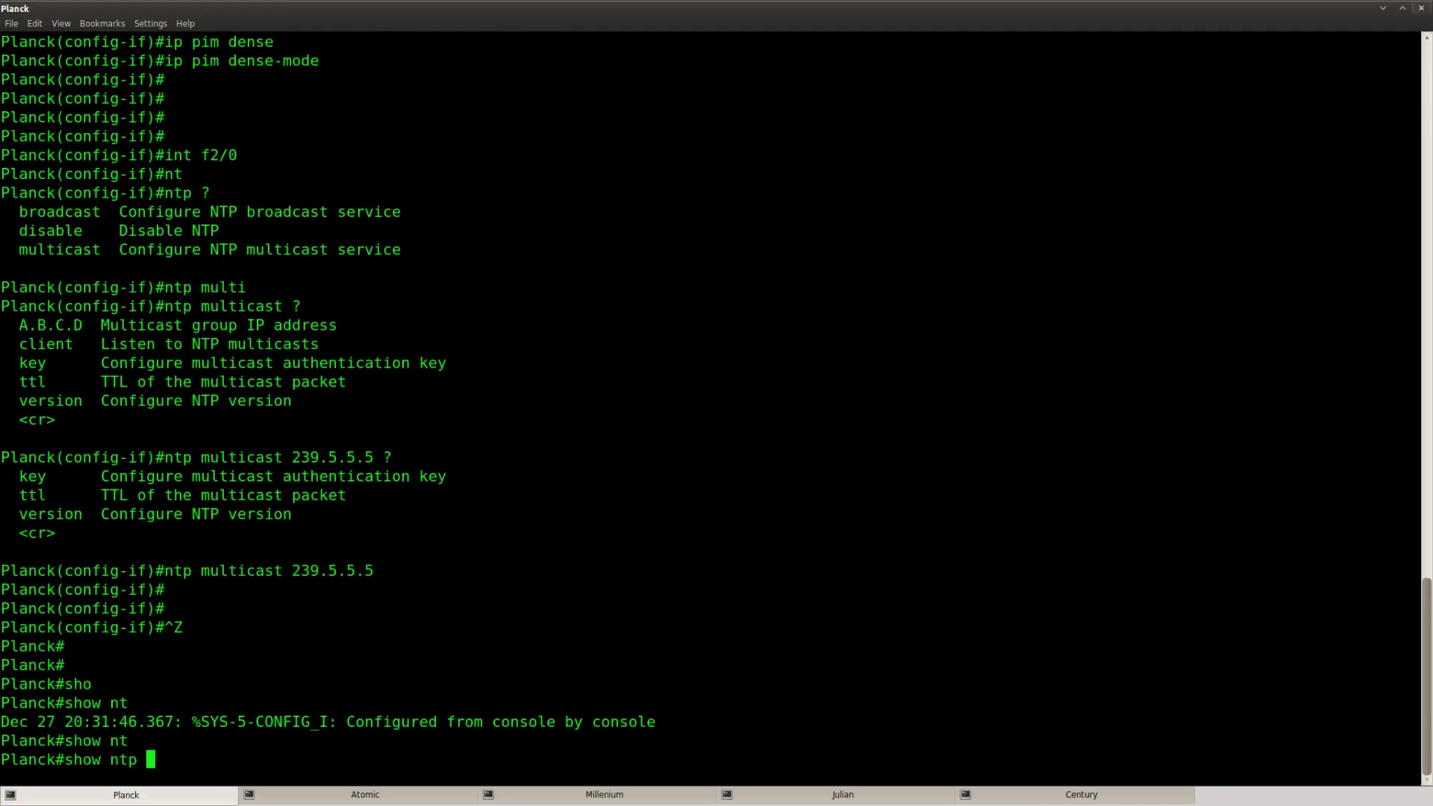
pyautogui.write('st')
pyautogui.press('Tab')
pyautogui.press('Return')
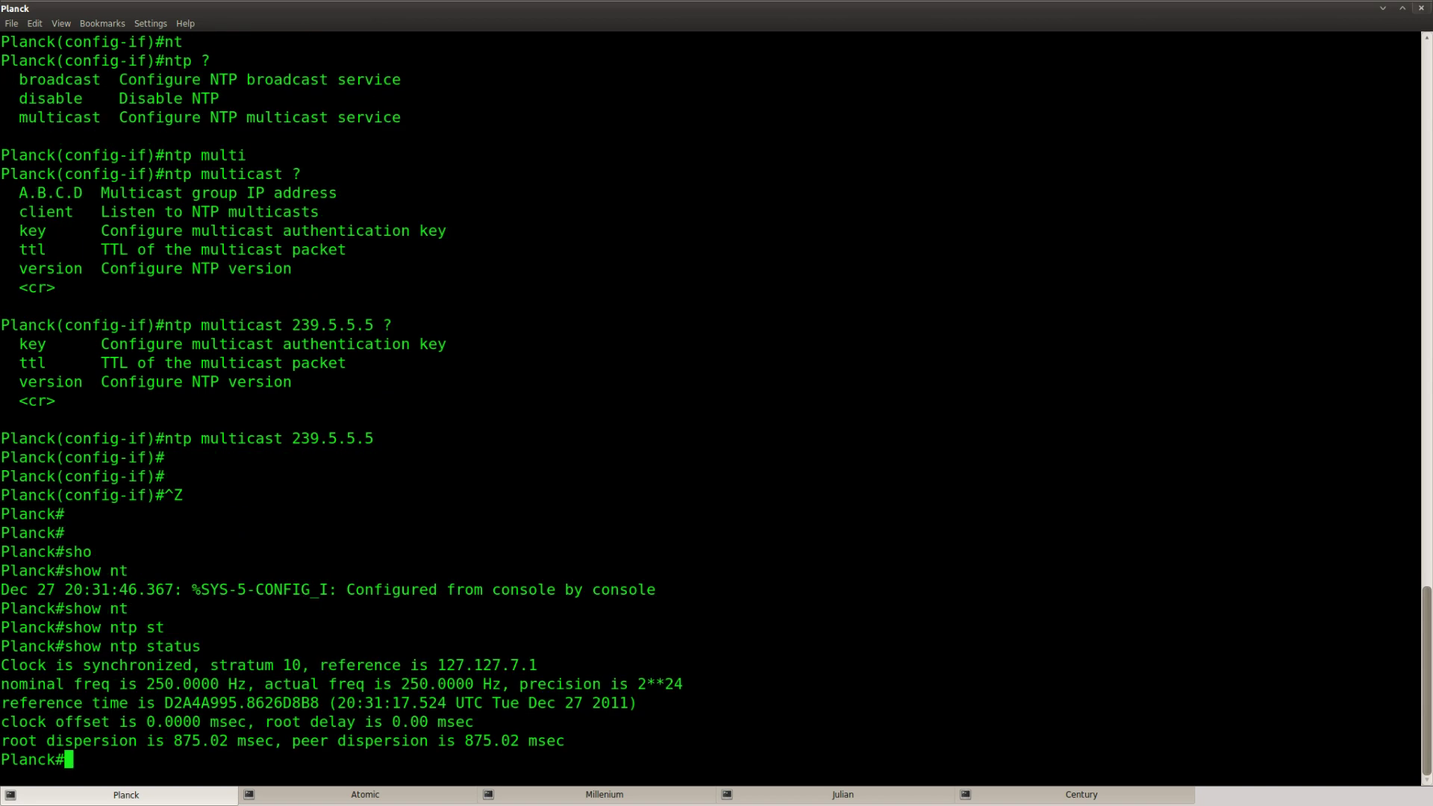
# - Copy the show ntp status command from Planck's console and check the clock's synchronization and stratum
pyautogui.moveTo(201, 658); pyautogui.dragTo(64, 647)
pyautogui.rightClick(88, 643)
pyautogui.click(116, 501)
pyautogui.doubleClick(162, 665)
pyautogui.moveTo(304, 673); pyautogui.dragTo(210, 666)
pyautogui.click(240, 720)
# - Switch to Atomic's console, run the copied show ntp status command and check the clock's synchronization
pyautogui.click(360, 797)
pyautogui.press('Return')
pyautogui.press('Return')
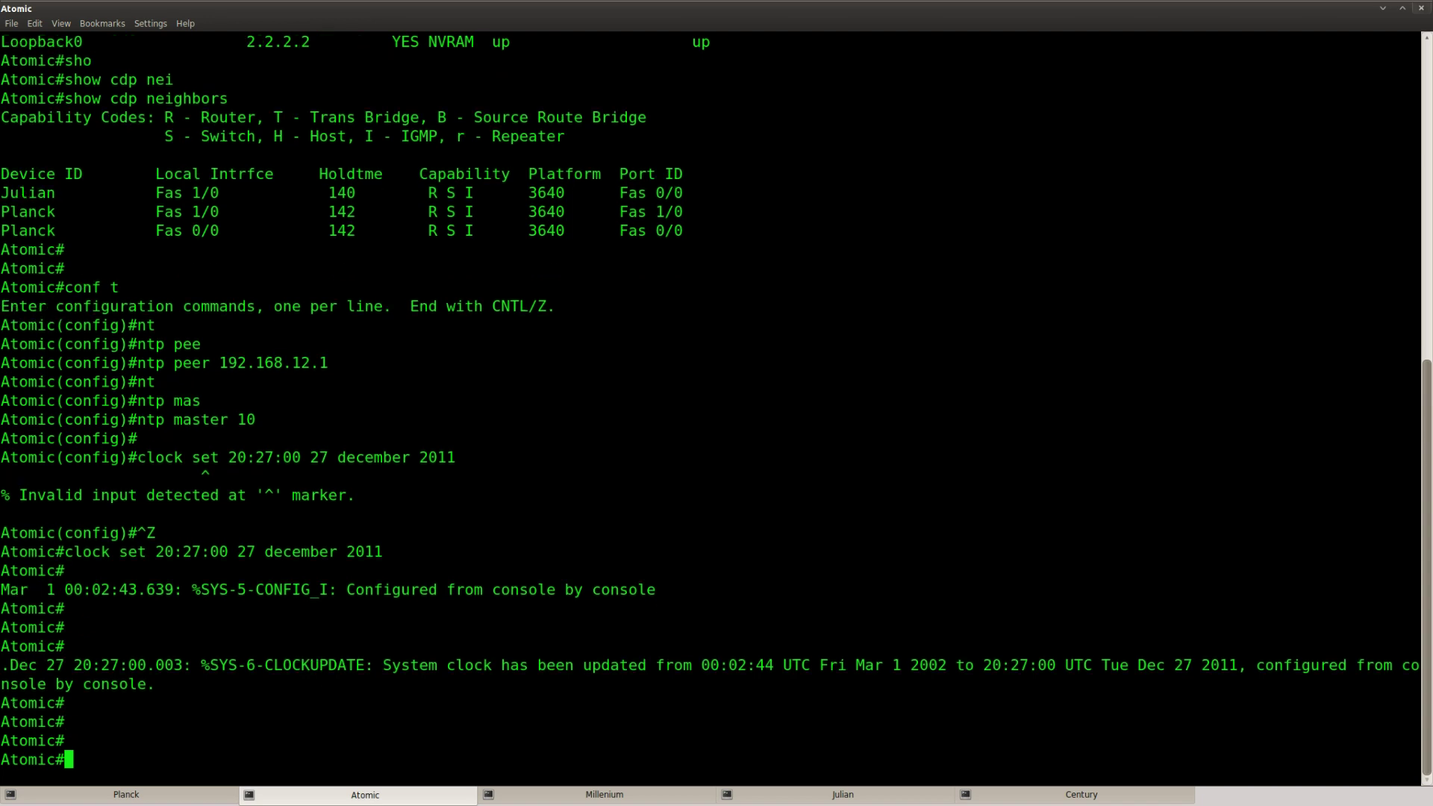
pyautogui.hotkey('ctrl', 'shift', 'v')
pyautogui.press('Return')
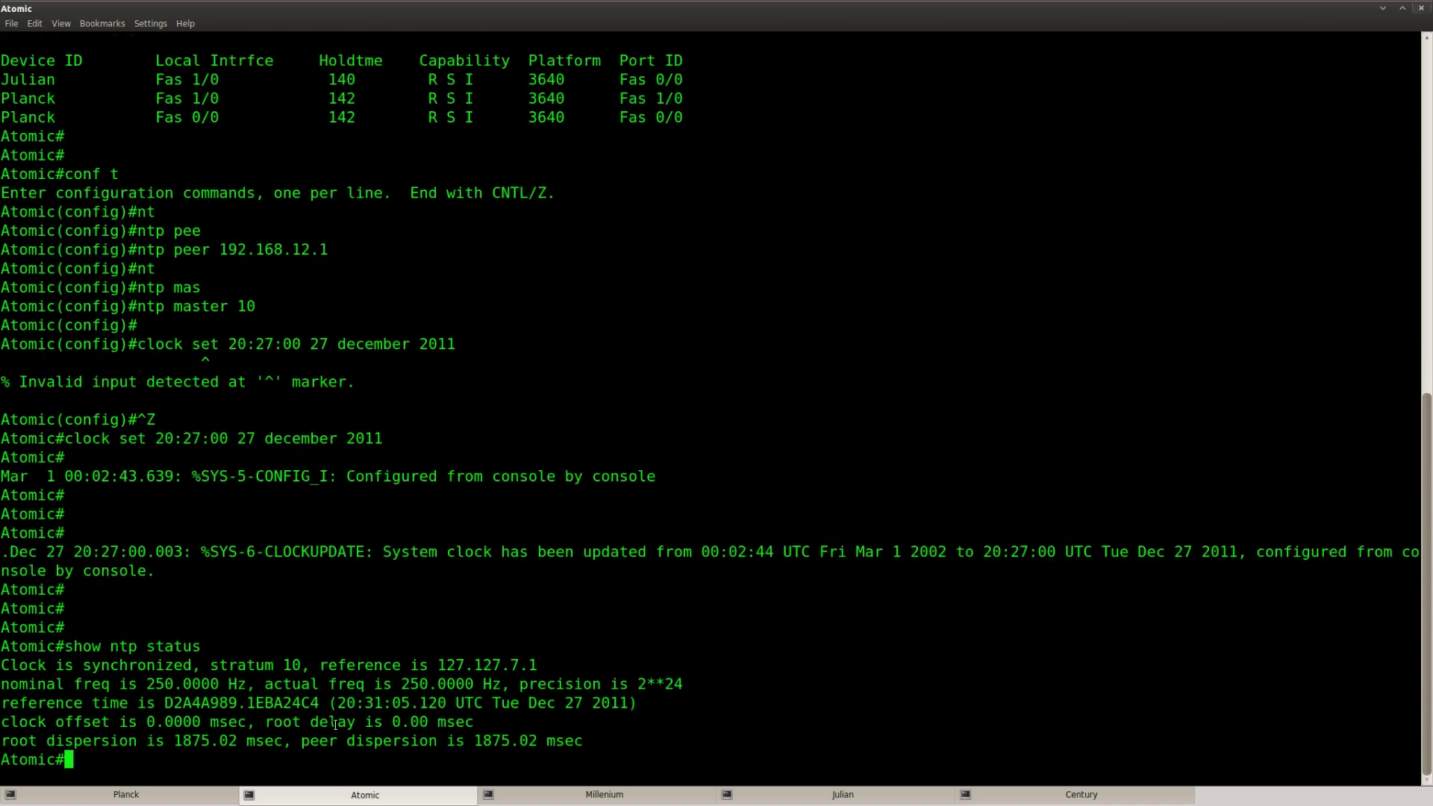
pyautogui.doubleClick(133, 664)
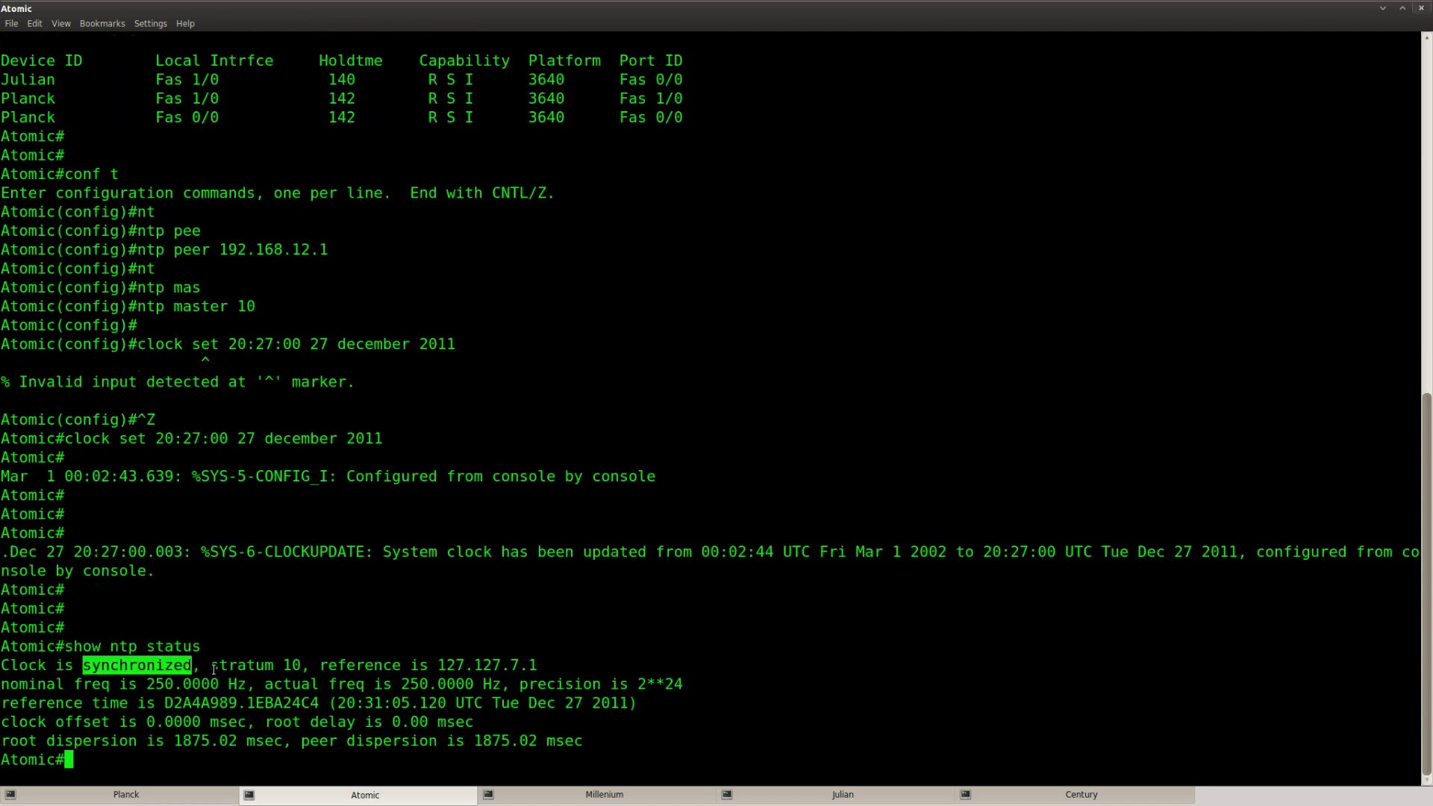
pyautogui.click(389, 667)
# - On Millenium's console, leave interface configuration mode, then display the NTP status and check its synchronization, stratum and reference clock
pyautogui.click(582, 799)
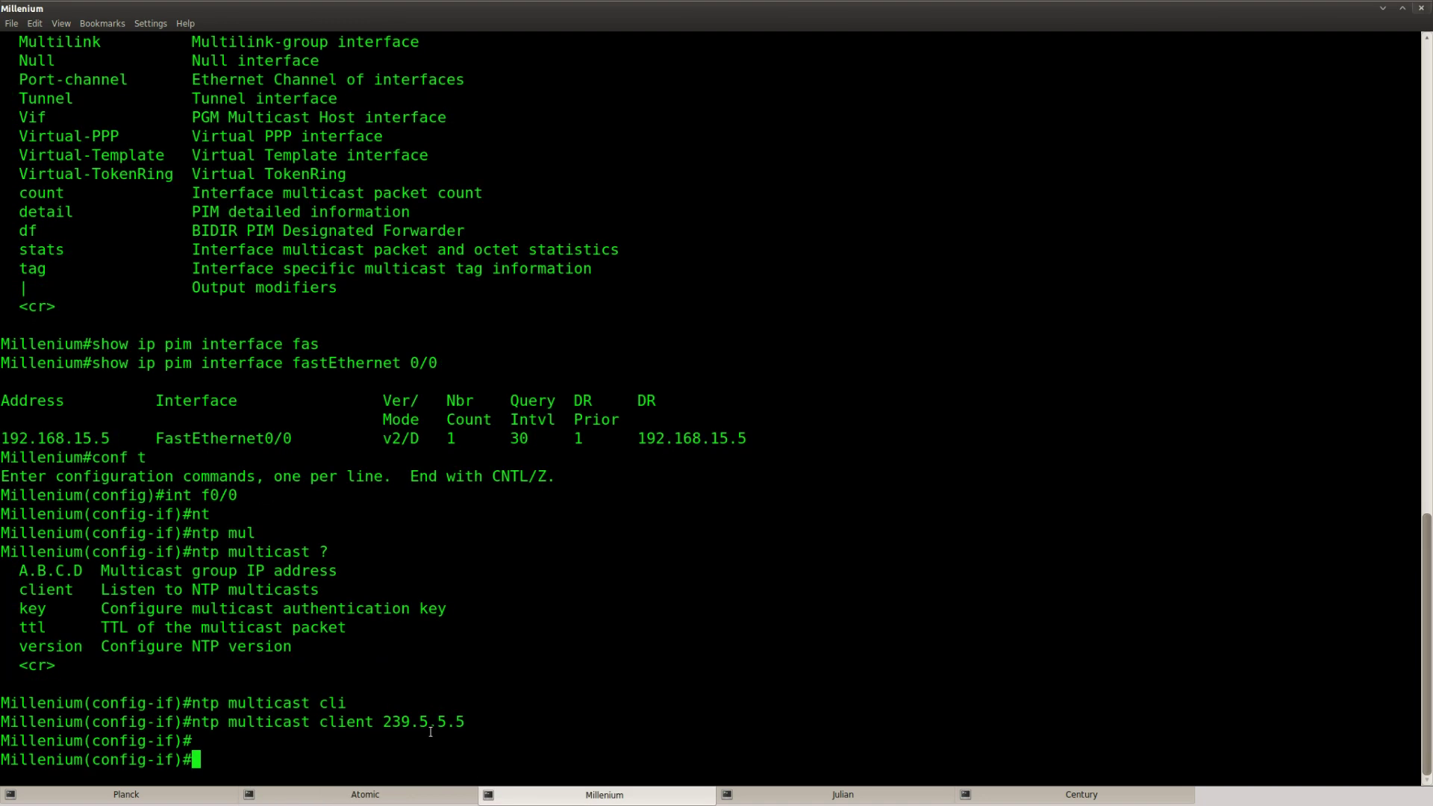
pyautogui.press('Return')
pyautogui.hotkey('ctrl', 'z')
pyautogui.press('Return')
pyautogui.press('Return')
pyautogui.press('Return')
pyautogui.write('show ntp status')
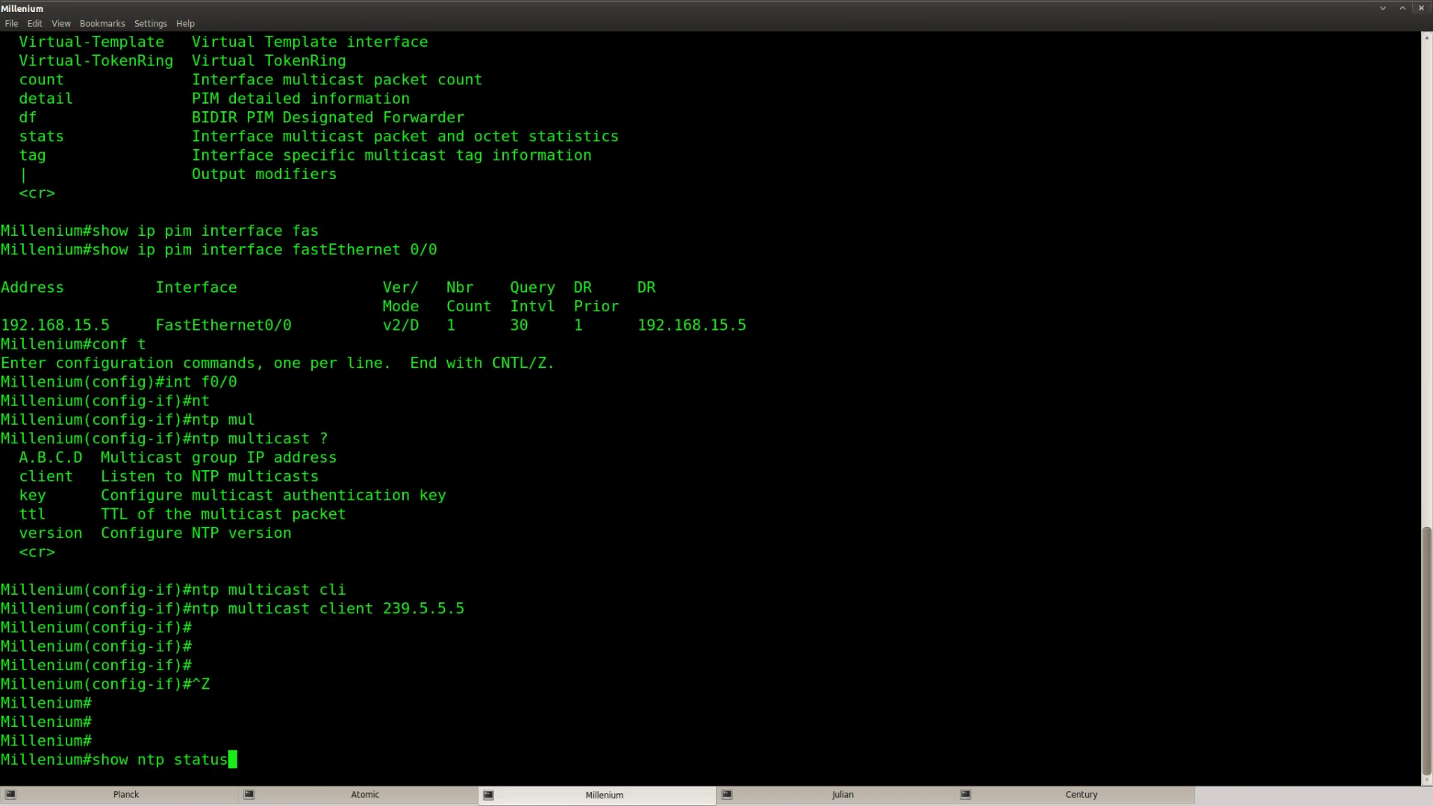
pyautogui.press('Return')
pyautogui.press('Return')
pyautogui.press('Return')
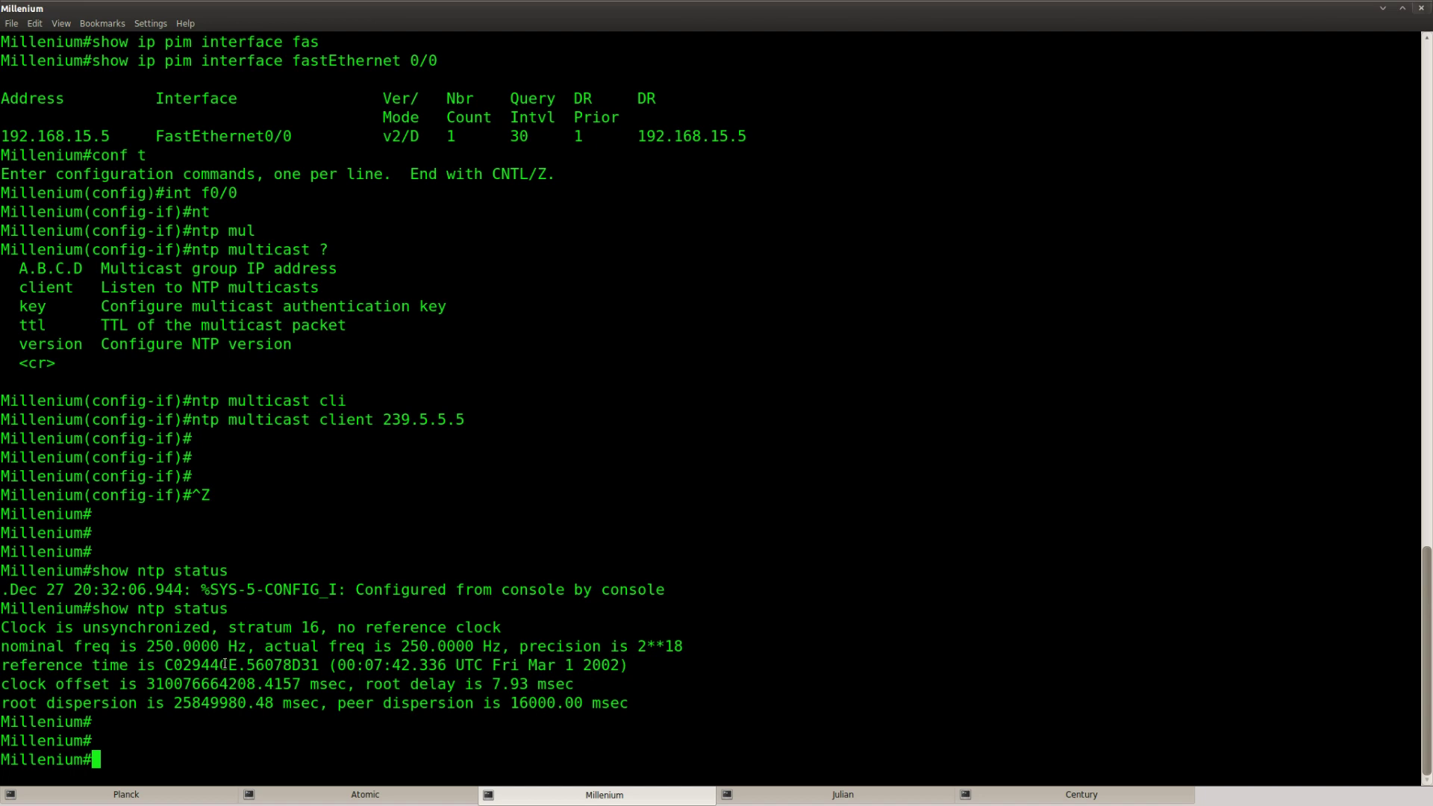
pyautogui.moveTo(82, 627); pyautogui.dragTo(323, 627)
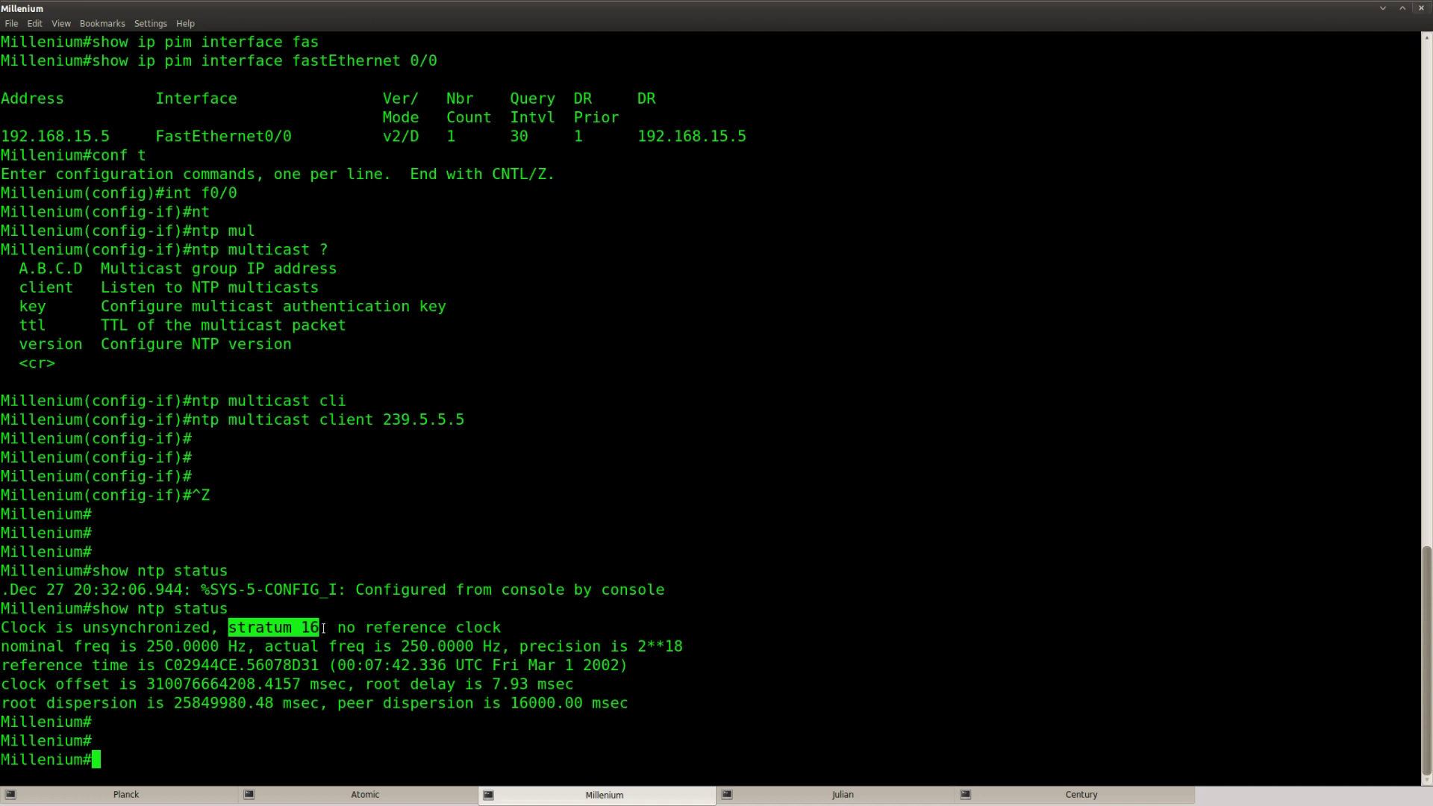
pyautogui.moveTo(500, 626); pyautogui.dragTo(337, 631)
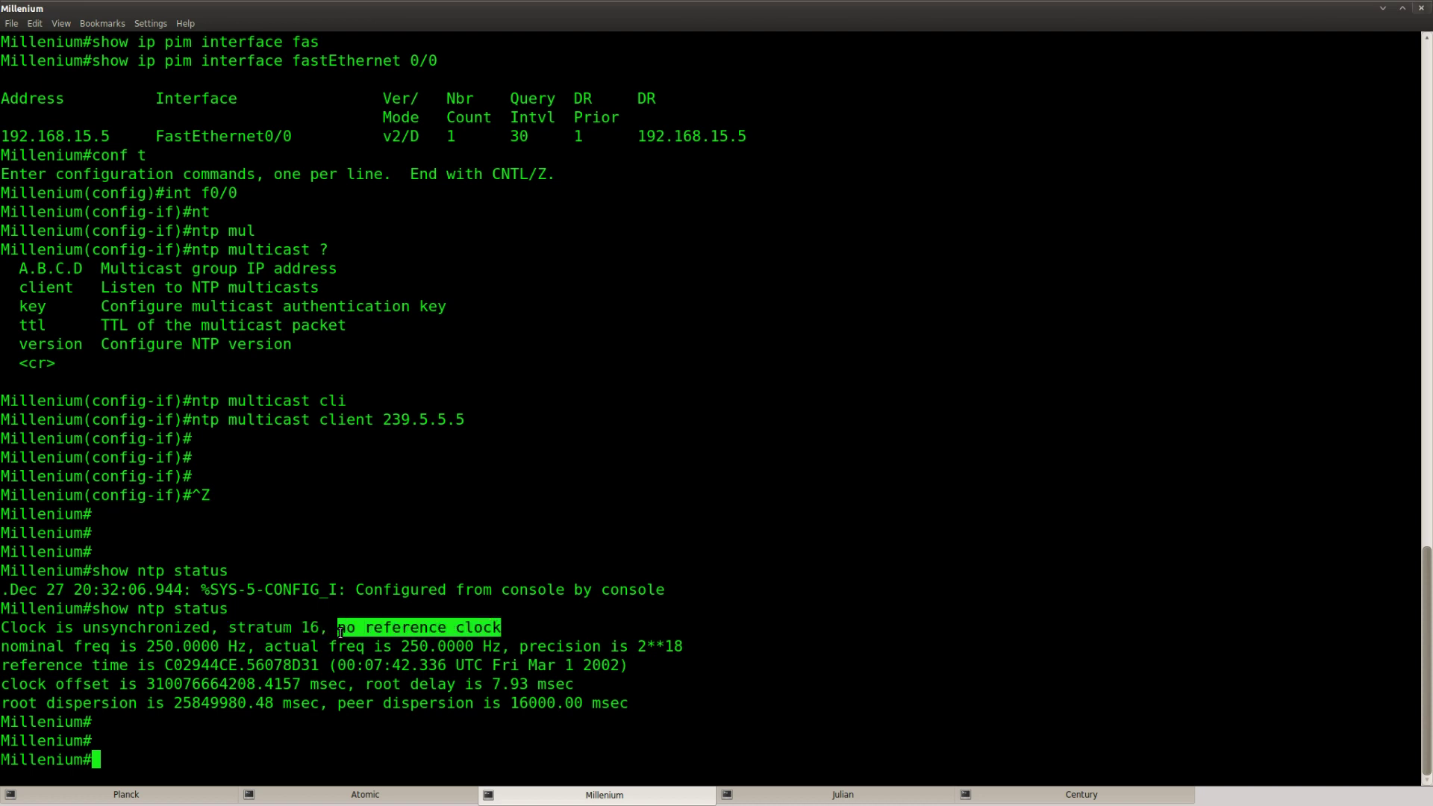
# - Run show ntp status on Millenium two more times to recheck its clock synchronization
pyautogui.click(363, 713)
pyautogui.press('Return')
pyautogui.press('Return')
pyautogui.press('Up')
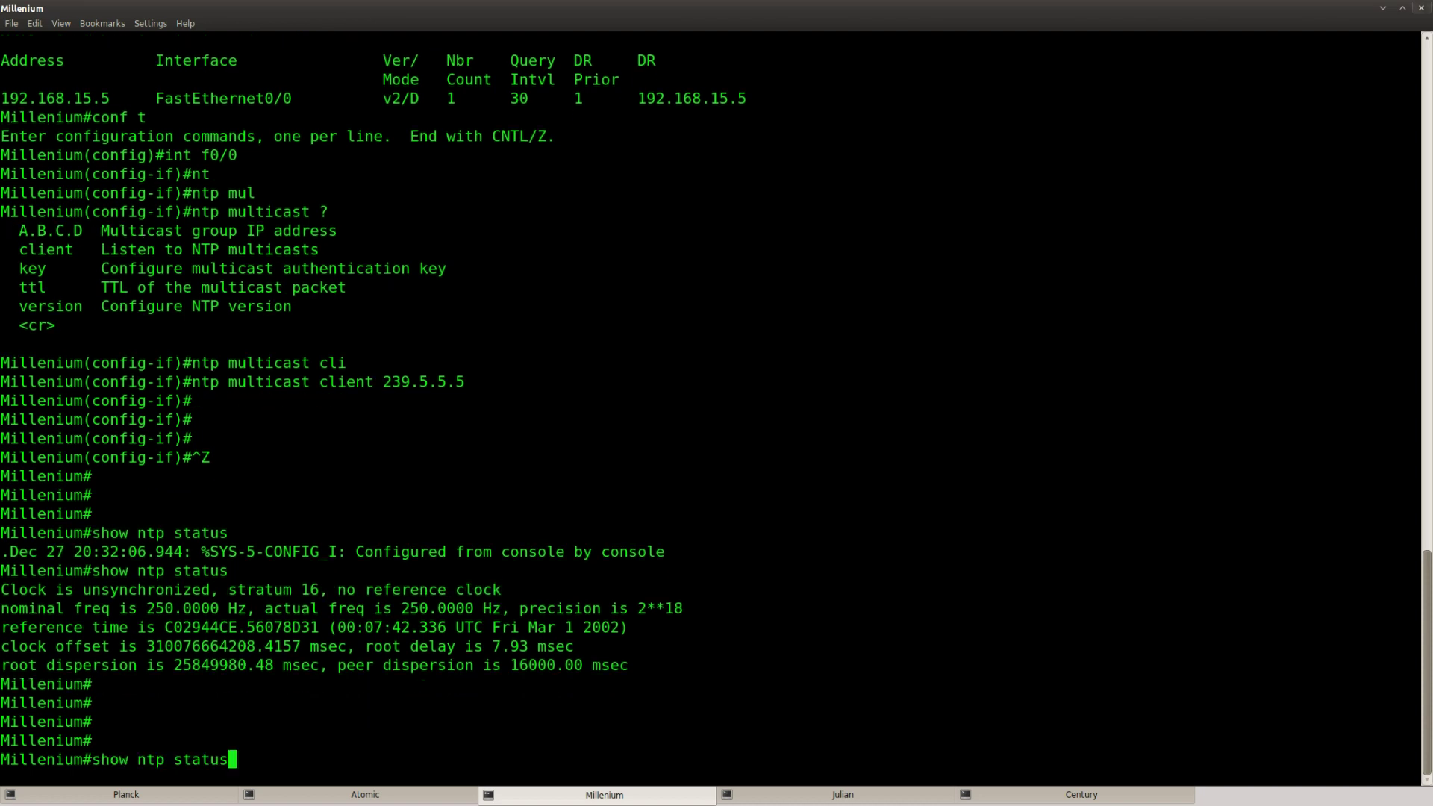
pyautogui.press('Return')
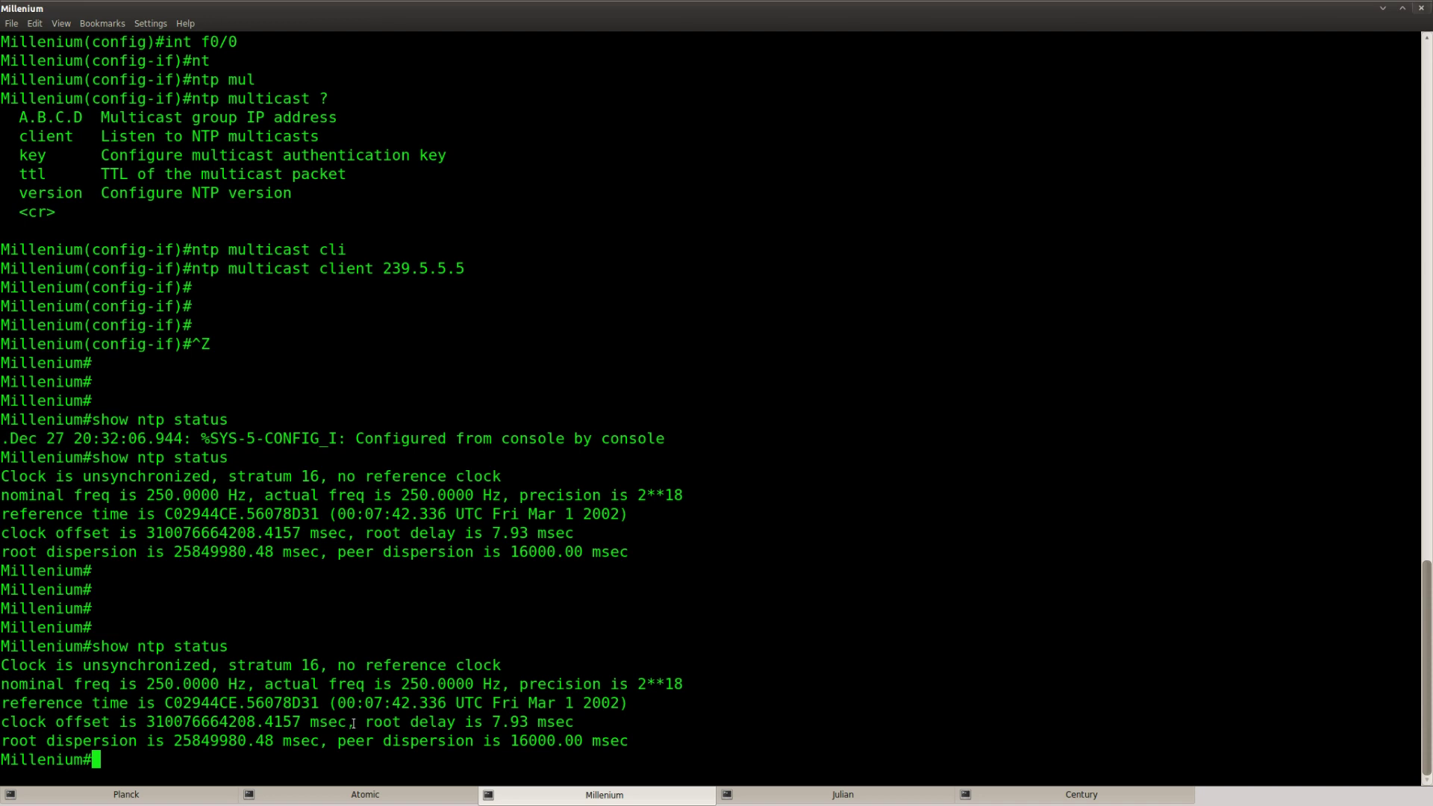
pyautogui.press('Return')
pyautogui.press('Return')
pyautogui.press('Up')
pyautogui.press('Return')
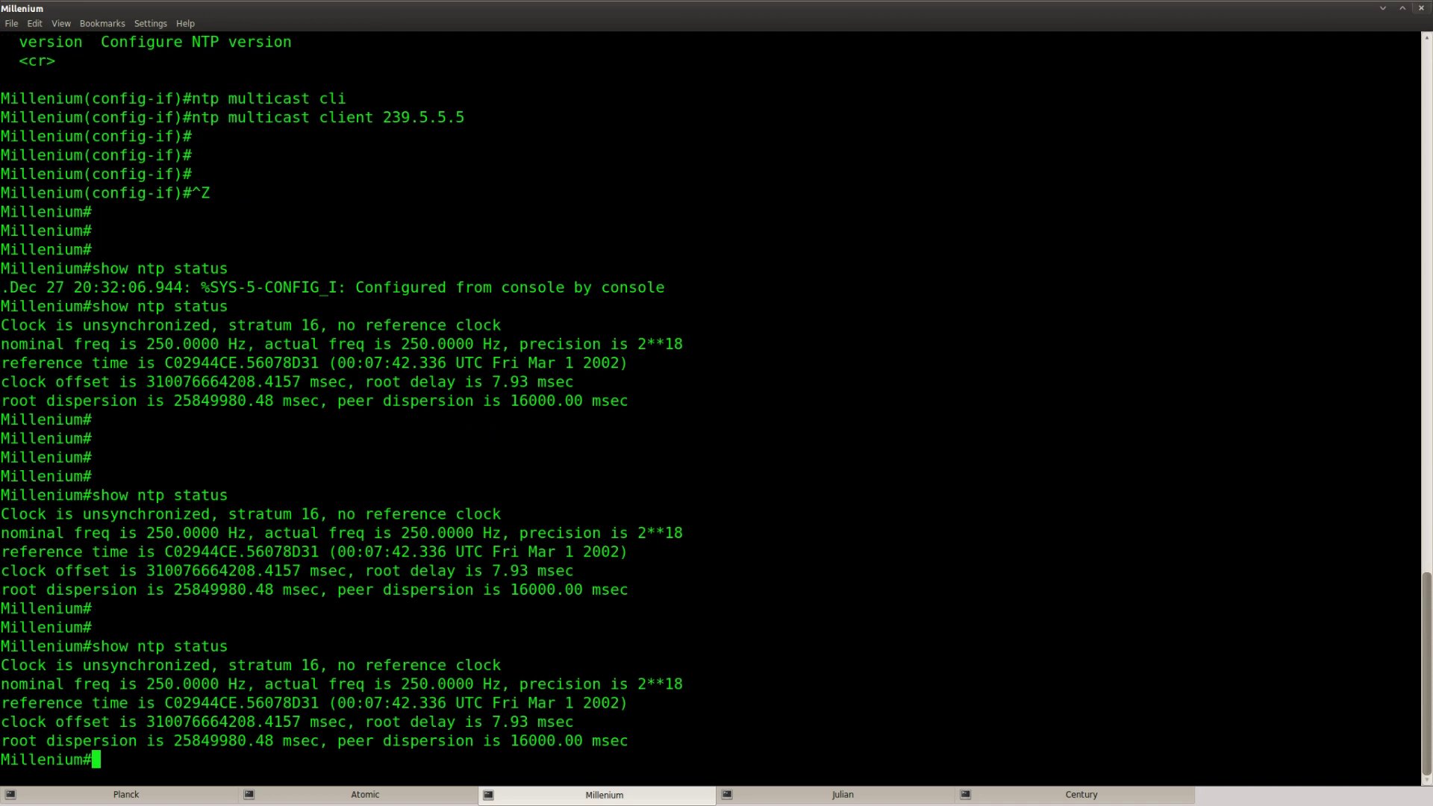
# - Display Millenium's IP multicast routing table with show ip mroute
pyautogui.press('Return')
pyautogui.press('Return')
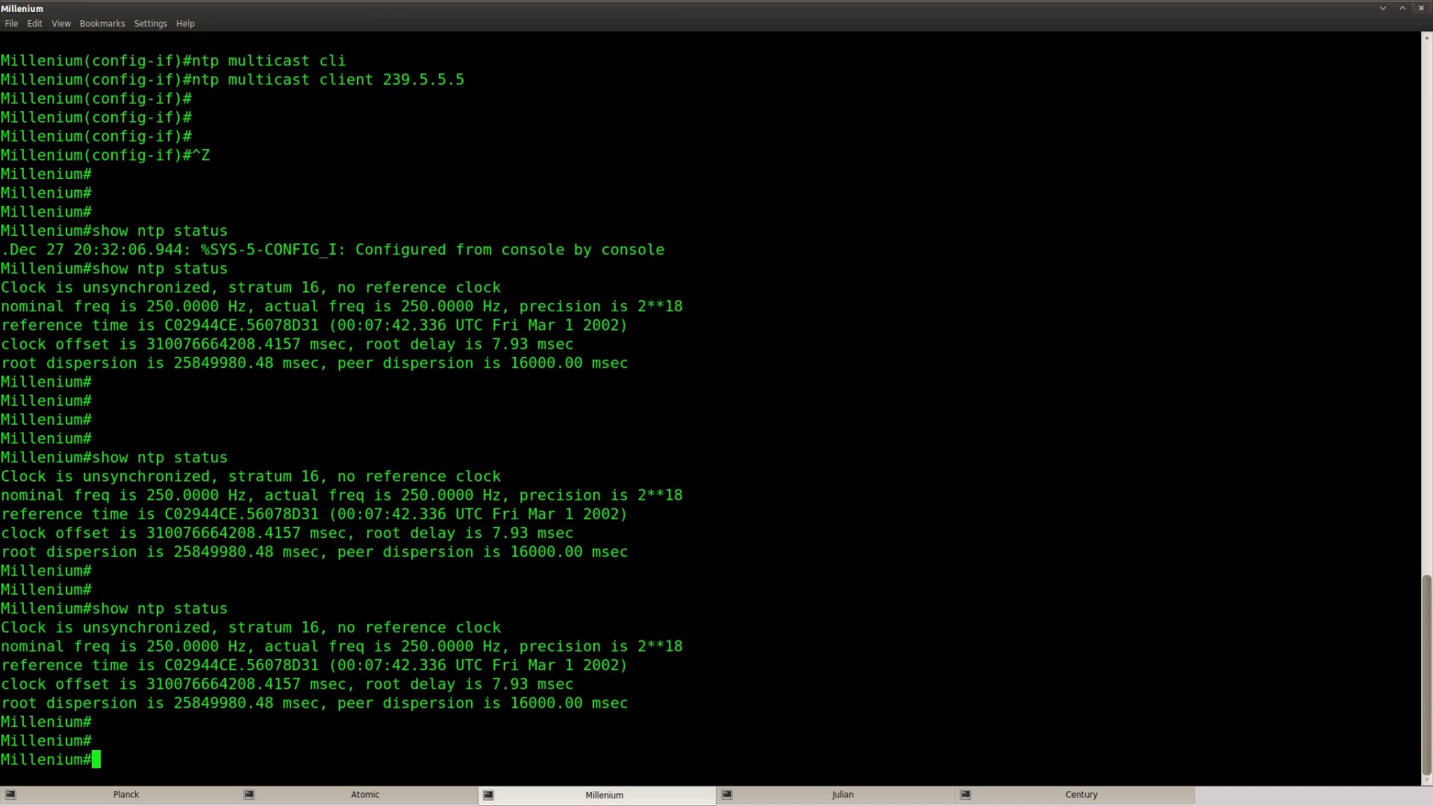
pyautogui.write('sho')
pyautogui.press('Tab')
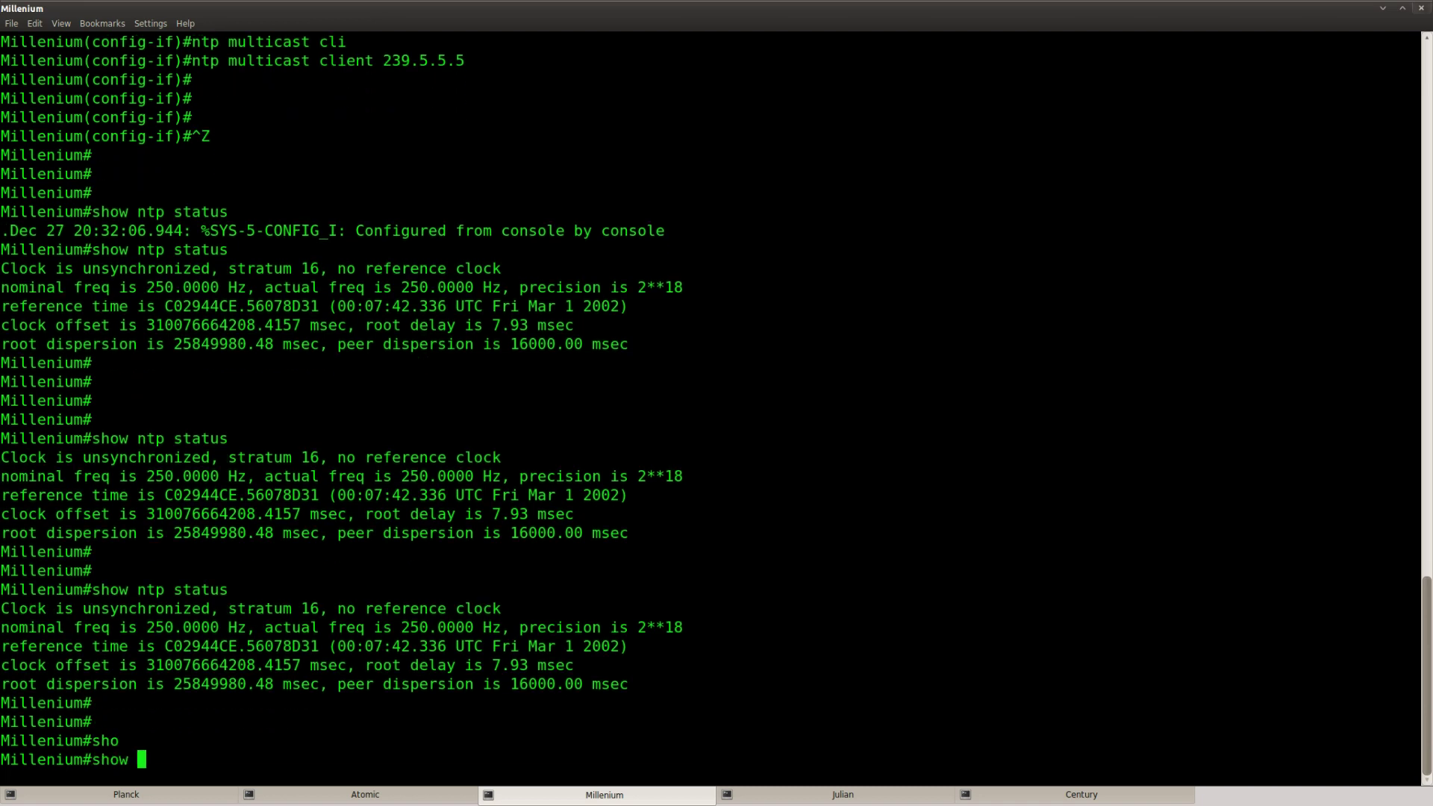
pyautogui.press('Tab')
pyautogui.write('ip mrou')
pyautogui.press('Tab')
pyautogui.press('Return')
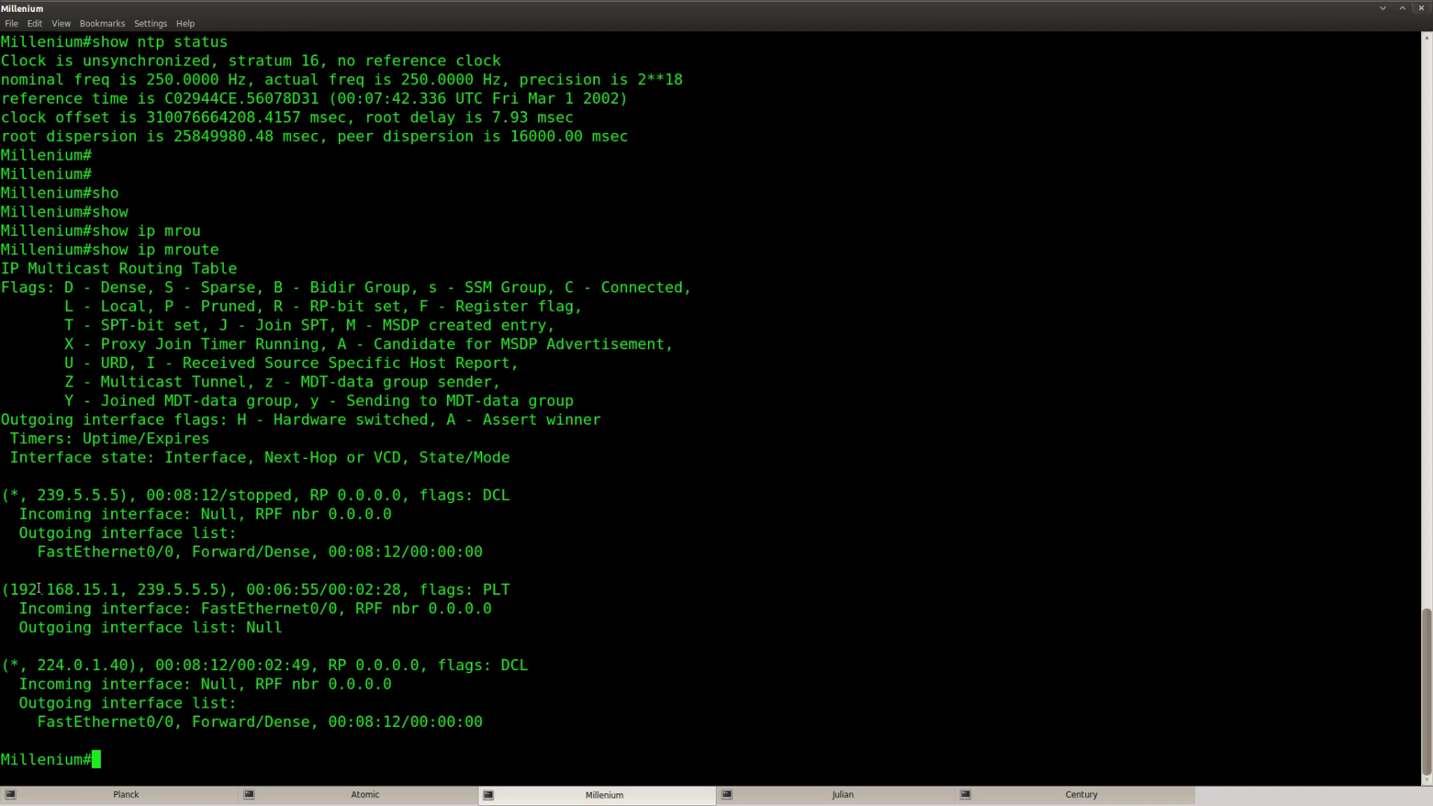
# - Examine the multicast route entry for source 192.168.15.1 and group 239.5.5.5, including its incoming interface
pyautogui.moveTo(10, 590); pyautogui.dragTo(221, 591)
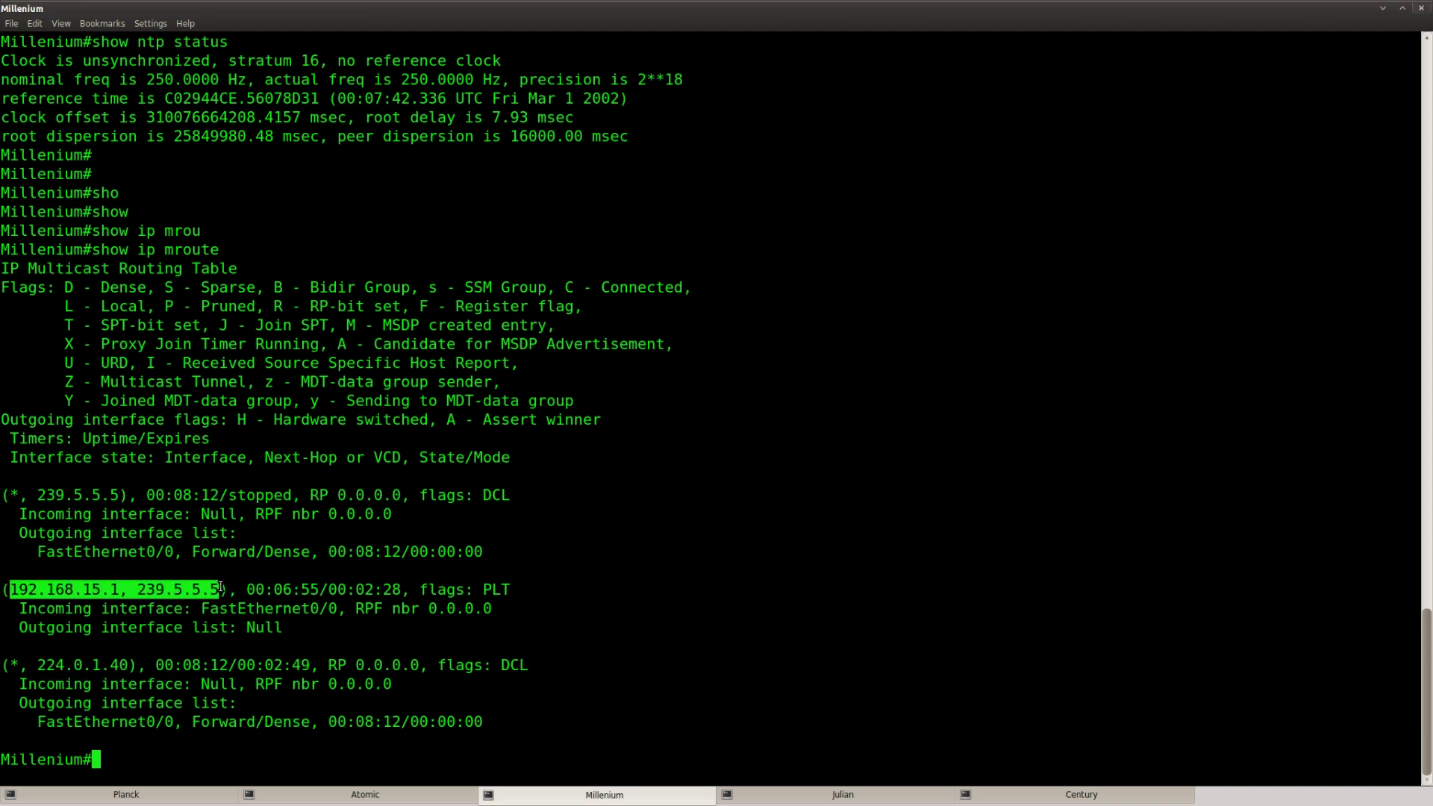
pyautogui.moveTo(119, 590); pyautogui.dragTo(7, 586)
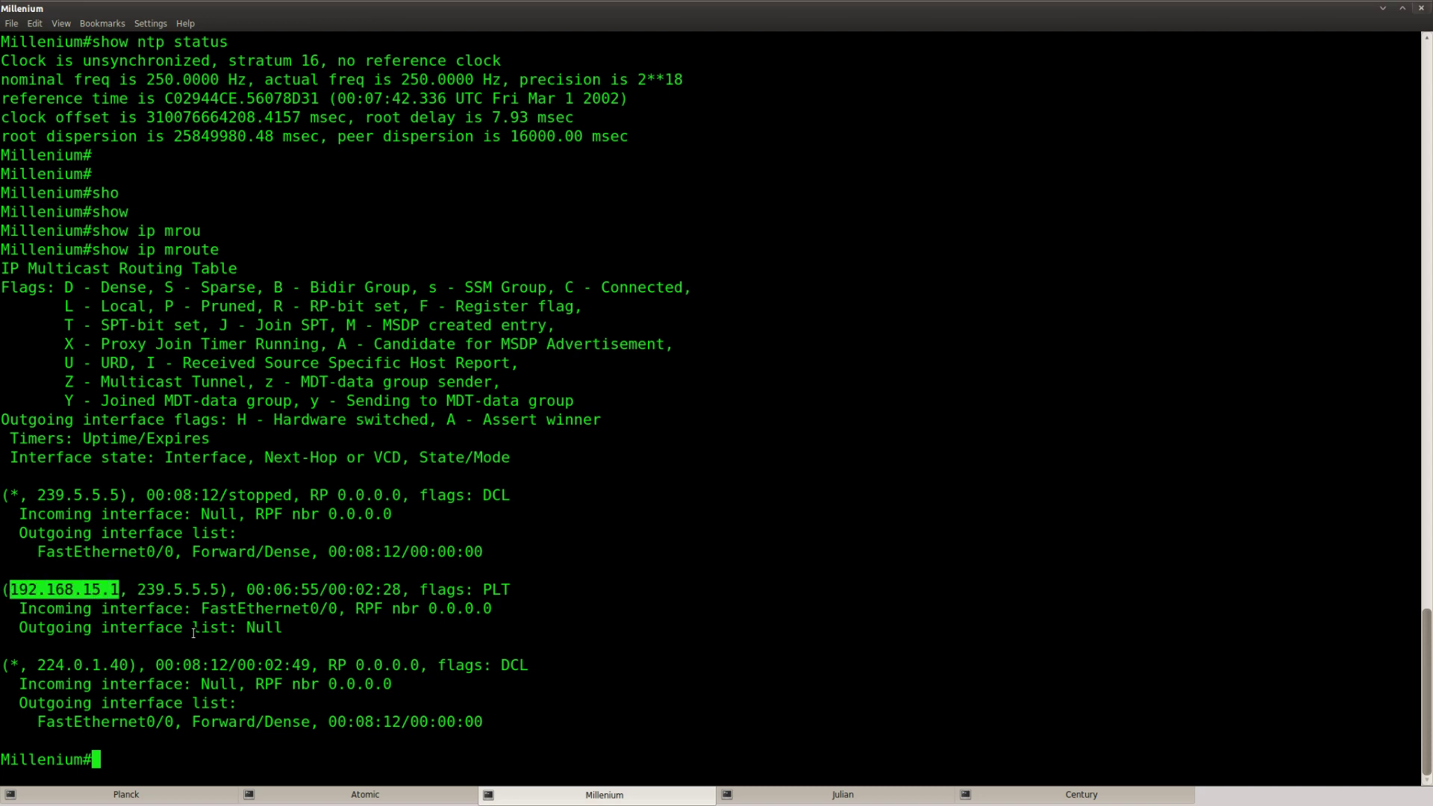
pyautogui.moveTo(219, 590); pyautogui.dragTo(138, 590)
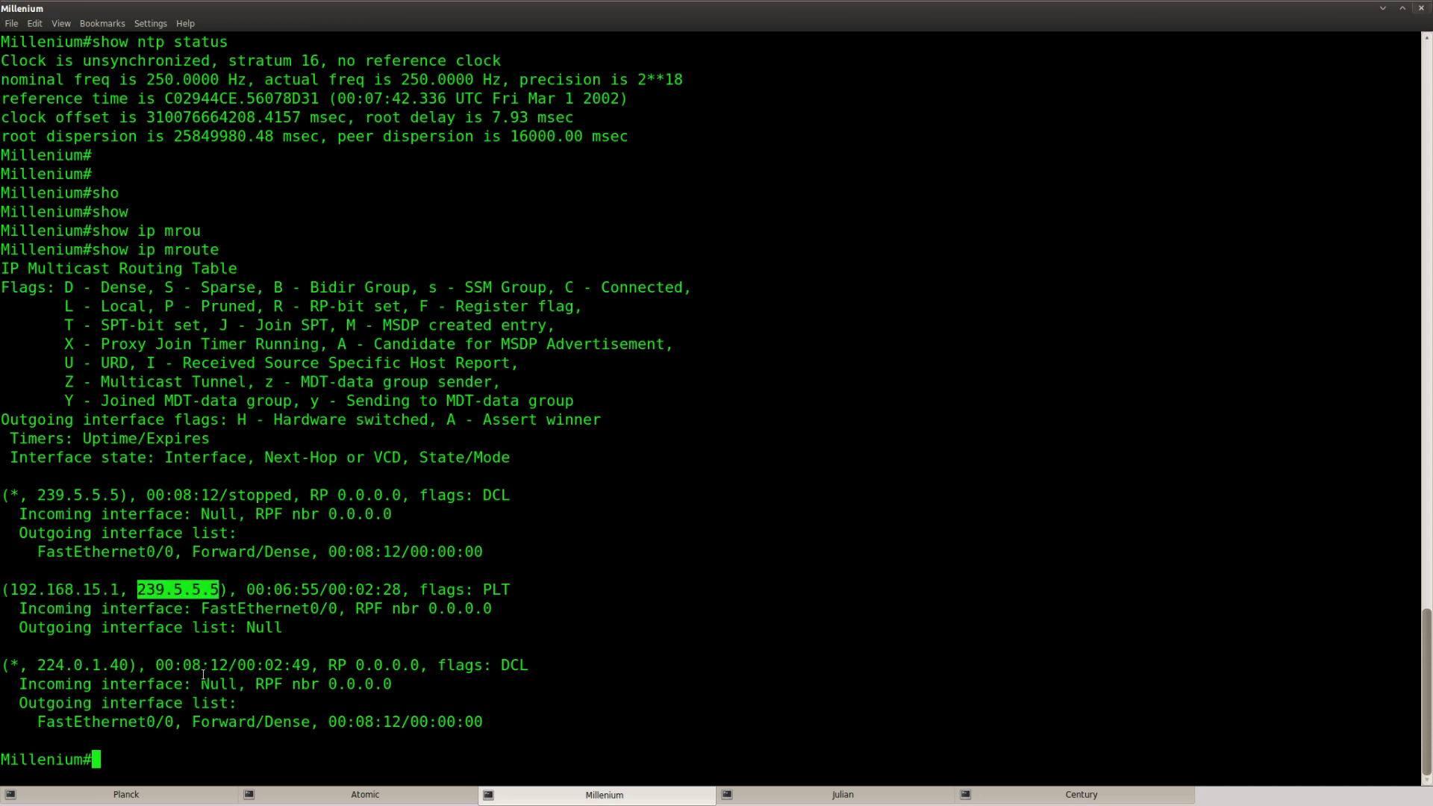
pyautogui.click(203, 674)
pyautogui.moveTo(338, 609); pyautogui.dragTo(200, 609)
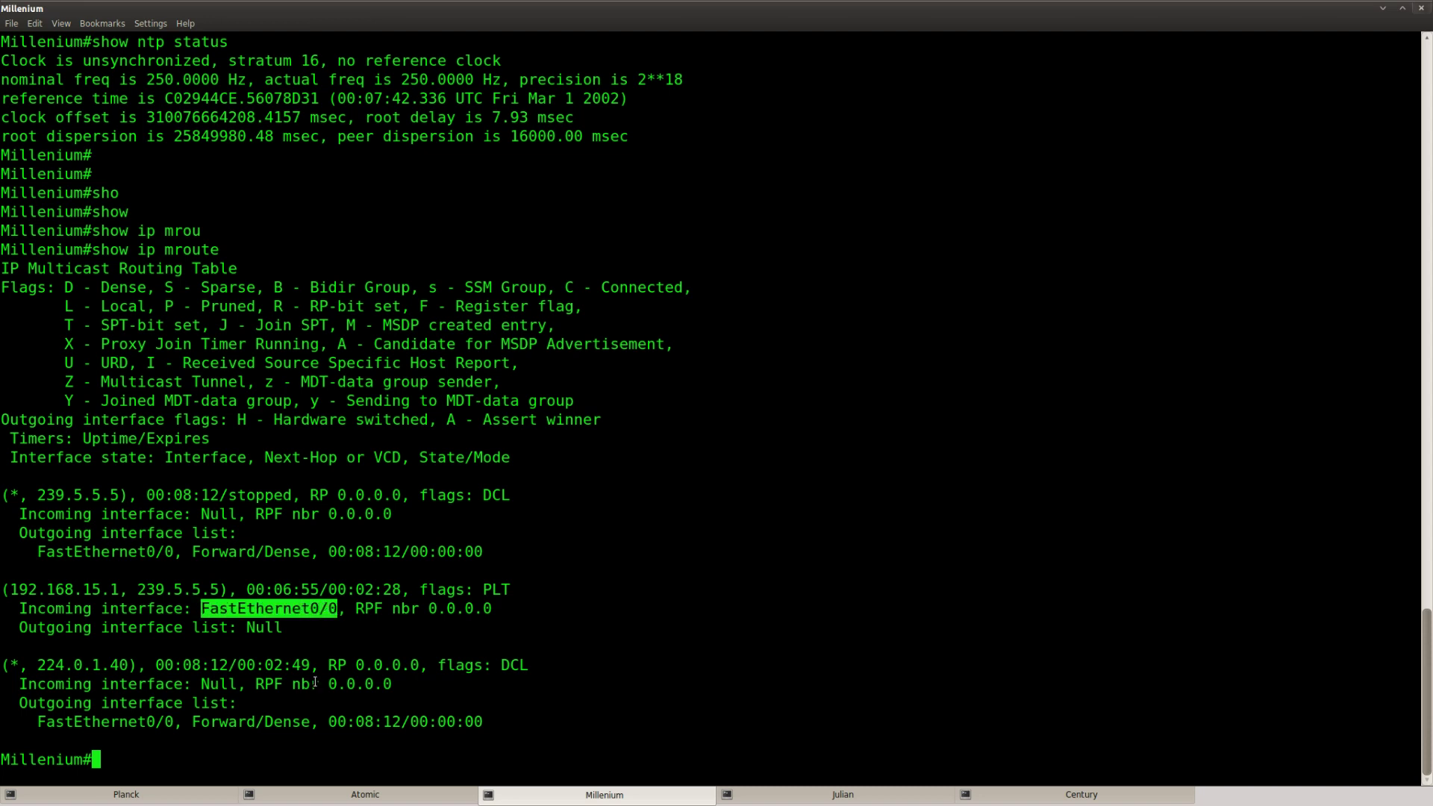
pyautogui.click(368, 659)
# - Display Millenium's NTP status again after reviewing its multicast routes
pyautogui.press('Return')
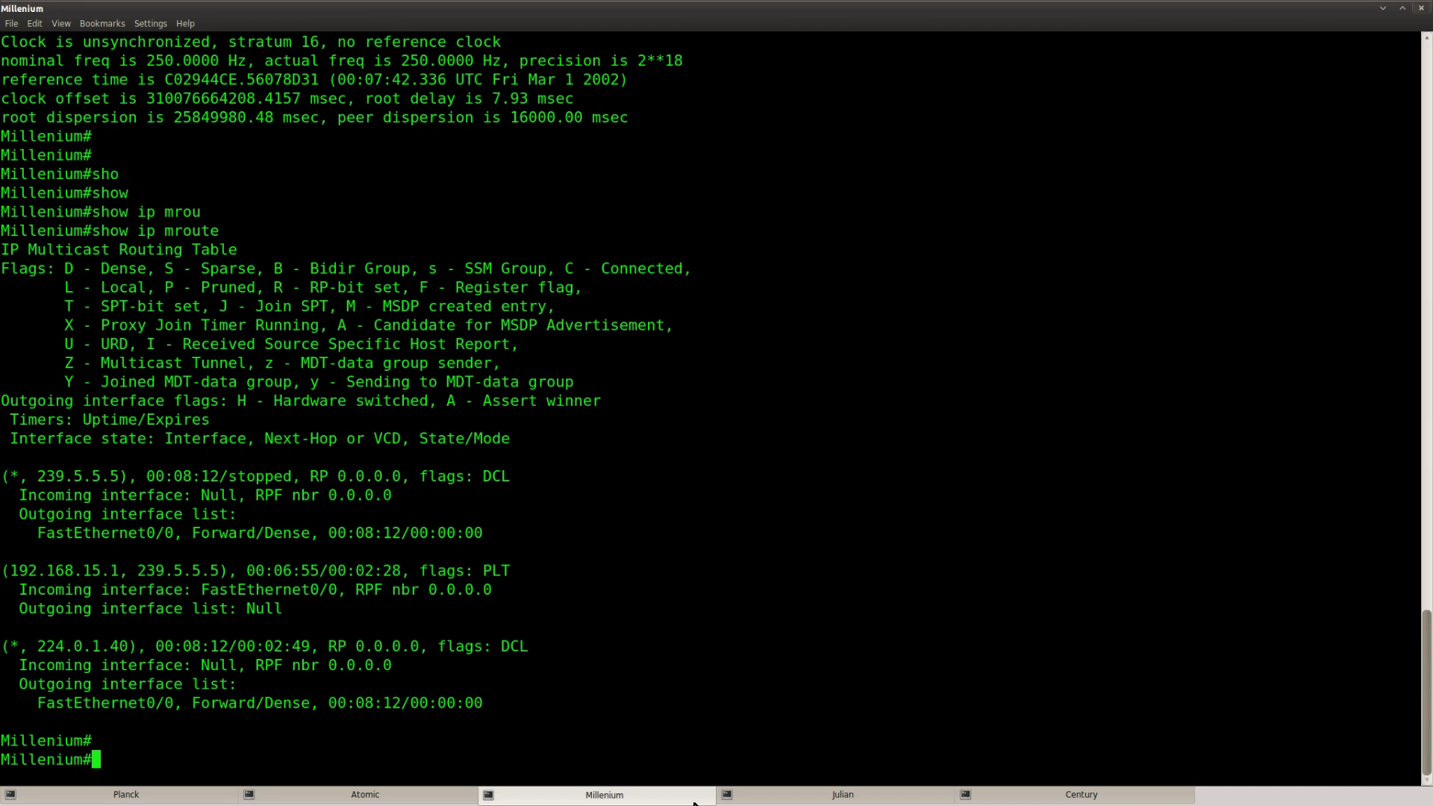
pyautogui.write('show ntp status')
pyautogui.press('Return')
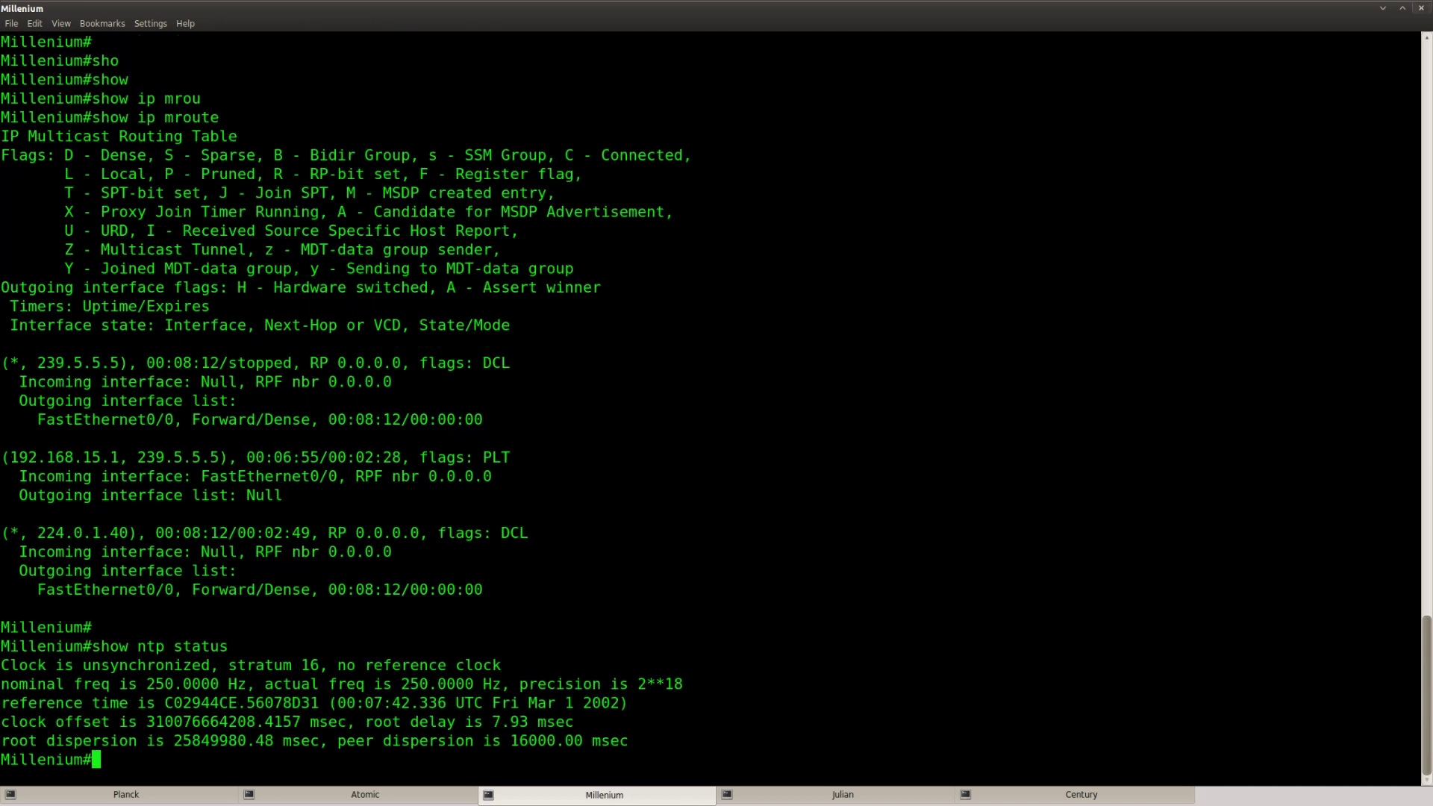
pyautogui.press('Return')
pyautogui.press('Return')
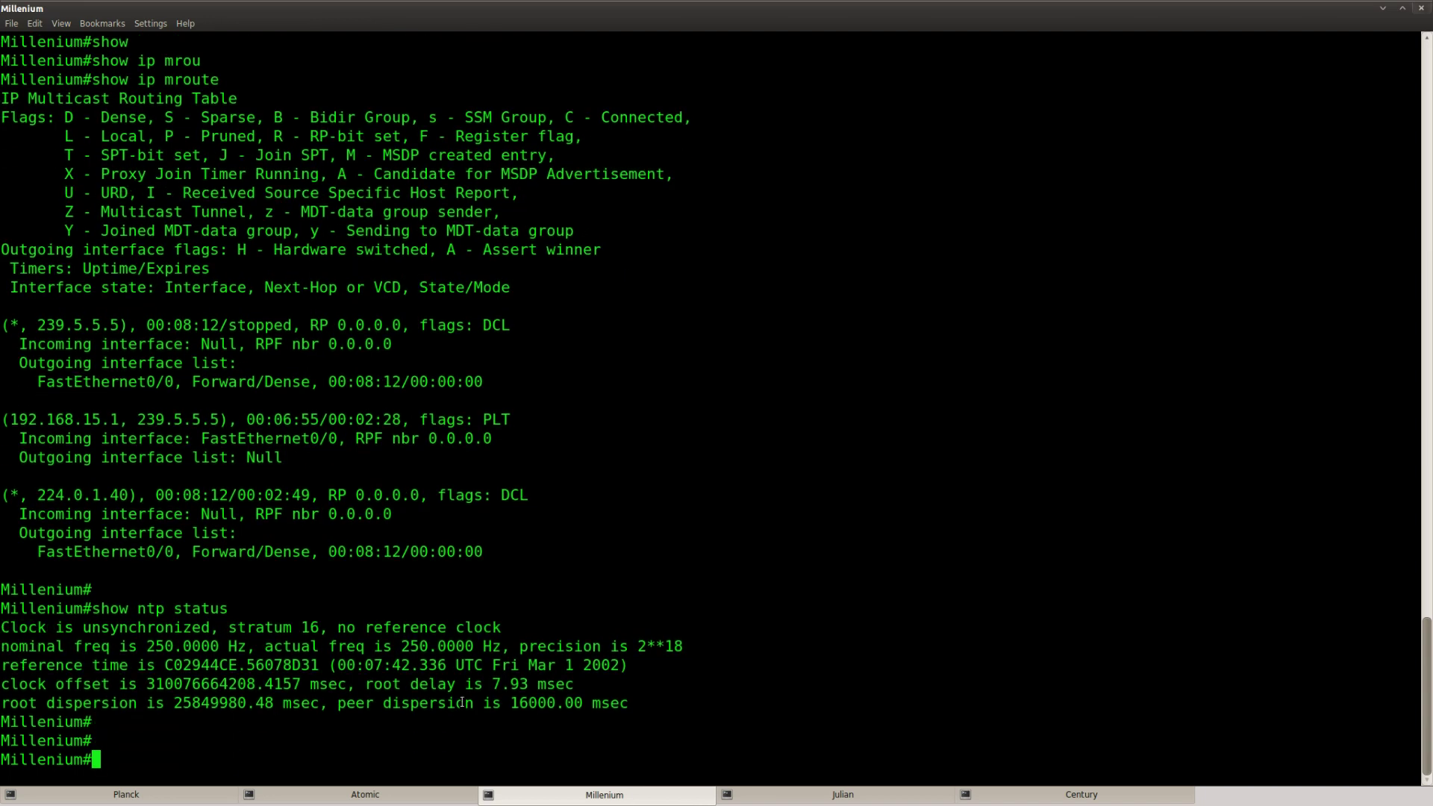
# - Switch to Julian's console, leave interface configuration mode and display its NTP status
pyautogui.click(799, 797)
pyautogui.press('Return')
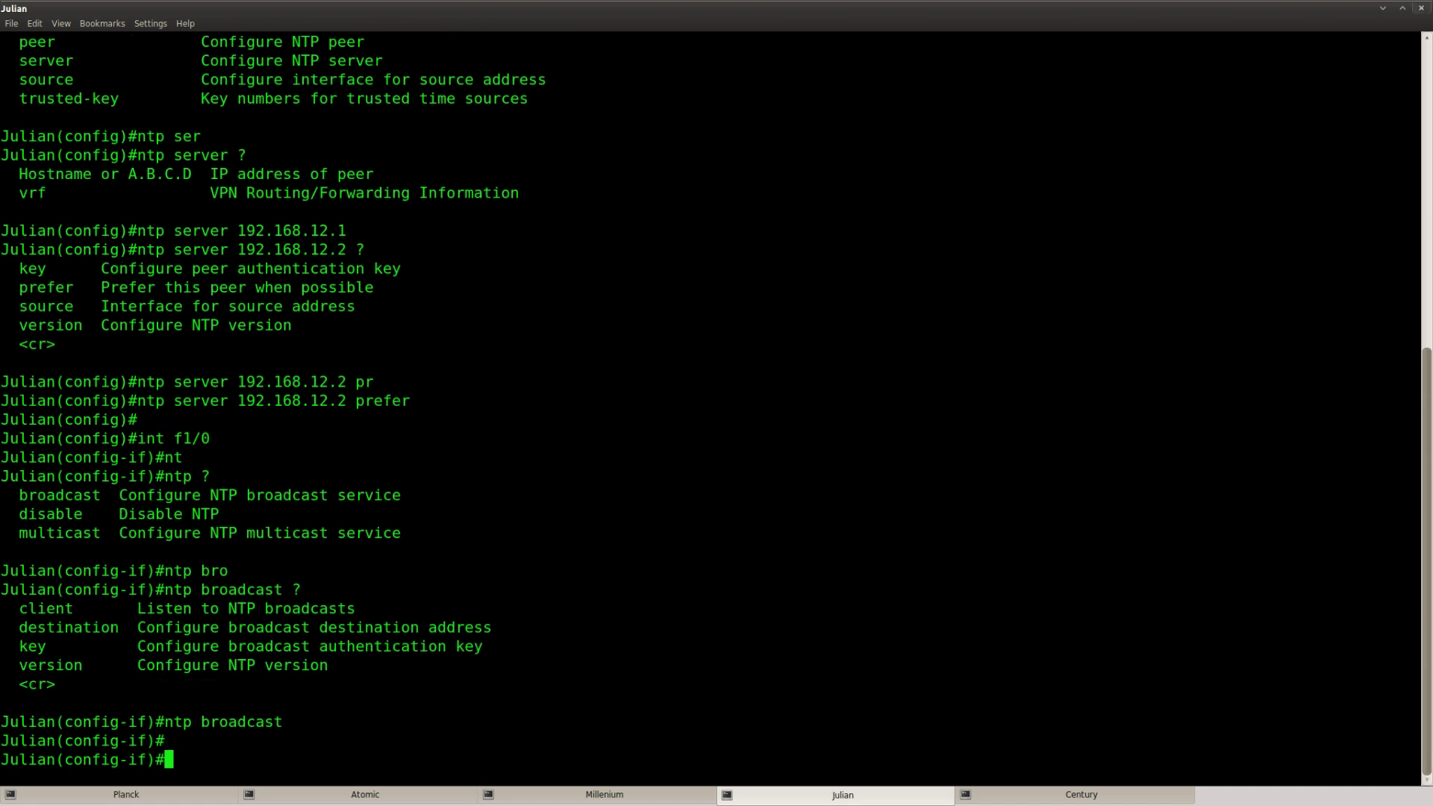
pyautogui.hotkey('ctrl', 'z')
pyautogui.press('Return')
pyautogui.press('Return')
pyautogui.write('show ntp status')
pyautogui.press('Return')
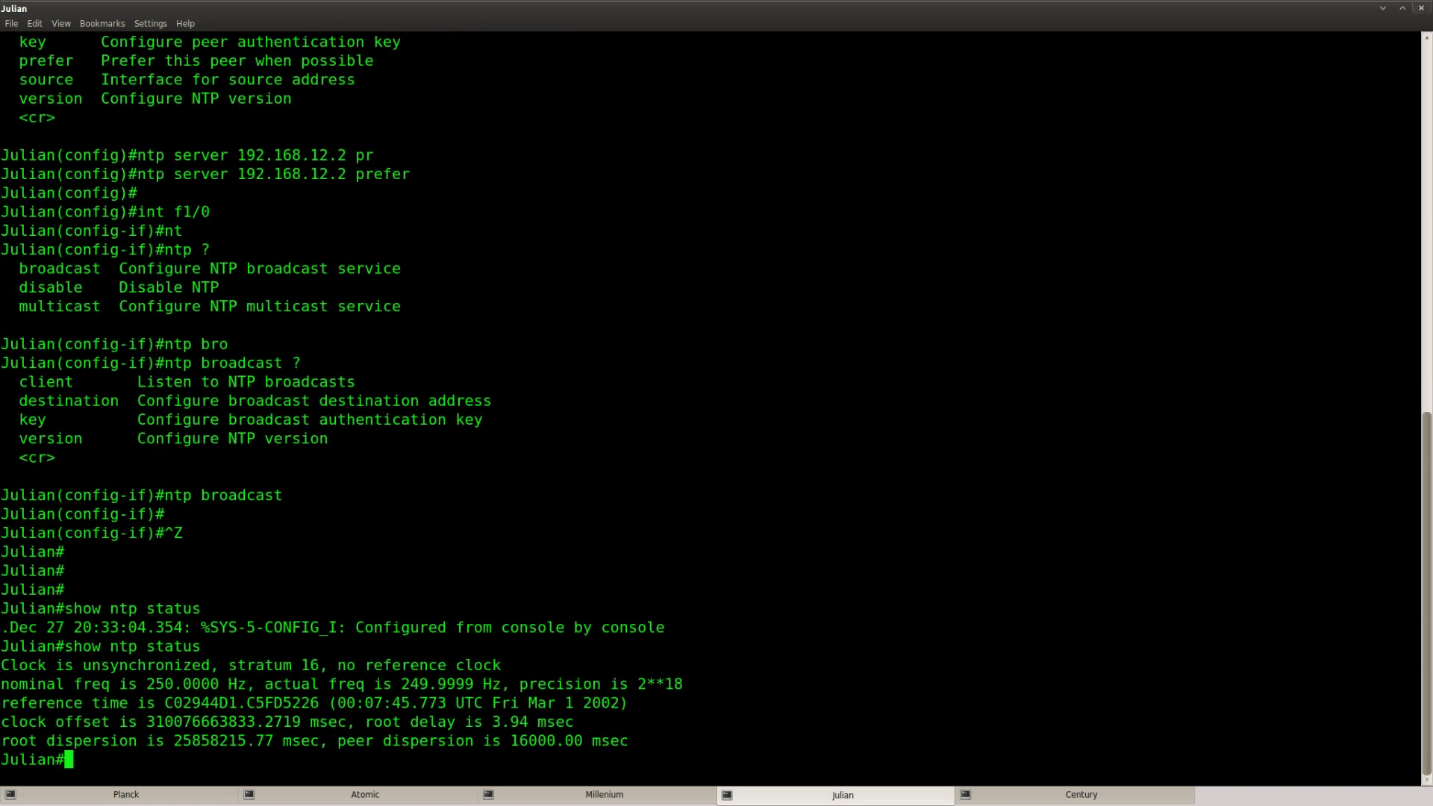
pyautogui.press('Return')
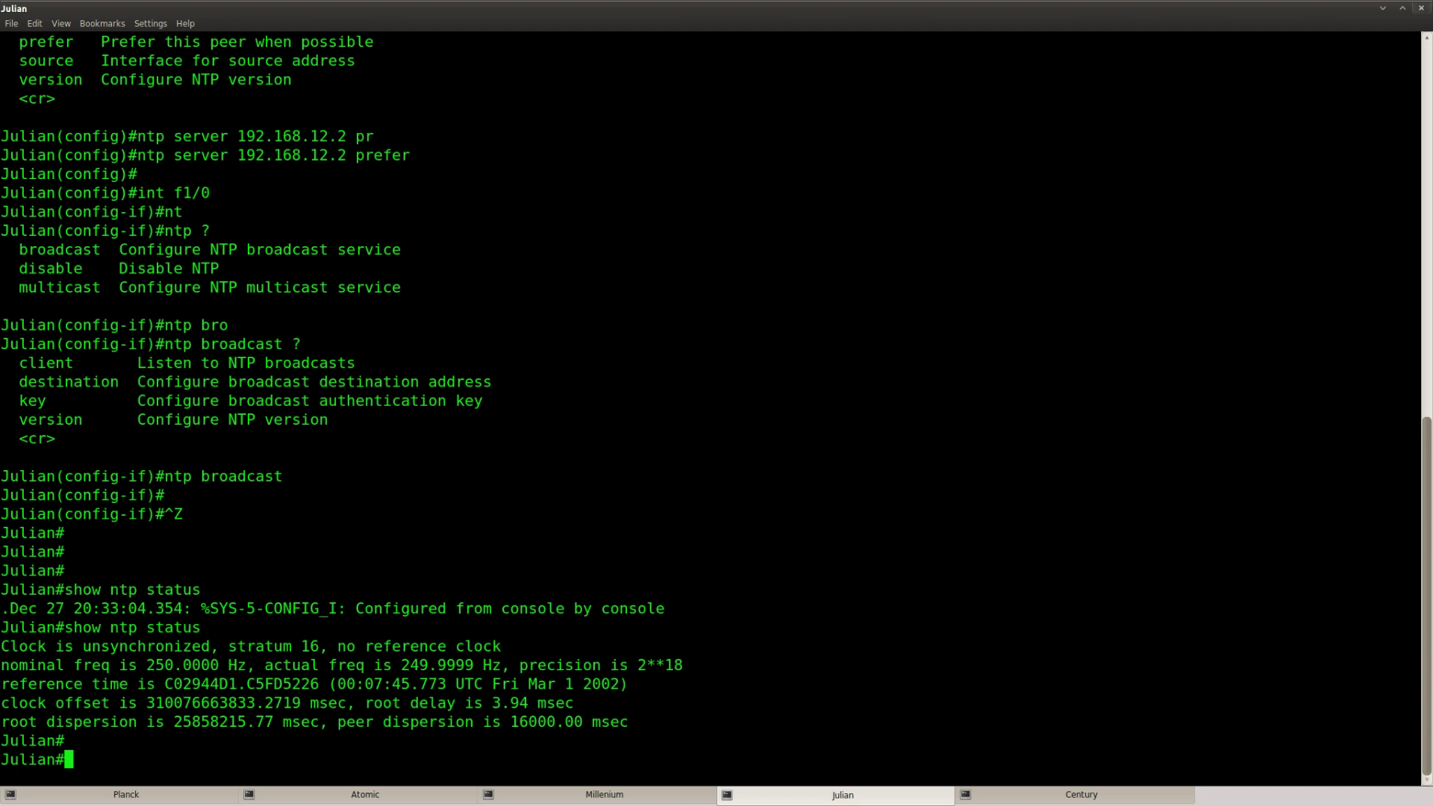
pyautogui.press('Return')
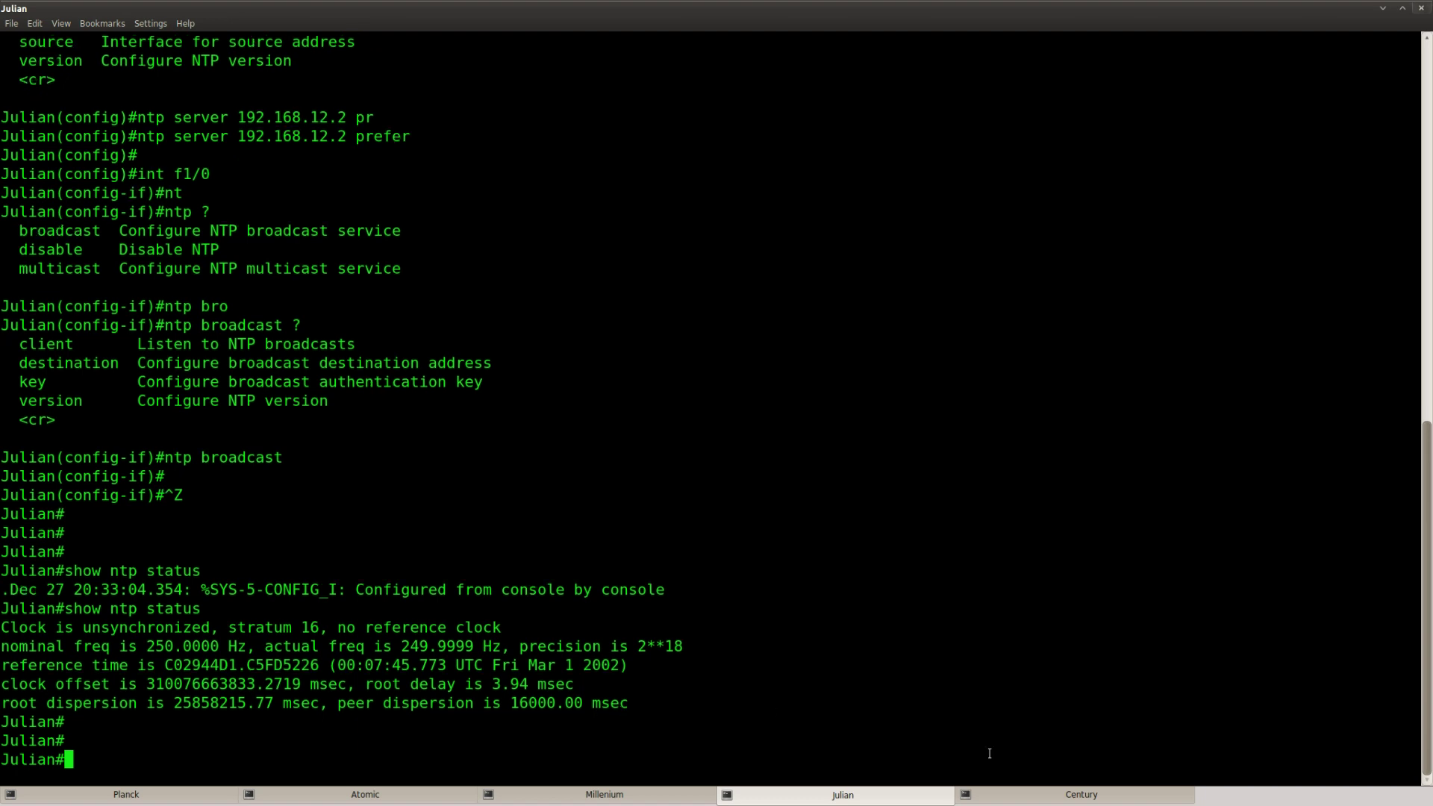
# - Switch to Century's console, leave interface configuration mode and display its NTP status
pyautogui.click(1082, 794)
pyautogui.press('Return')
pyautogui.hotkey('ctrl', 'z')
pyautogui.press('Return')
pyautogui.press('Return')
pyautogui.press('Return')
pyautogui.write('show ntp status')
pyautogui.press('Return')
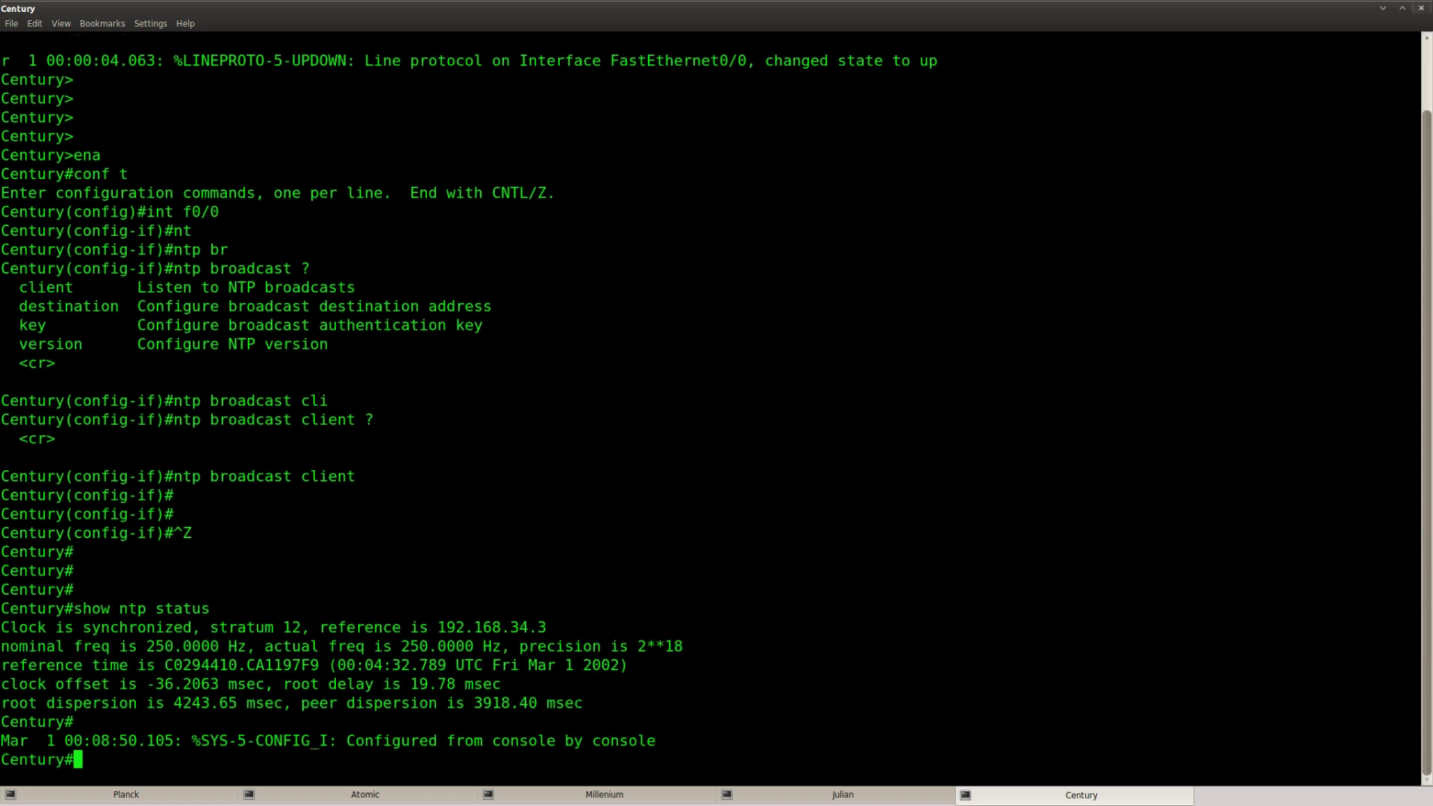
pyautogui.press('Return')
pyautogui.press('Return')
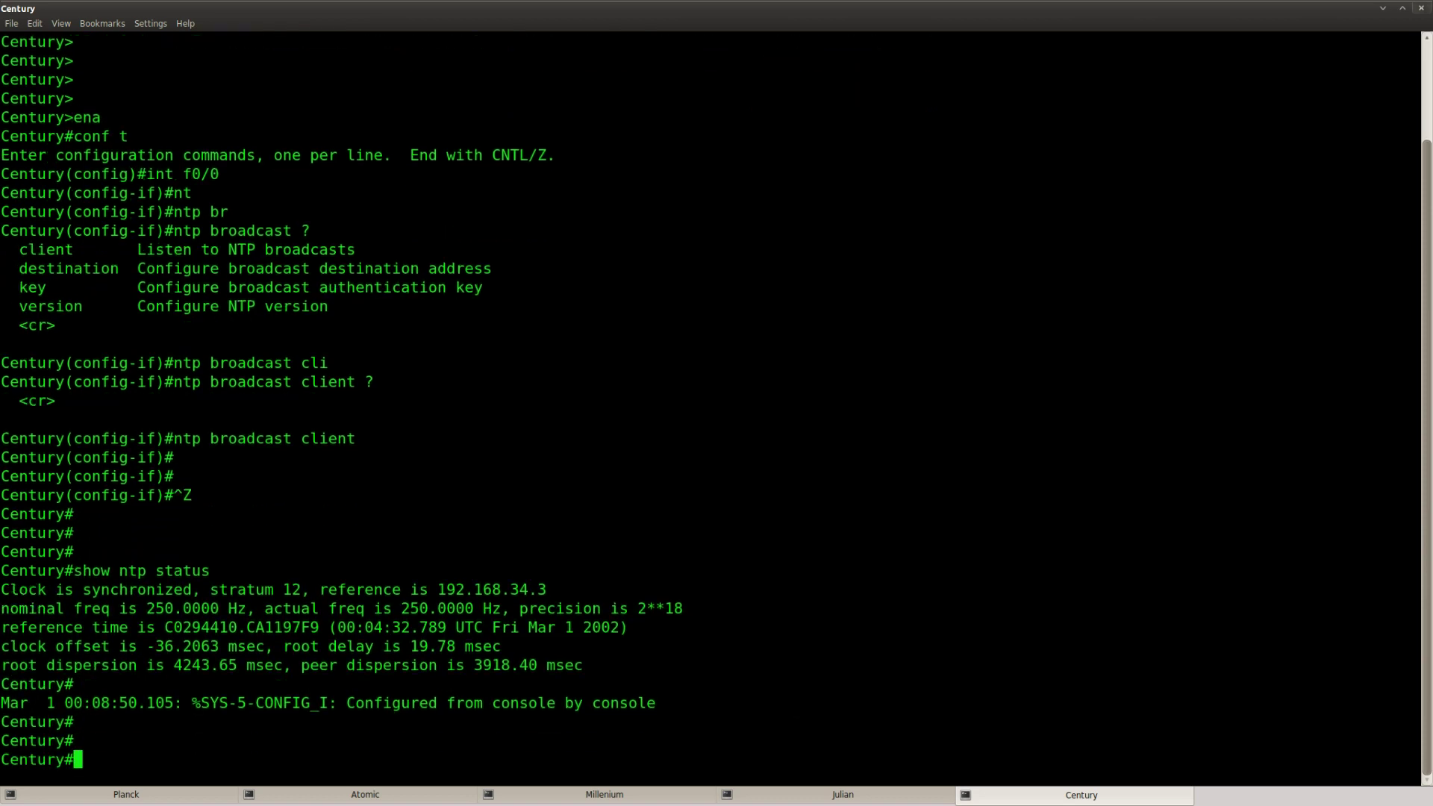
# - Return to Julian's console, rerun show ntp status and check the clock's synchronization and stratum
pyautogui.click(830, 795)
pyautogui.press('Up')
pyautogui.press('Return')
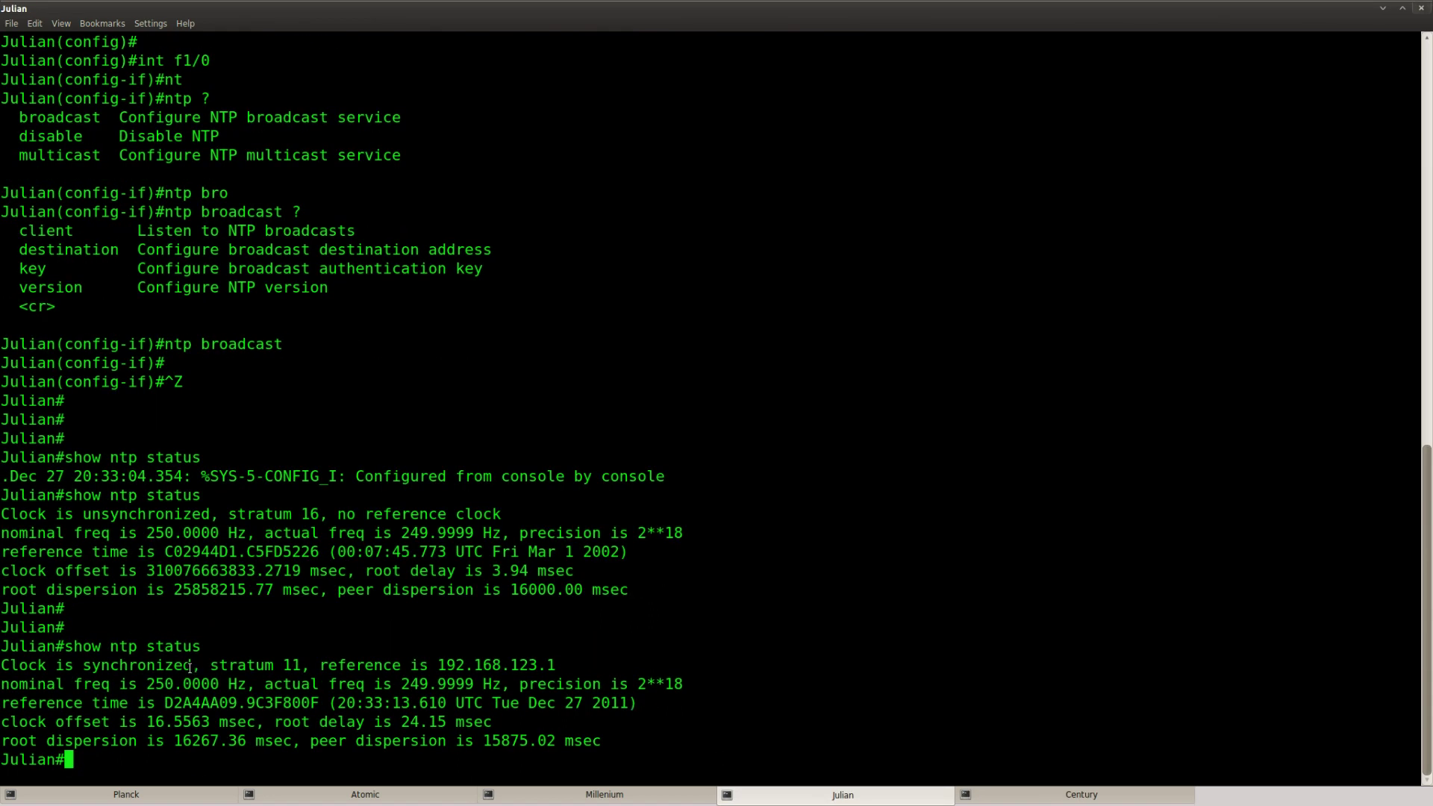
pyautogui.moveTo(86, 663); pyautogui.dragTo(200, 664)
pyautogui.click(164, 676)
pyautogui.doubleClick(150, 666)
pyautogui.moveTo(302, 664); pyautogui.dragTo(210, 664)
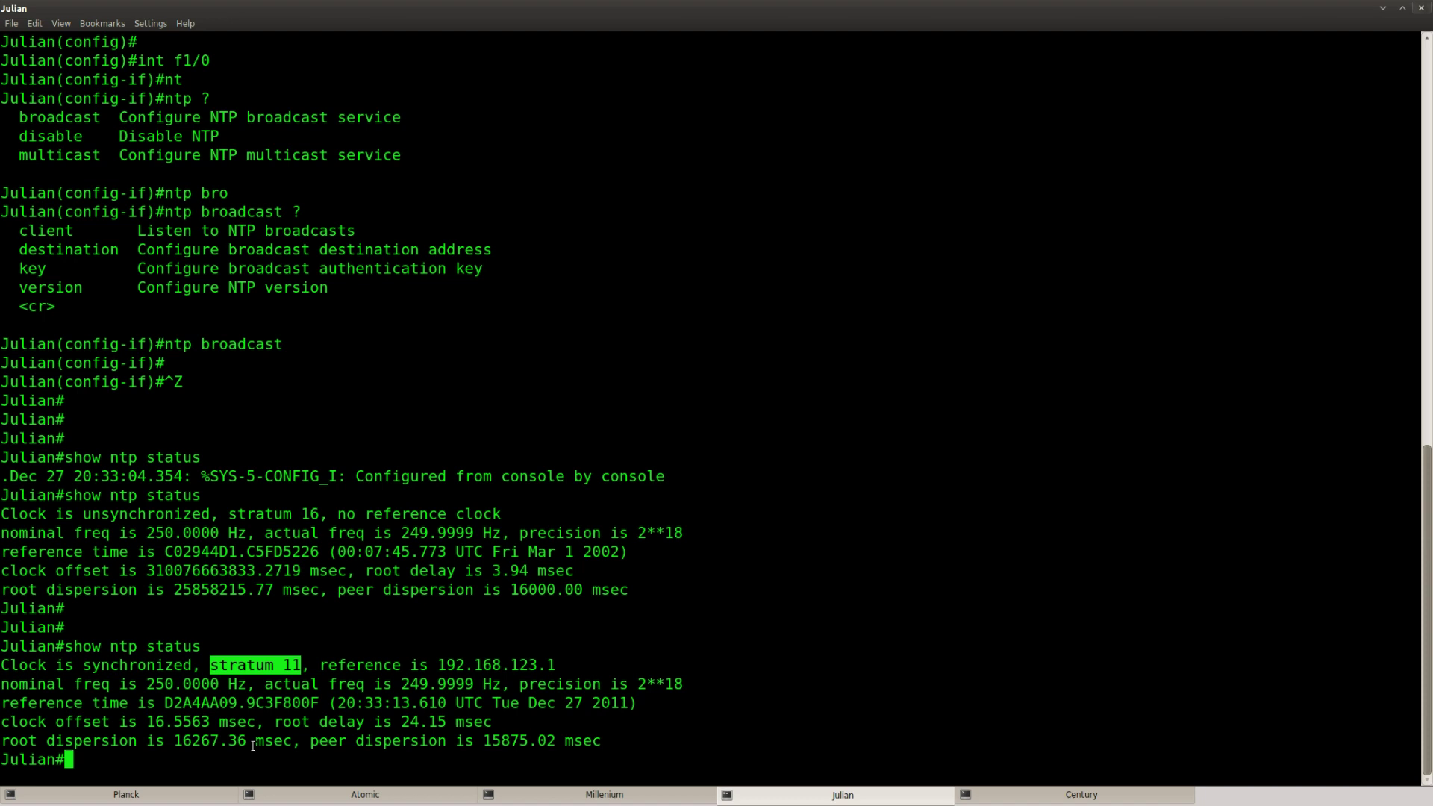
pyautogui.click(278, 706)
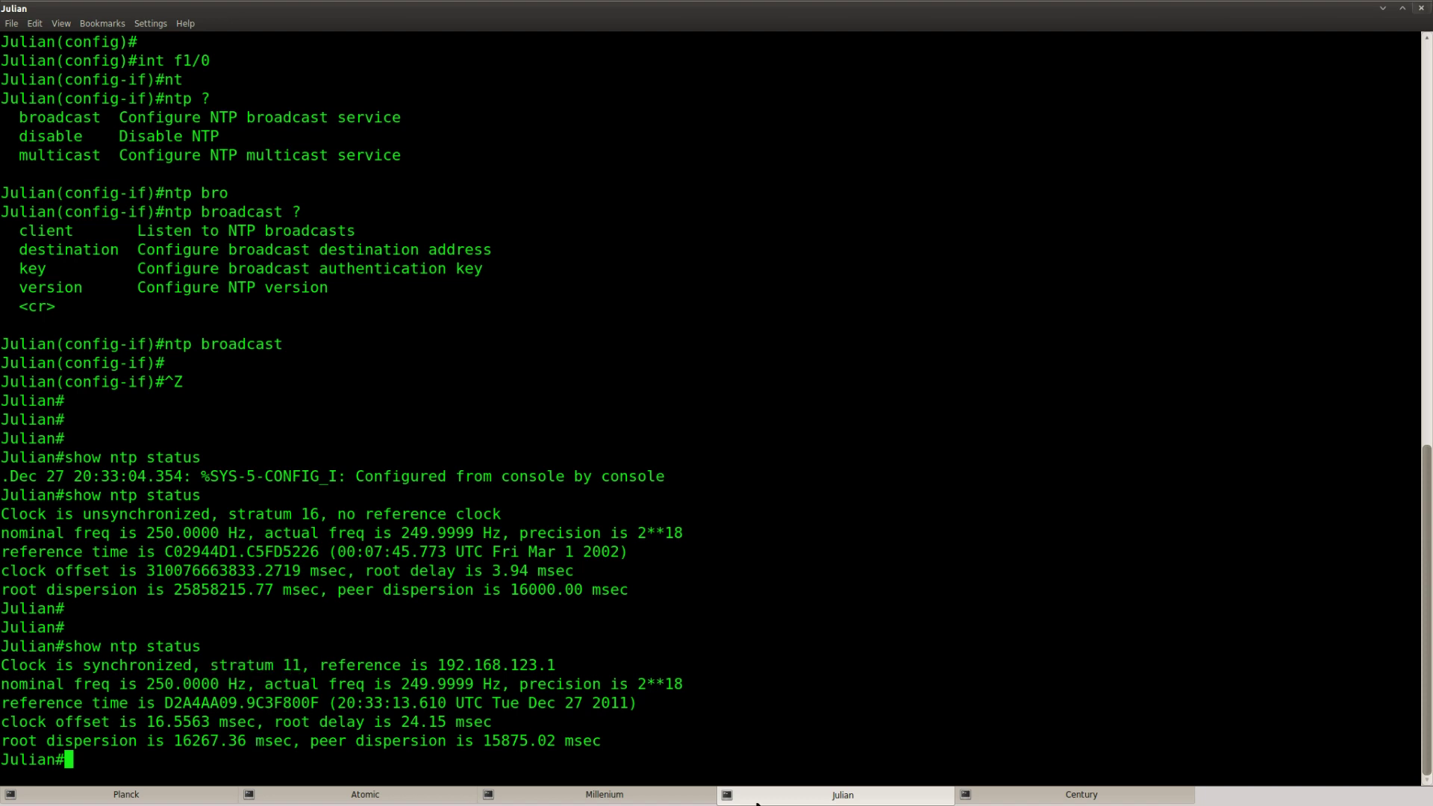
# - Return to Century's console, rerun show ntp status and check the synchronization, stratum and reference line
pyautogui.click(987, 802)
pyautogui.press('Up')
pyautogui.press('Return')
pyautogui.moveTo(554, 665); pyautogui.dragTo(4, 662)
pyautogui.click(216, 702)
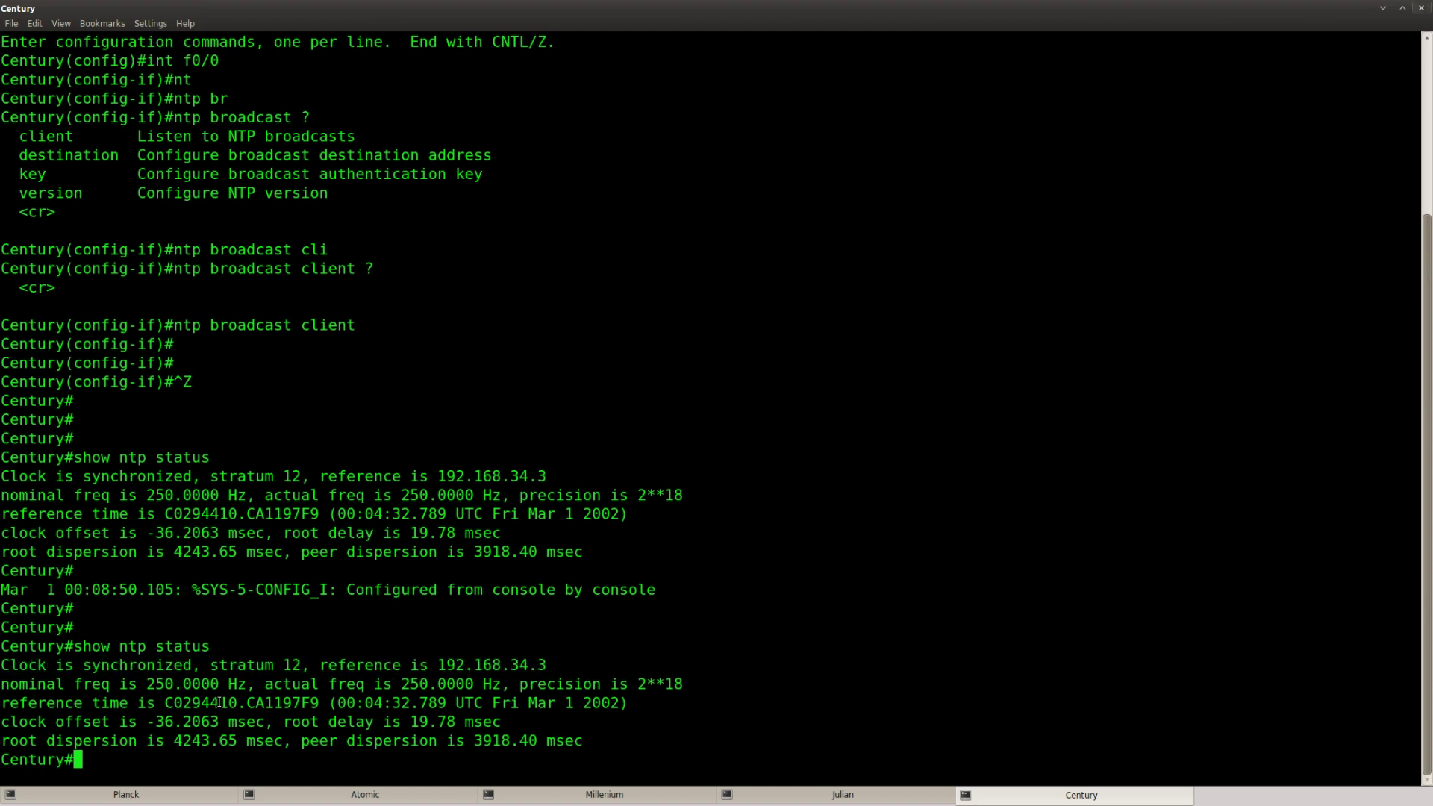
# - Go back to Julian's console and display its current time with show clock
pyautogui.click(859, 799)
pyautogui.press('Return')
pyautogui.press('Return')
pyautogui.write('sho')
pyautogui.press('Tab')
pyautogui.write('clo')
pyautogui.press('Tab')
pyautogui.press('Return')
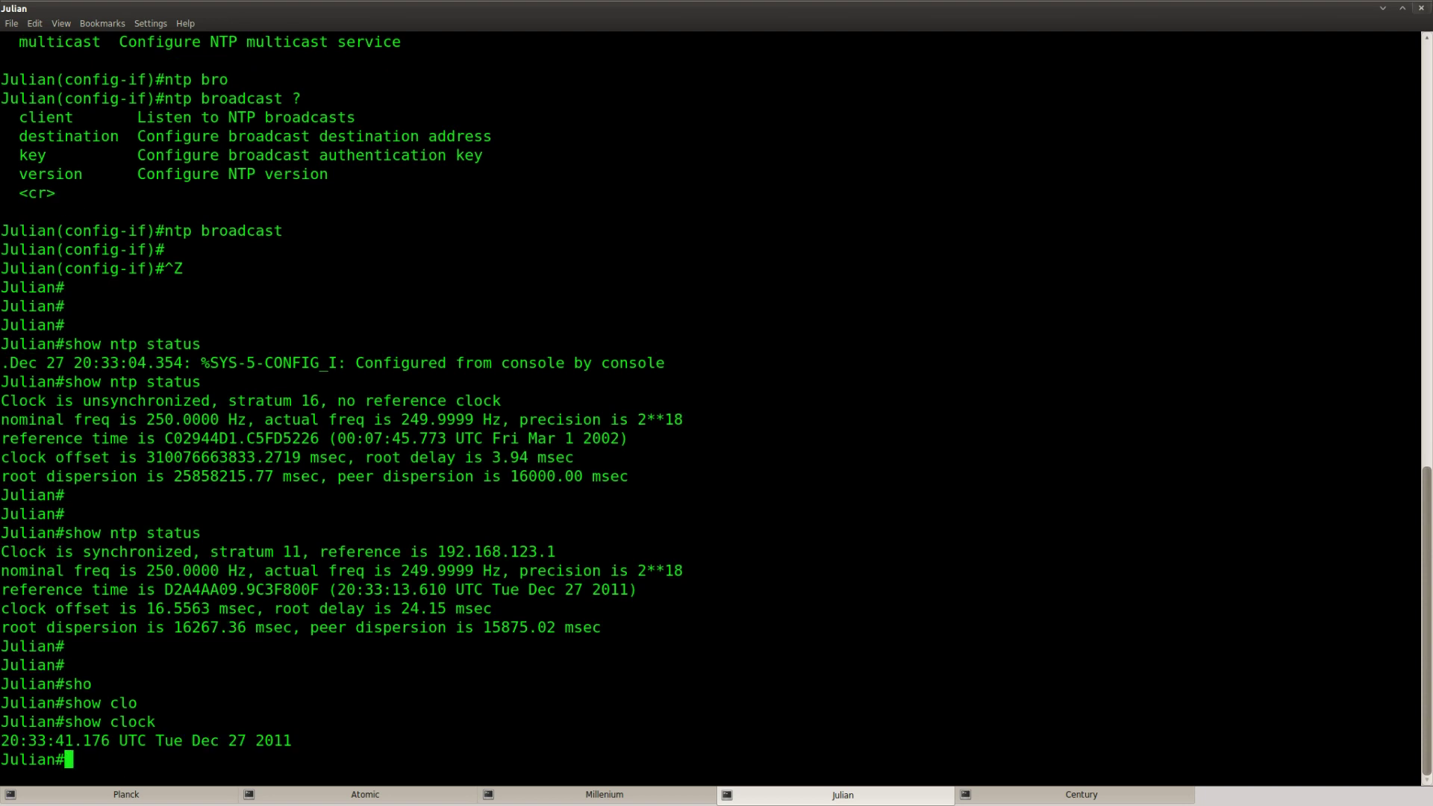
pyautogui.moveTo(295, 741); pyautogui.dragTo(2, 741)
# - Go back to Century's console and display its current time with show clock for comparison with Julian
pyautogui.click(1072, 799)
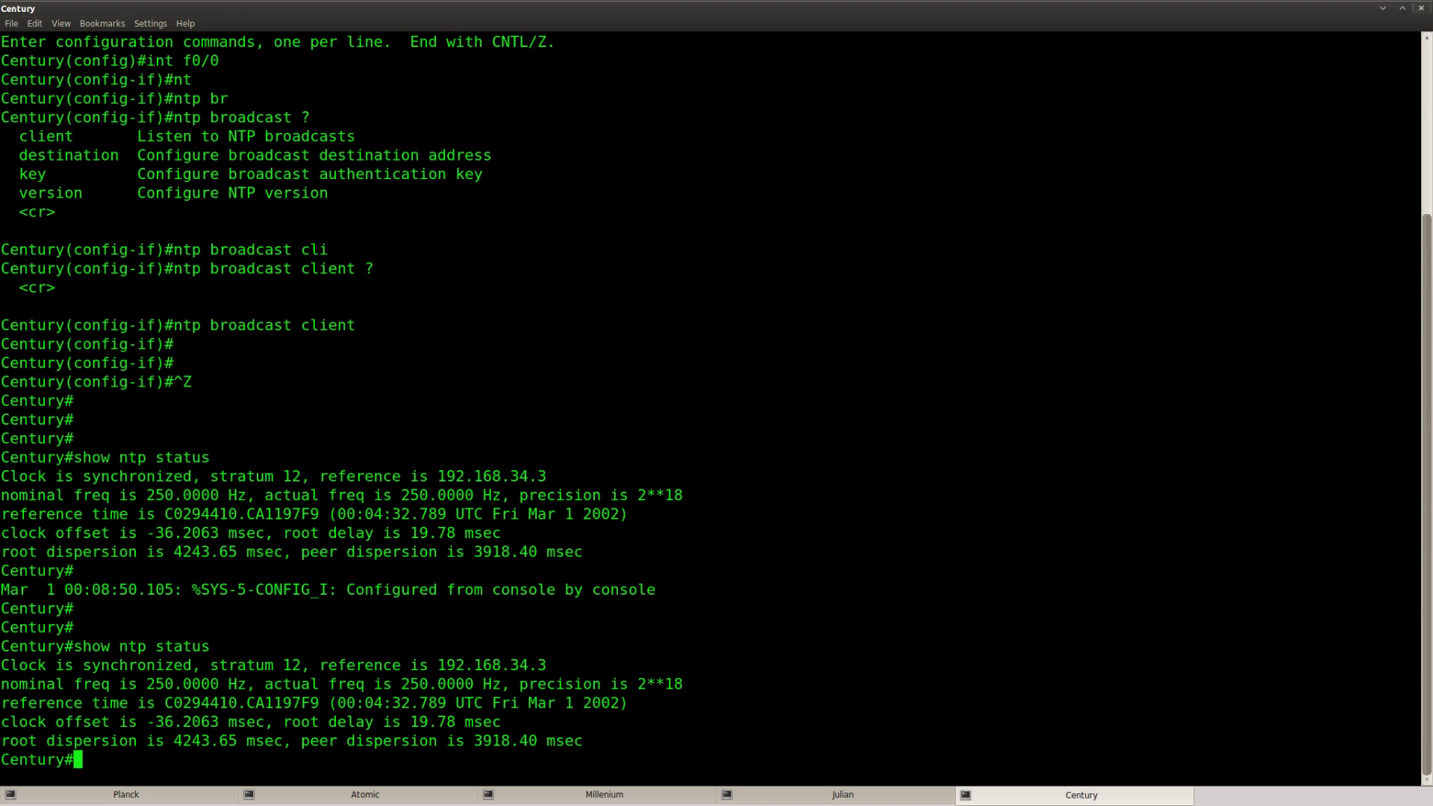
pyautogui.press('Return')
pyautogui.press('Return')
pyautogui.write('sho')
pyautogui.press('Tab')
pyautogui.write('cloc')
pyautogui.press('Tab')
pyautogui.press('Return')
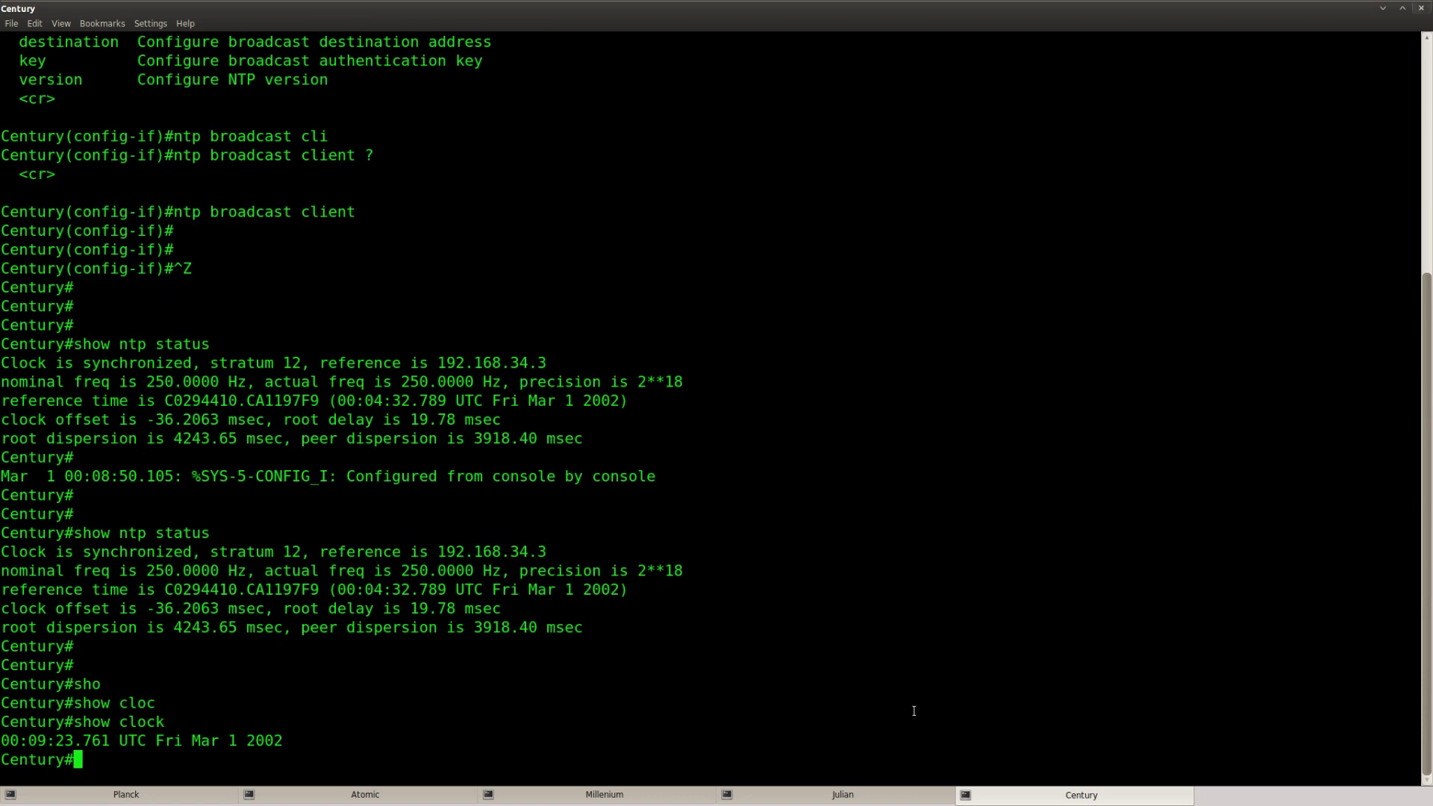
pyautogui.press('Return')
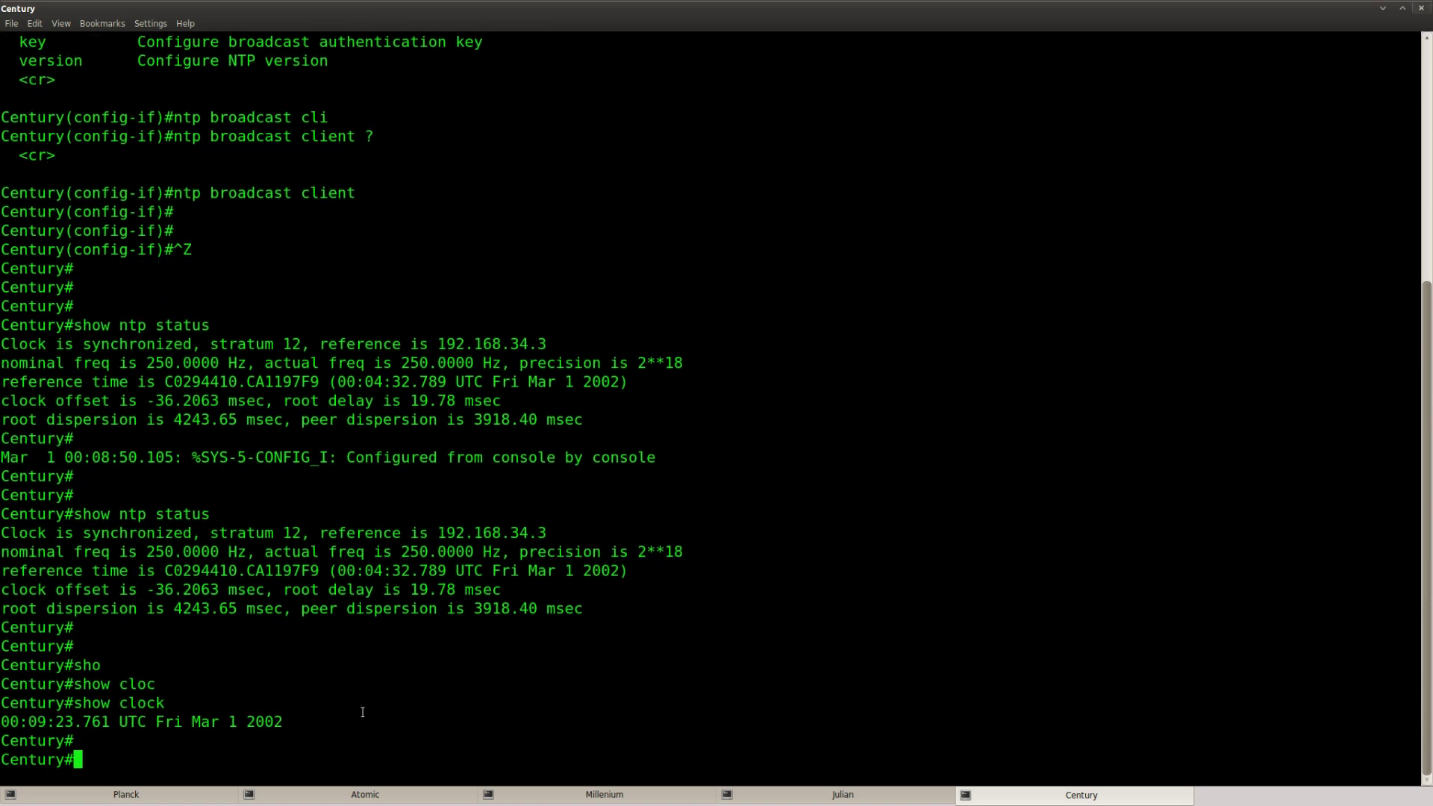
# - Rerun show clock several times on Century to watch whether its time follows Julian's
pyautogui.press('Return')
pyautogui.press('Up')
pyautogui.press('Return')
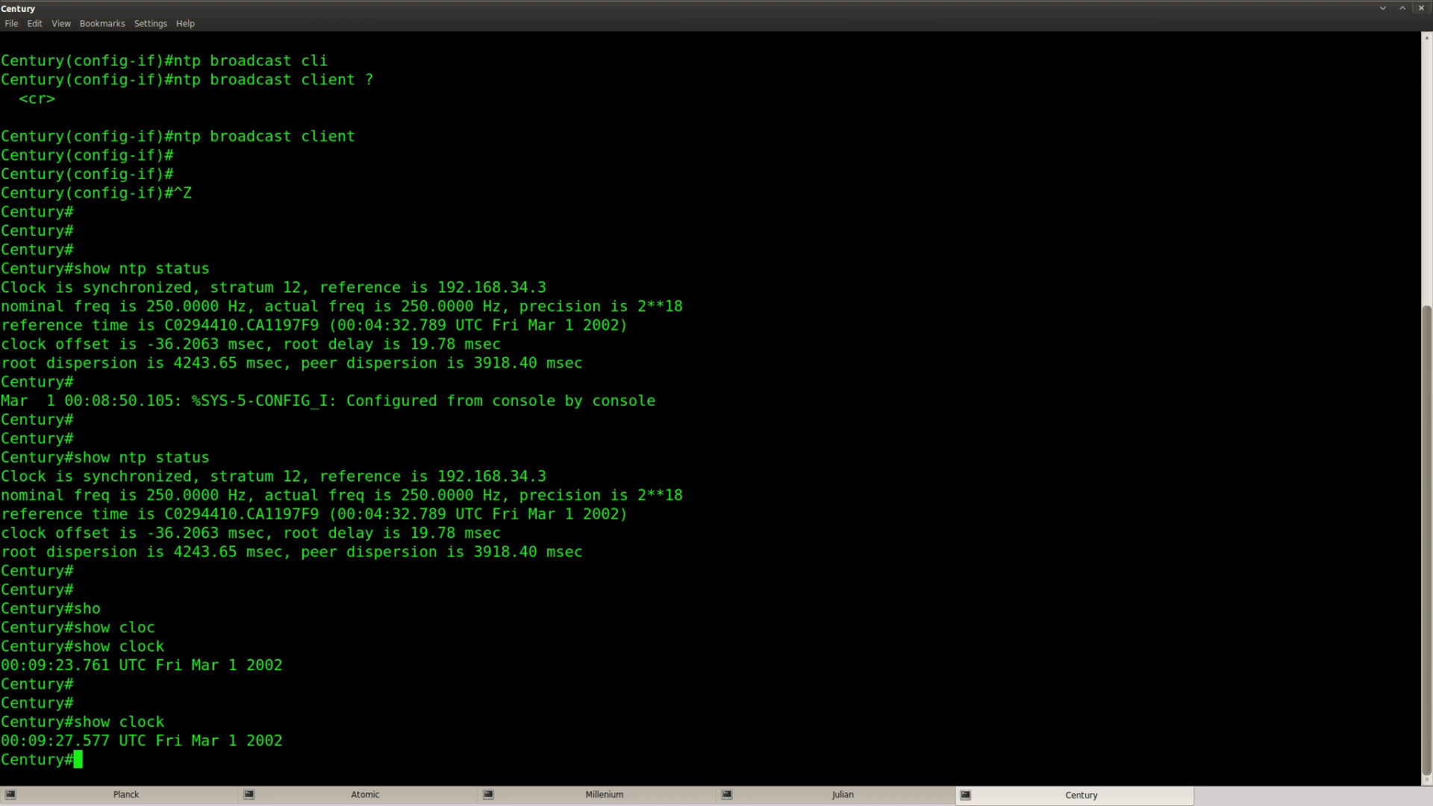
pyautogui.press('Up')
pyautogui.press('Return')
pyautogui.moveTo(291, 738); pyautogui.dragTo(0, 738)
pyautogui.press('Return')
pyautogui.press('Up')
pyautogui.press('Return')
pyautogui.press('Return')
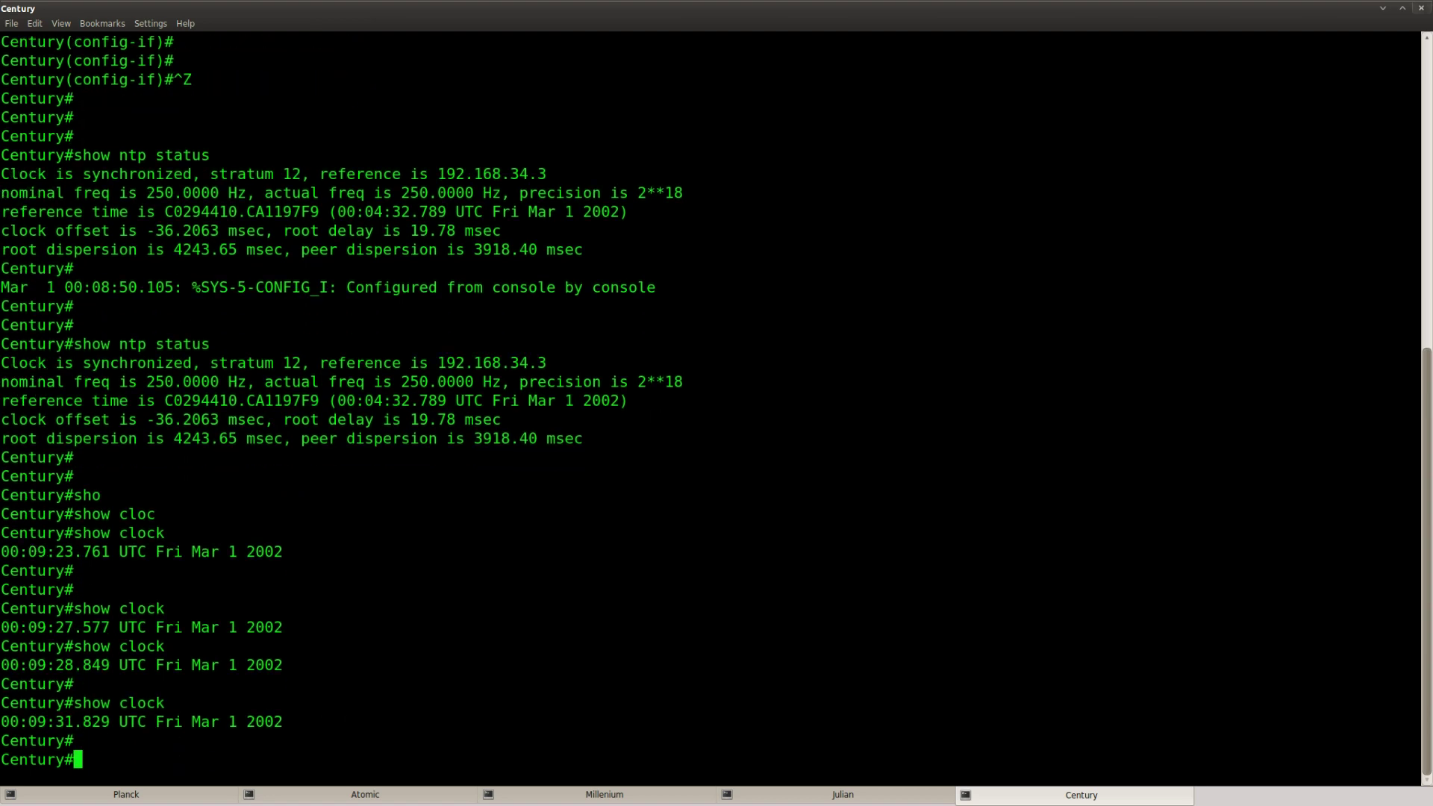
# - Run show ntp status twice on Century and check whether the clock reports being synchronized
pyautogui.press('Up')
pyautogui.press('Up')
pyautogui.press('Up')
pyautogui.press('Up')
pyautogui.press('Up')
pyautogui.press('Return')
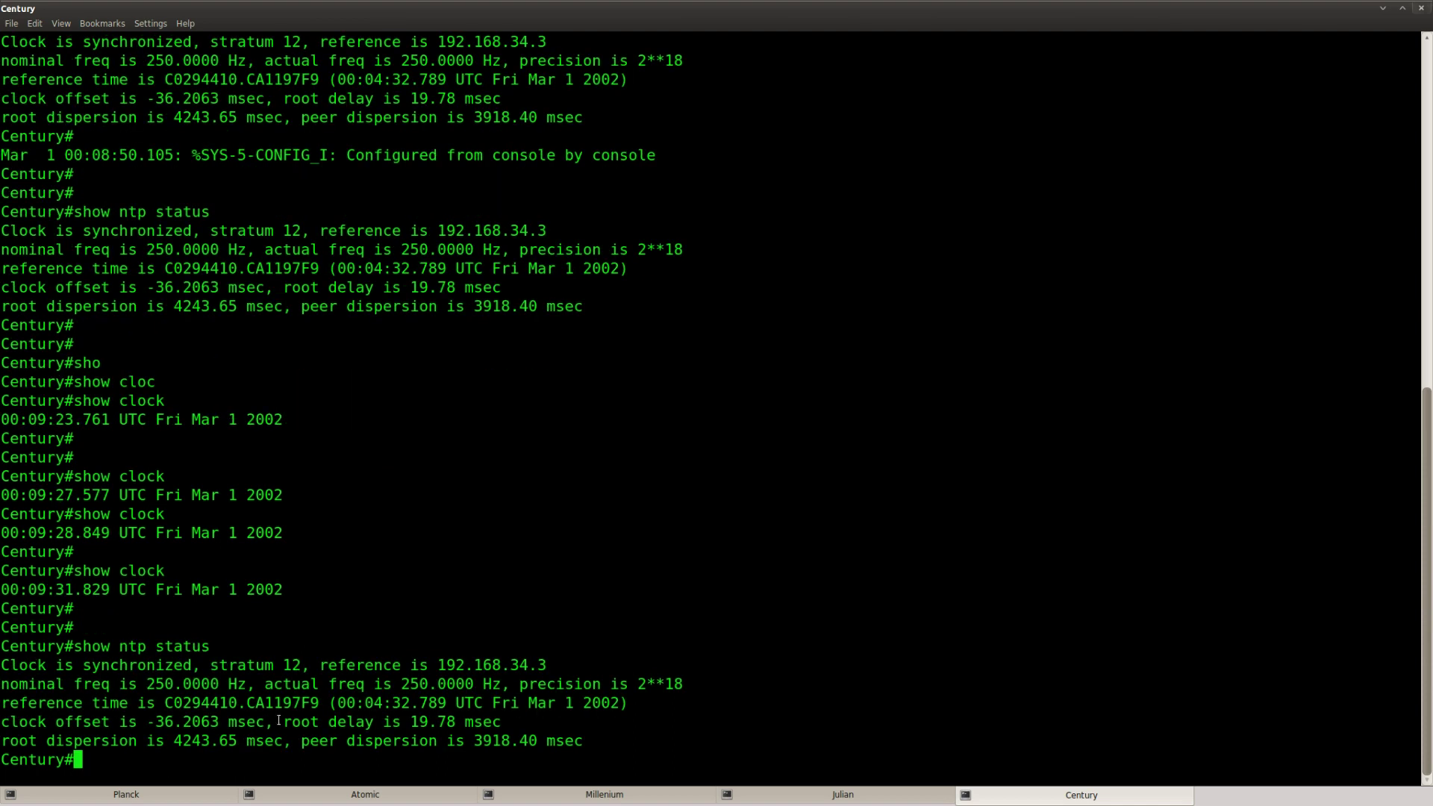
pyautogui.doubleClick(130, 665)
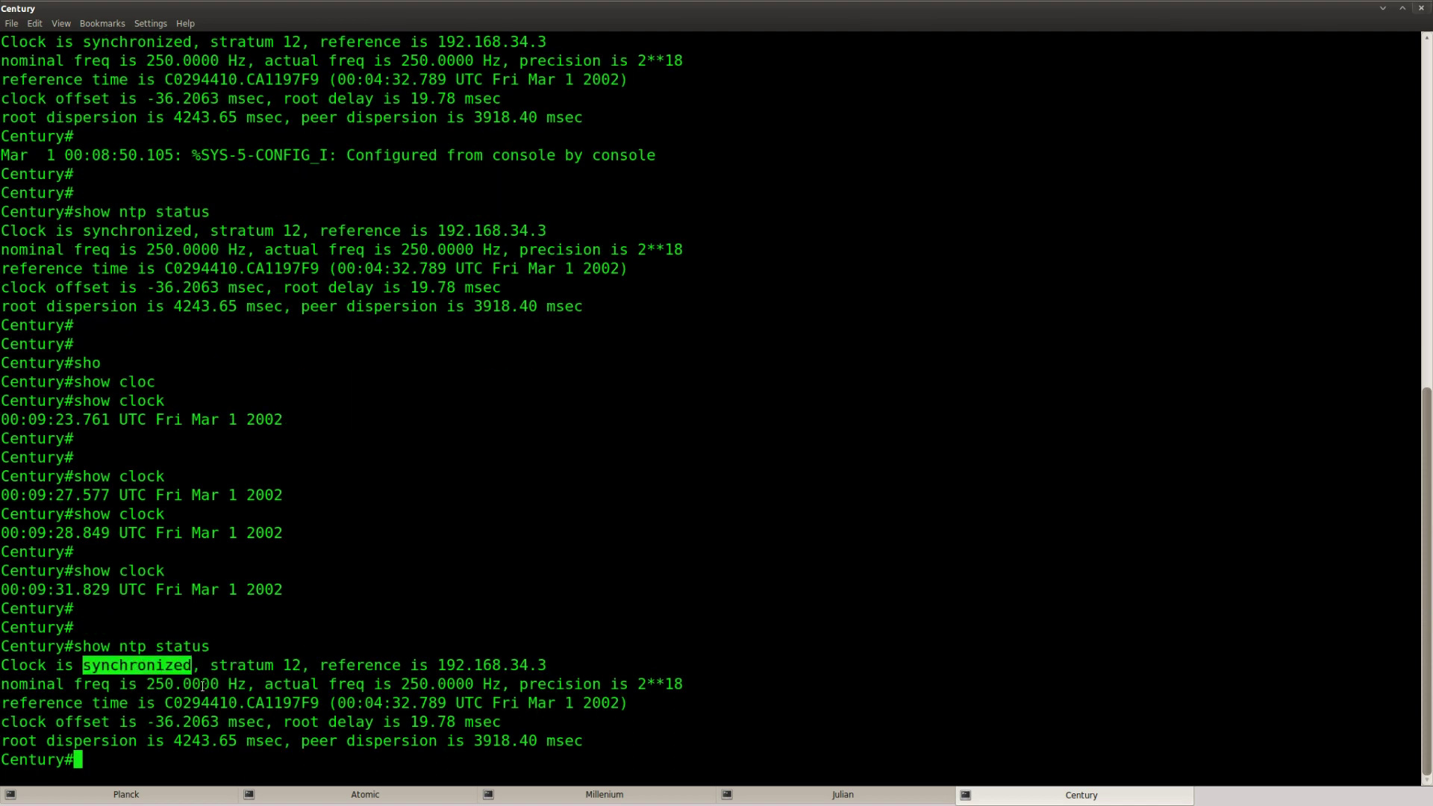
pyautogui.click(287, 735)
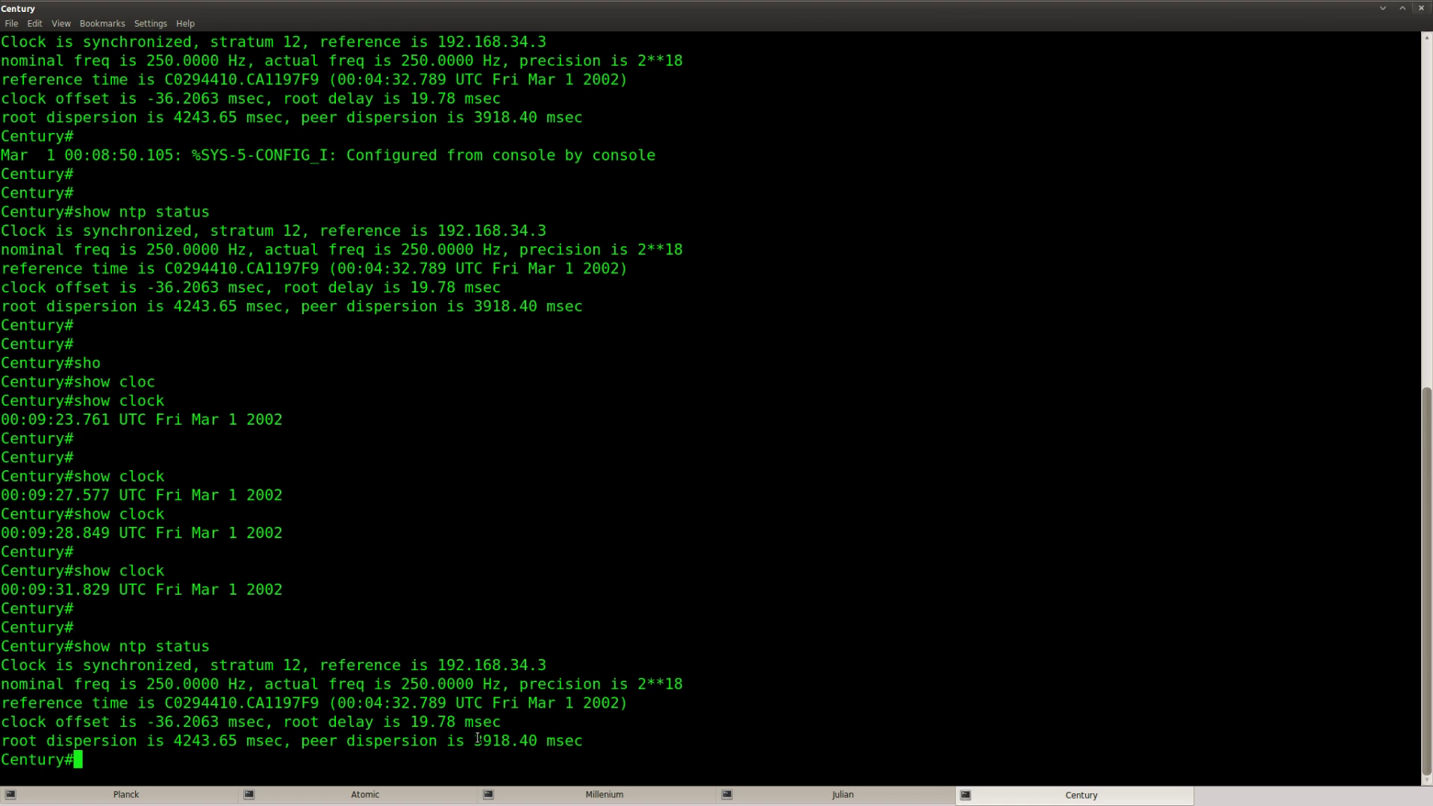
pyautogui.press('Return')
pyautogui.press('Return')
pyautogui.press('Up')
pyautogui.press('Return')
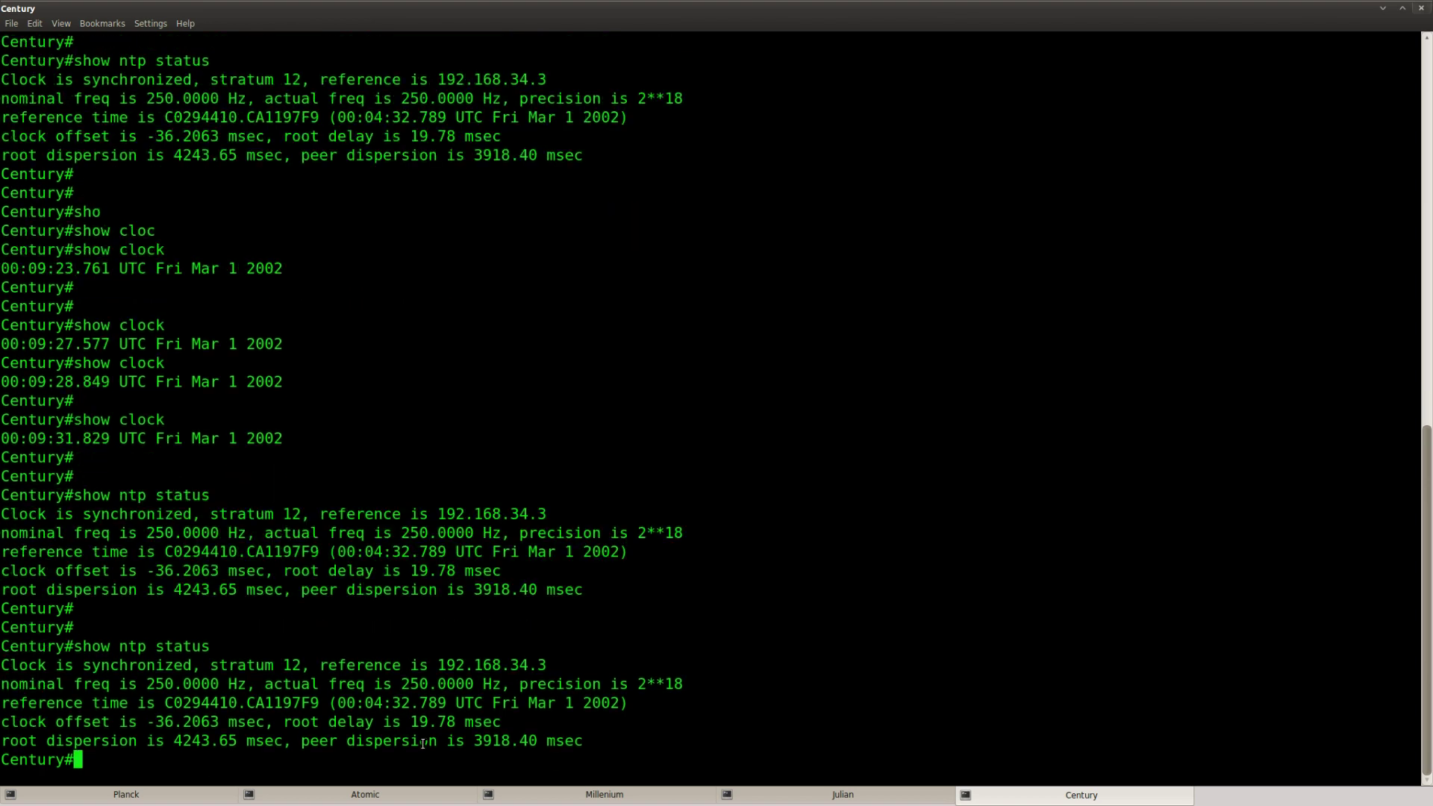
# - Display Century's current time once more with show clock
pyautogui.press('Up')
pyautogui.press('Up')
pyautogui.press('Return')
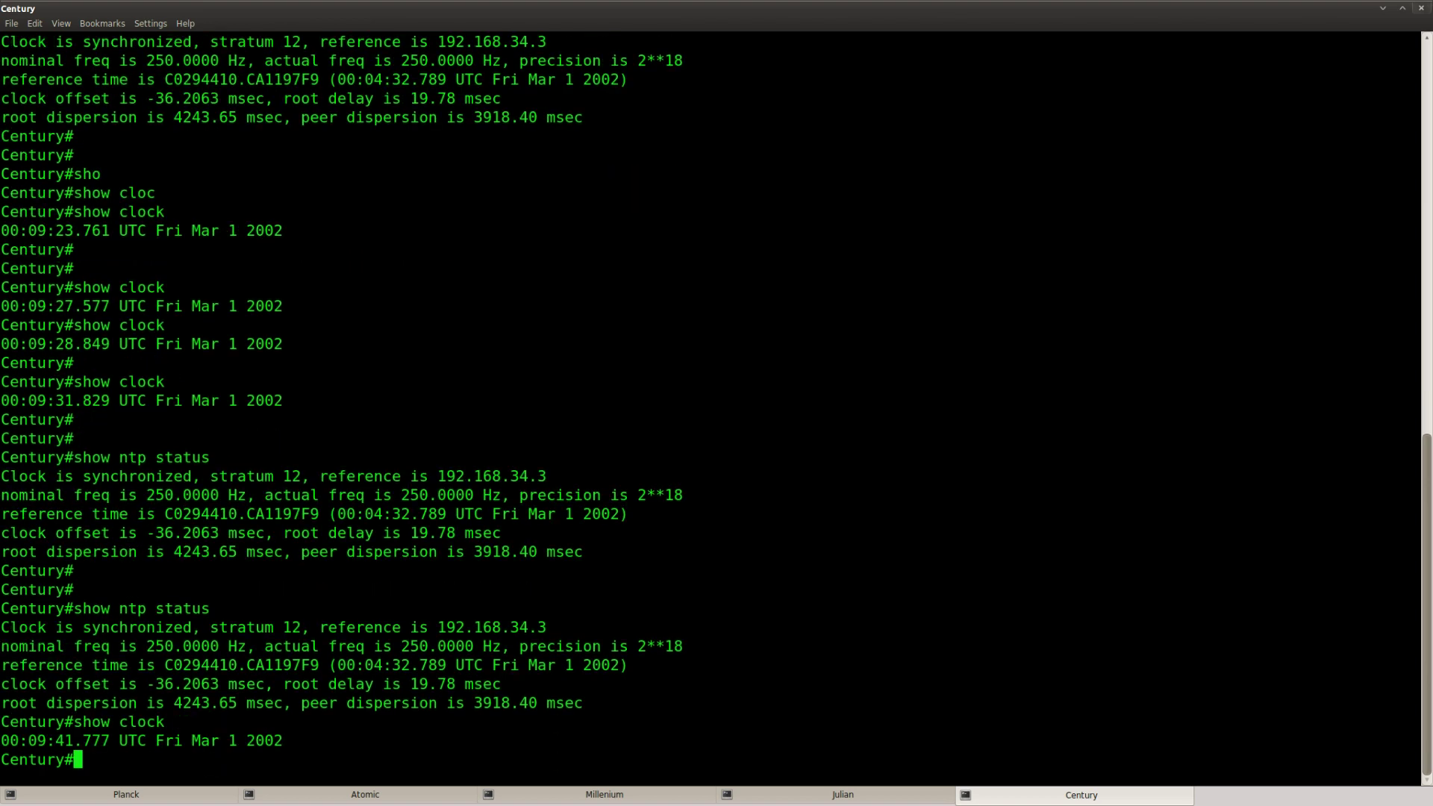
pyautogui.press('Return')
pyautogui.press('Return')
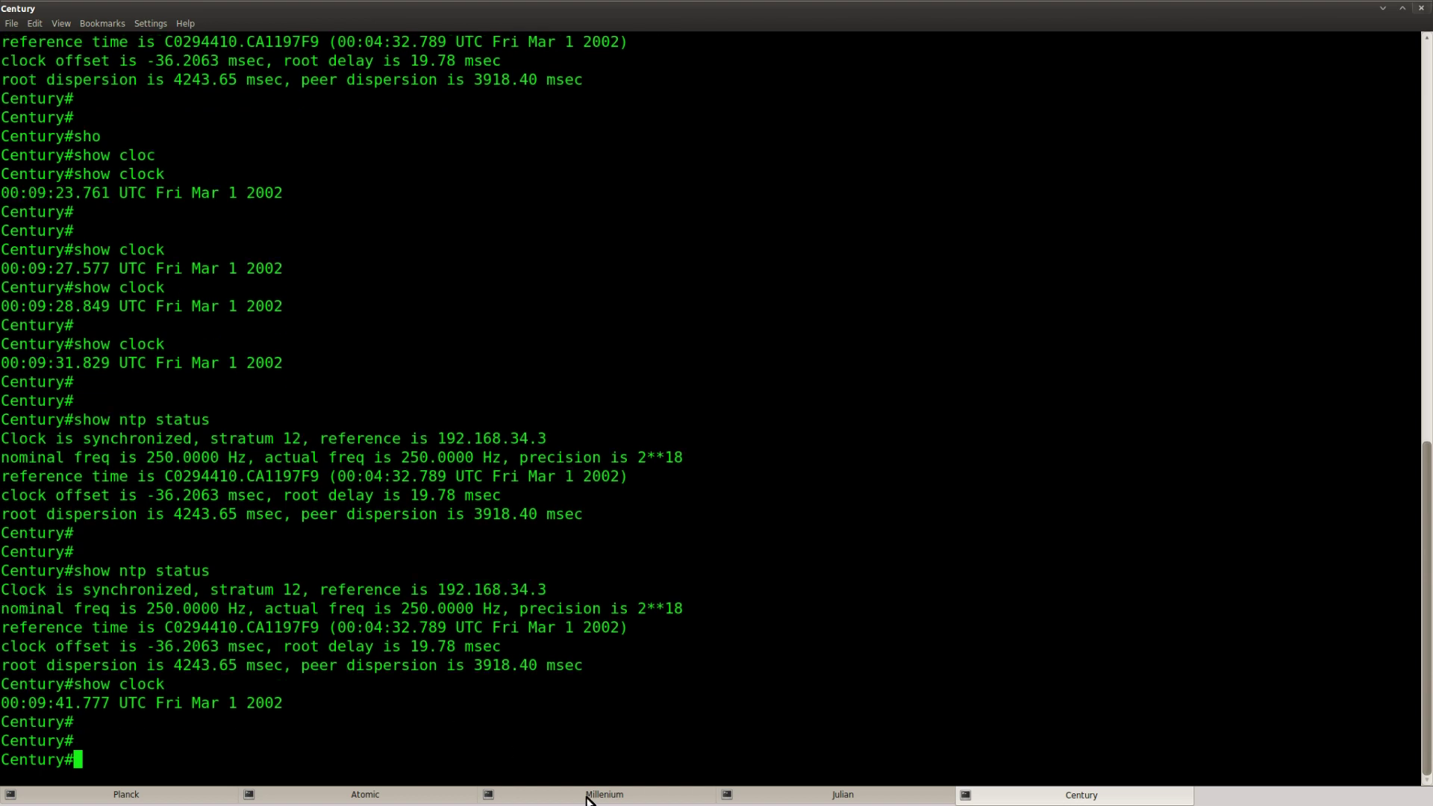
# - Switch to Millenium's console and run show ntp status twice to check its clock synchronization
pyautogui.click(593, 796)
pyautogui.press('Return')
pyautogui.press('Up')
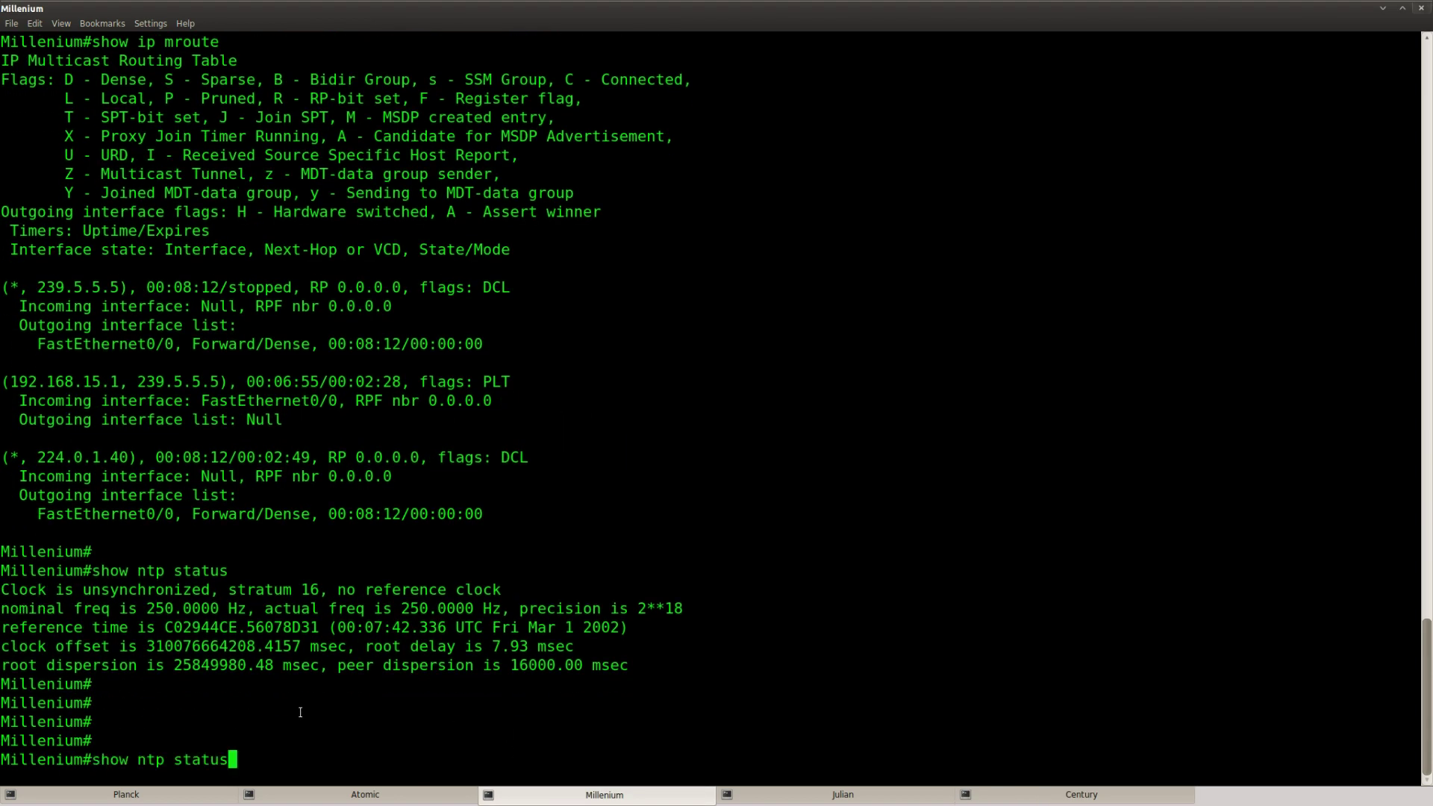
pyautogui.press('Return')
pyautogui.press('Return')
pyautogui.press('Return')
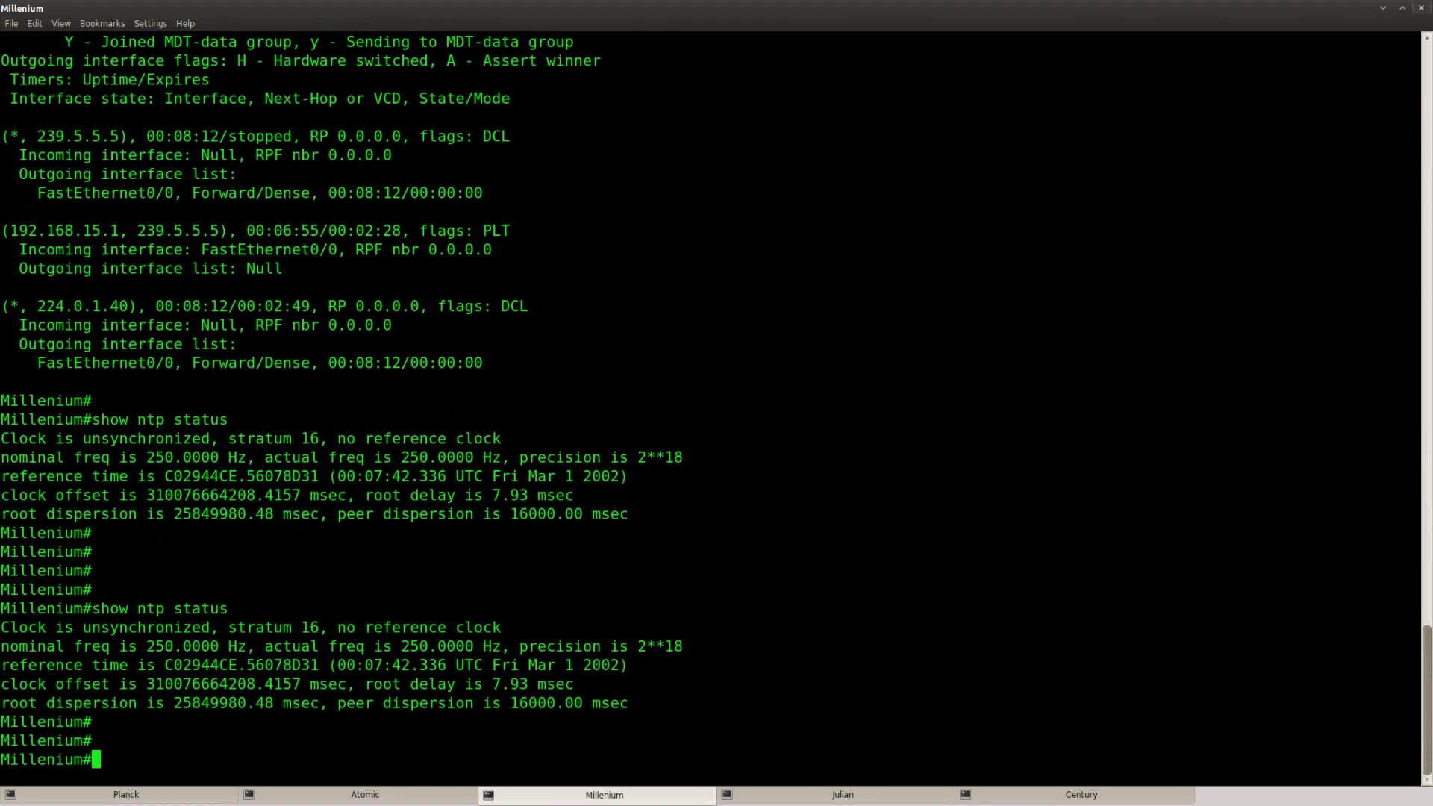
pyautogui.press('Return')
pyautogui.press('Up')
pyautogui.press('Return')
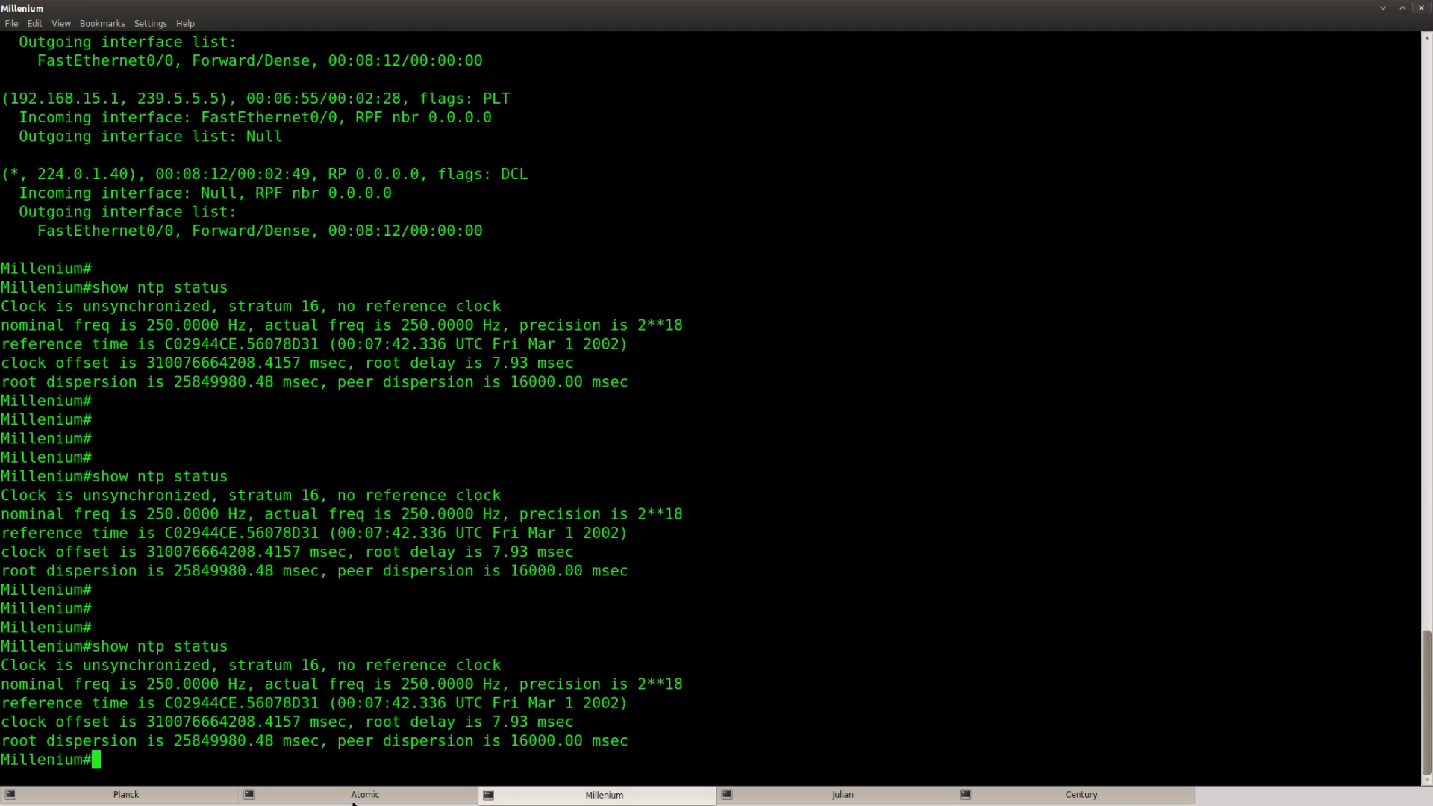
# - Switch to Planck's console, display the running configuration with show run and check the ip multicast-routing line and the interfaces
pyautogui.click(167, 795)
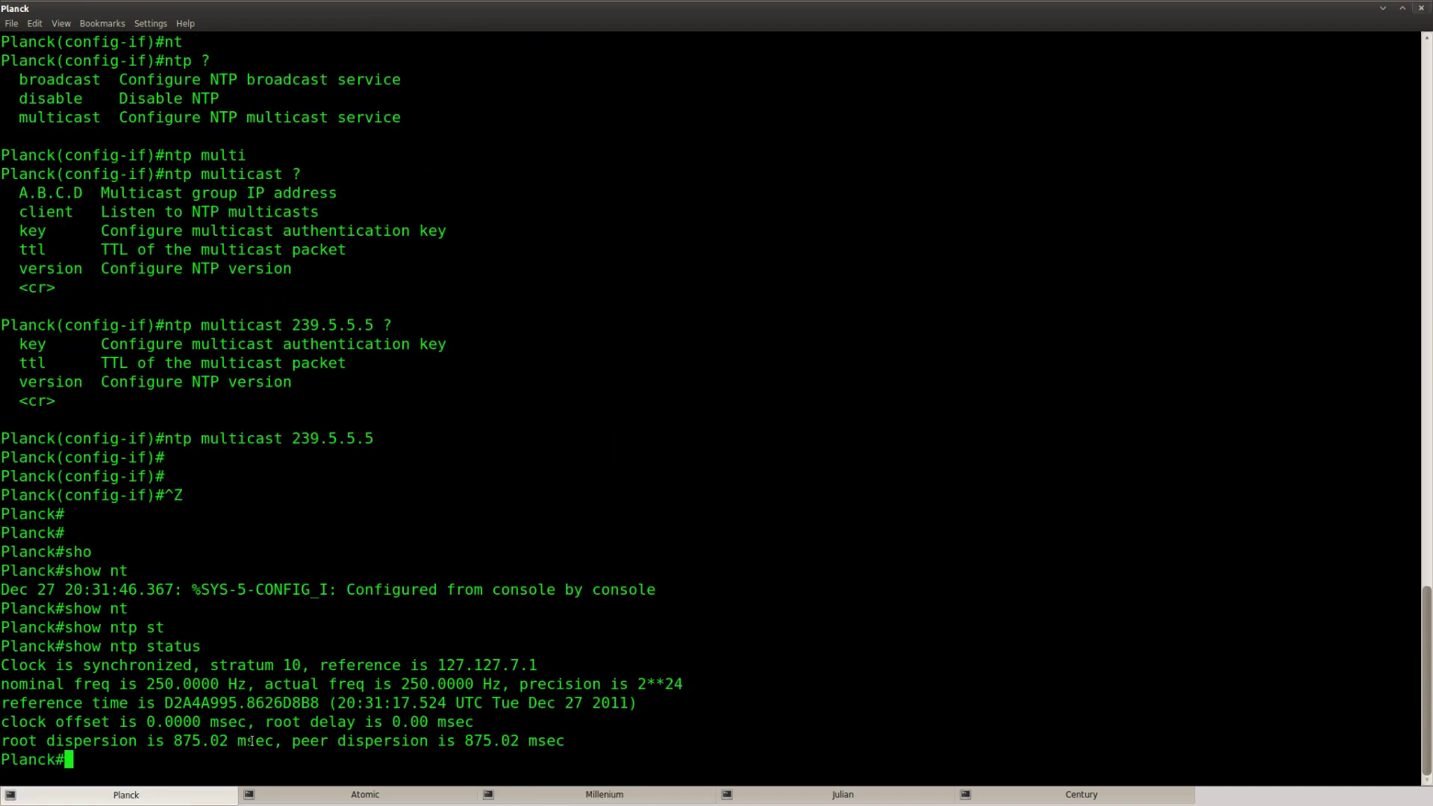
pyautogui.press('Return')
pyautogui.press('Return')
pyautogui.press('Up')
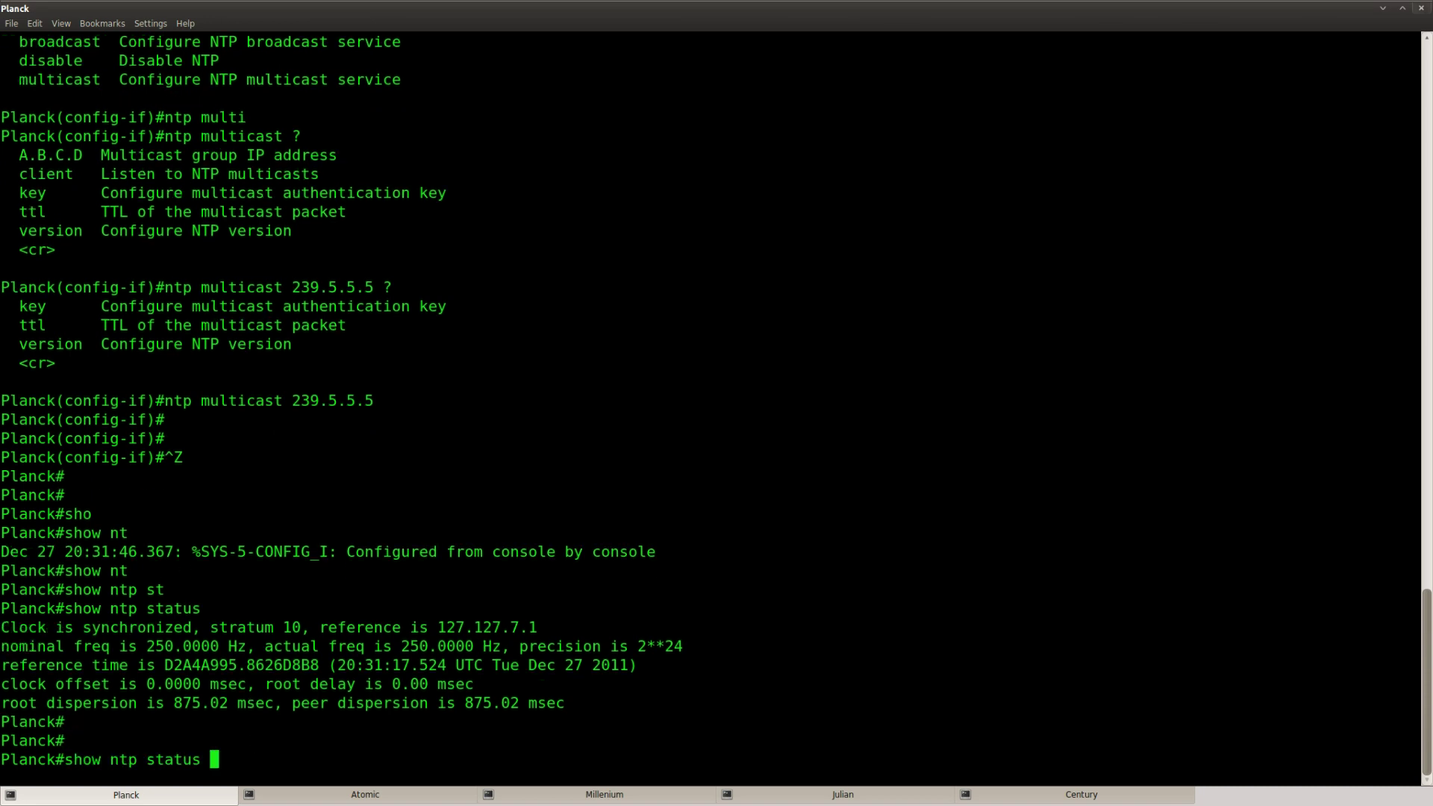
pyautogui.hotkey('ctrl', 'u')
pyautogui.write('show run')
pyautogui.press('Return')
pyautogui.press('space')
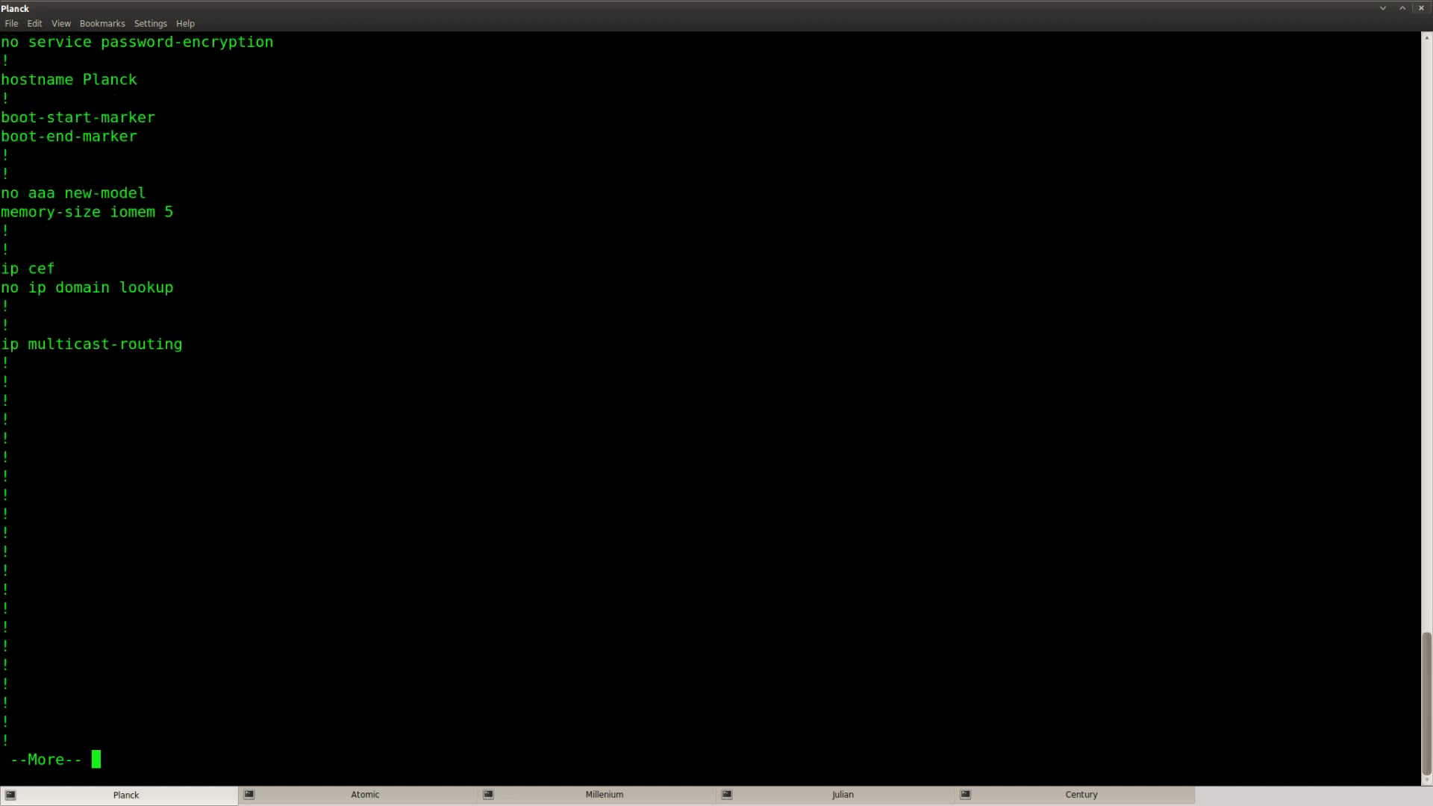
pyautogui.moveTo(191, 344); pyautogui.dragTo(2, 344)
pyautogui.press('space')
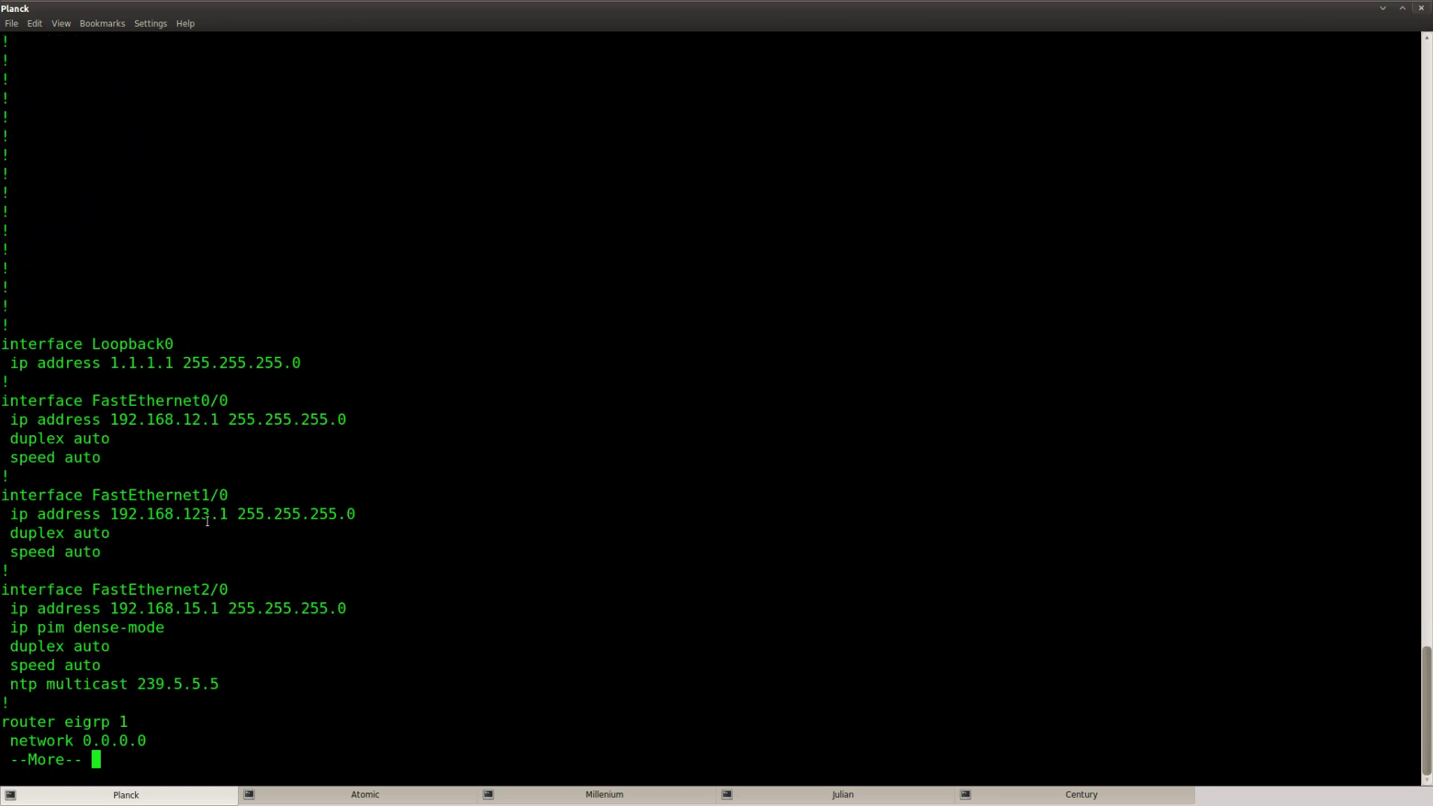
# - Page through the rest of Planck's running configuration to the end, checking the ntp master and ntp peer lines
pyautogui.press('Return')
pyautogui.press('Return')
pyautogui.press('Return')
pyautogui.press('Return')
pyautogui.press('Return')
pyautogui.press('Return')
pyautogui.press('Return')
pyautogui.press('Return')
pyautogui.press('Return')
pyautogui.press('Return')
pyautogui.press('Return')
pyautogui.press('Return')
pyautogui.press('Return')
pyautogui.press('Return')
pyautogui.press('Return')
pyautogui.press('Return')
pyautogui.press('Return')
pyautogui.press('Return')
pyautogui.press('Return')
pyautogui.press('Return')
pyautogui.press('Return')
pyautogui.press('Return')
pyautogui.press('Return')
pyautogui.press('Return')
pyautogui.press('Return')
pyautogui.press('Return')
pyautogui.press('Return')
pyautogui.press('Return')
pyautogui.press('Return')
pyautogui.press('Return')
pyautogui.press('Return')
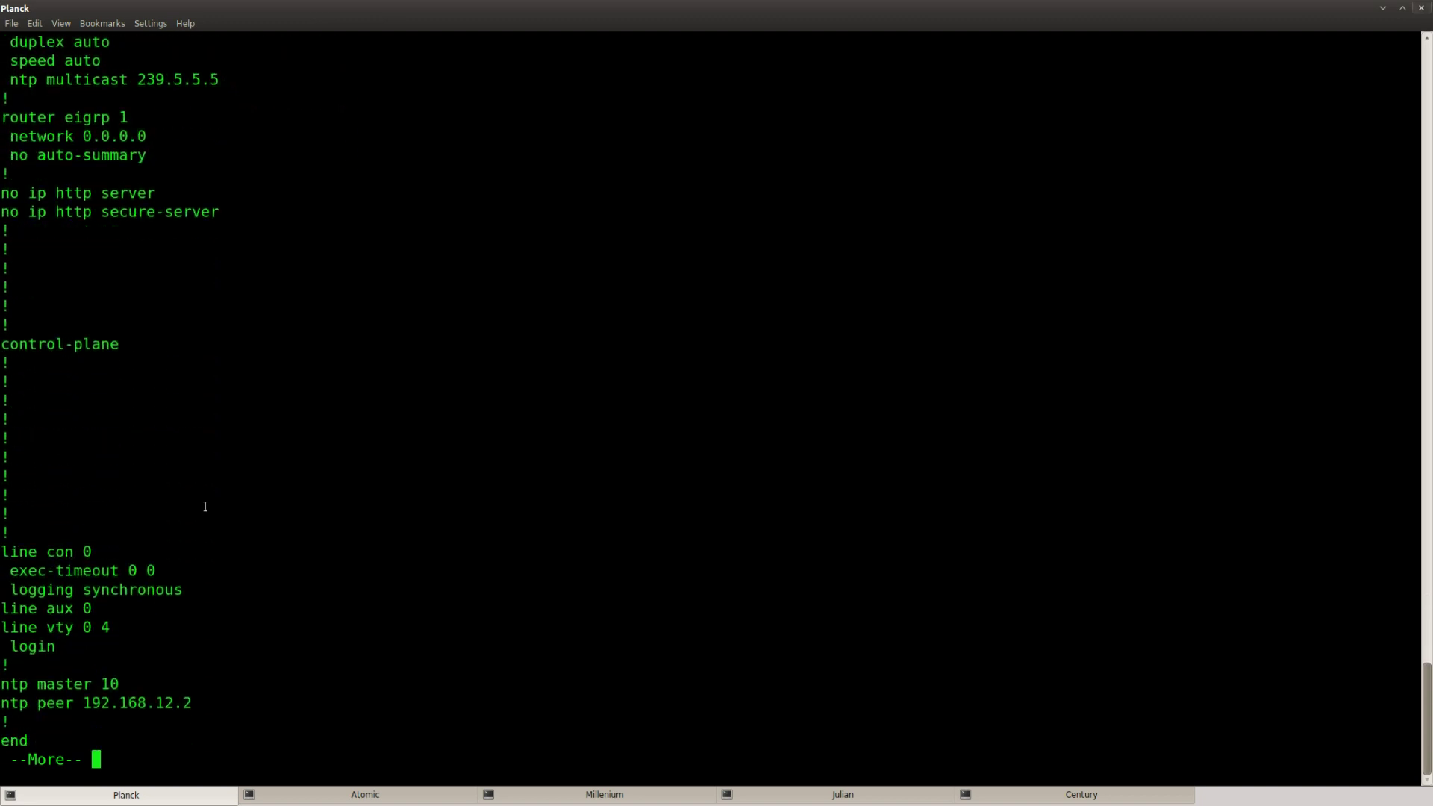
pyautogui.press('Return')
pyautogui.press('Return')
pyautogui.press('Return')
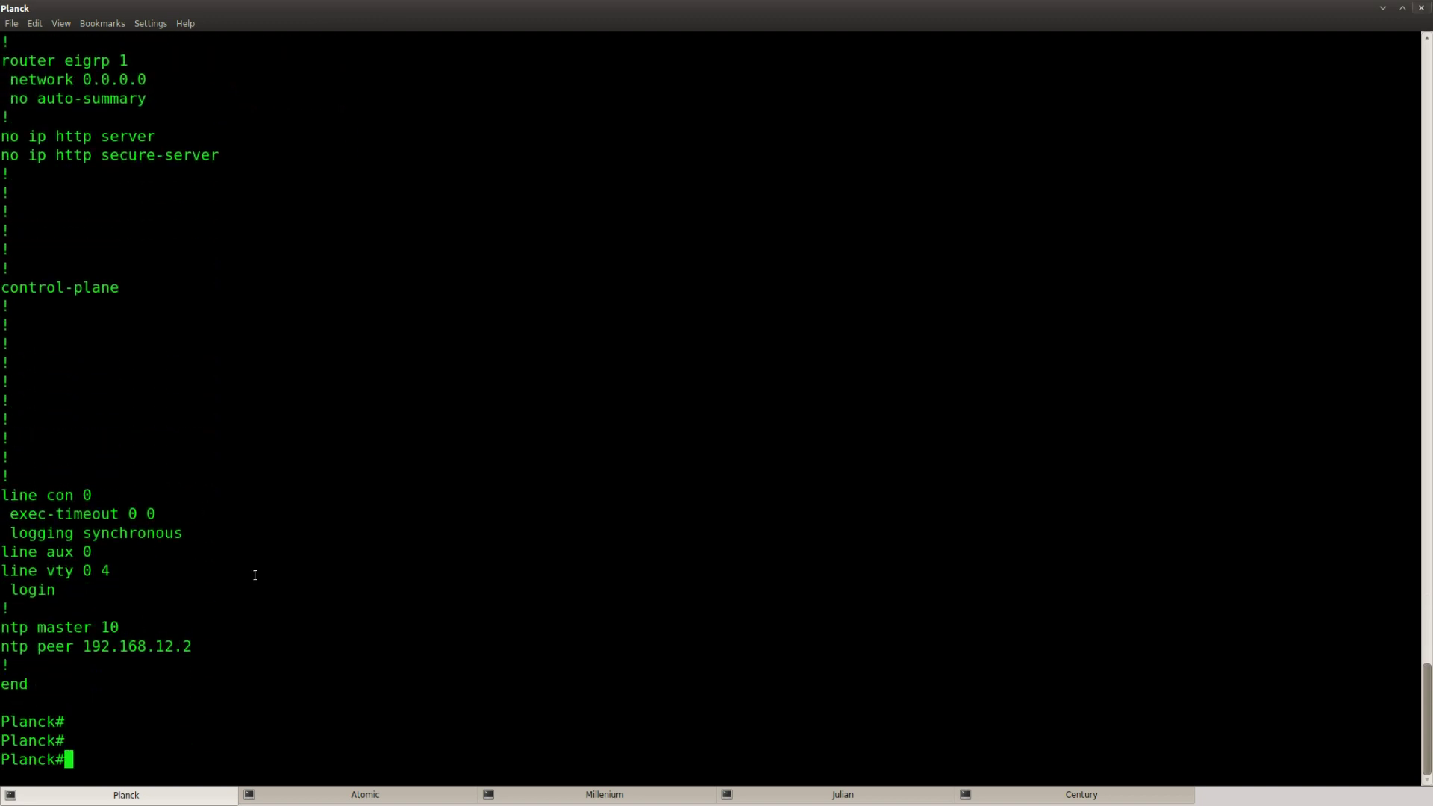
# - Go back to FastEthernet2/0 in Planck's configuration and review its ntp multicast 239.5.5.5 and ip pim dense-mode lines
pyautogui.scroll(5, 254, 575)
pyautogui.scroll(2, 378, 544)
pyautogui.moveTo(219, 419); pyautogui.dragTo(10, 420)
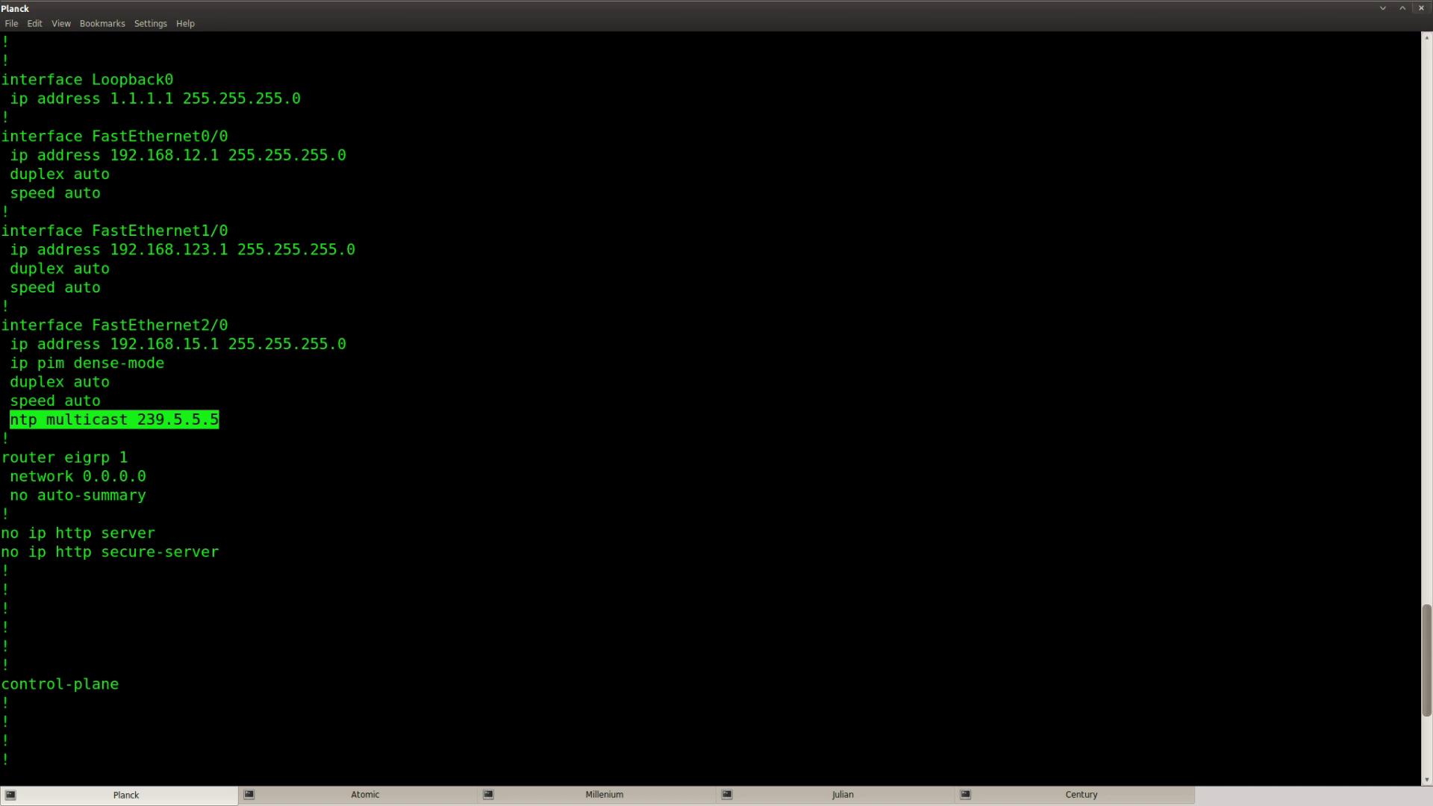
pyautogui.moveTo(177, 363); pyautogui.dragTo(15, 363)
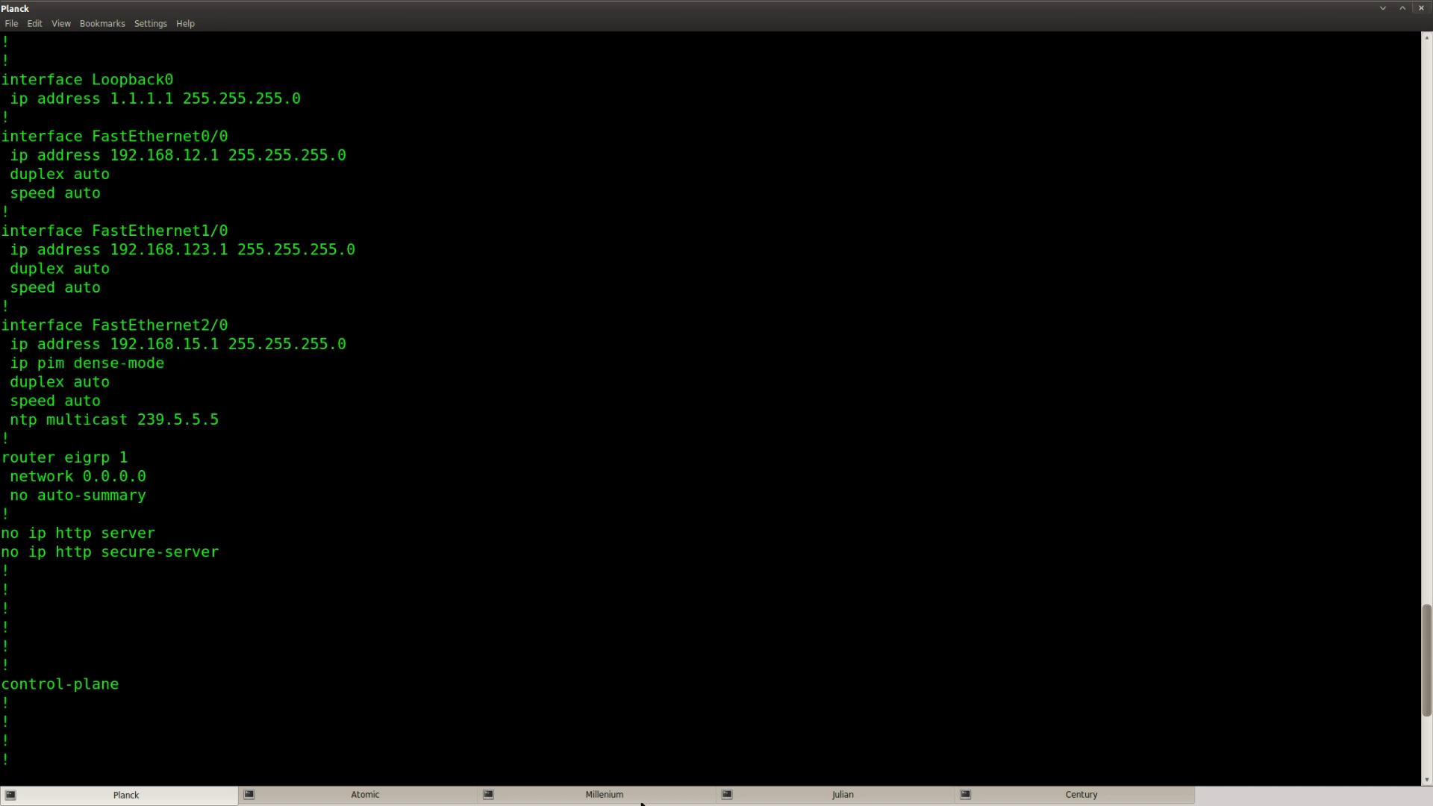
# - Return to Millenium's console, rerun show ntp status and check the clock's synchronization line
pyautogui.click(657, 795)
pyautogui.press('Return')
pyautogui.press('Return')
pyautogui.press('Up')
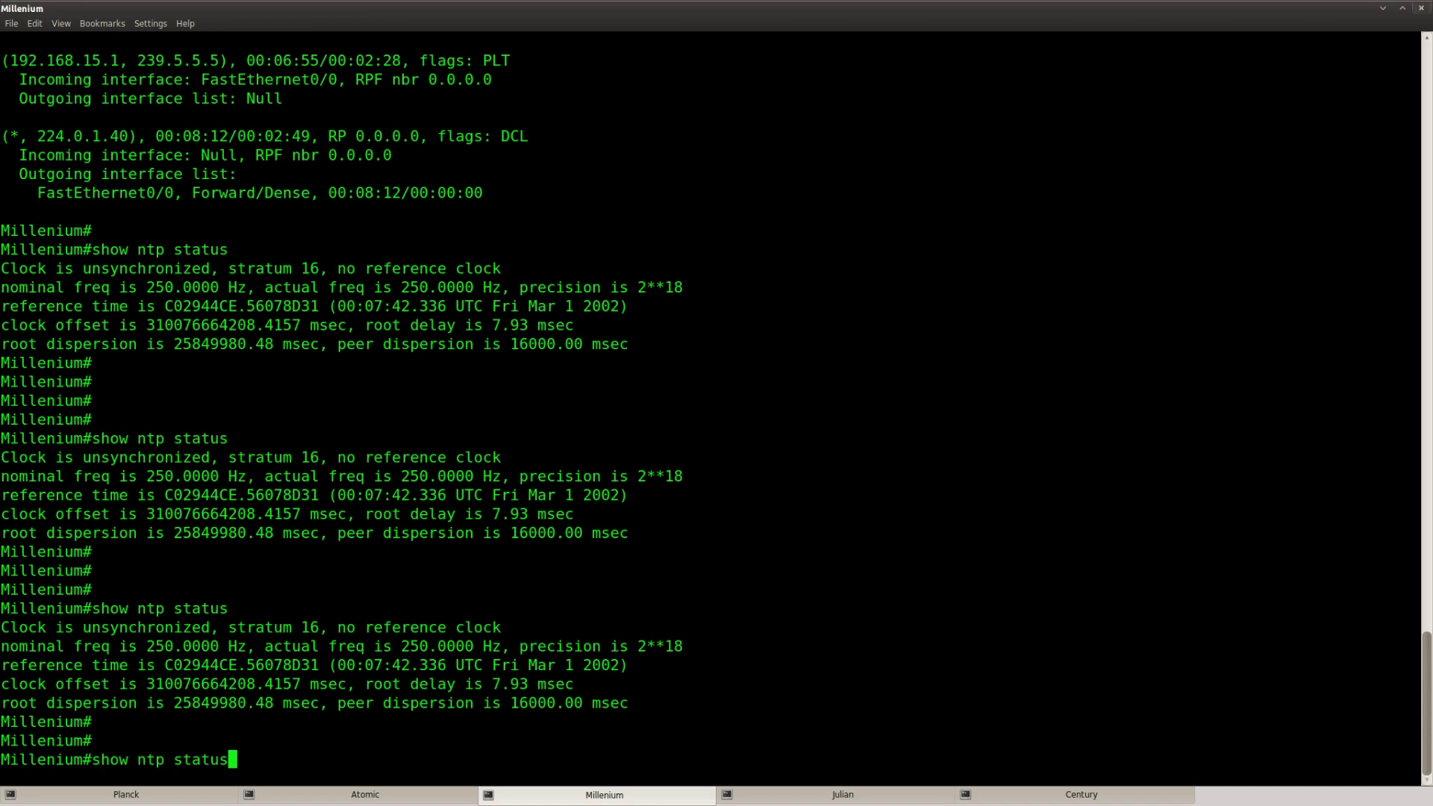
pyautogui.press('Return')
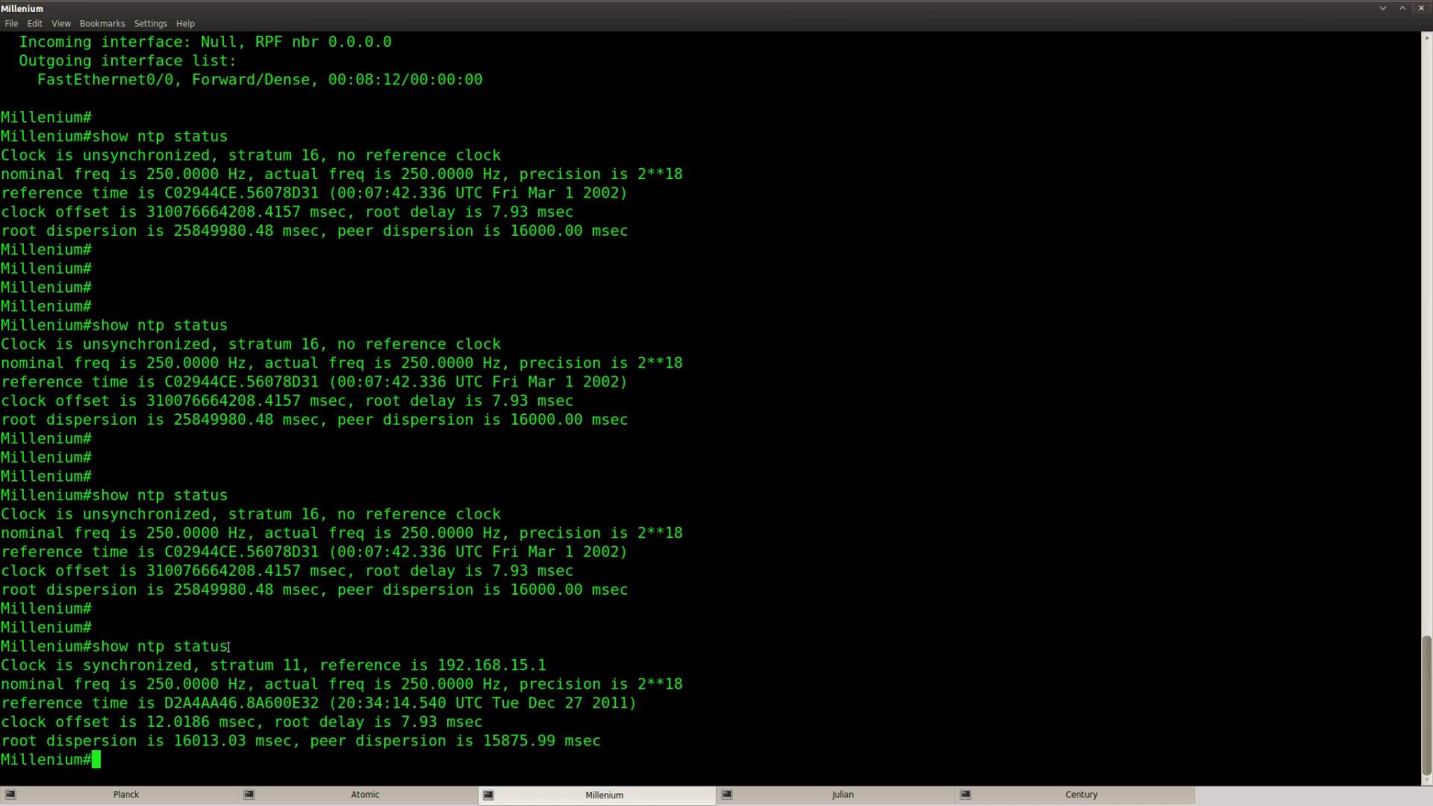
pyautogui.moveTo(227, 646); pyautogui.dragTo(92, 647)
pyautogui.moveTo(193, 665); pyautogui.dragTo(0, 667)
pyautogui.click(195, 712)
pyautogui.press('Return')
pyautogui.press('Return')
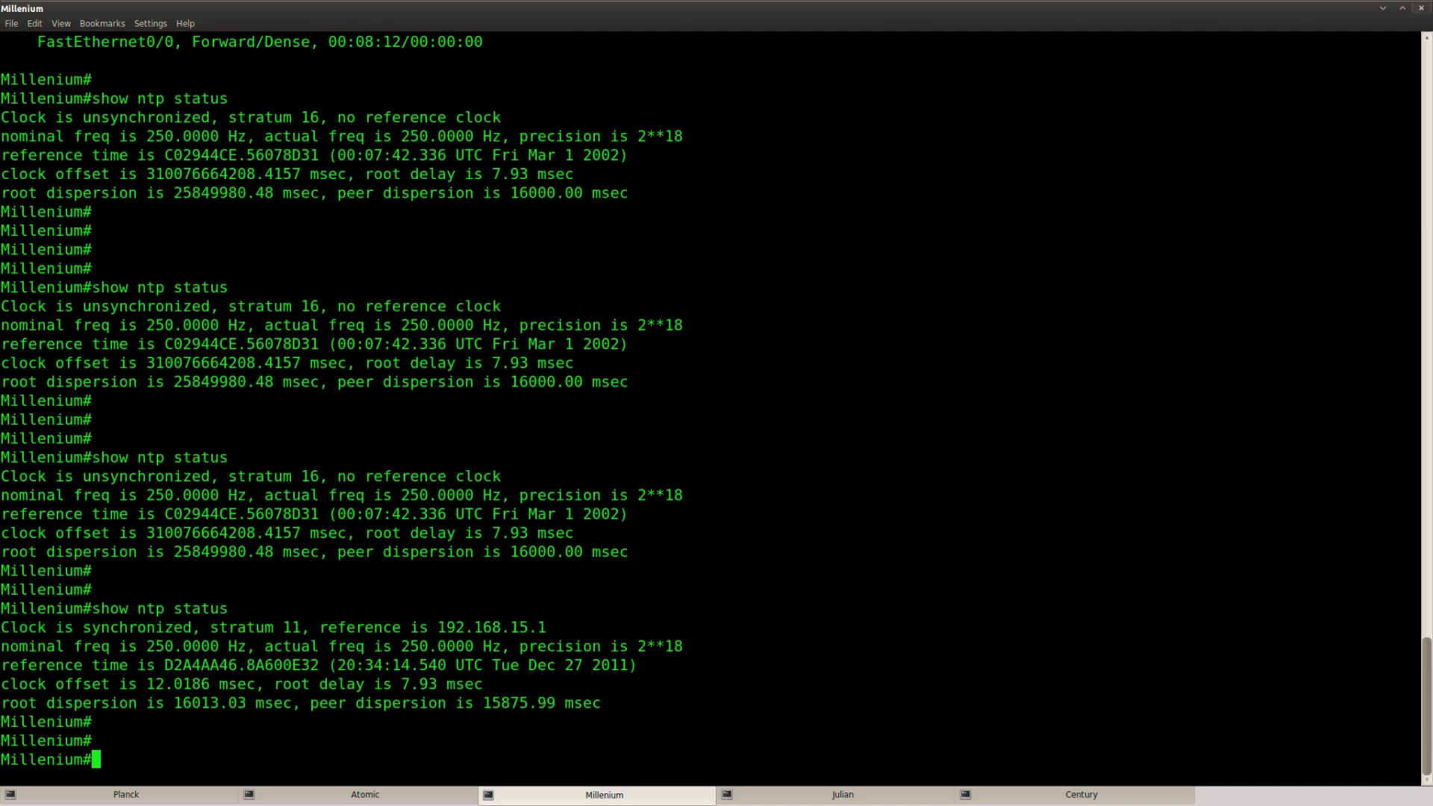
# - Display Millenium's current time with show clock and check the date and time
pyautogui.write('sho')
pyautogui.press('Tab')
pyautogui.write('cloc')
pyautogui.press('Tab')
pyautogui.press('Return')
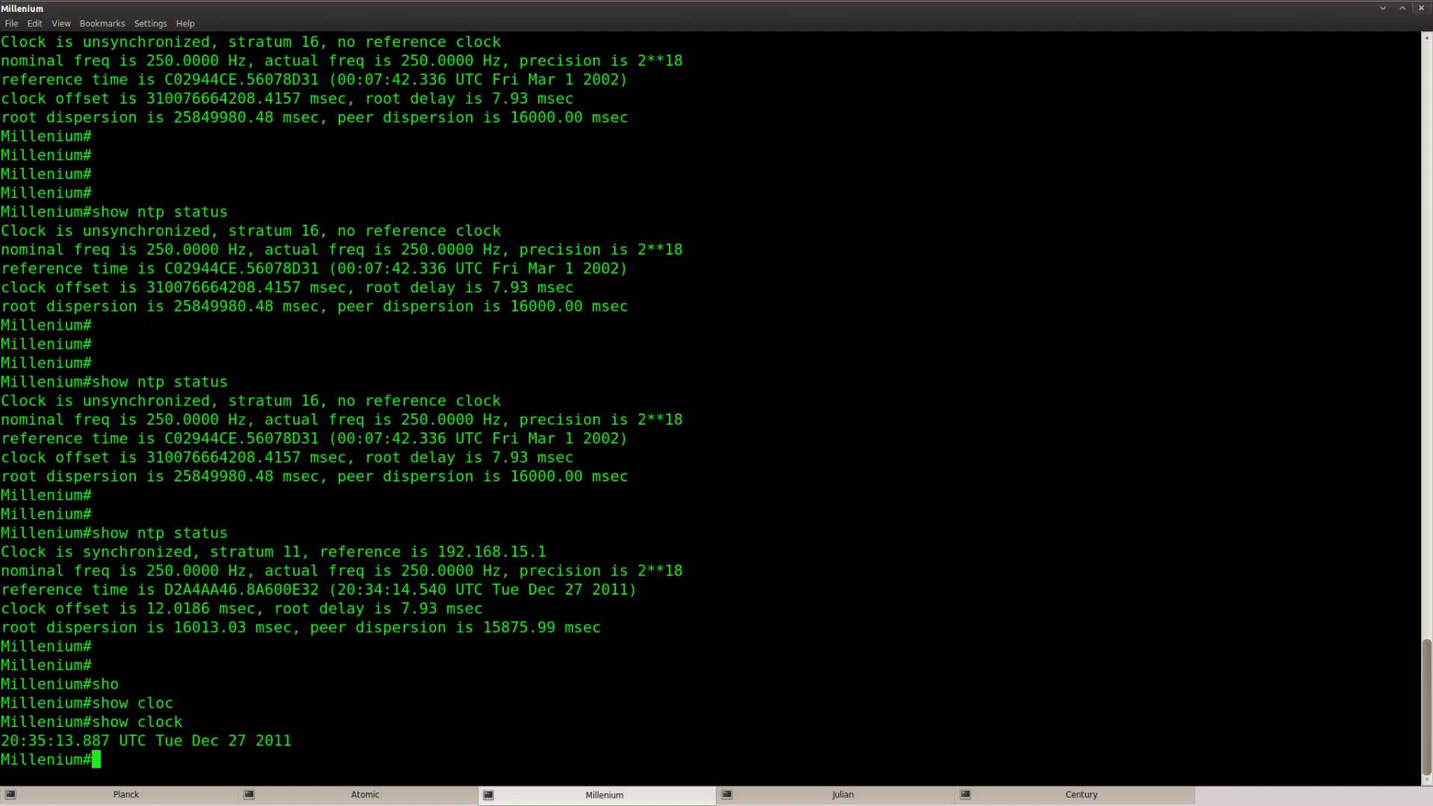
pyautogui.moveTo(292, 742); pyautogui.dragTo(5, 742)
pyautogui.click(348, 707)
pyautogui.press('Return')
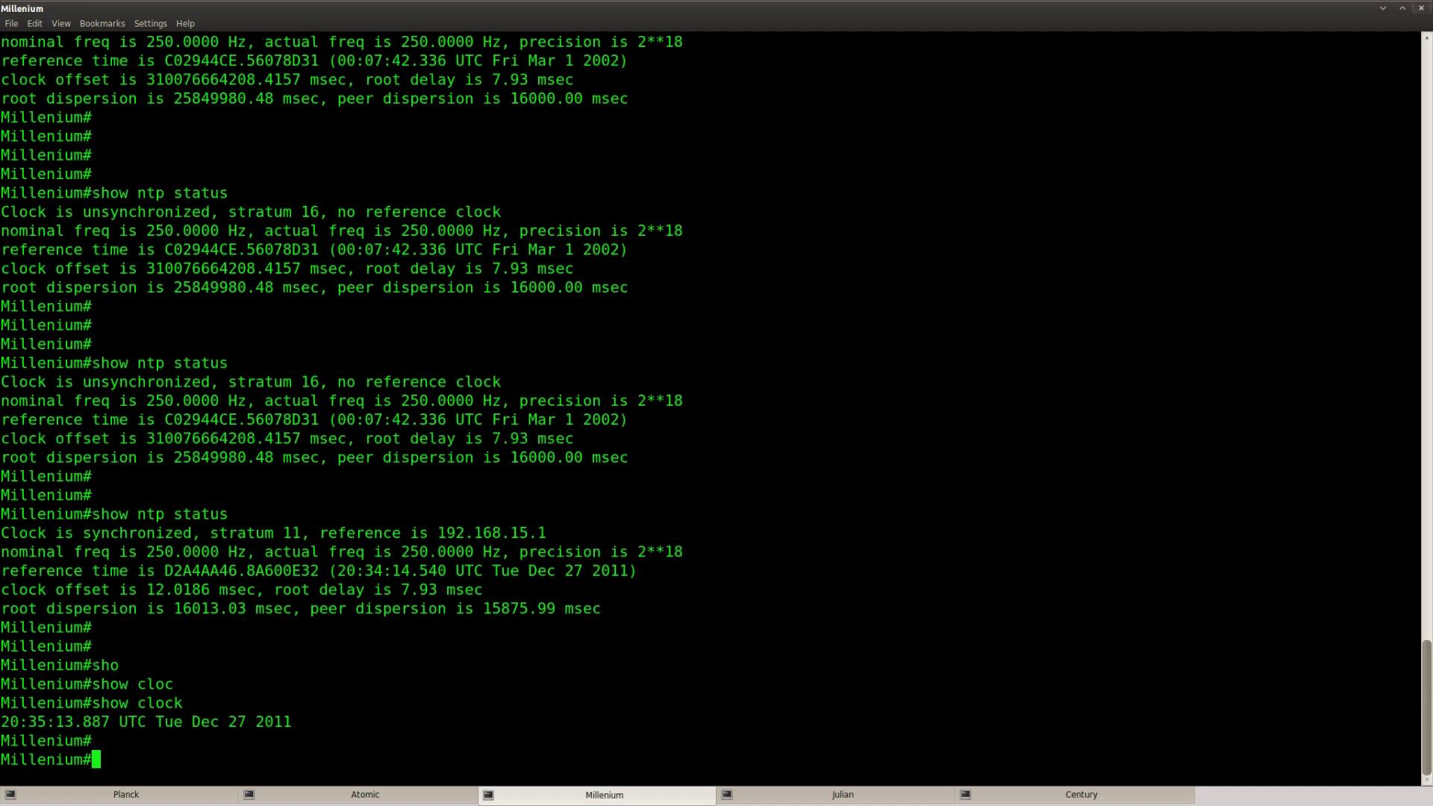
# - Switch to Julian's console and rerun show clock to check its time
pyautogui.click(804, 795)
pyautogui.click(693, 730)
pyautogui.press('Up')
pyautogui.press('Return')
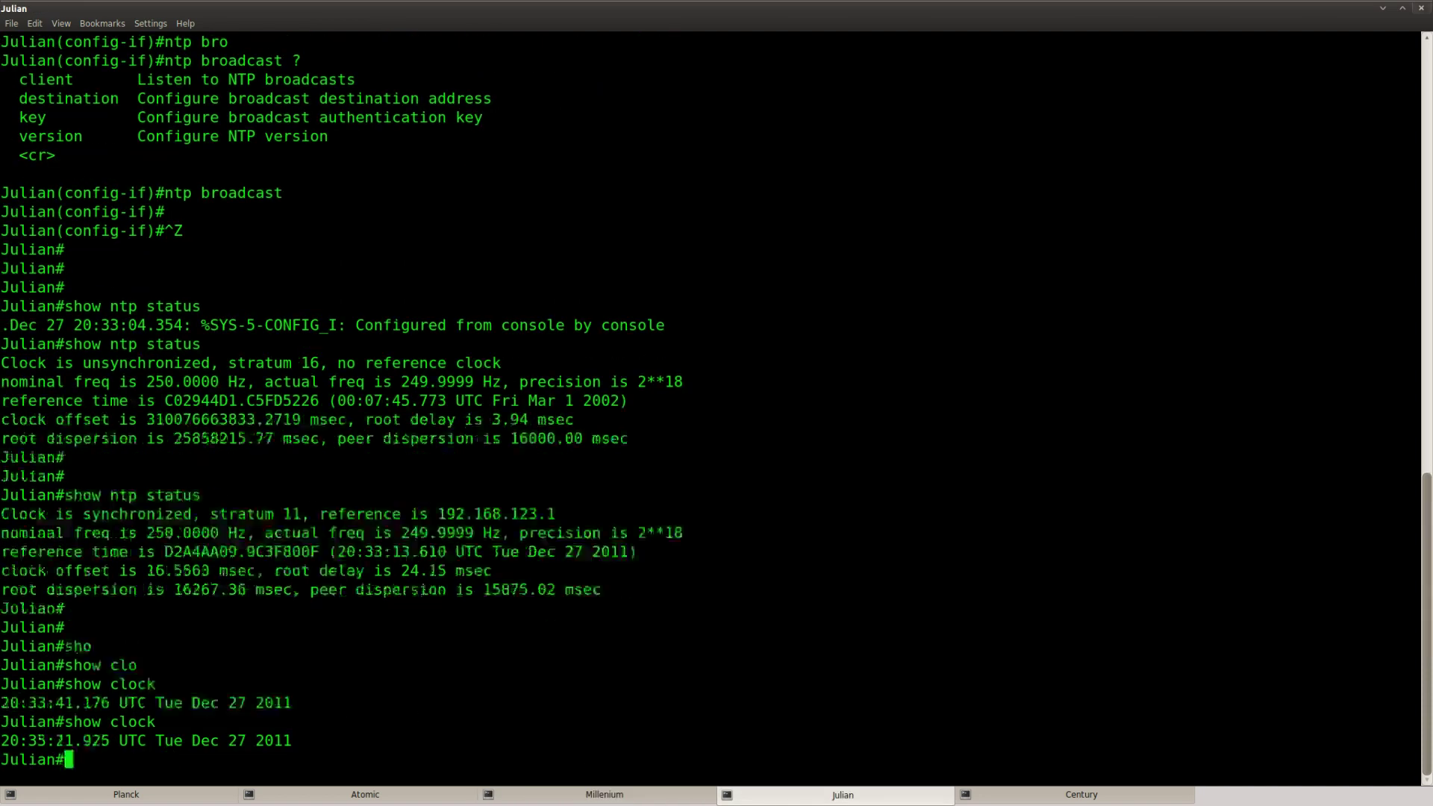
# - Switch to Century's console and run show clock three times to compare its time with Julian's
pyautogui.hotkey('alt', 'Tab')
pyautogui.press('Up')
pyautogui.press('Return')
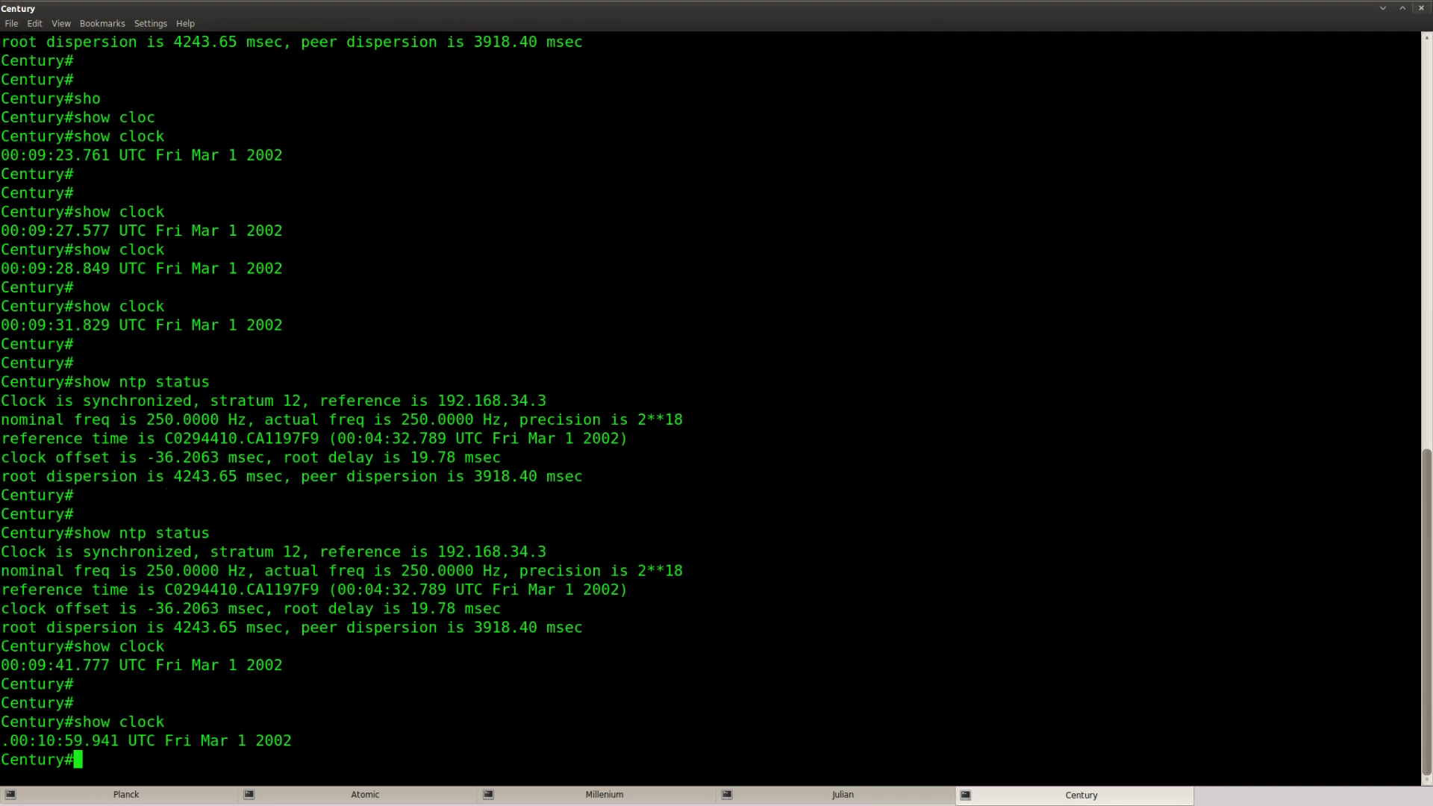
pyautogui.press('Return')
pyautogui.press('Up')
pyautogui.press('Return')
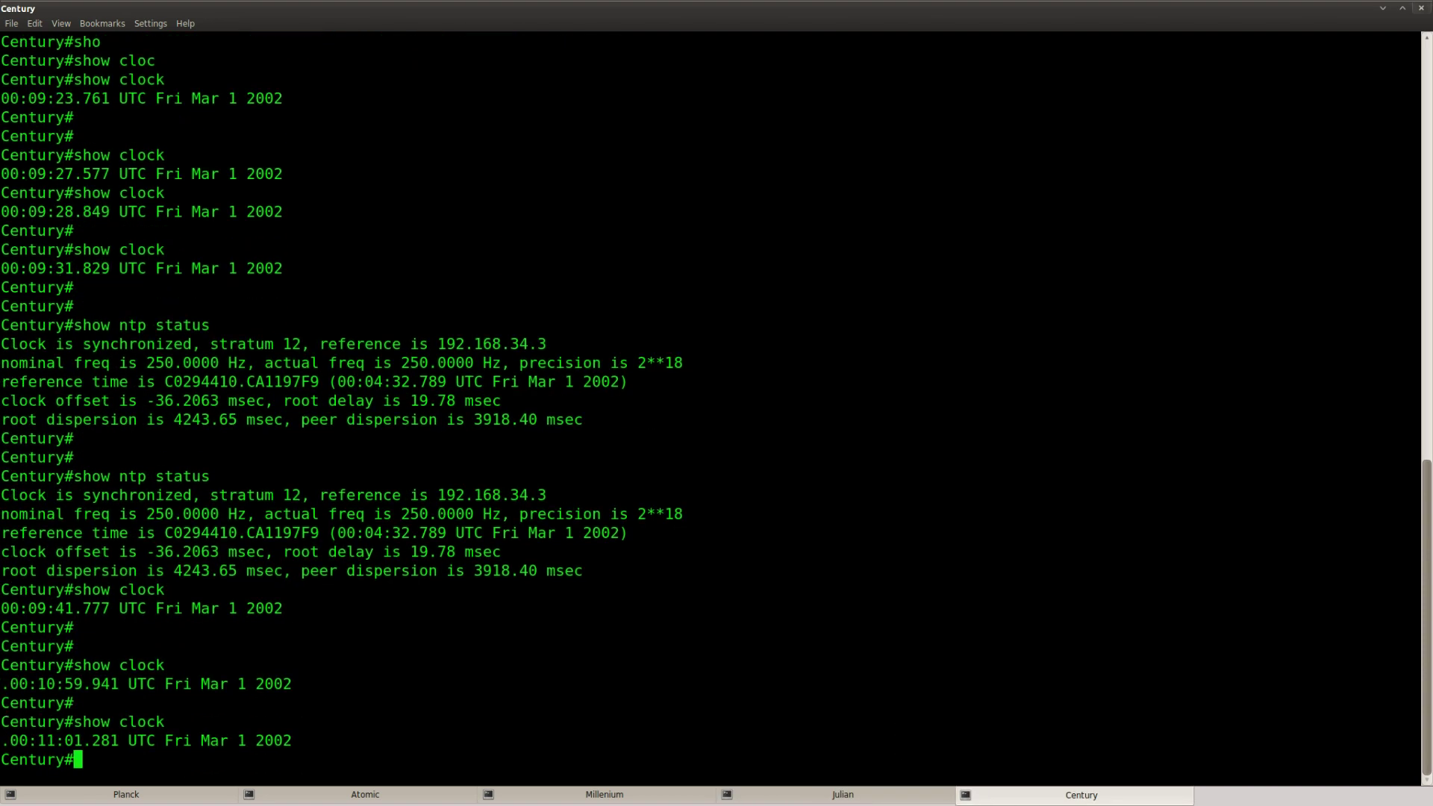
pyautogui.press('Return')
pyautogui.press('Return')
pyautogui.press('Up')
pyautogui.press('Return')
pyautogui.press('Return')
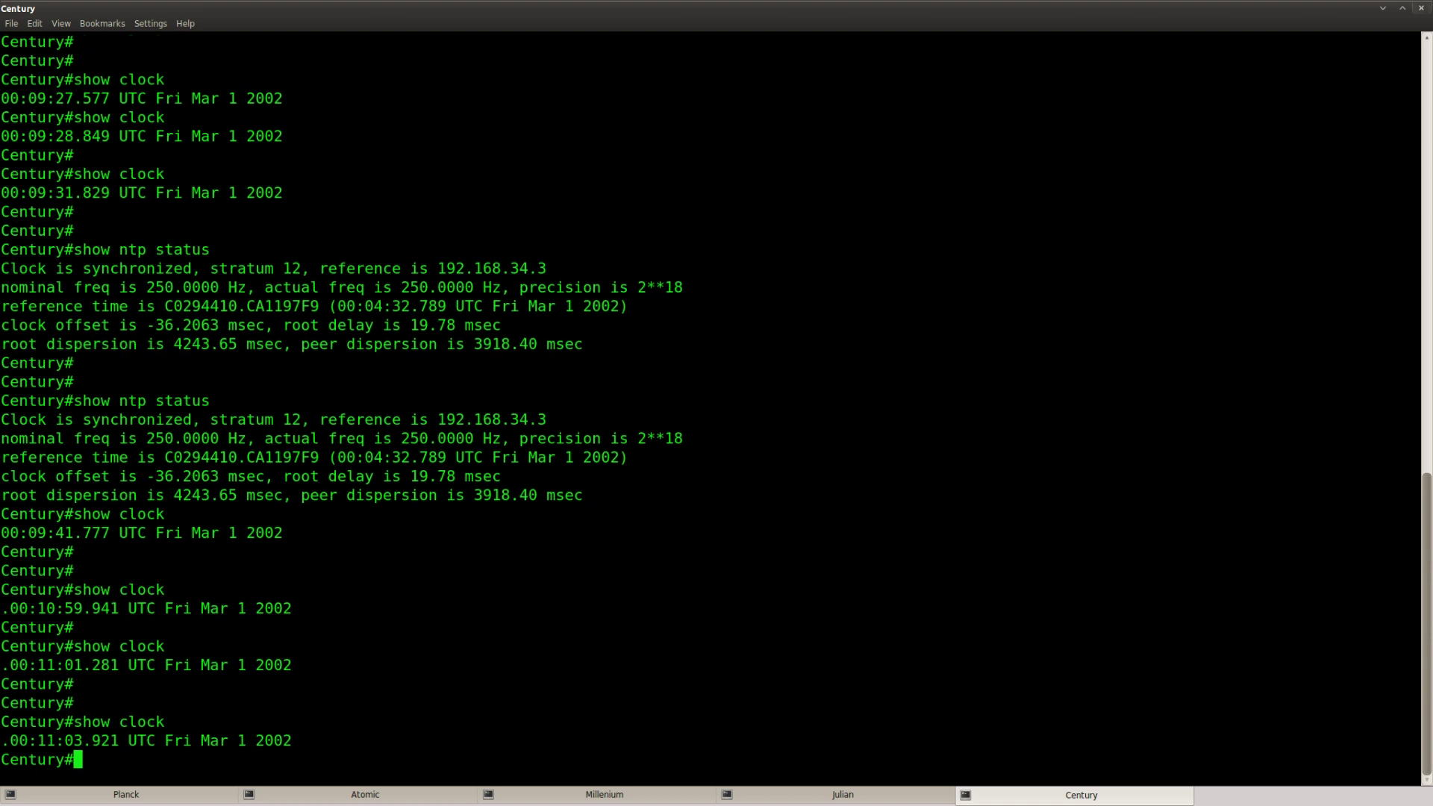
# - Run show ntp status twice on Century to recheck its synchronization, stratum and reference clock
pyautogui.press('Return')
pyautogui.write('show ntp status')
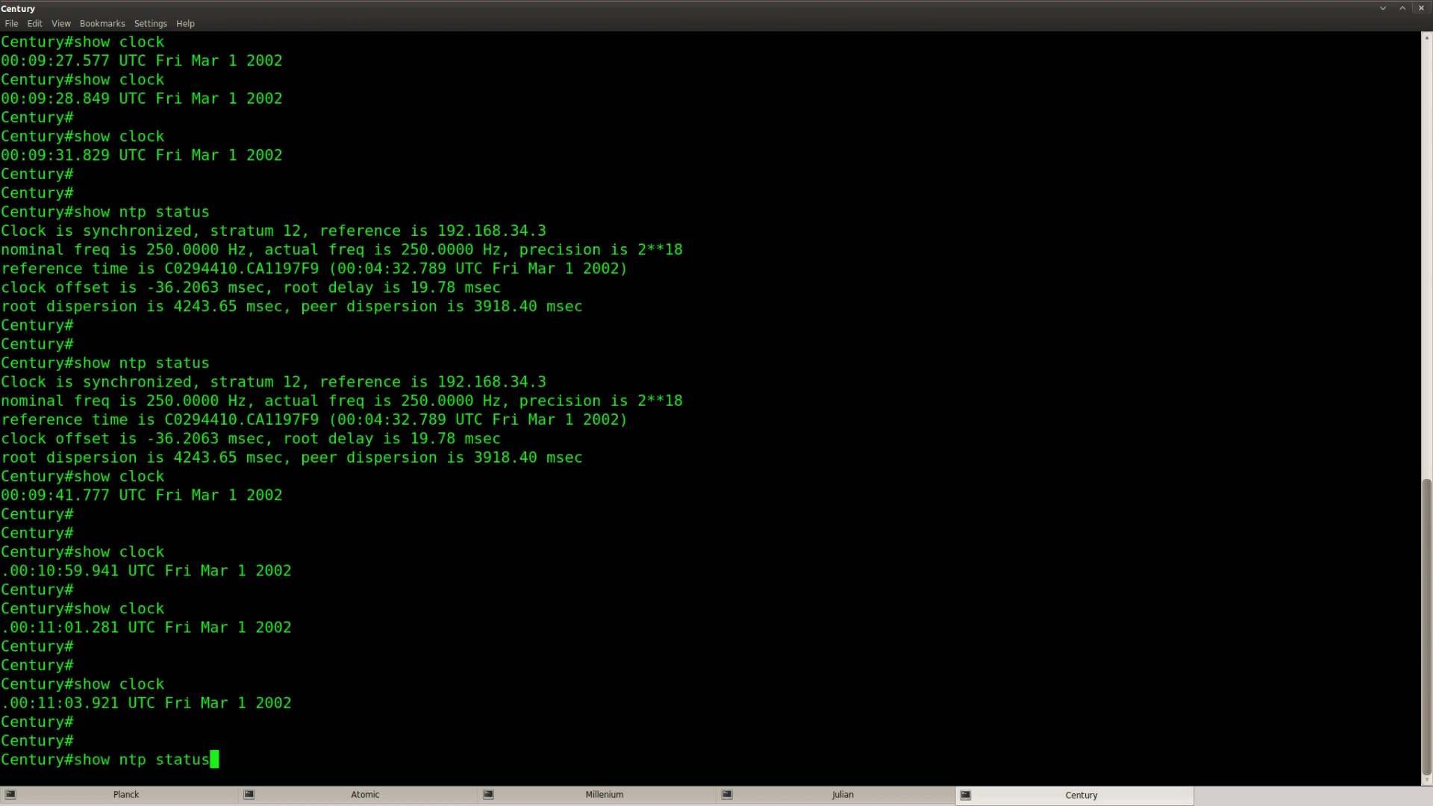
pyautogui.press('Return')
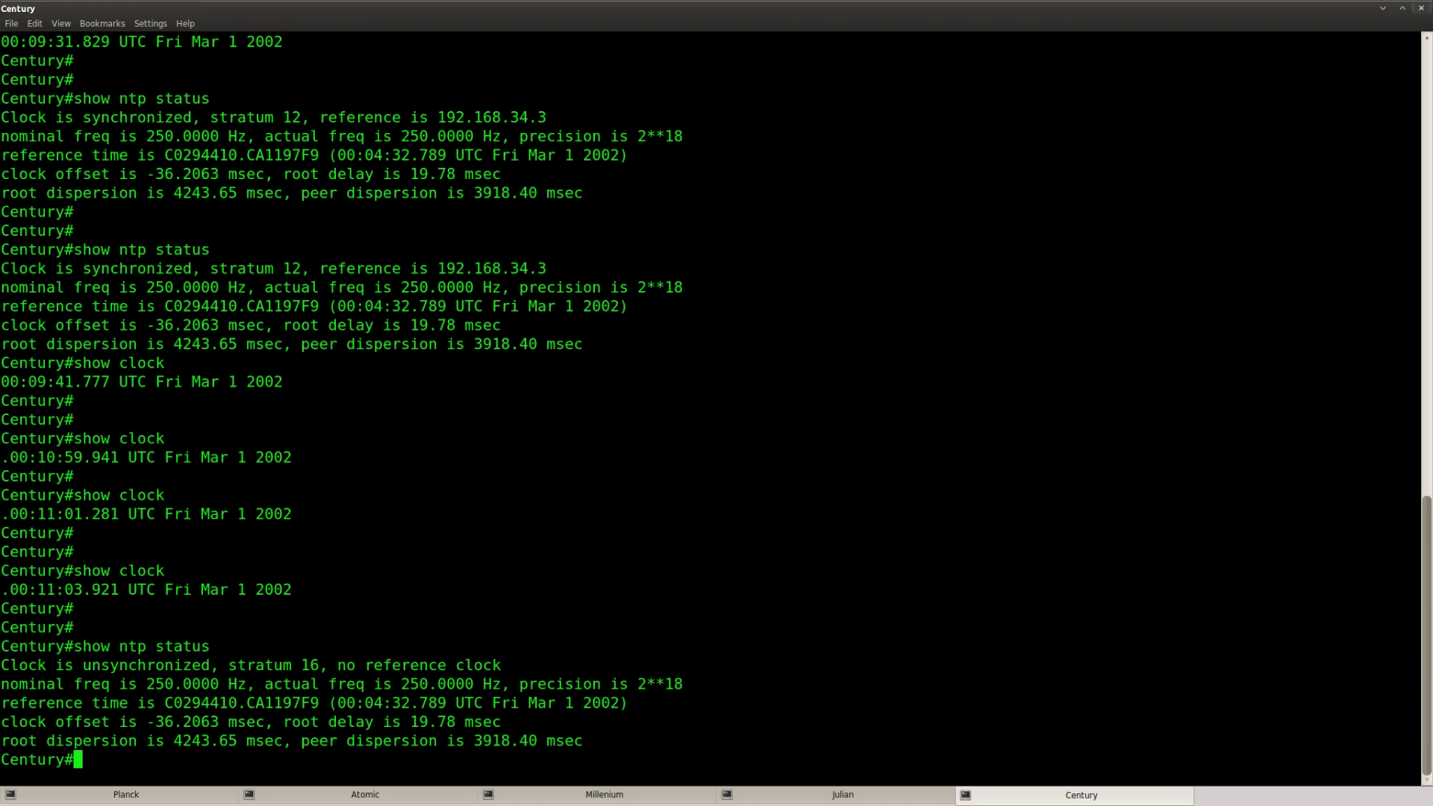
pyautogui.press('Return')
pyautogui.press('Return')
pyautogui.press('Up')
pyautogui.press('Return')
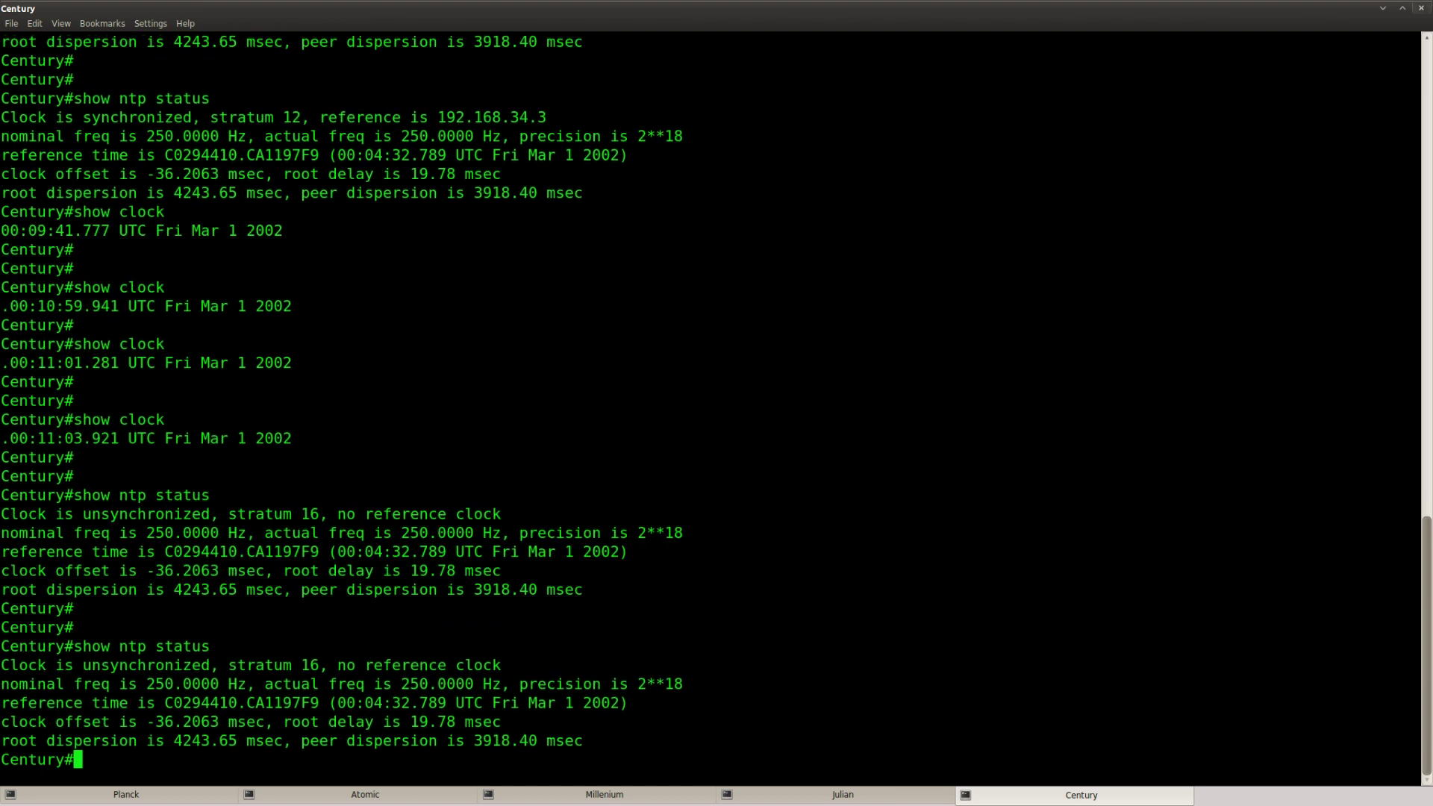
pyautogui.press('Return')
# - Switch to Julian's console and run show ntp status to recheck its synchronization and reference
pyautogui.click(839, 792)
pyautogui.press('Up')
pyautogui.press('Up')
pyautogui.press('Up')
pyautogui.press('Up')
pyautogui.press('Up')
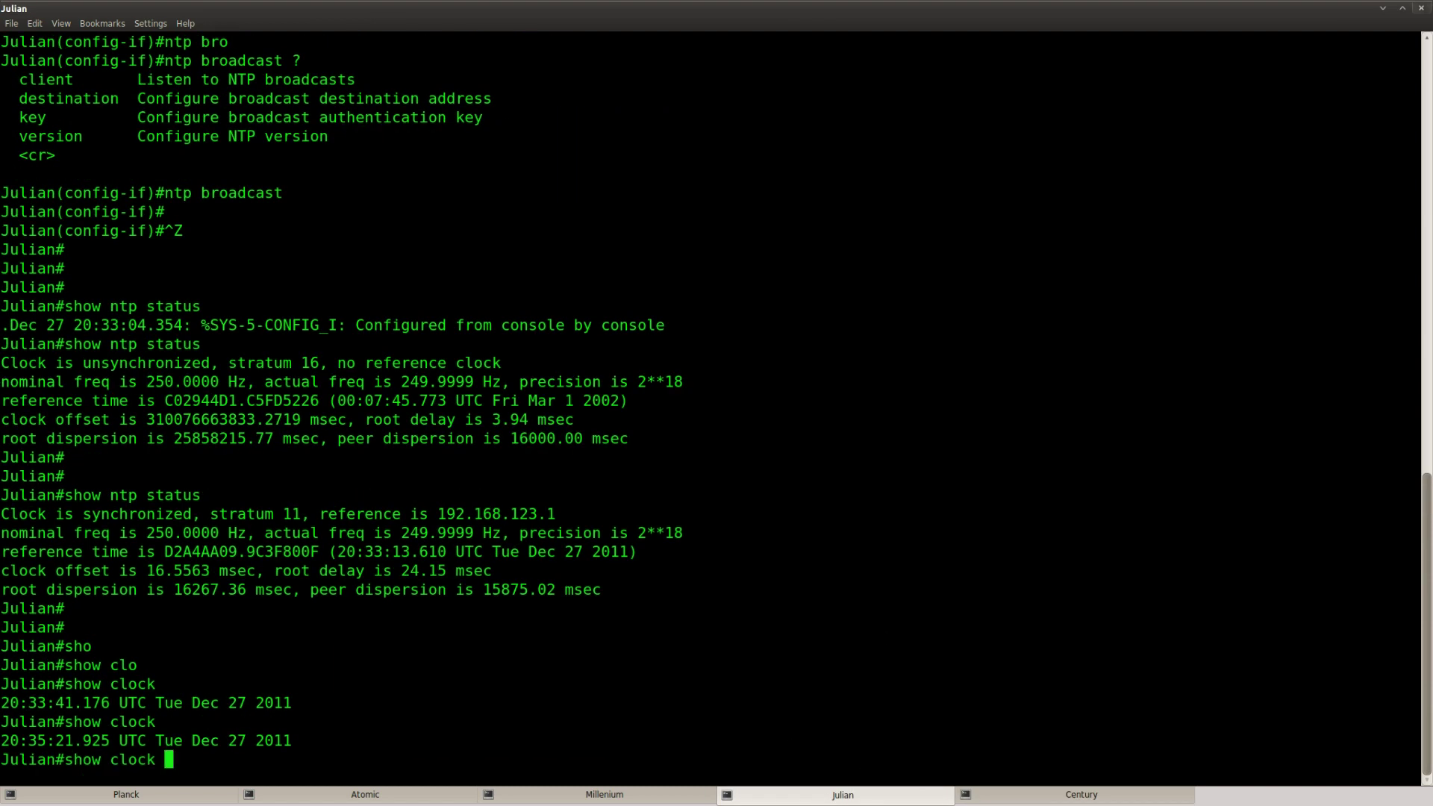
pyautogui.press('Return')
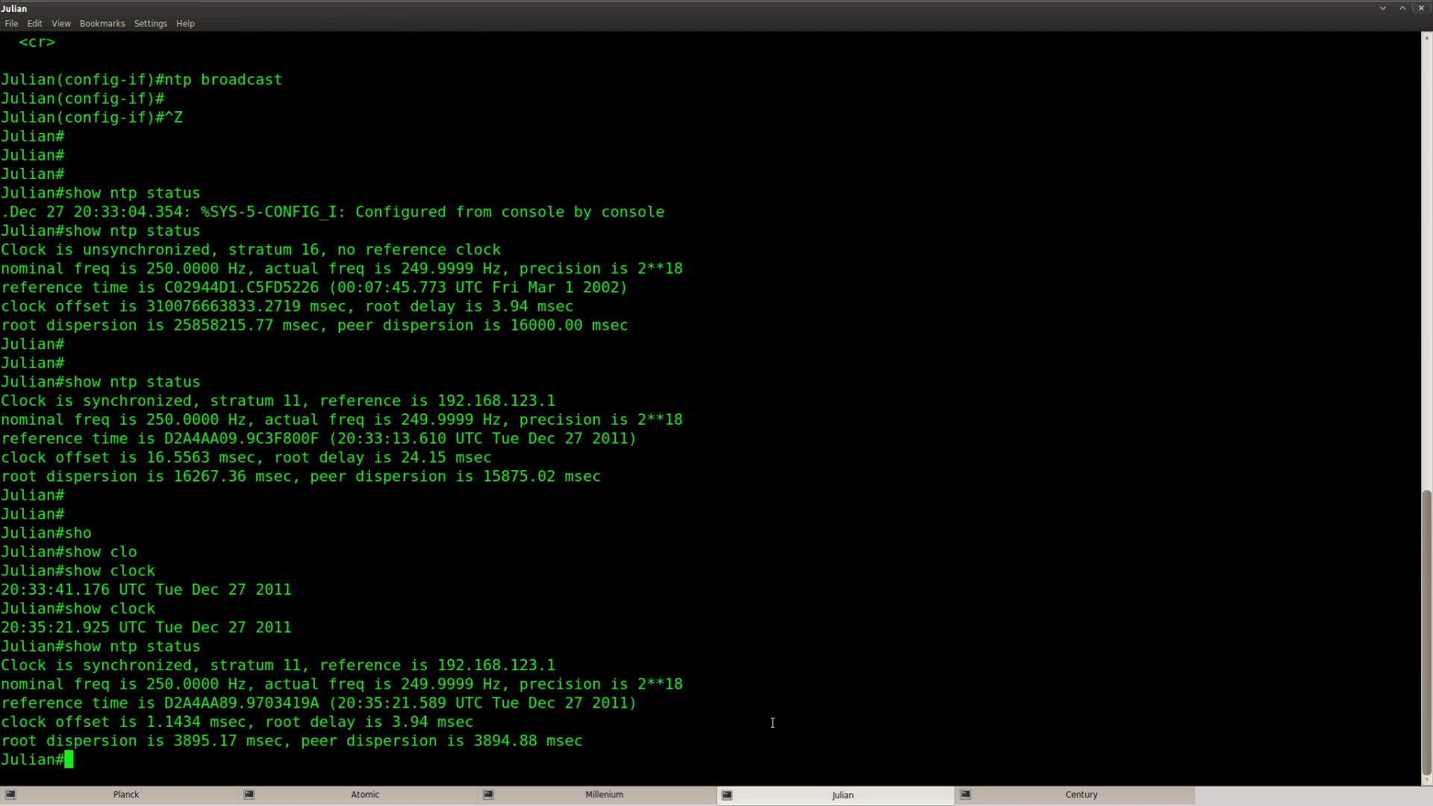
pyautogui.press('Return')
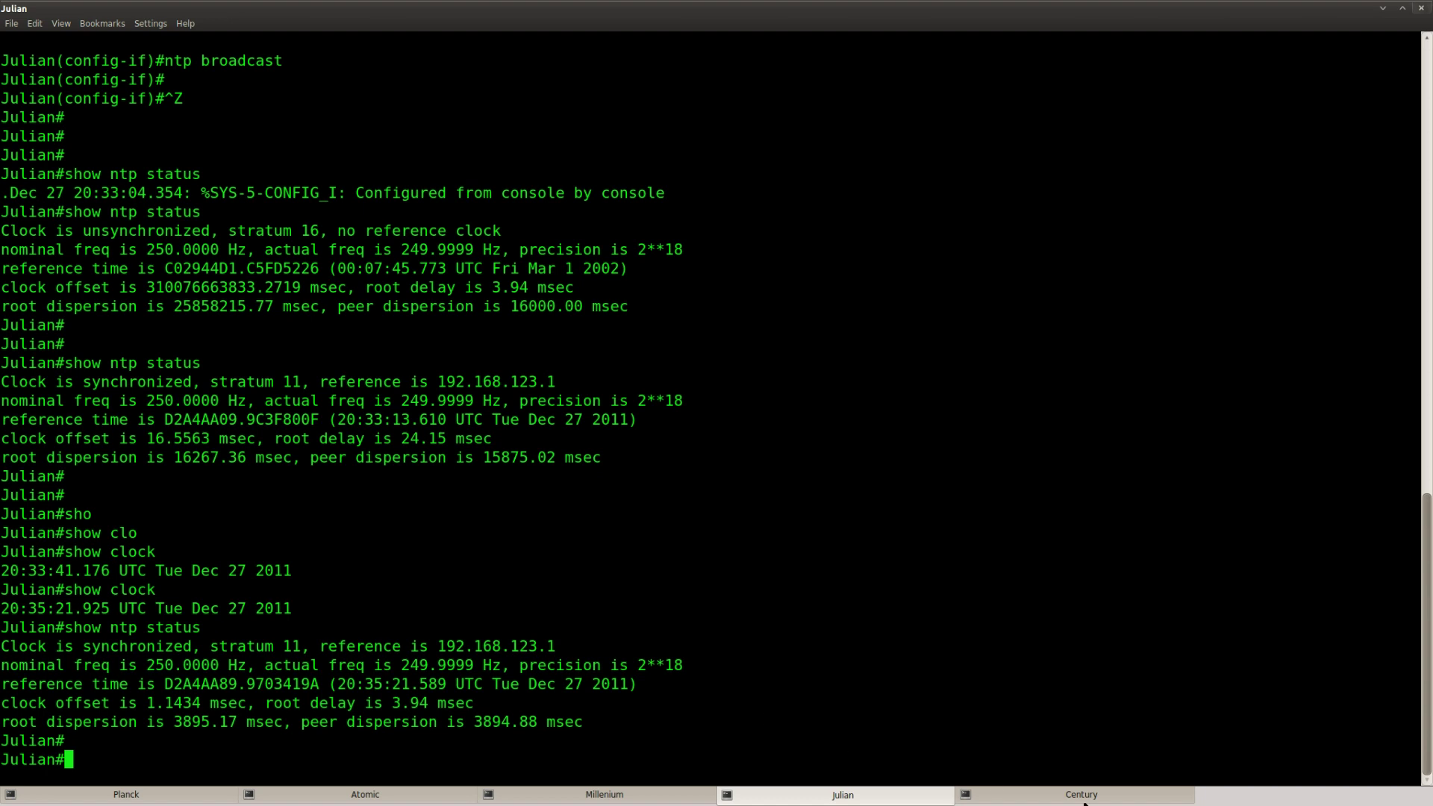
# - Return to Century's console and rerun show ntp status to see whether its clock has synchronized
pyautogui.click(1083, 802)
pyautogui.press('Up')
pyautogui.press('Return')
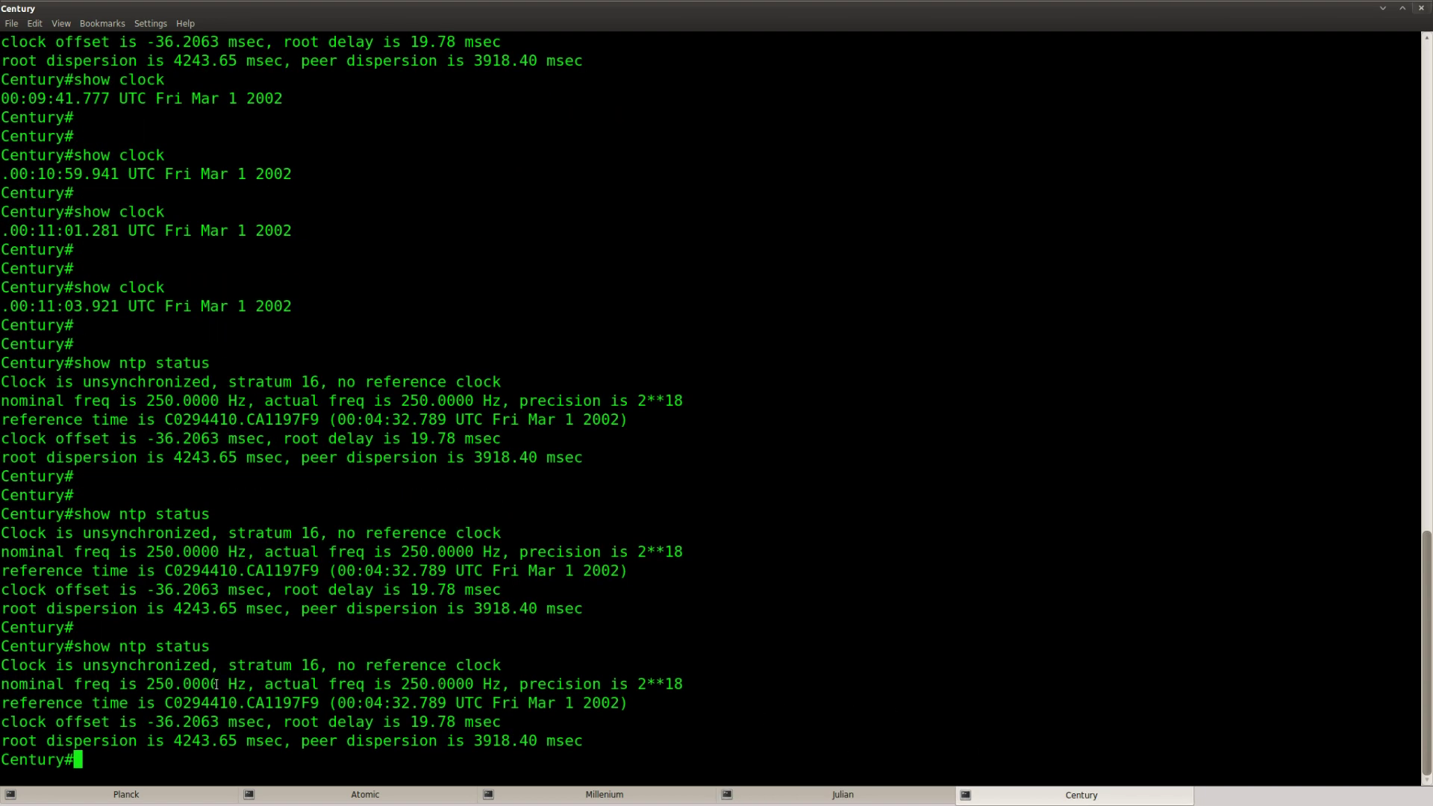
# - Switch to Julian's console and run show run to check the ntp broadcast setting on FastEthernet1/0
pyautogui.moveTo(86, 659); pyautogui.dragTo(512, 664)
pyautogui.click(746, 705)
pyautogui.click(827, 793)
pyautogui.press('Return')
pyautogui.press('Return')
pyautogui.write('show run')
pyautogui.press('Return')
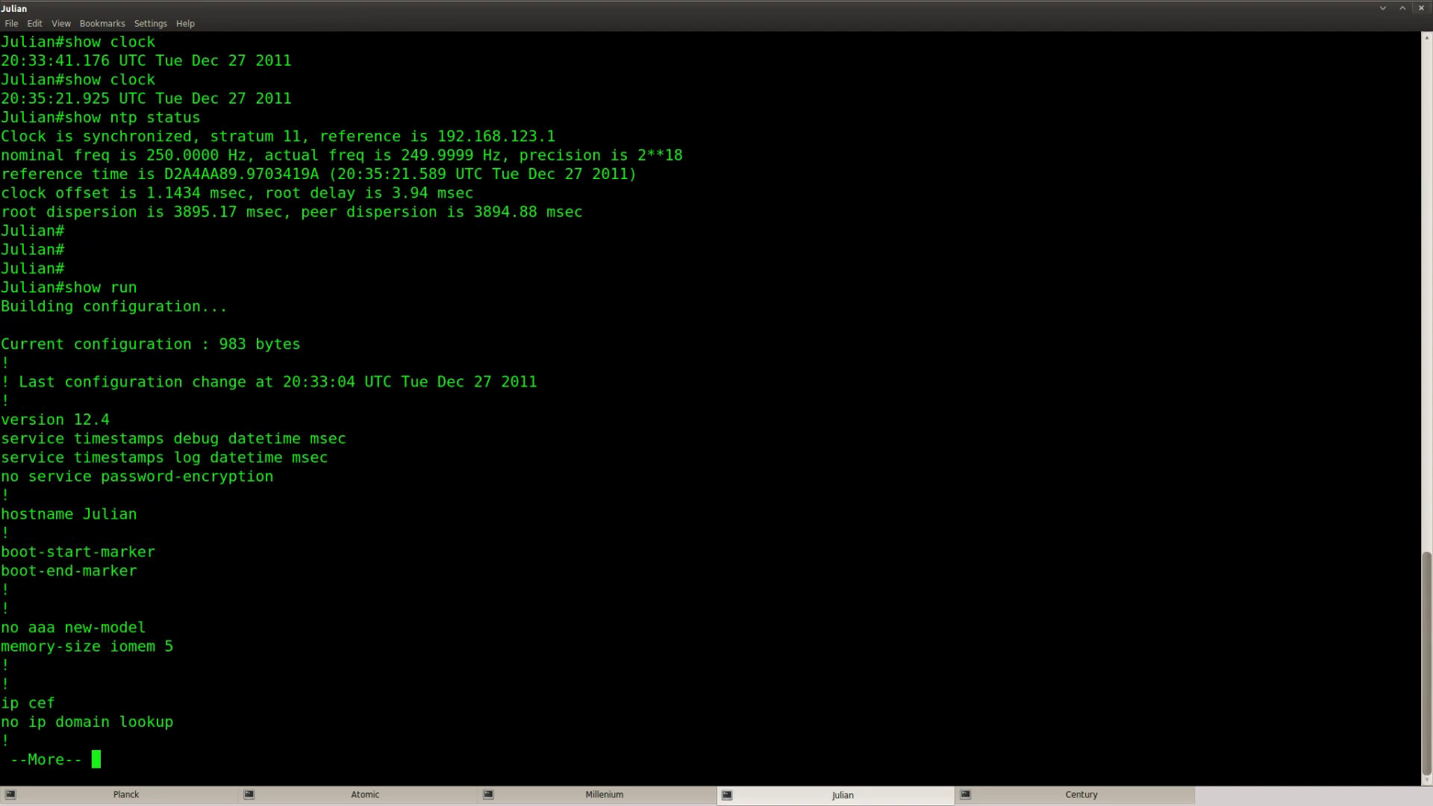
pyautogui.press('space')
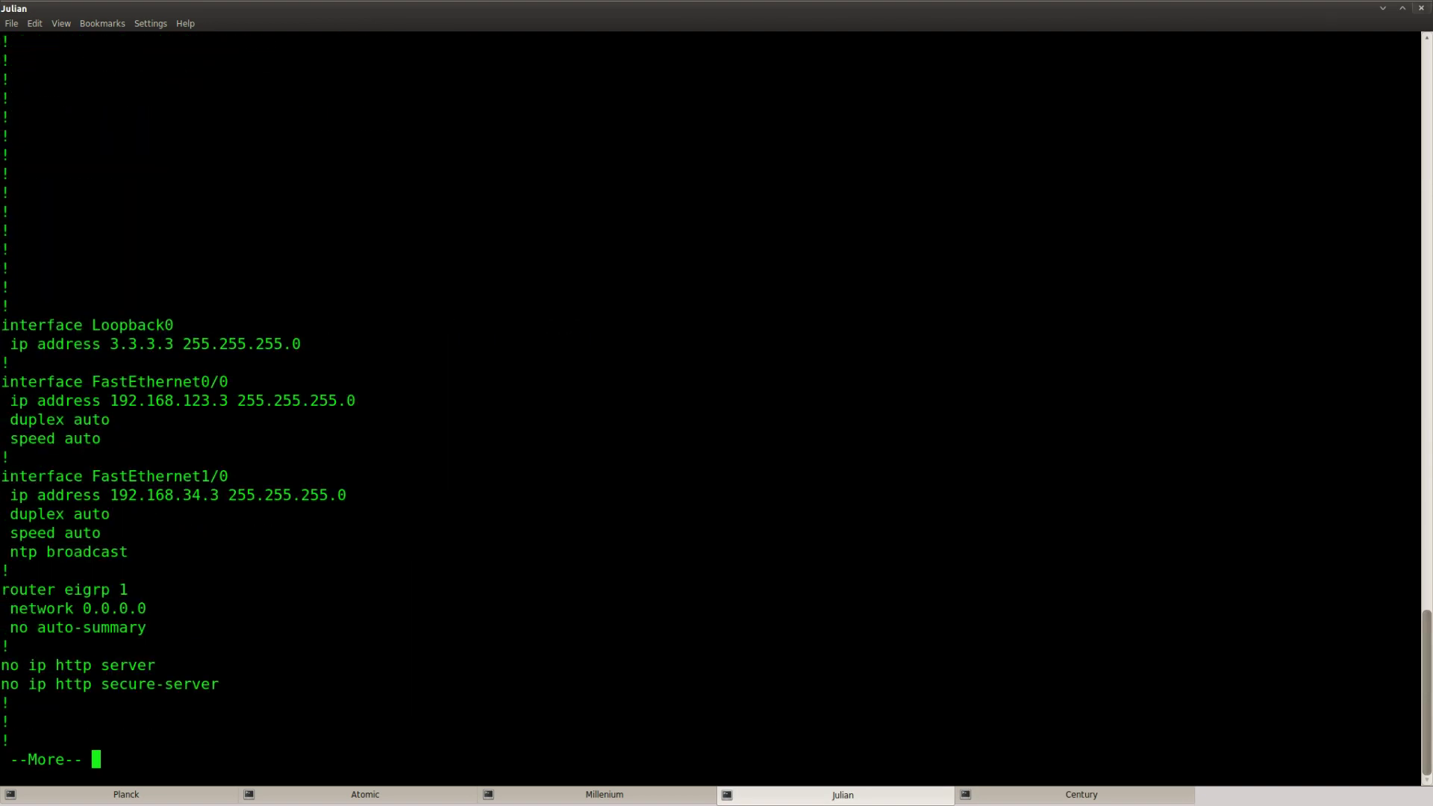
pyautogui.moveTo(131, 556); pyautogui.dragTo(9, 553)
pyautogui.moveTo(228, 476); pyautogui.dragTo(1, 476)
pyautogui.click(162, 582)
pyautogui.write('q')
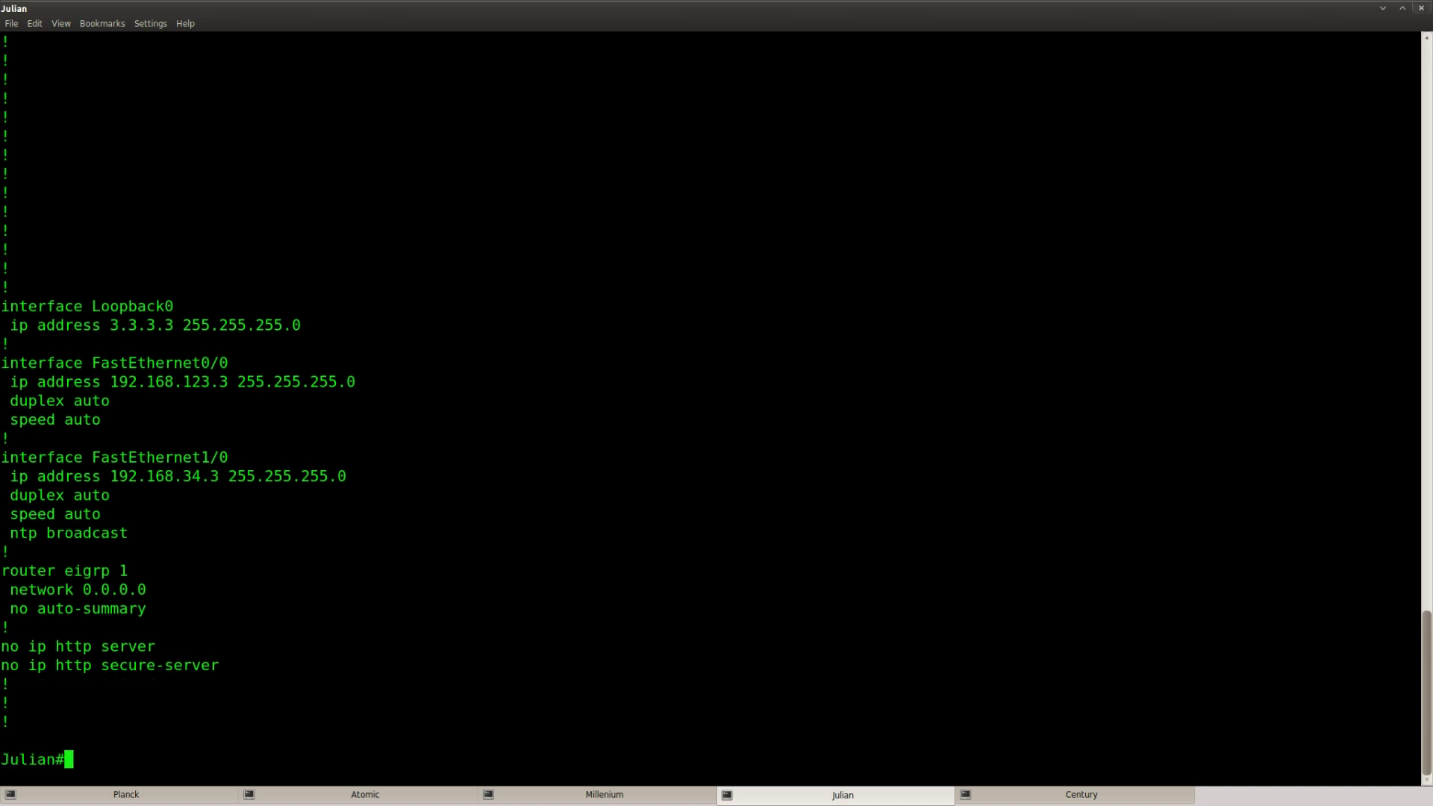
# - Try to list Julian's neighbors with show ip cdp nei
pyautogui.write('sho')
pyautogui.press('Tab')
pyautogui.write('ip int br')
pyautogui.press('BackSpace')
pyautogui.press('BackSpace')
pyautogui.press('BackSpace')
pyautogui.press('BackSpace')
pyautogui.press('BackSpace')
pyautogui.press('BackSpace')
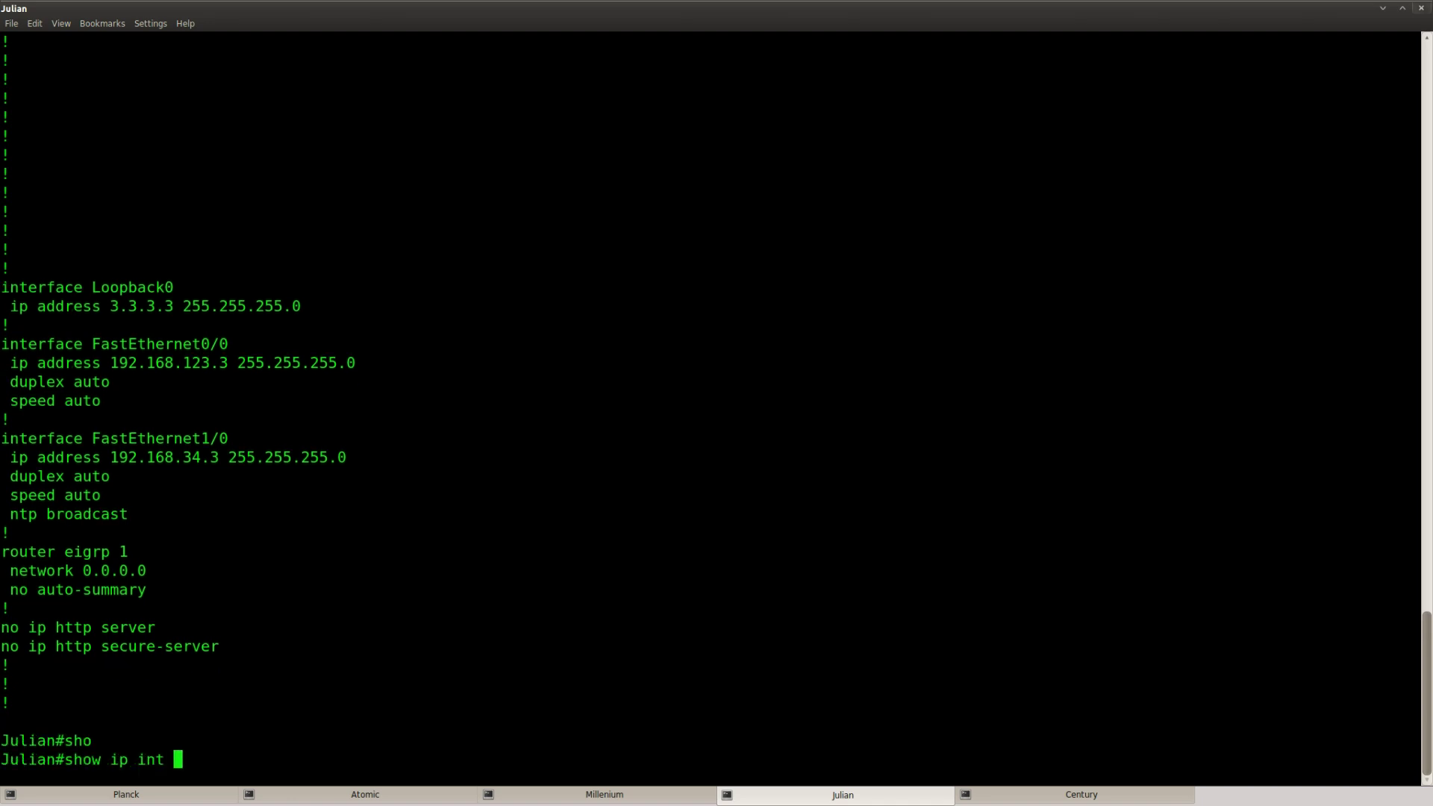
pyautogui.write('cdp nei')
pyautogui.moveTo(228, 440); pyautogui.dragTo(200, 440)
pyautogui.press('Return')
pyautogui.press('Up')
pyautogui.hotkey('ctrl', 'c')
# - Run show cdp neighbors on Julian to check which interfaces link it to Century
pyautogui.write('sho')
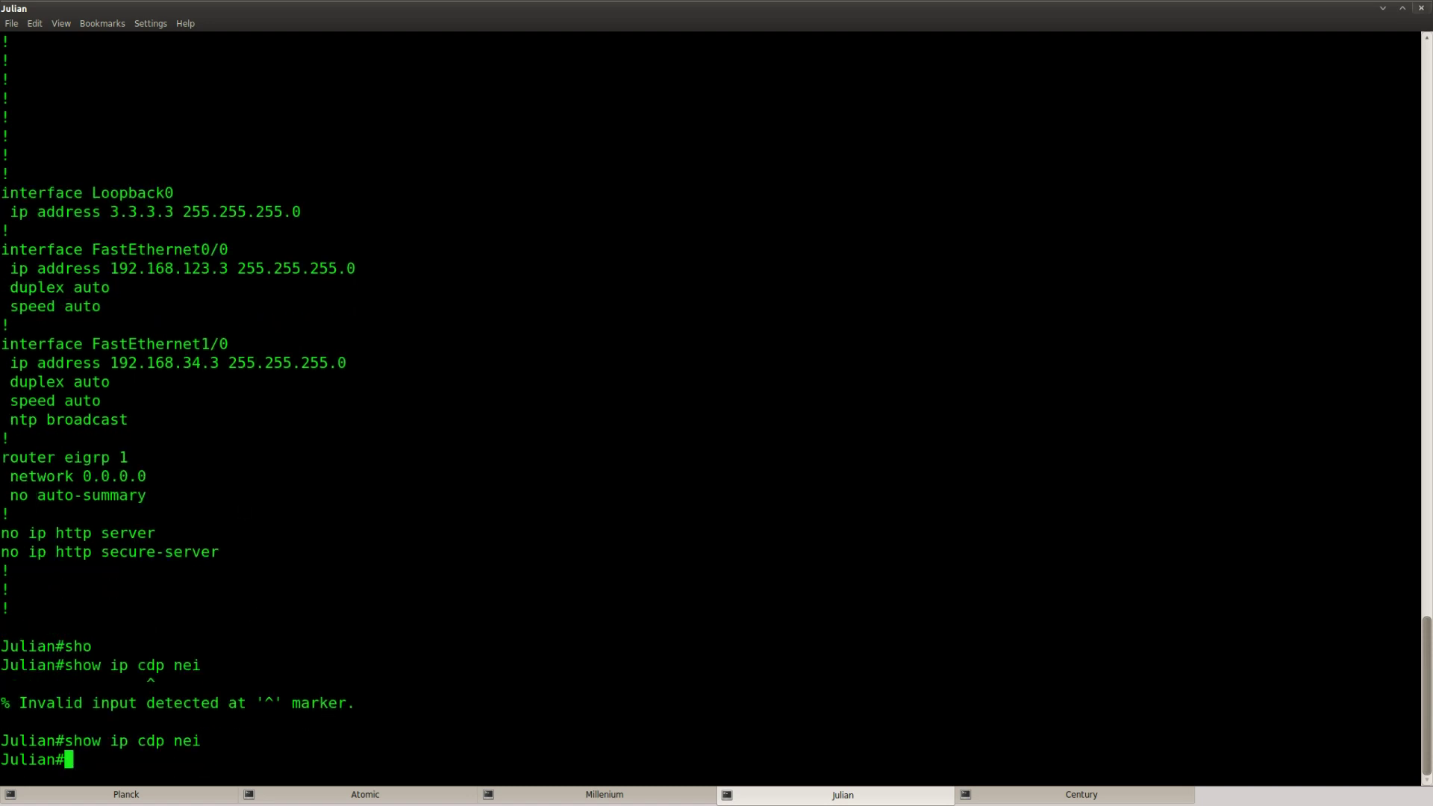
pyautogui.press('Tab')
pyautogui.write('dp ne')
pyautogui.press('Tab')
pyautogui.press('BackSpace')
pyautogui.press('BackSpace')
pyautogui.press('BackSpace')
pyautogui.press('BackSpace')
pyautogui.press('BackSpace')
pyautogui.write('cdp nei')
pyautogui.press('Tab')
pyautogui.press('Return')
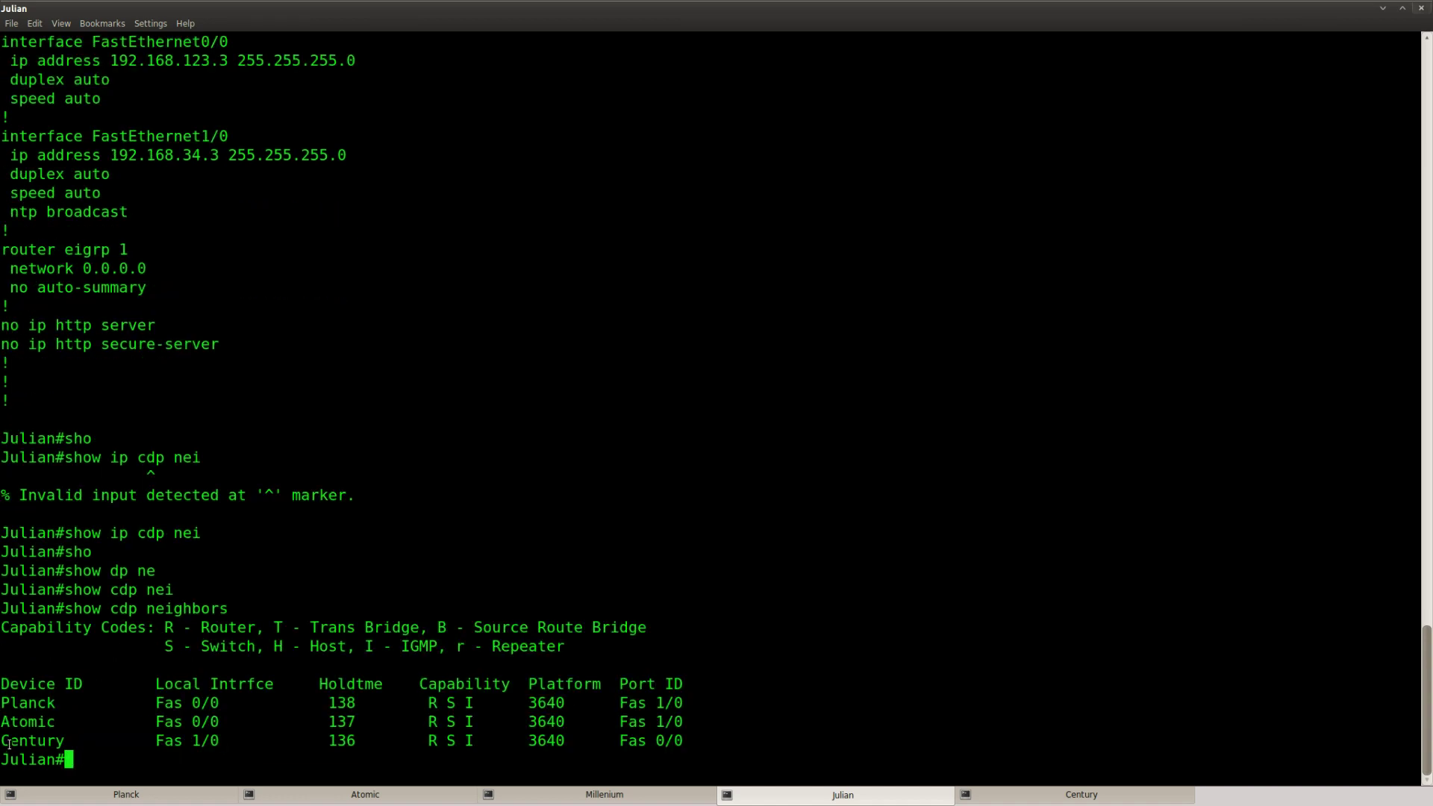
pyautogui.moveTo(10, 747); pyautogui.dragTo(685, 741)
# - Switch to Century's console and run show run to check the ntp broadcast client setting on FastEthernet0/0
pyautogui.hotkey('shift', 'Right')
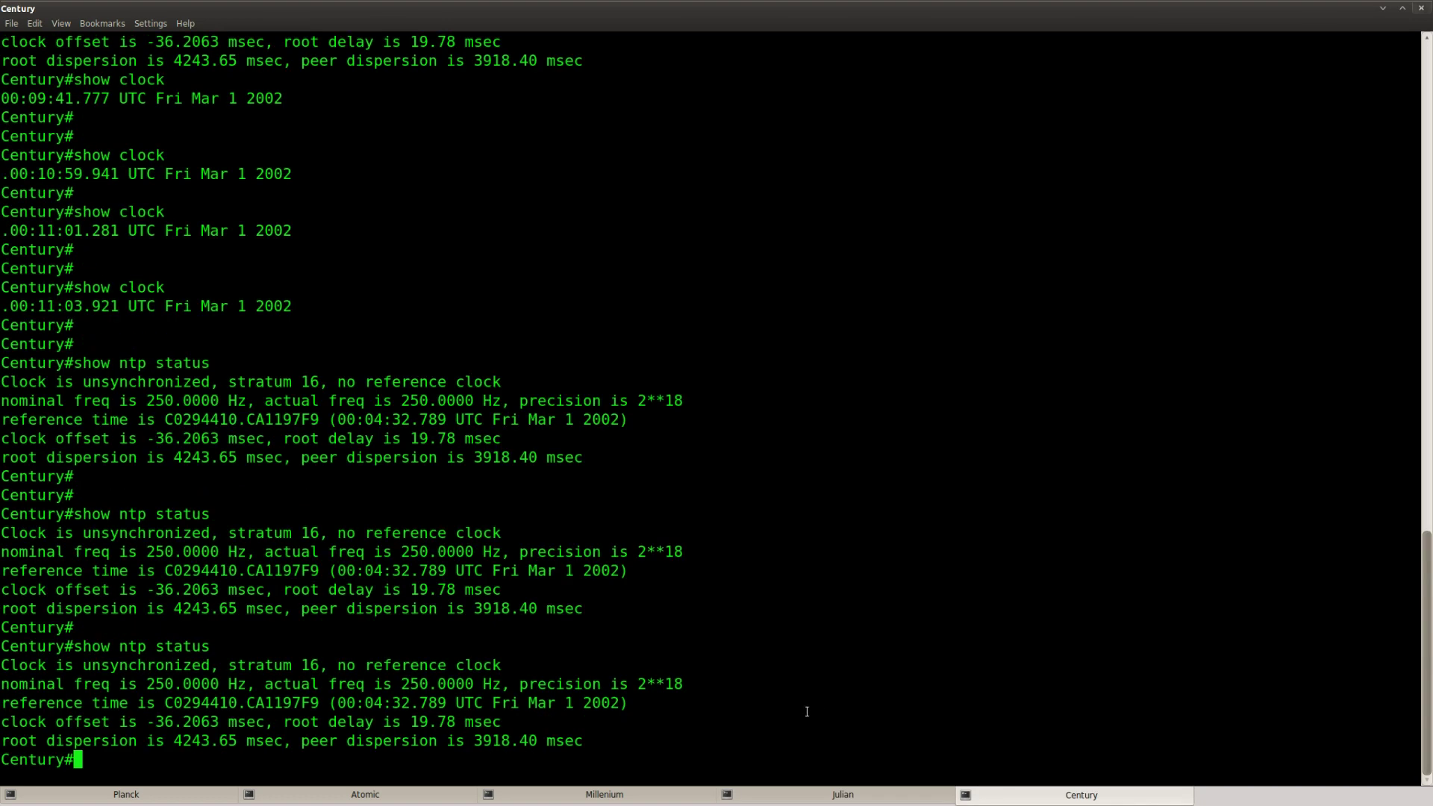
pyautogui.write('sho')
pyautogui.press('Tab')
pyautogui.write('run')
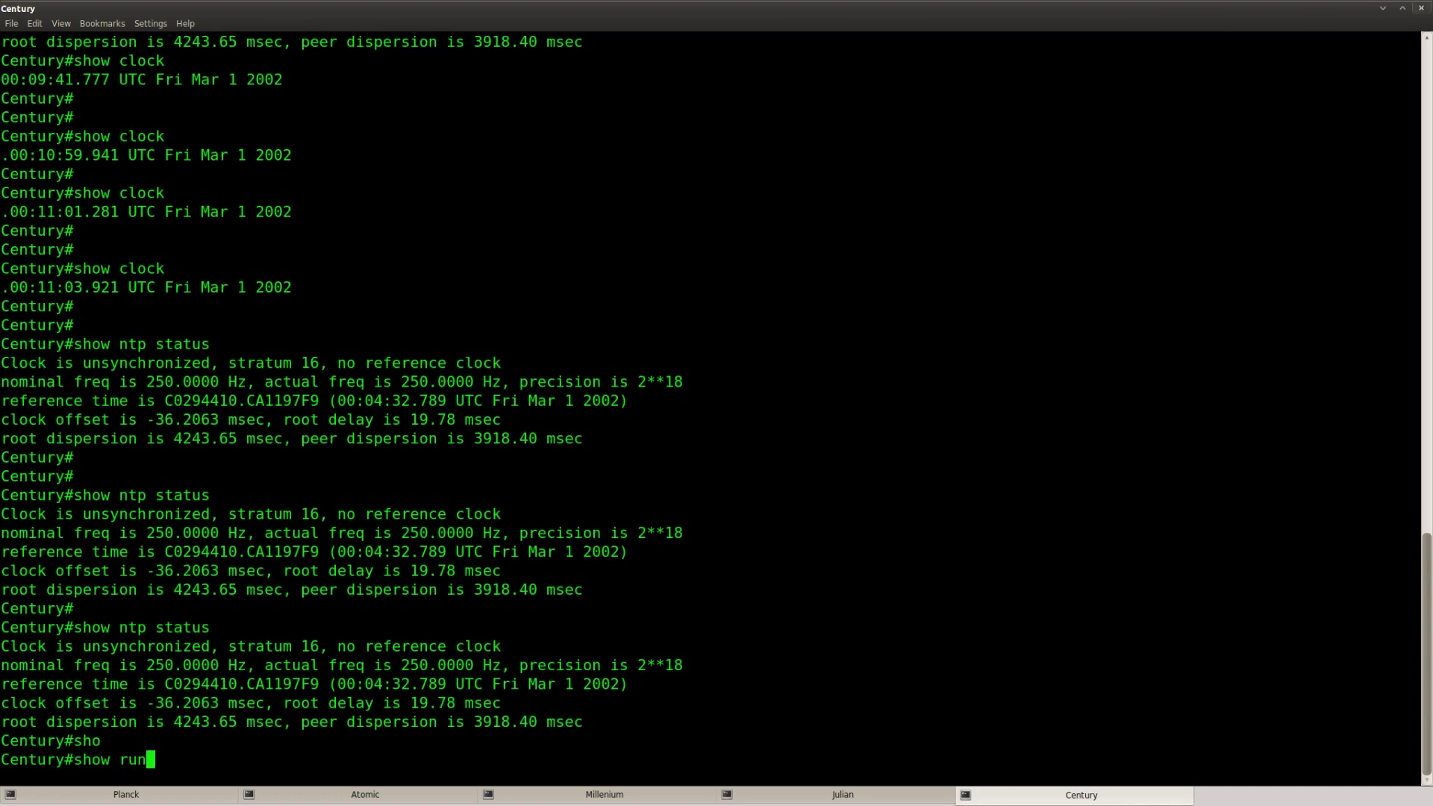
pyautogui.press('Return')
pyautogui.press('space')
pyautogui.press('space')
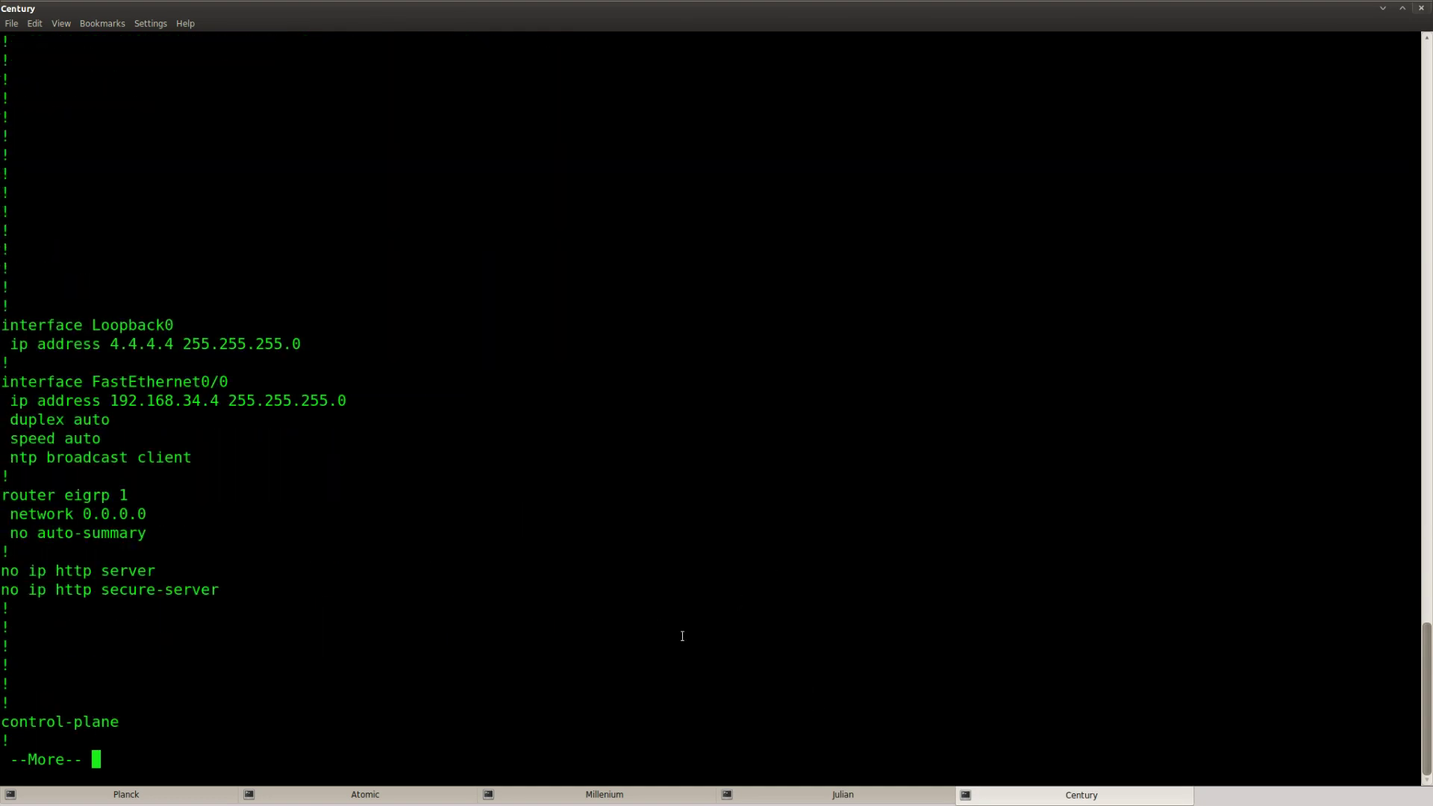
pyautogui.moveTo(194, 458); pyautogui.dragTo(6, 454)
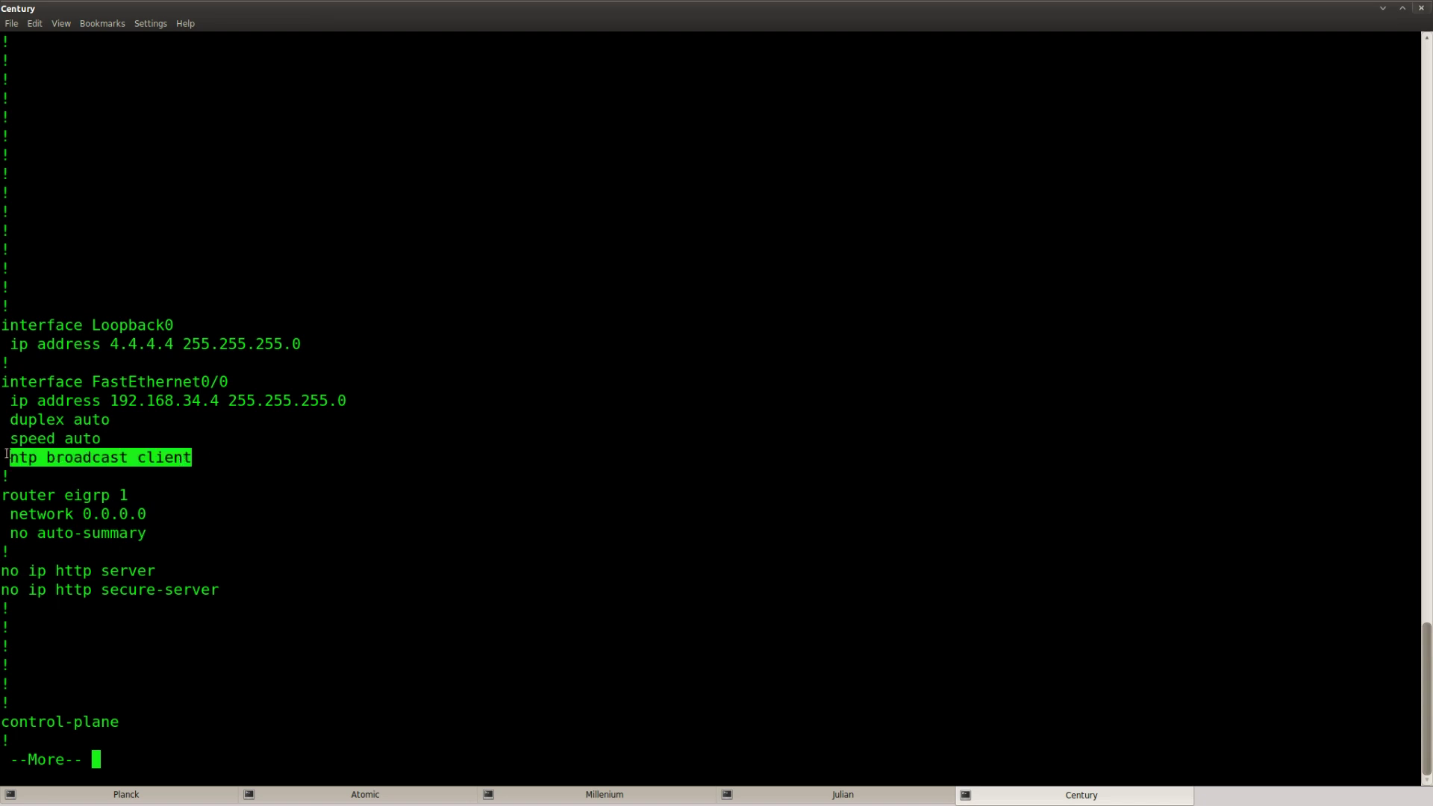
pyautogui.click(235, 506)
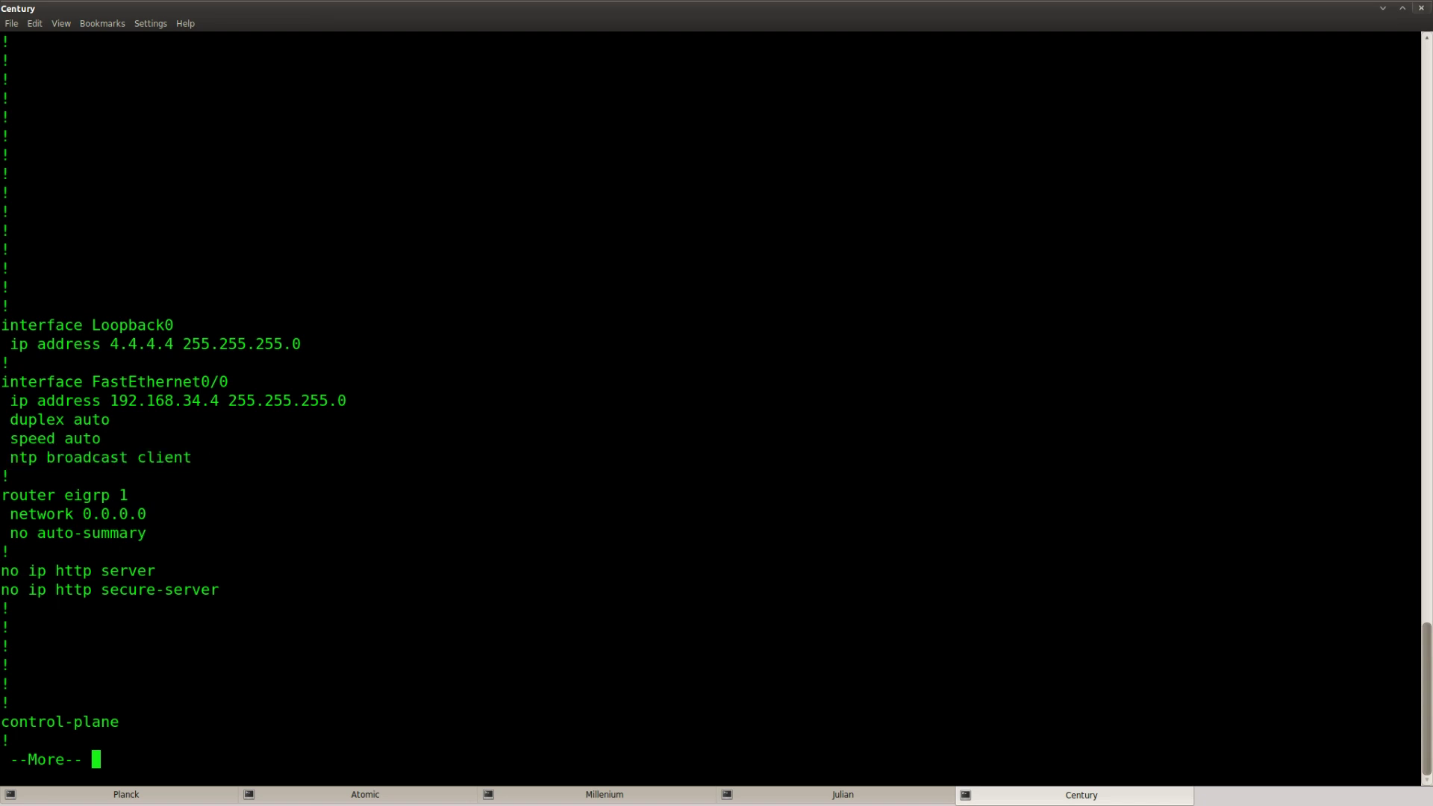
pyautogui.press('q')
# - Run show ntp status three times on Century to recheck its synchronization
pyautogui.press('Return')
pyautogui.write('sho')
pyautogui.press('Tab')
pyautogui.write('nt')
pyautogui.press('Tab')
pyautogui.write('st')
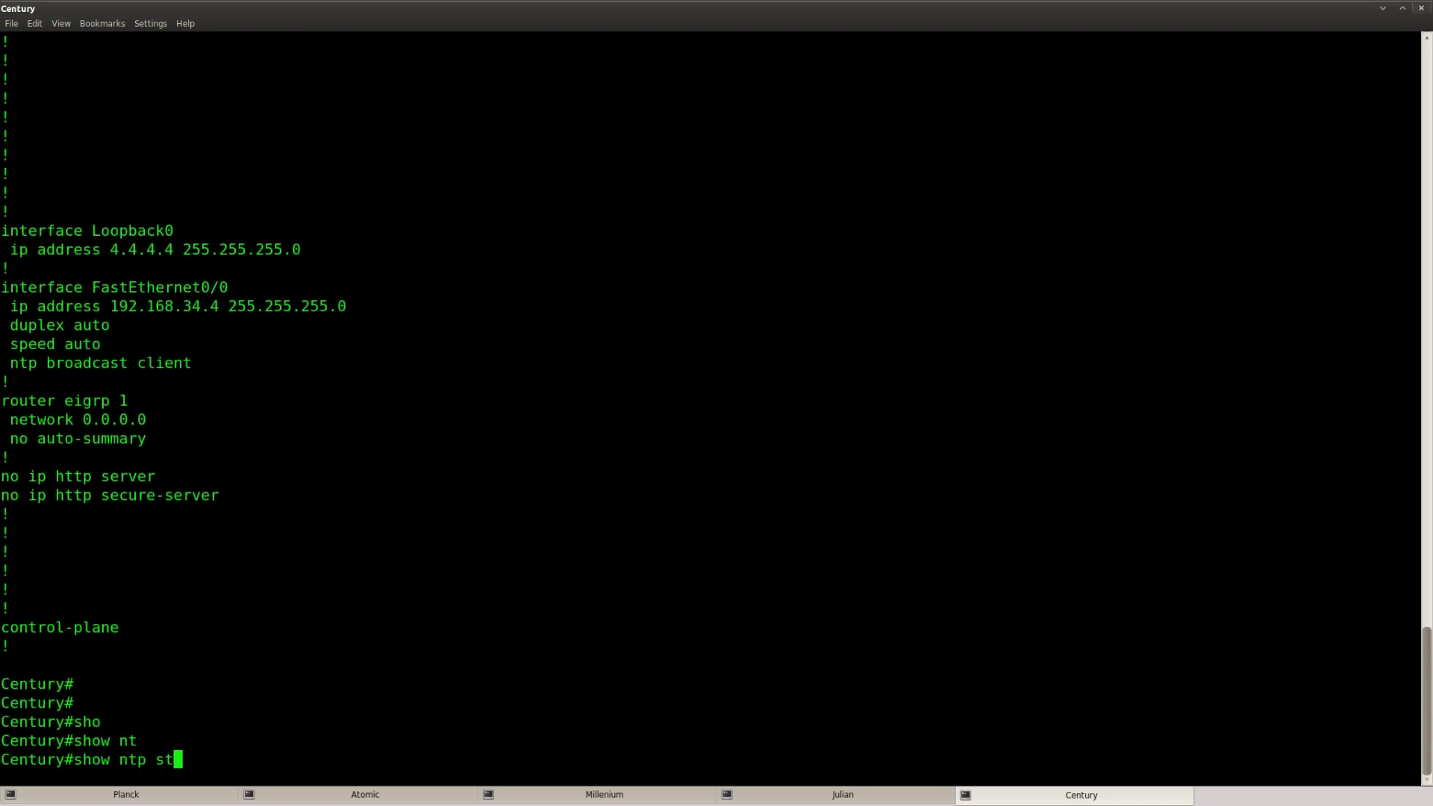
pyautogui.press('Tab')
pyautogui.press('Return')
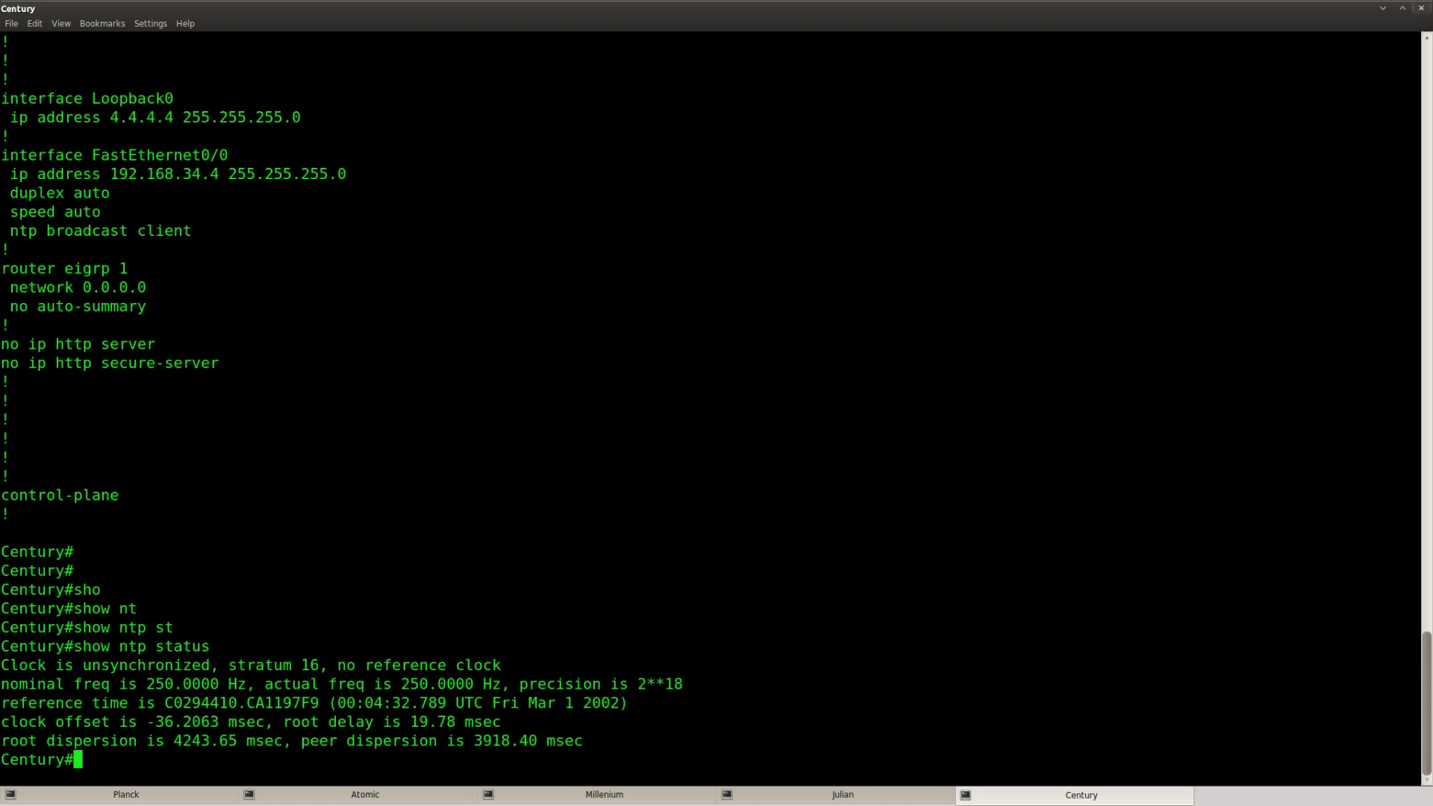
pyautogui.press('Return')
pyautogui.press('Return')
pyautogui.press('Up')
pyautogui.press('Return')
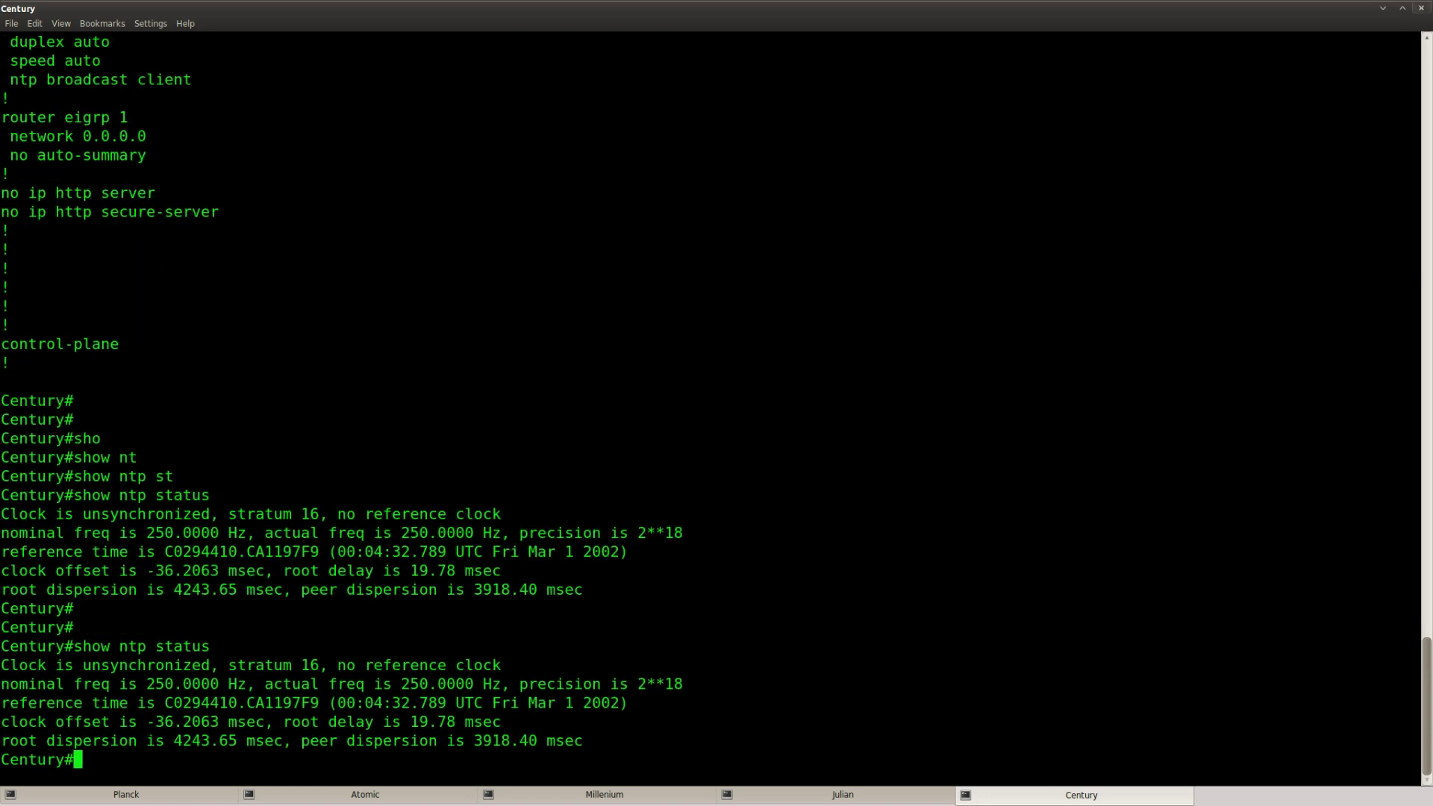
pyautogui.press('Return')
pyautogui.press('Return')
pyautogui.press('Up')
pyautogui.press('Return')
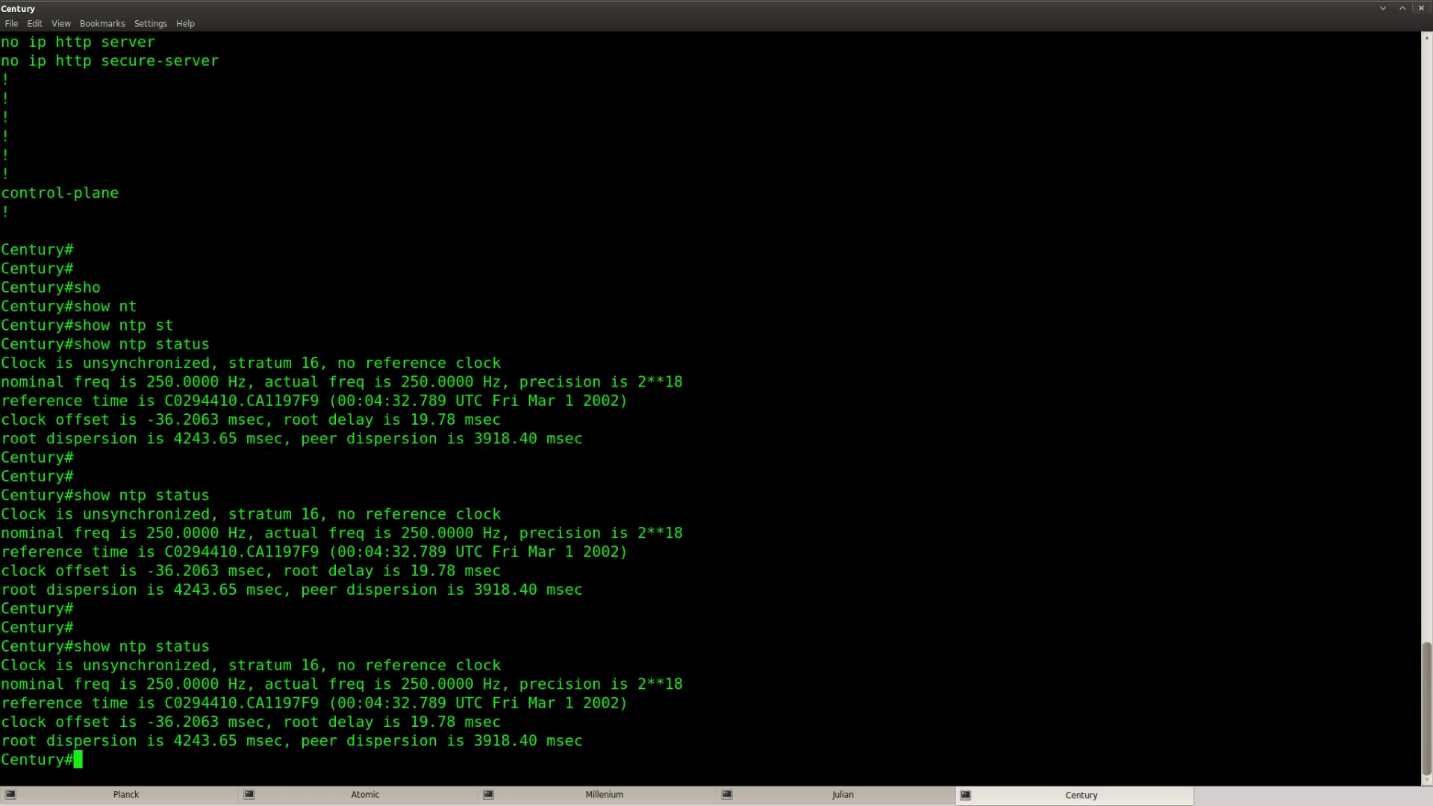
pyautogui.press('Return')
pyautogui.press('Return')
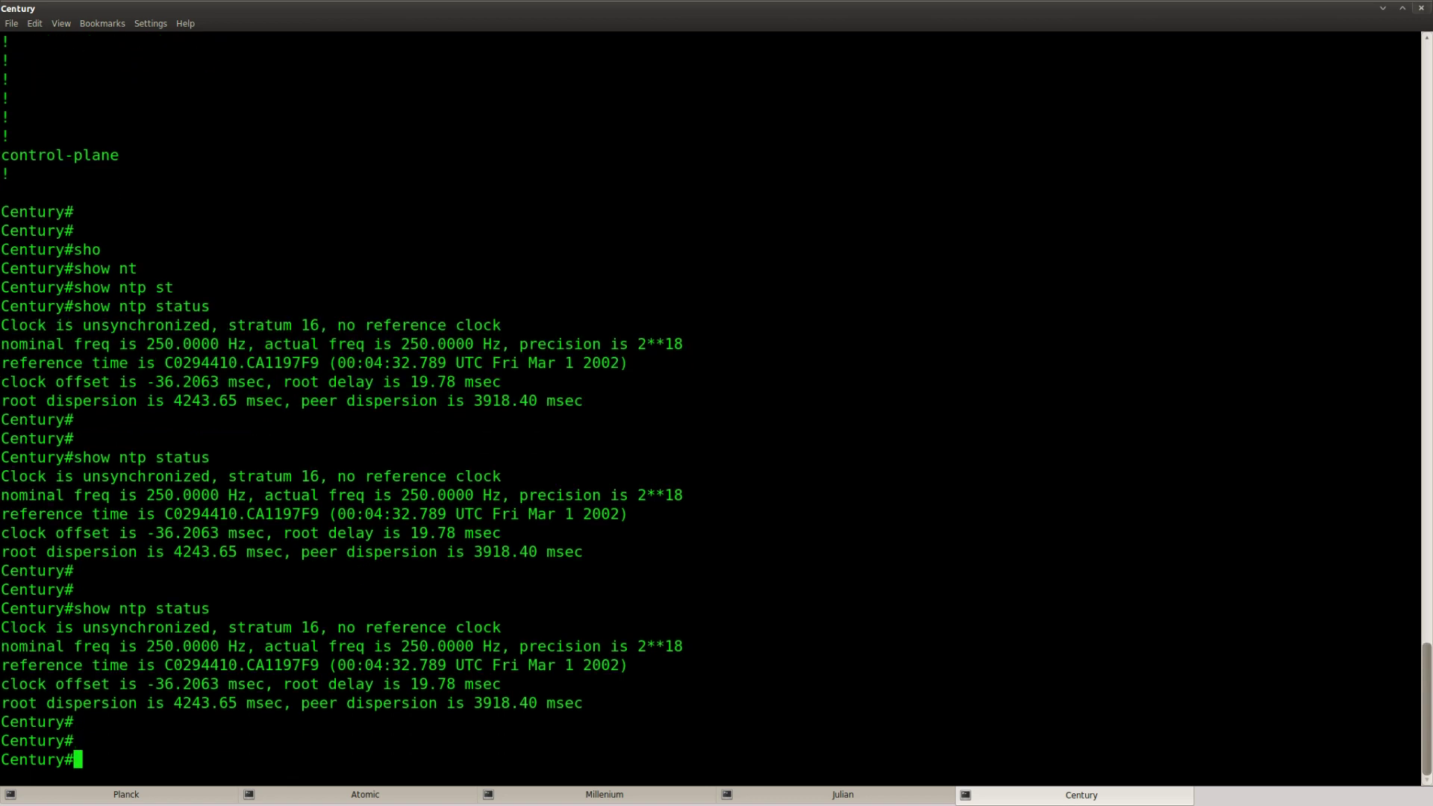
pyautogui.click(745, 800)
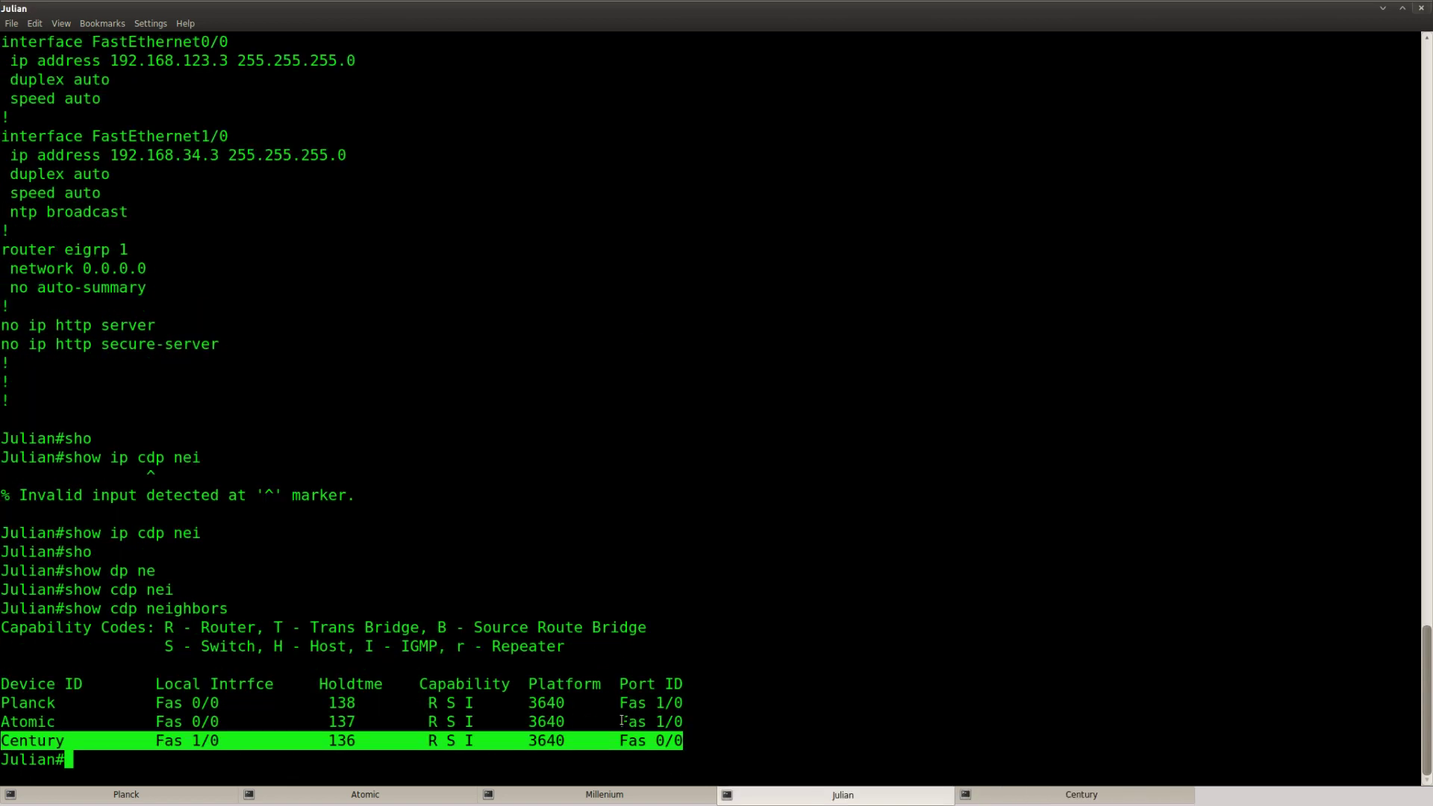
pyautogui.press('Return')
pyautogui.press('Return')
# - Recall clock set 20:27:00 27 december 2011 at Planck's prompt and copy the command without running it
pyautogui.click(126, 795)
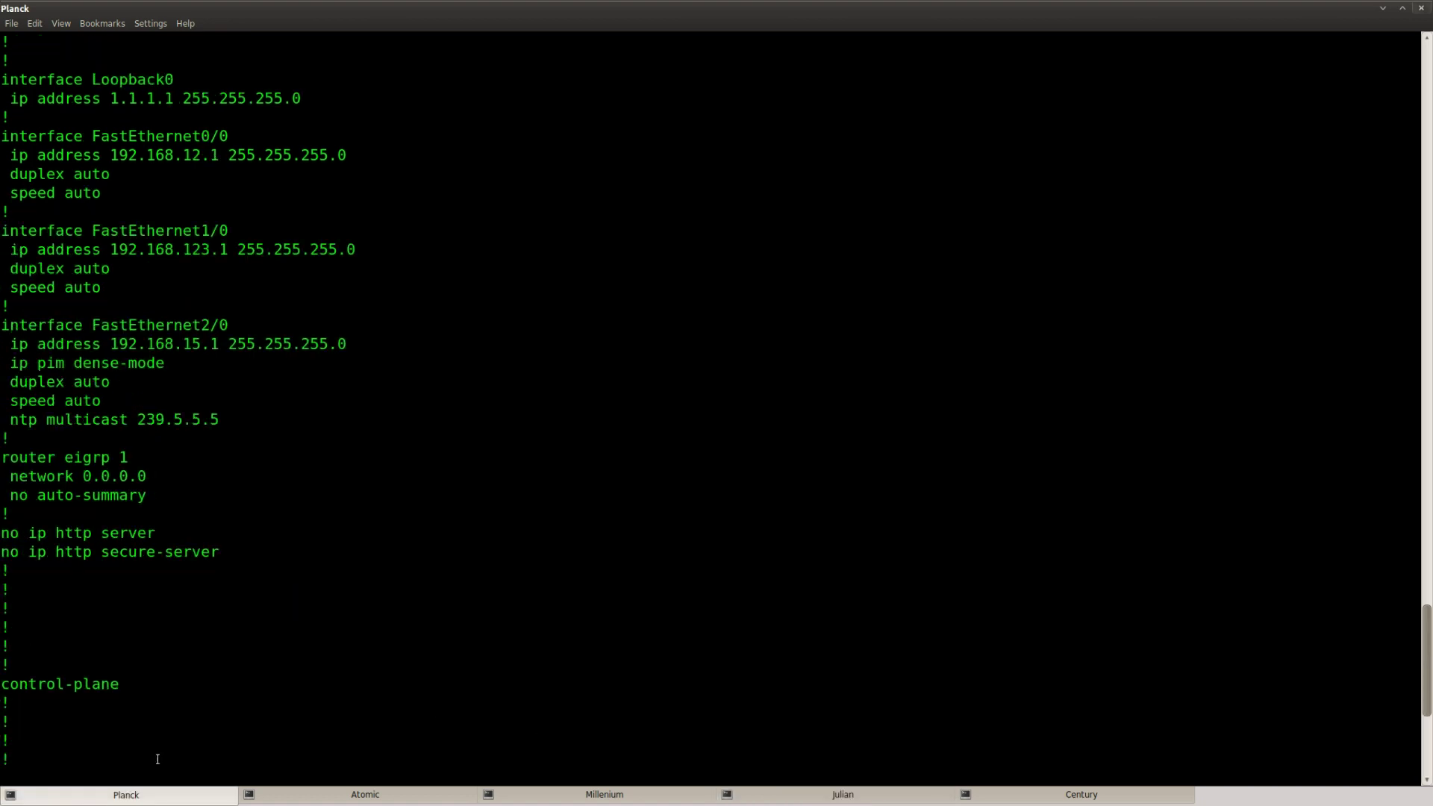
pyautogui.press('Return')
pyautogui.press('Return')
pyautogui.write('show run')
pyautogui.press('Up')
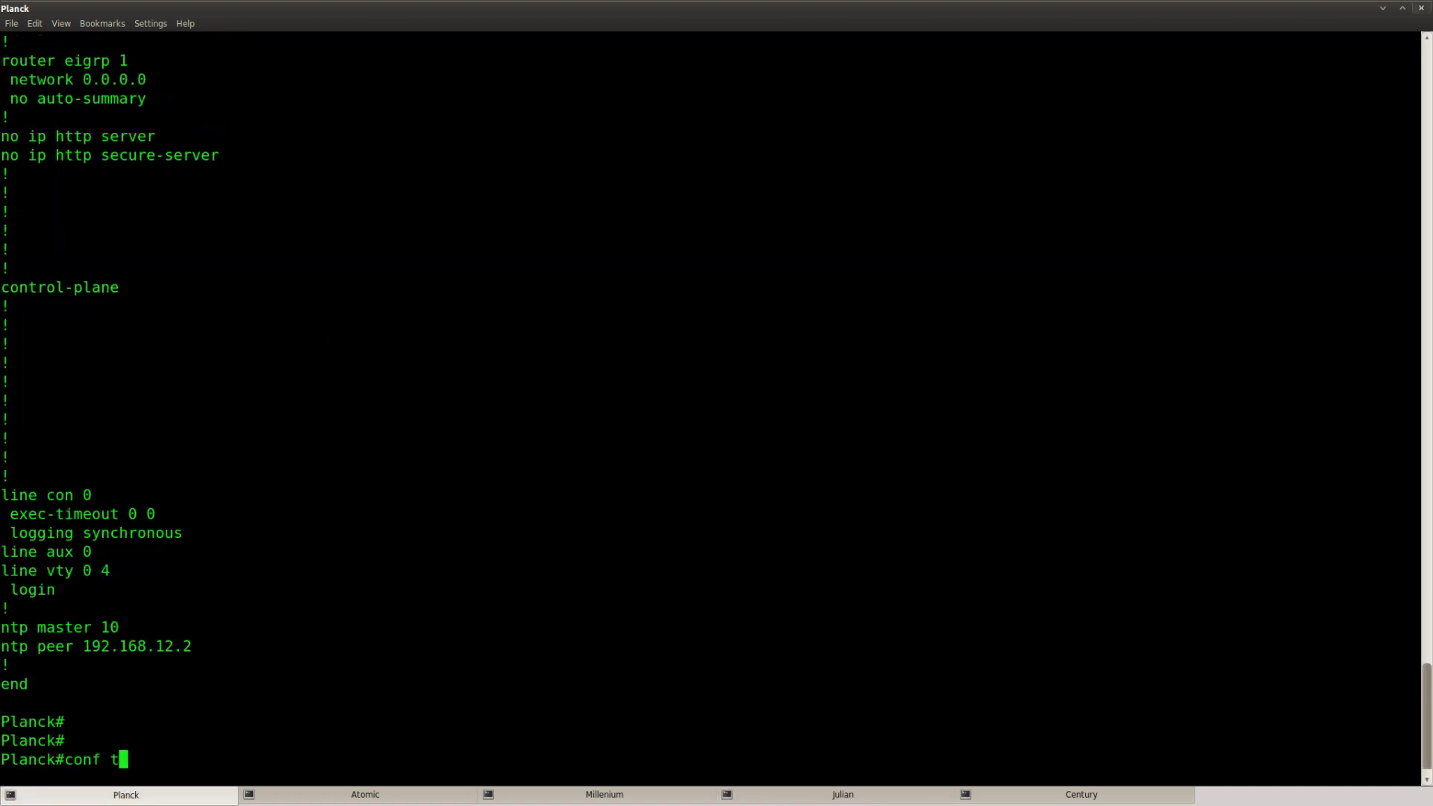
pyautogui.press('Up')
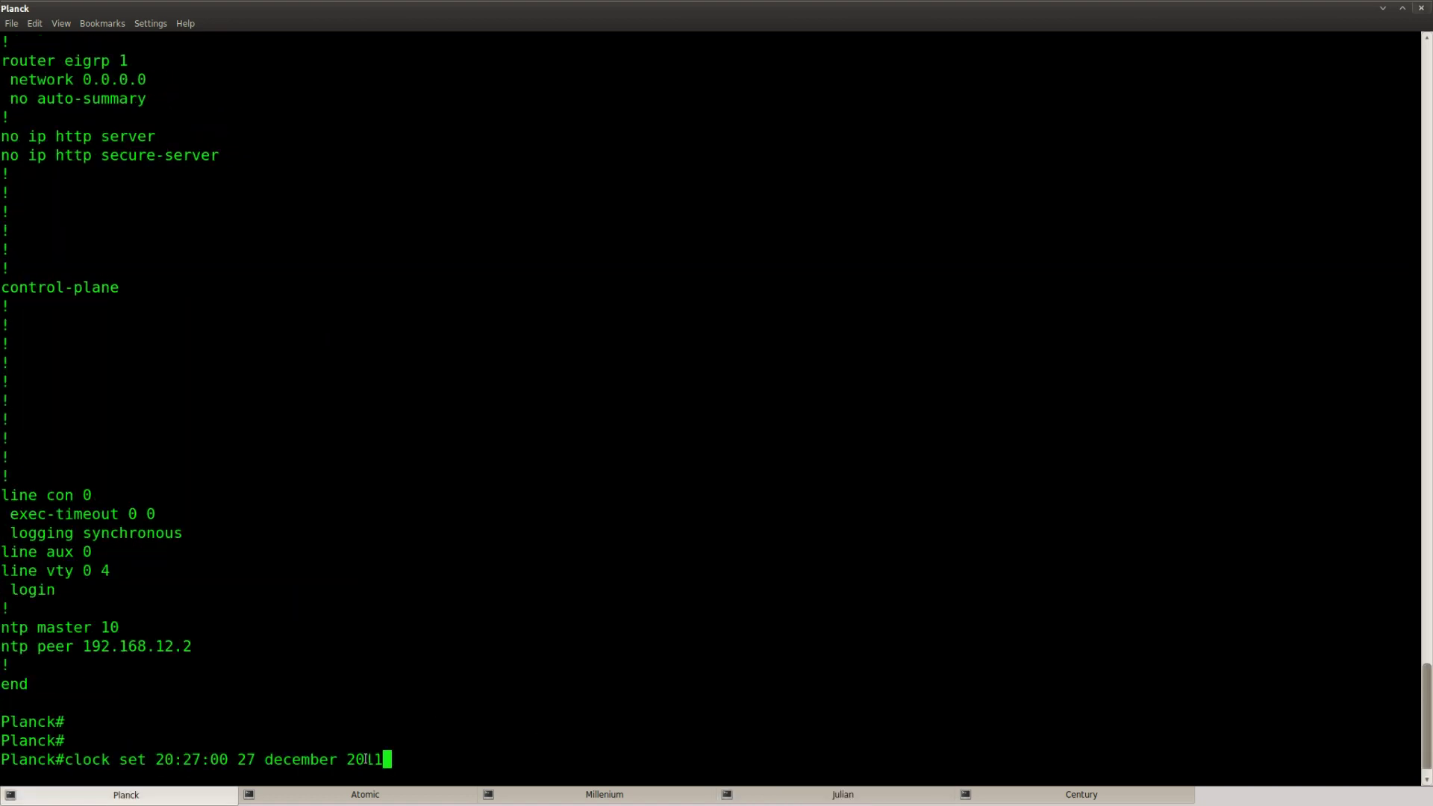
pyautogui.moveTo(380, 759); pyautogui.dragTo(80, 759)
pyautogui.rightClick(80, 759)
pyautogui.click(127, 613)
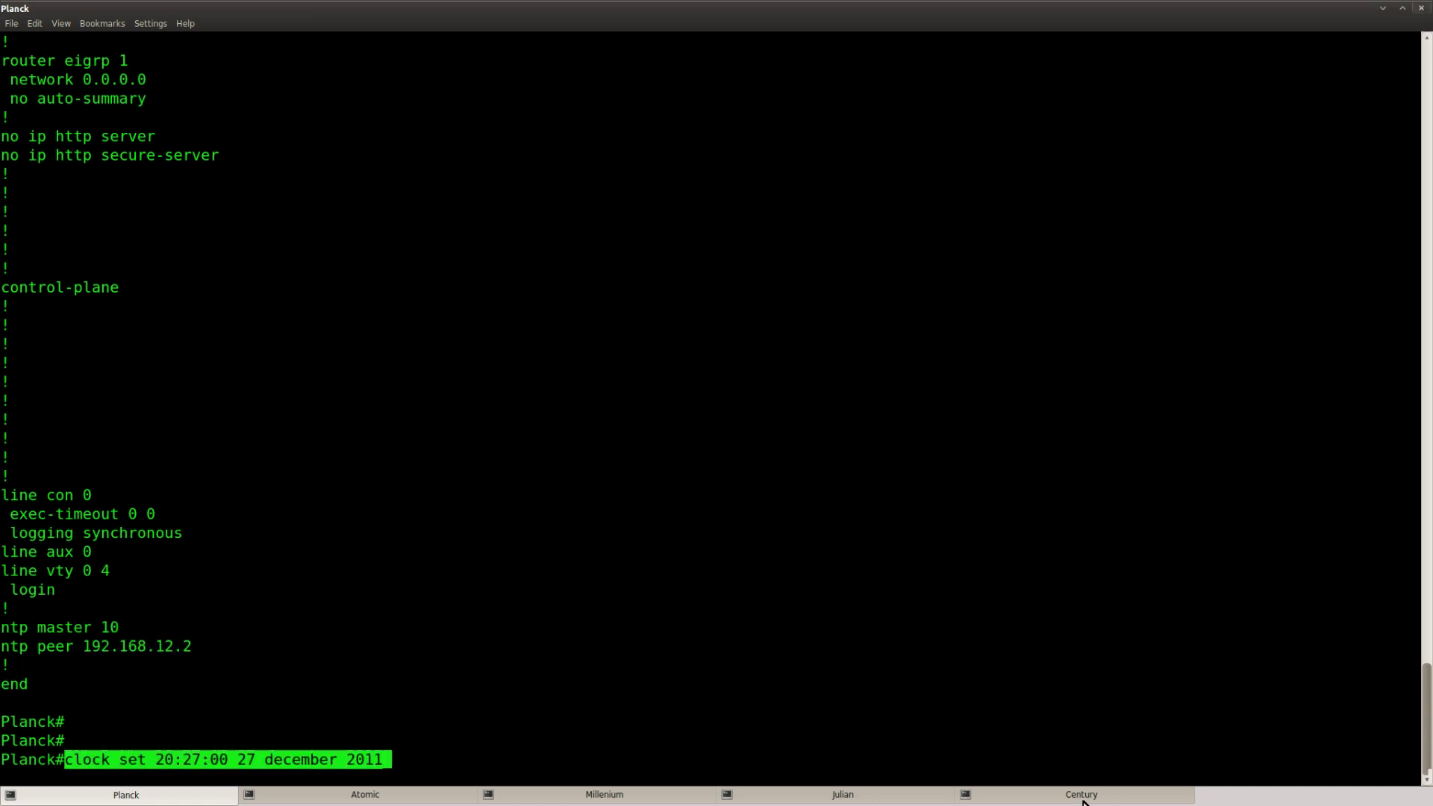
# - Paste the copied clock command into Century's console and run it as clock set 20:37:00 27 december 2011
pyautogui.click(1081, 794)
pyautogui.hotkey('ctrl', 'shift', 'v')
pyautogui.press('Left')
pyautogui.press('Left')
pyautogui.press('Left')
pyautogui.press('Left')
pyautogui.press('Left')
pyautogui.press('Left')
pyautogui.press('Left')
pyautogui.press('Left')
pyautogui.press('Left')
pyautogui.press('Left')
pyautogui.press('Left')
pyautogui.press('Left')
pyautogui.press('Left')
pyautogui.press('Left')
pyautogui.press('Left')
pyautogui.press('Left')
pyautogui.press('Left')
pyautogui.press('Left')
pyautogui.press('Left')
pyautogui.press('Left')
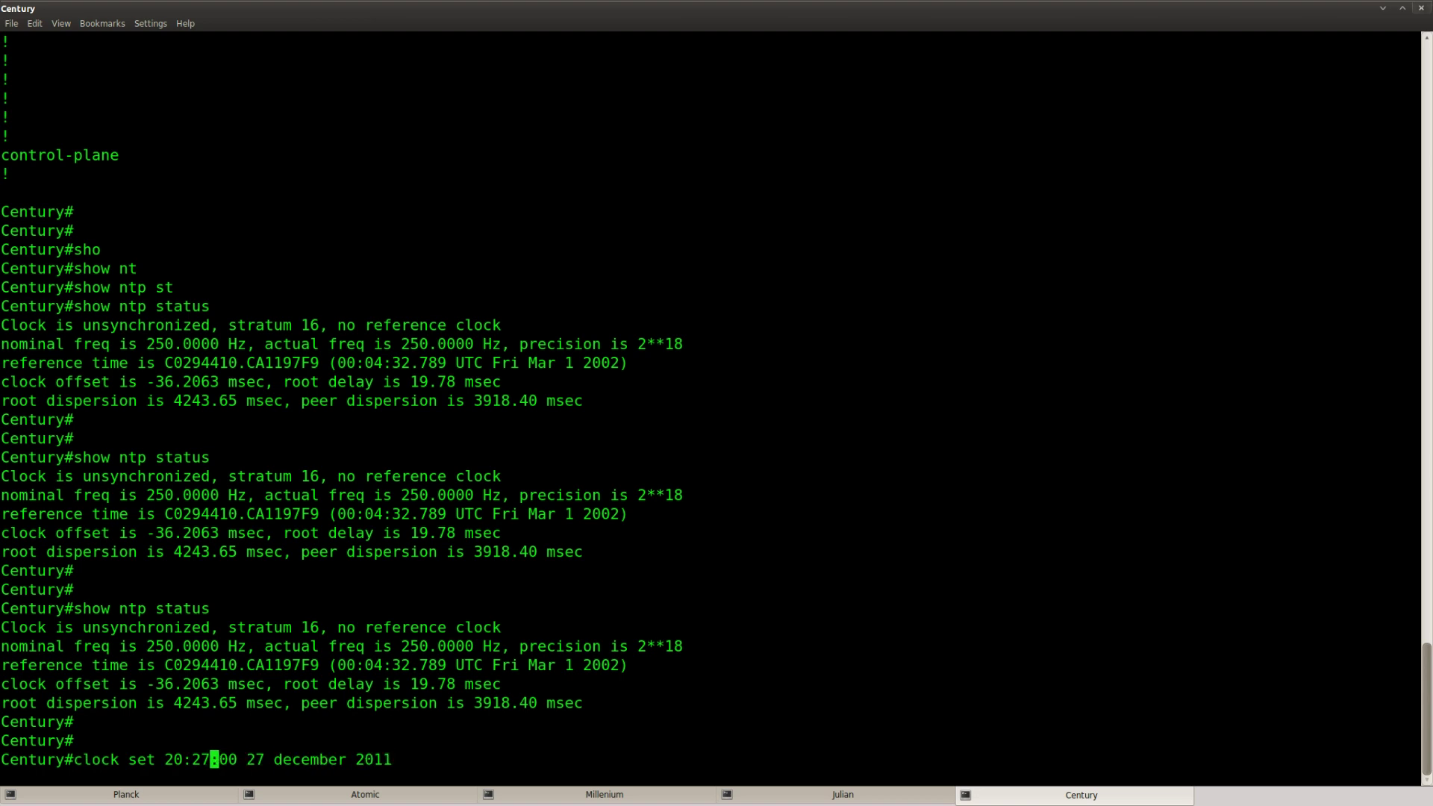
pyautogui.press('BackSpace')
pyautogui.press('BackSpace')
pyautogui.write('37')
pyautogui.press('Return')
# - Run show ntp status on Century to check synchronization with the manually set clock
pyautogui.press('Return')
pyautogui.press('Return')
pyautogui.write('show nt')
pyautogui.press('Tab')
pyautogui.write('st')
pyautogui.press('Tab')
pyautogui.press('Return')
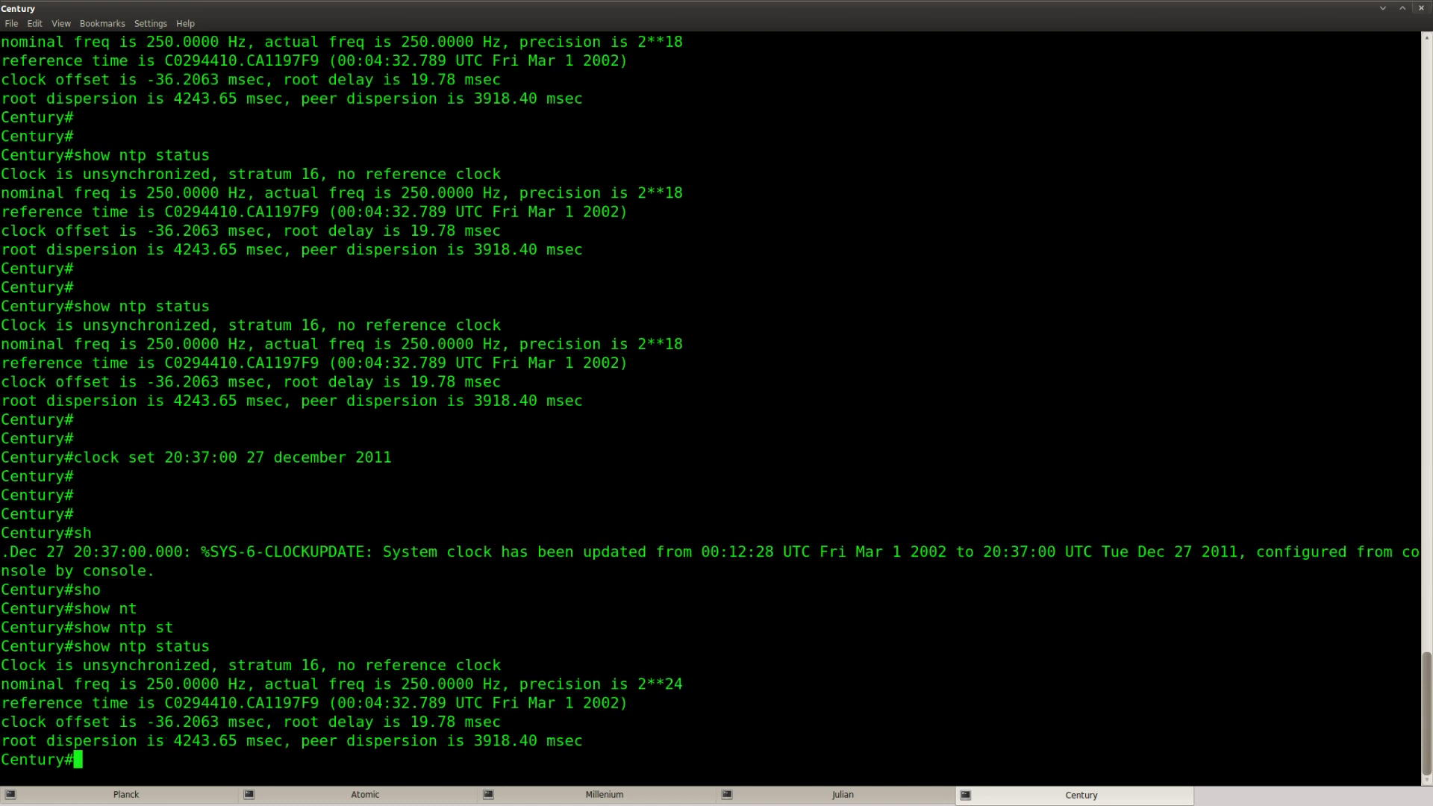
# - Enter configuration mode on Century and shut down interface f0/0
pyautogui.press('Return')
pyautogui.press('Return')
pyautogui.press('Return')
pyautogui.write('conf t')
pyautogui.press('Return')
pyautogui.write('int f0/0')
pyautogui.press('Return')
pyautogui.write('shut')
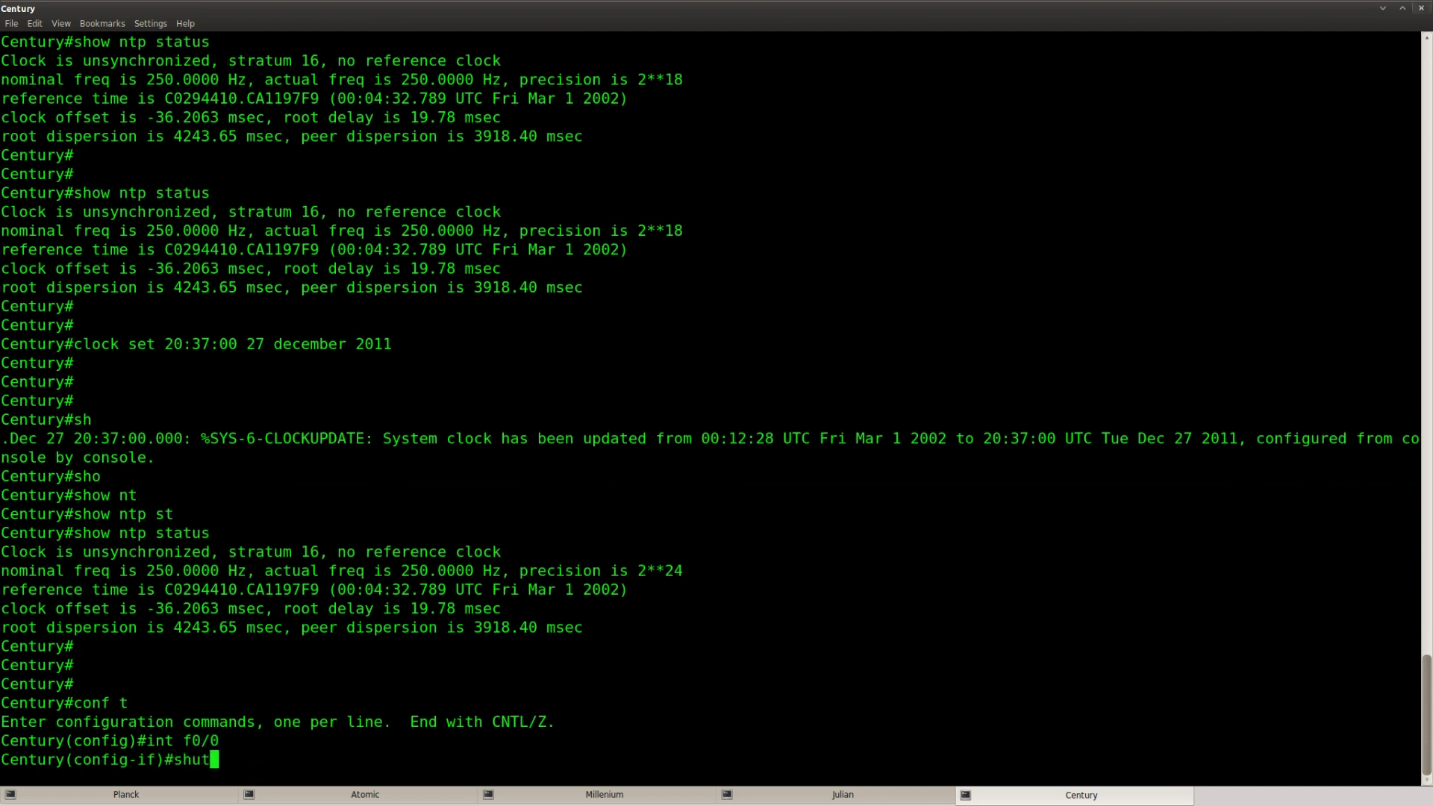
pyautogui.press('Return')
# - Bring Century's interface f0/0 back up with no shut and leave configuration mode
pyautogui.write('no shut')
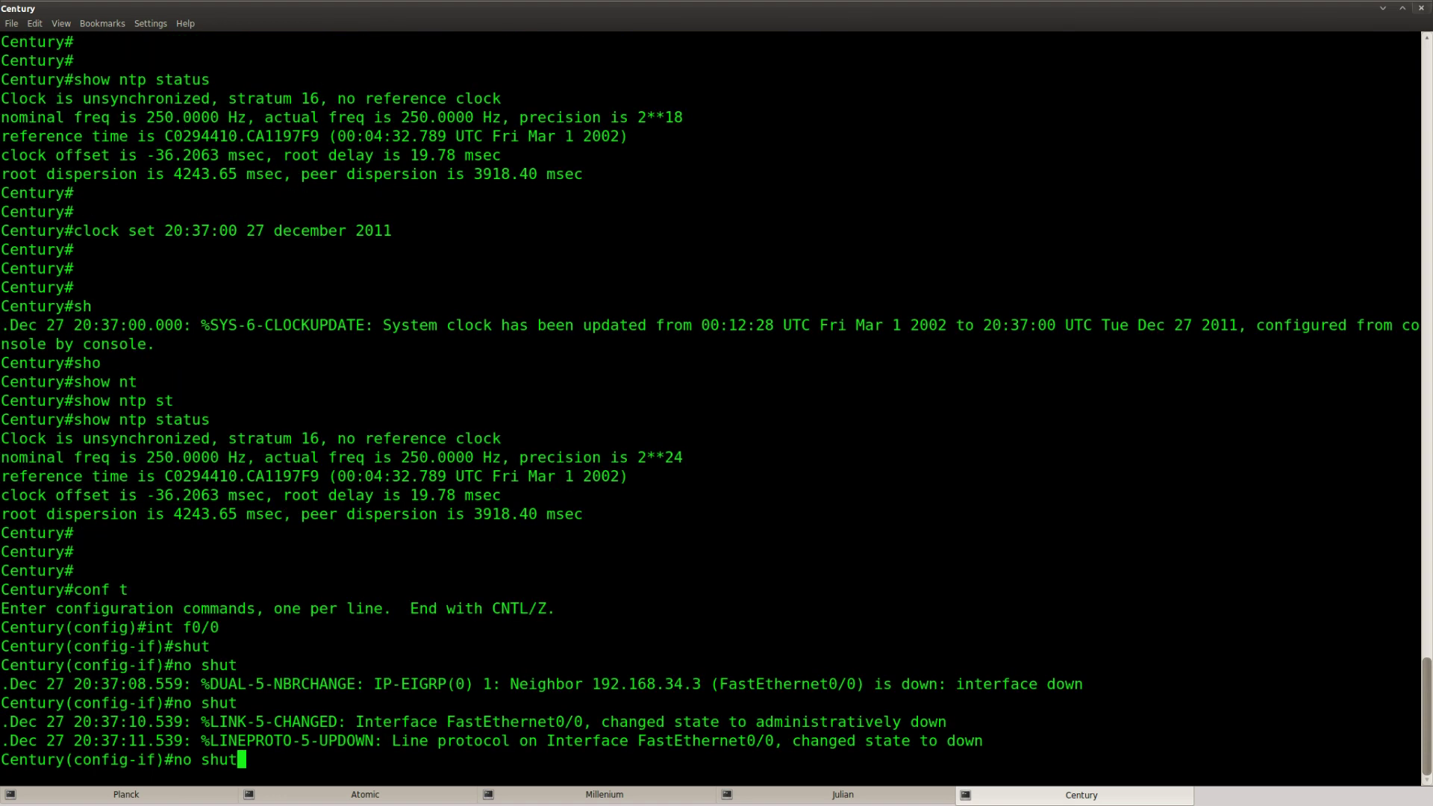
pyautogui.press('Return')
pyautogui.press('Return')
pyautogui.press('Return')
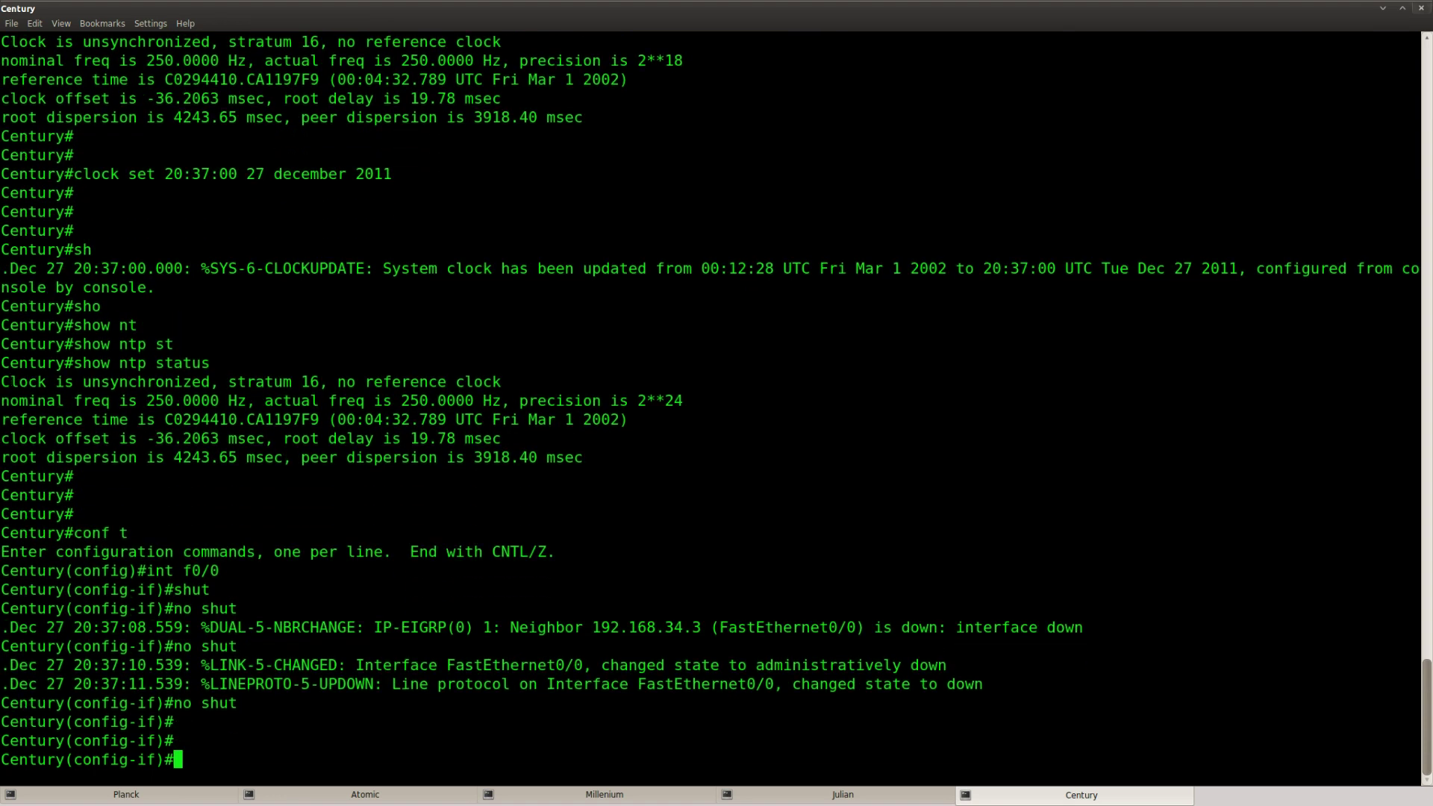
pyautogui.hotkey('ctrl', 'z')
pyautogui.press('Return')
pyautogui.press('Return')
pyautogui.press('Return')
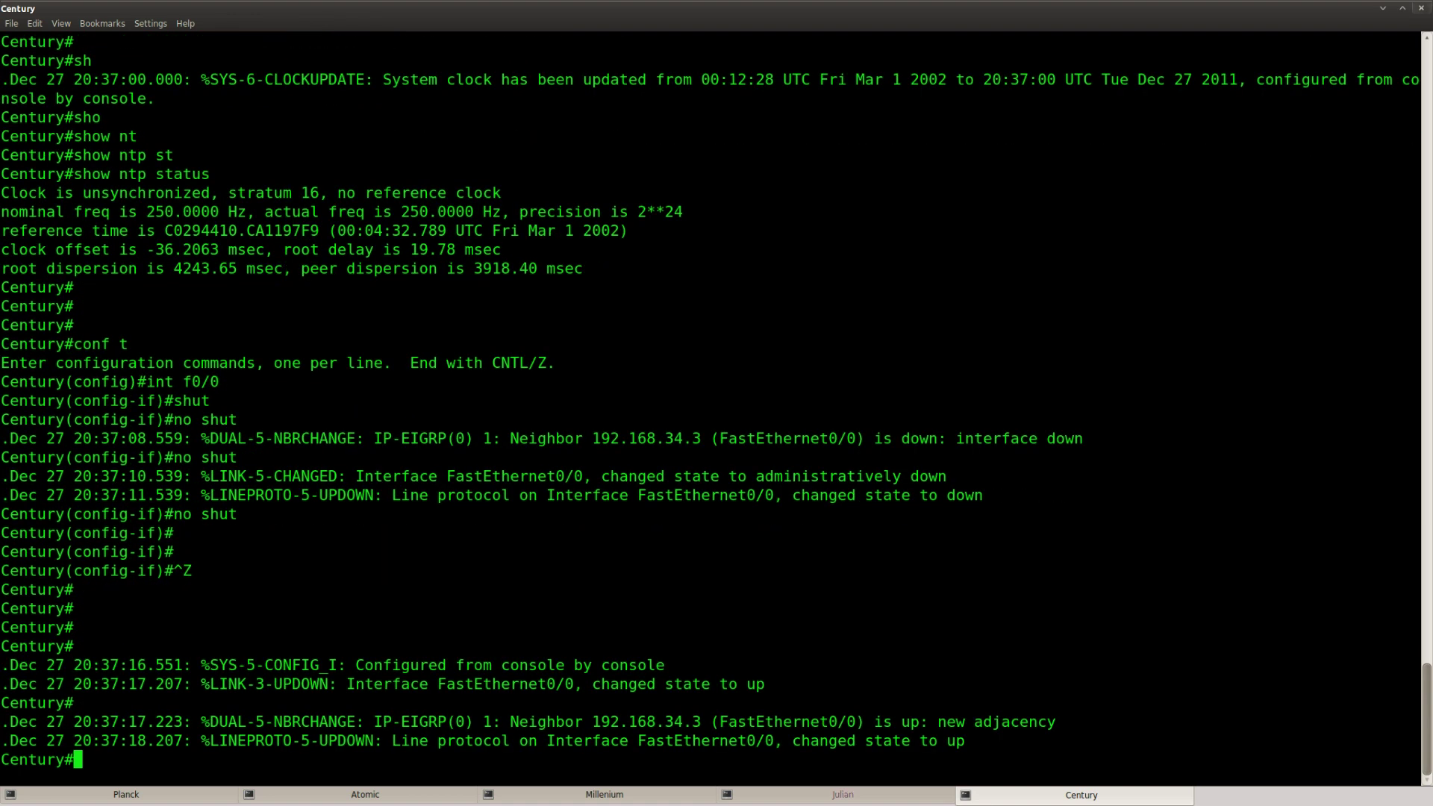
# - Run show ntp status three times on Century to check its NTP synchronization after the interface restart
pyautogui.press('Return')
pyautogui.press('Return')
pyautogui.press('Return')
pyautogui.press('Return')
pyautogui.press('Return')
pyautogui.press('Return')
pyautogui.write('sho')
pyautogui.press('Tab')
pyautogui.write('nt')
pyautogui.press('Tab')
pyautogui.write('st')
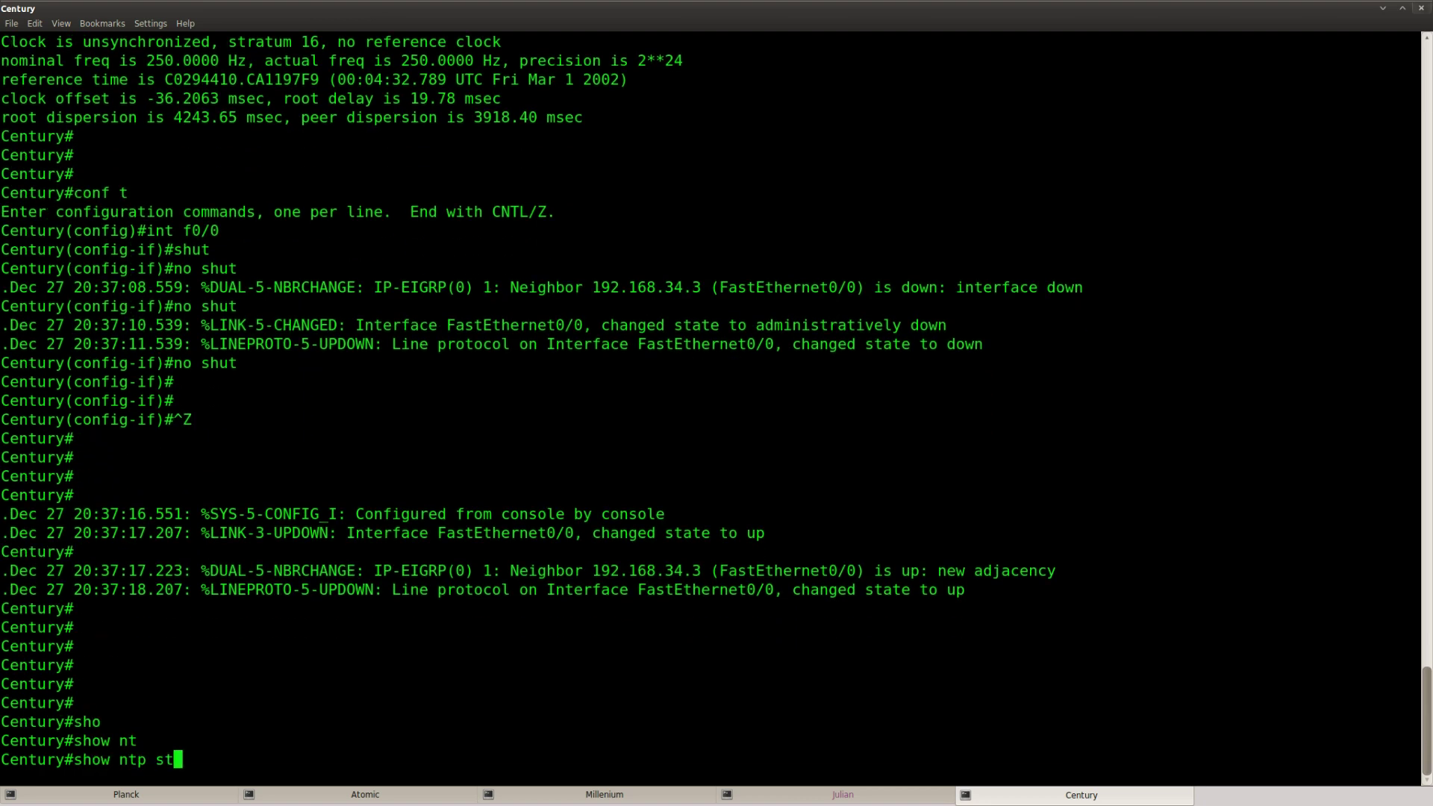
pyautogui.press('Tab')
pyautogui.press('Return')
pyautogui.press('Return')
pyautogui.press('Return')
pyautogui.press('Up')
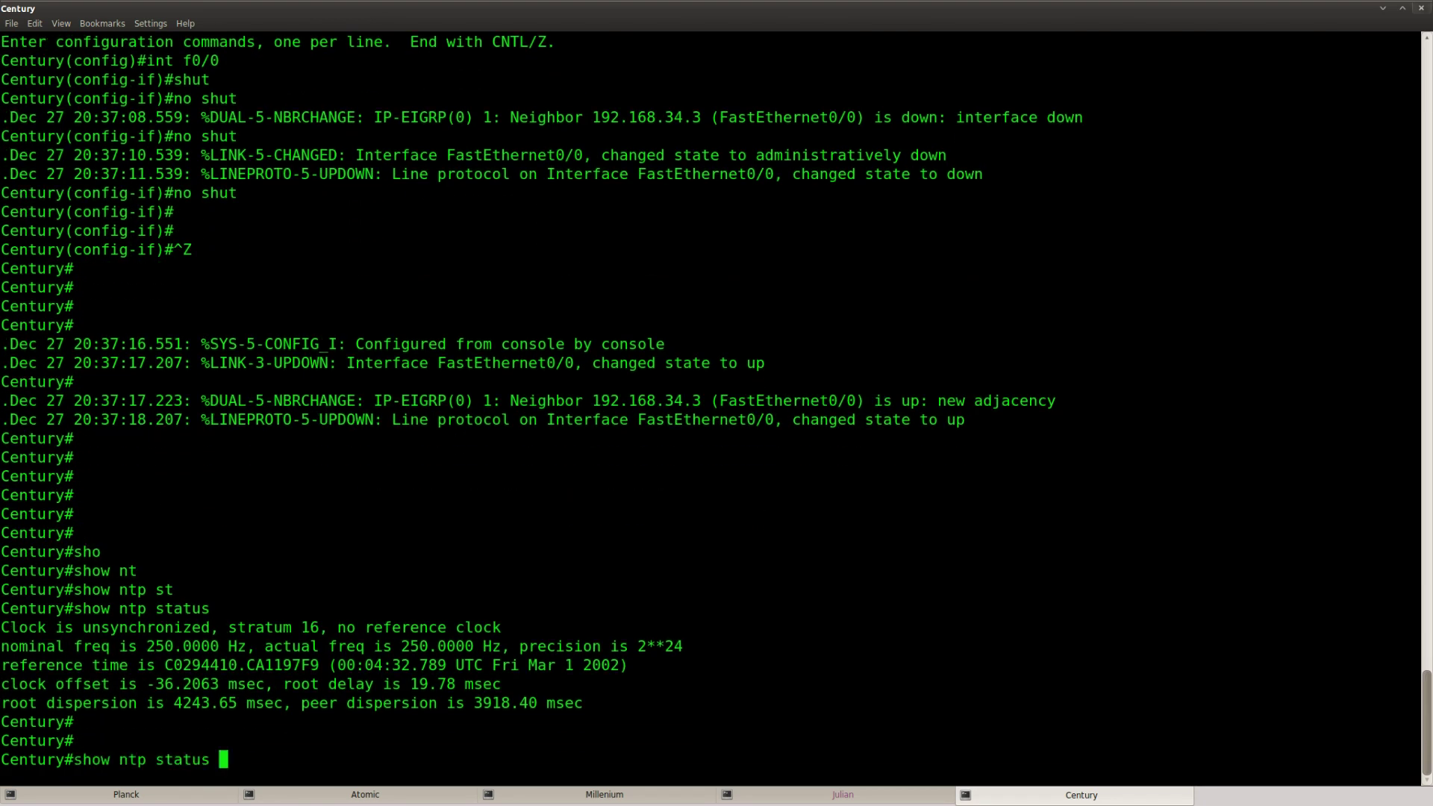
pyautogui.press('Return')
pyautogui.press('Return')
pyautogui.press('Return')
pyautogui.press('Up')
pyautogui.press('Return')
pyautogui.press('Return')
pyautogui.press('Return')
pyautogui.press('Return')
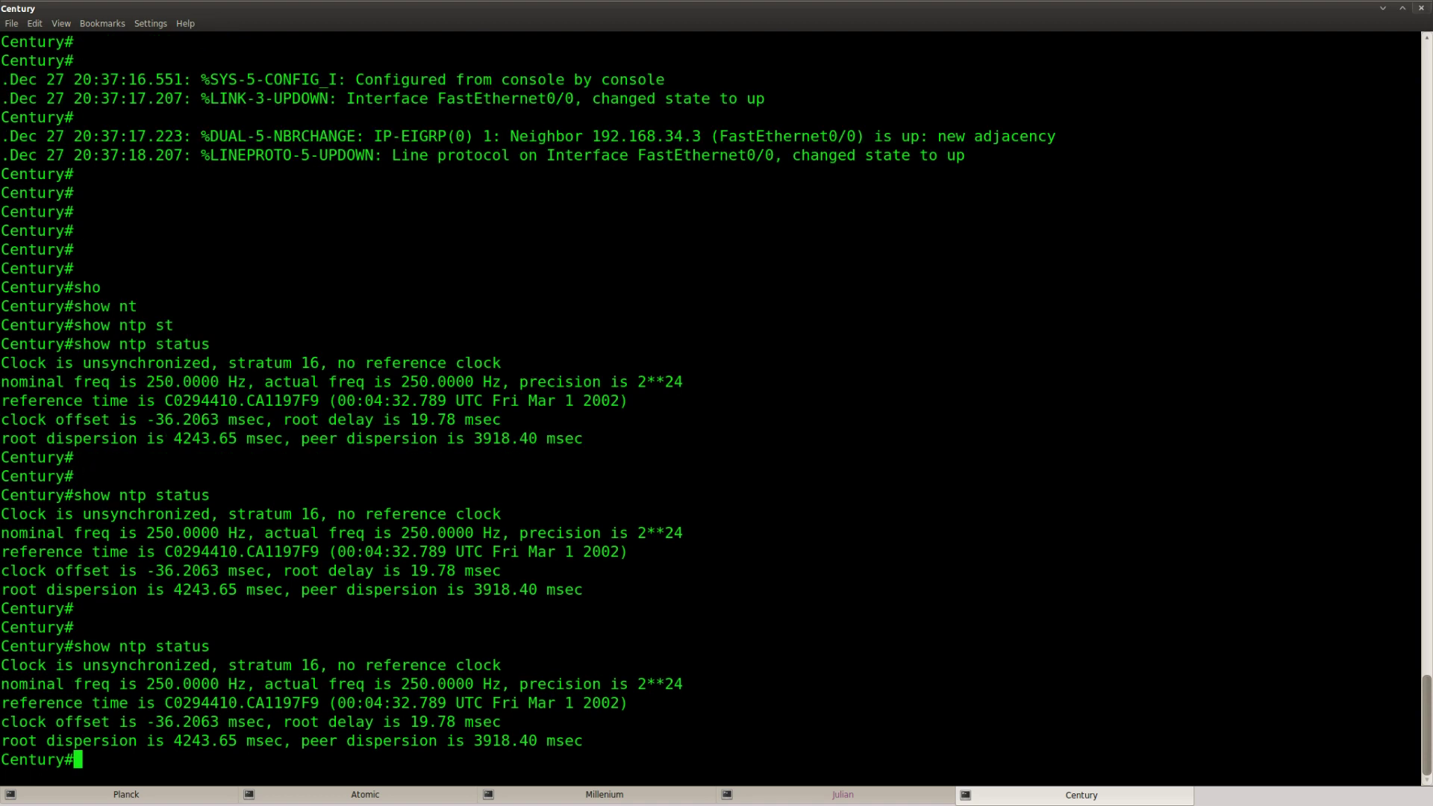
# - List the available debug ntp options on Century and enable debug ntp packets
pyautogui.write('deb')
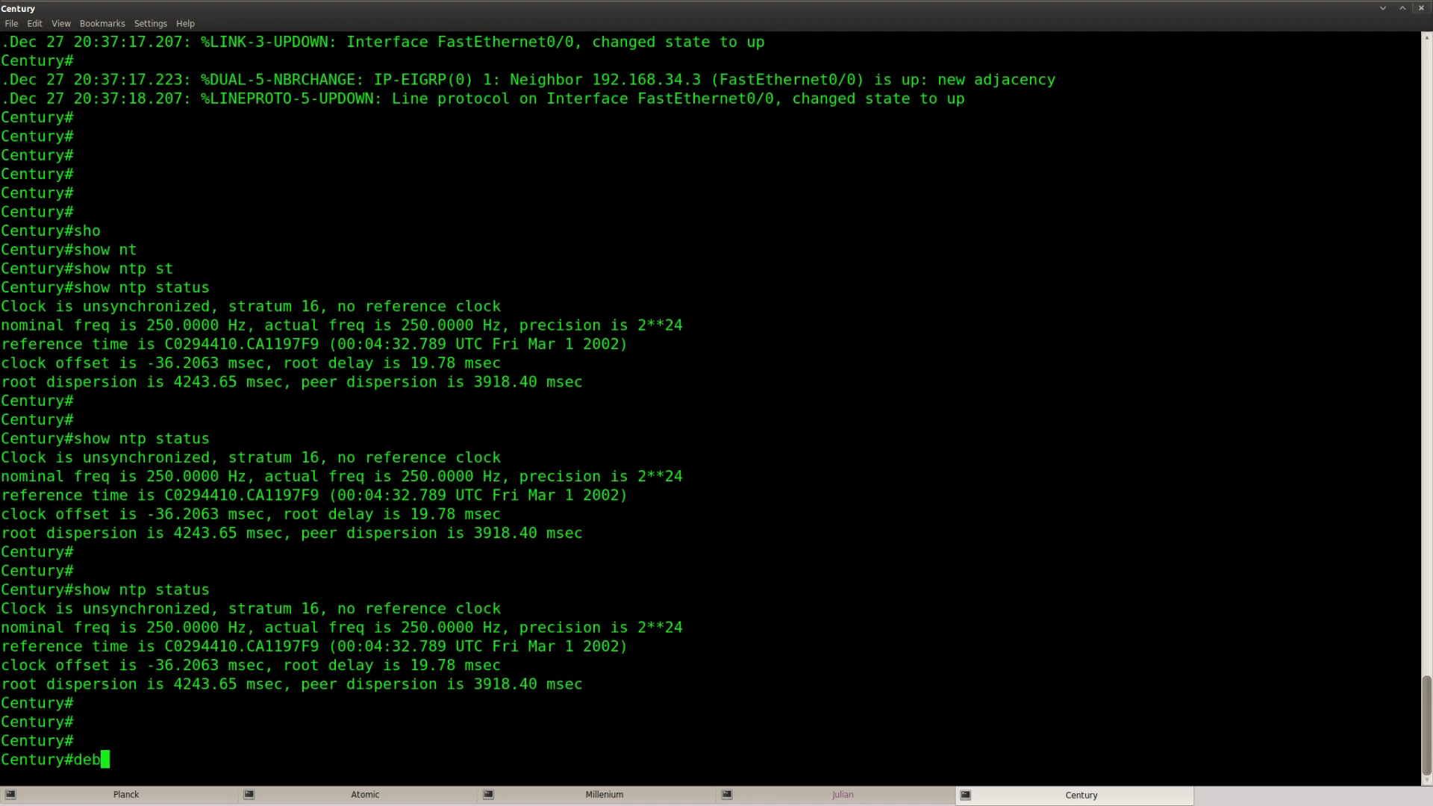
pyautogui.press('Tab')
pyautogui.write('nt')
pyautogui.press('Tab')
pyautogui.write('?')
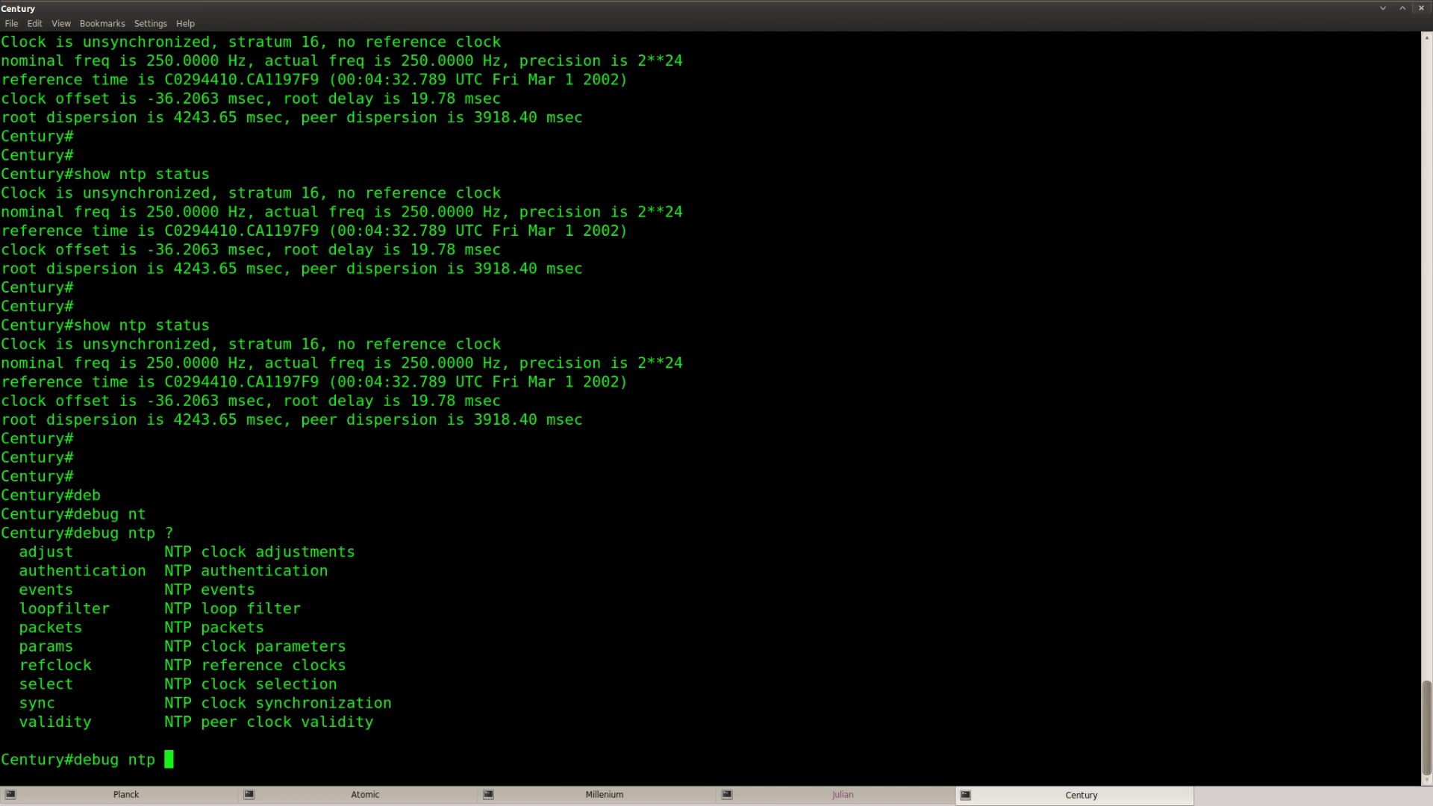
pyautogui.write('pac')
pyautogui.press('Tab')
pyautogui.press('Return')
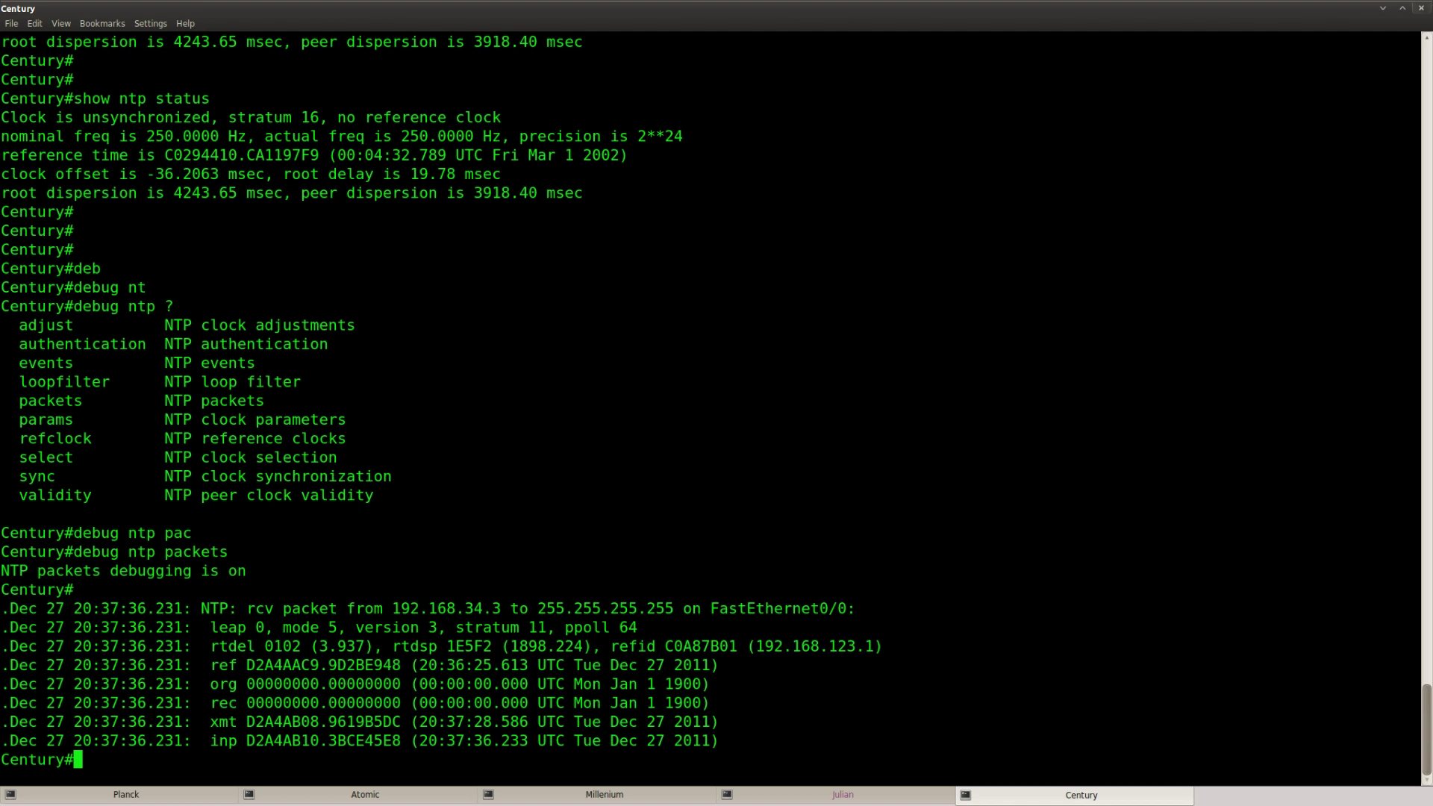
# - Examine the source address, destination address and stratum of the NTP packet received on Century's FastEthernet0/0
pyautogui.moveTo(392, 608); pyautogui.dragTo(505, 607)
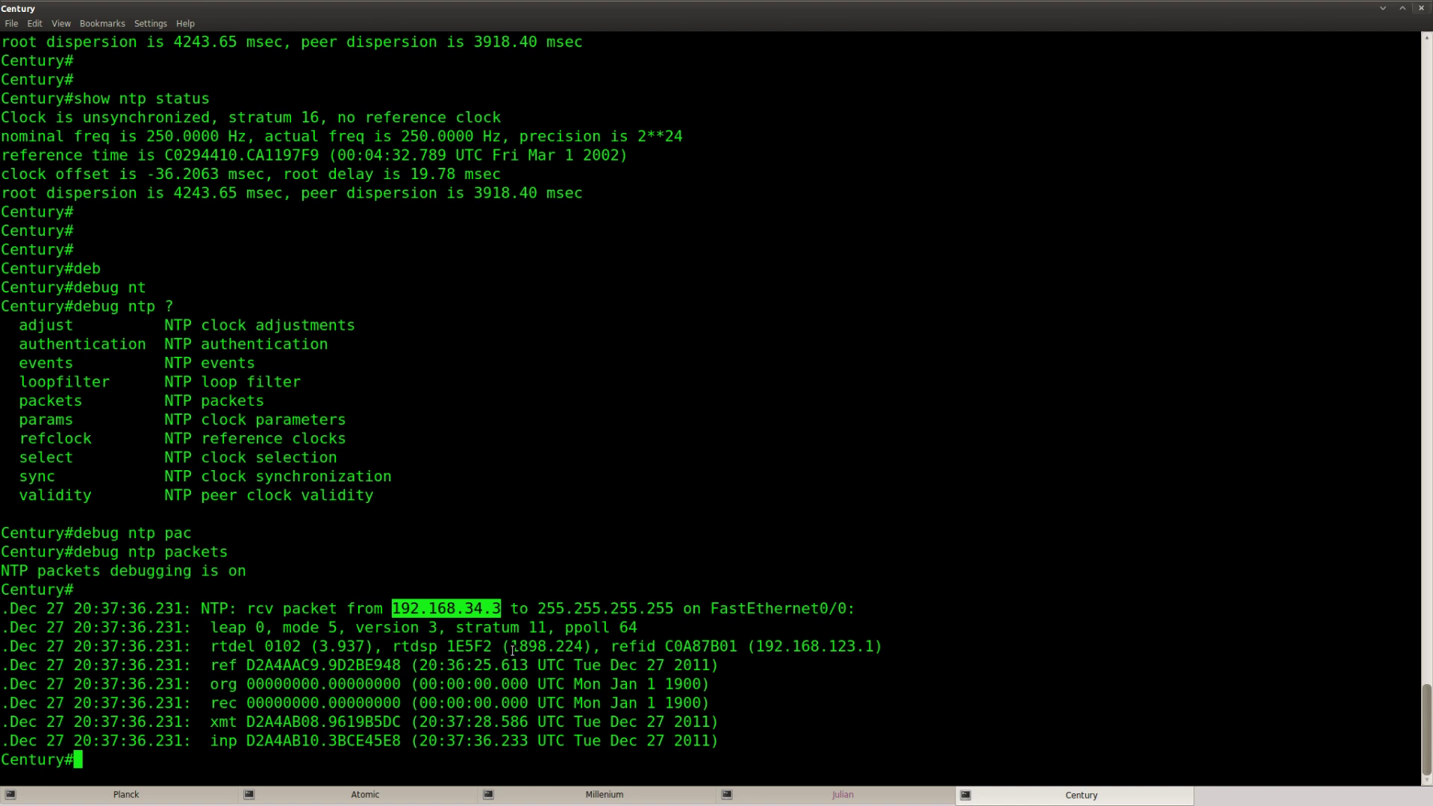
pyautogui.moveTo(538, 609); pyautogui.dragTo(674, 609)
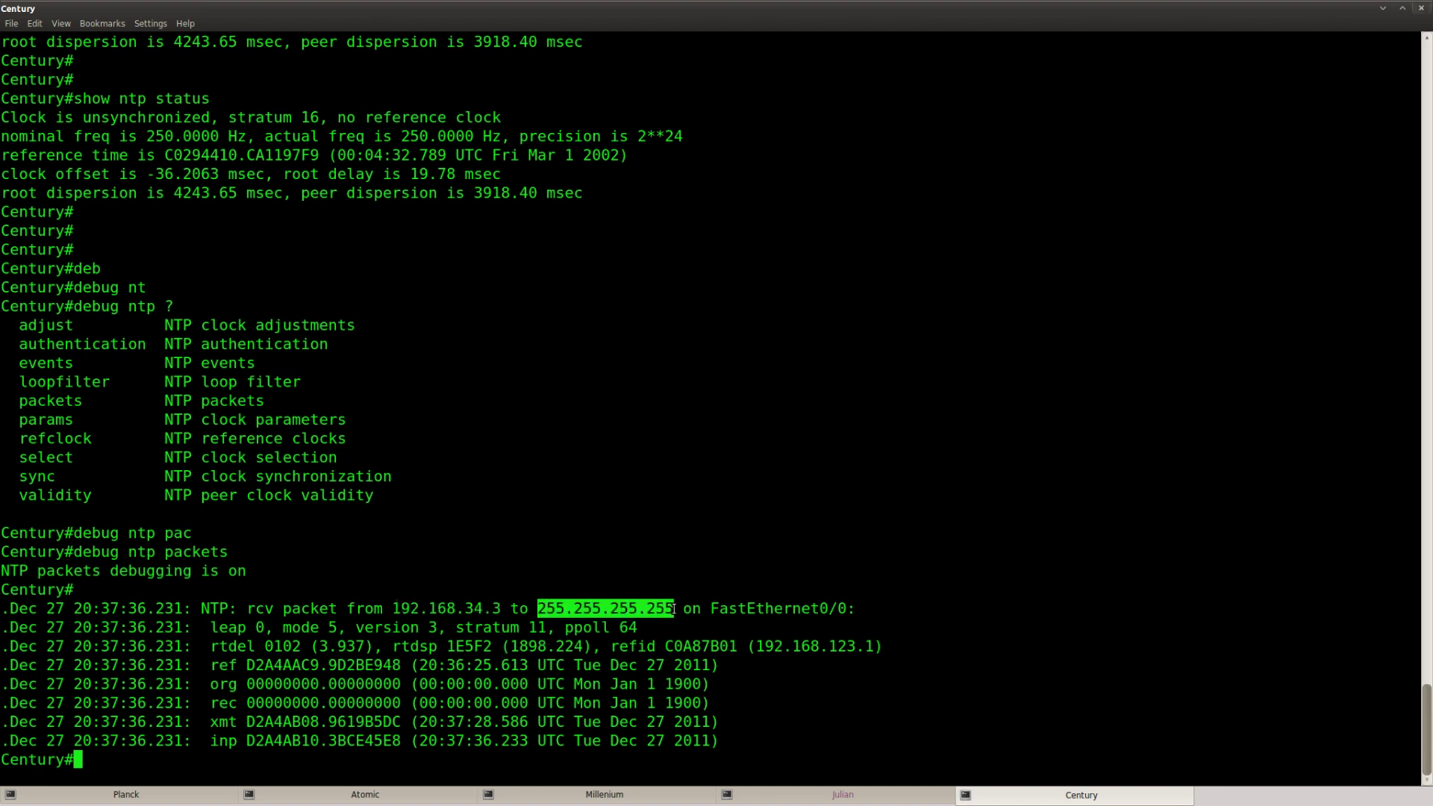
pyautogui.click(637, 730)
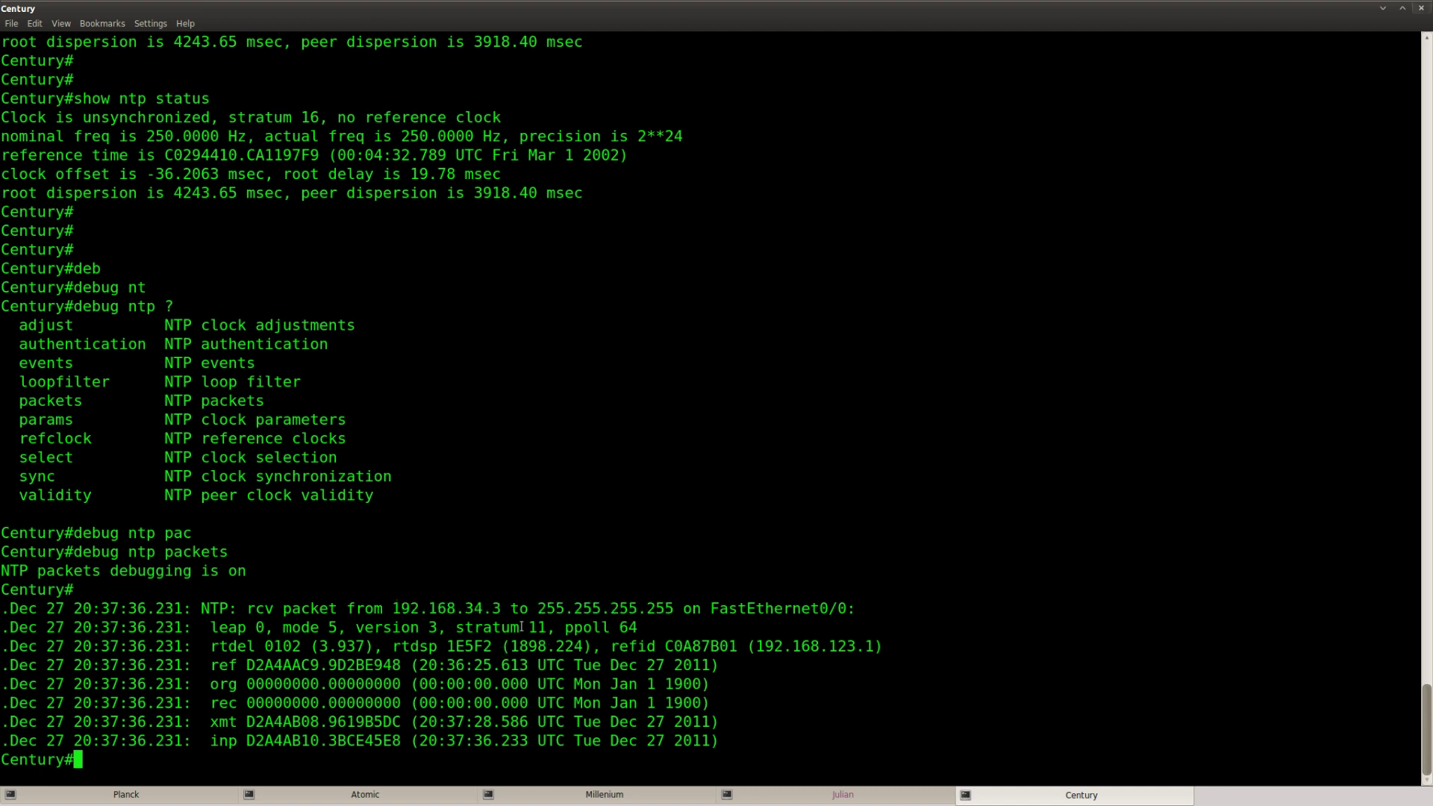
pyautogui.moveTo(552, 626); pyautogui.dragTo(457, 627)
pyautogui.click(457, 626)
# - Enable NTP clock adjustment debugging on Century with debug ntp adjust
pyautogui.write('deb')
pyautogui.press('Tab')
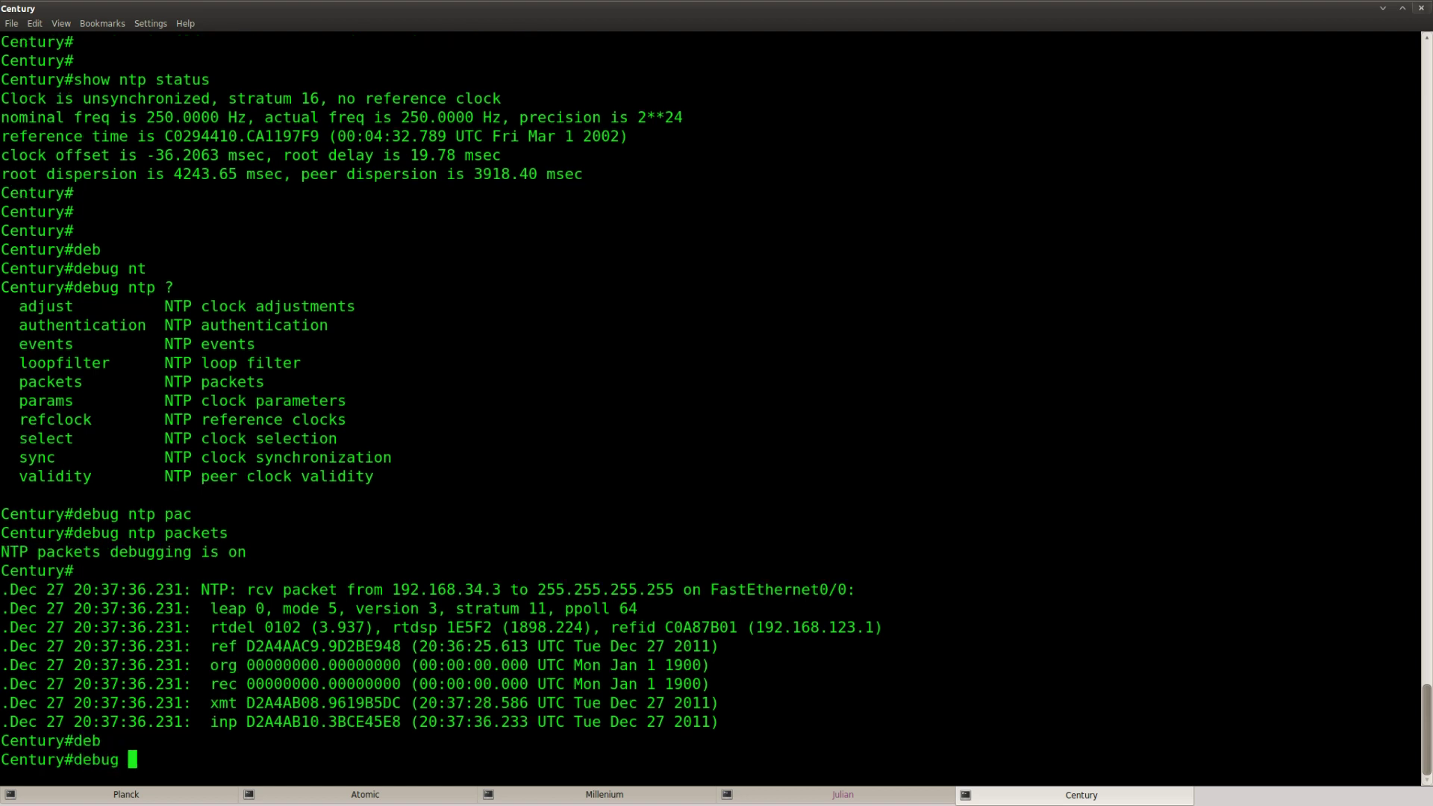
pyautogui.write('nt')
pyautogui.press('Tab')
pyautogui.write('ad')
pyautogui.press('Tab')
pyautogui.press('Return')
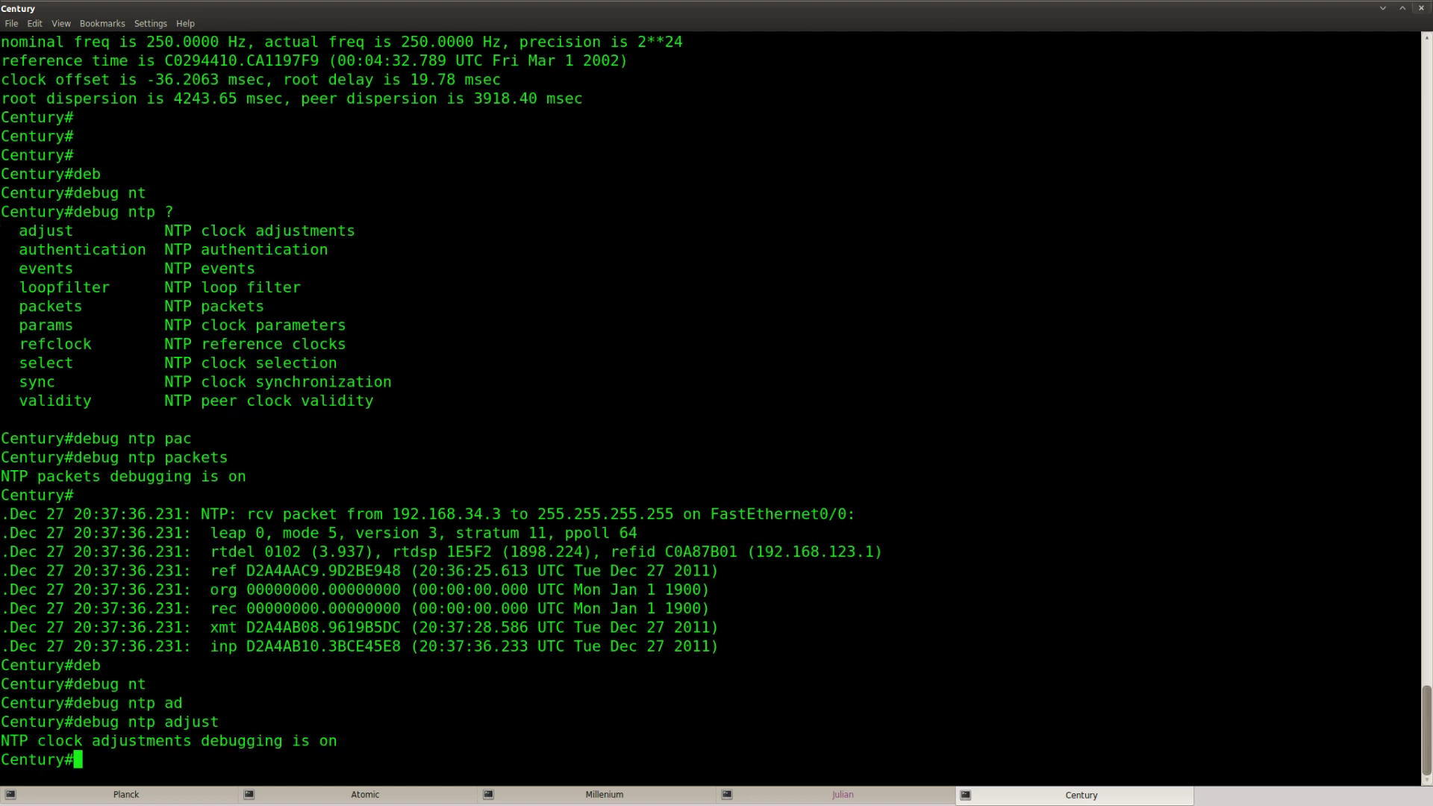
# - Enable NTP clock synchronization debugging on Century with debug ntp sync and watch the debug output
pyautogui.write('deb')
pyautogui.press('Tab')
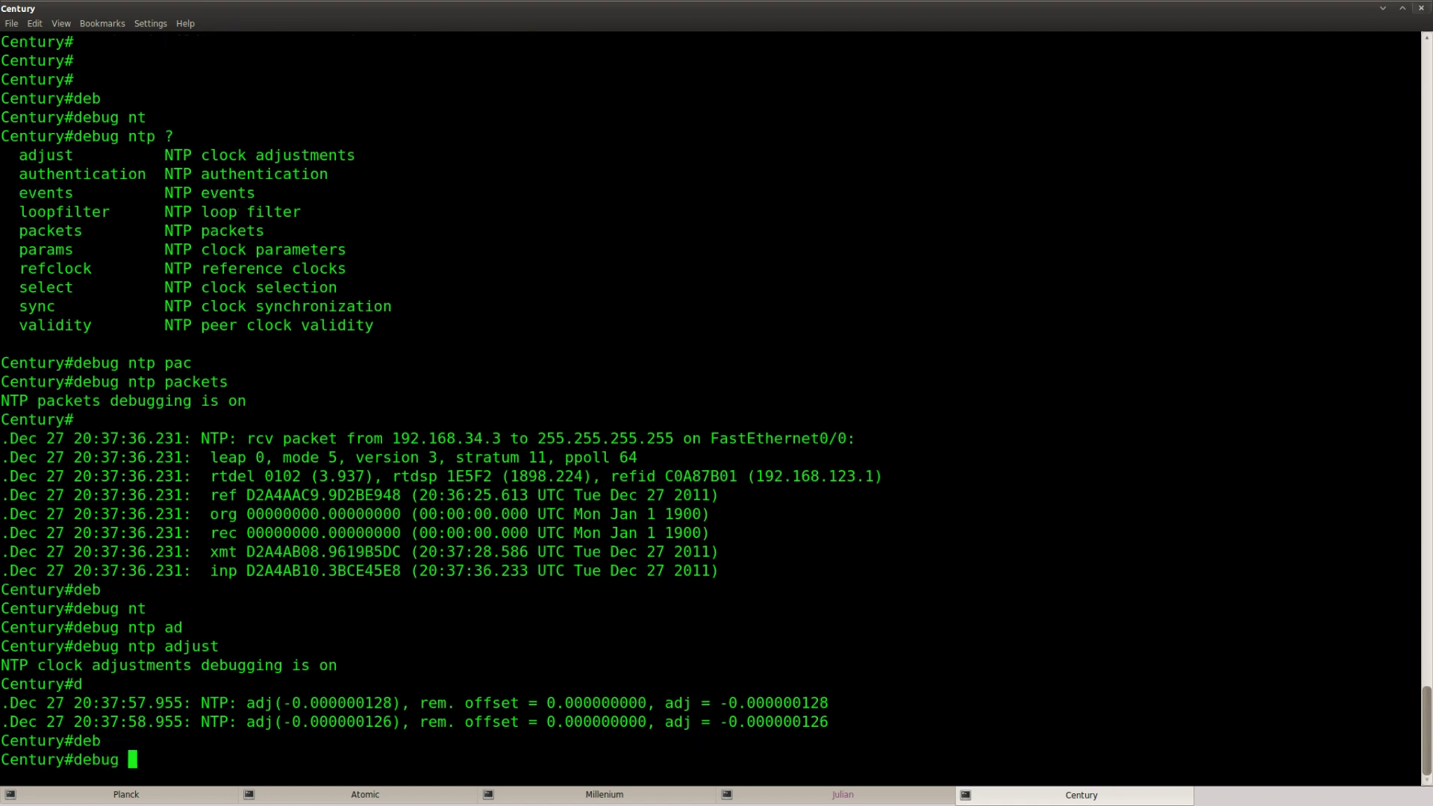
pyautogui.write('nt')
pyautogui.press('Tab')
pyautogui.write('syn')
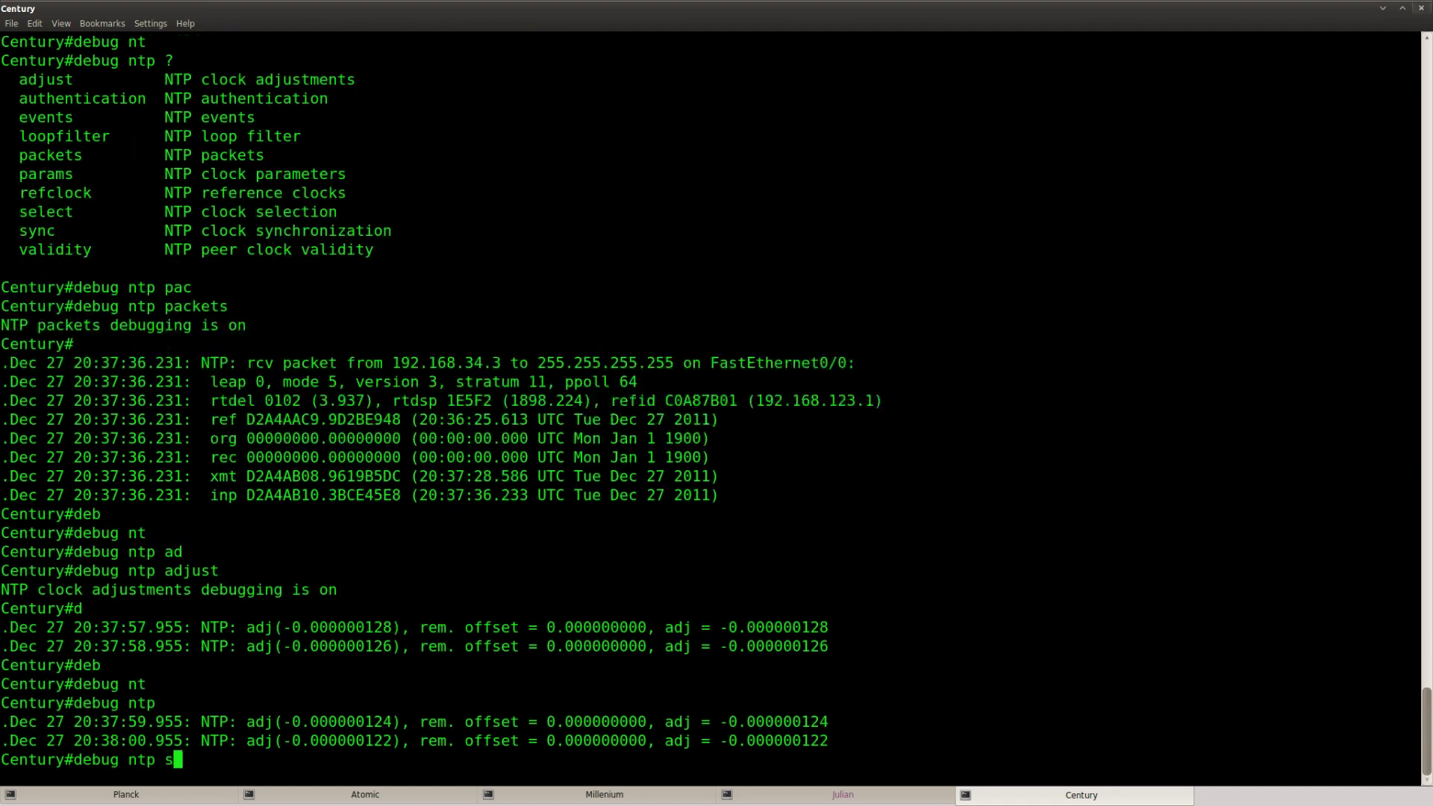
pyautogui.press('Tab')
pyautogui.press('Return')
pyautogui.press('Return')
pyautogui.press('Return')
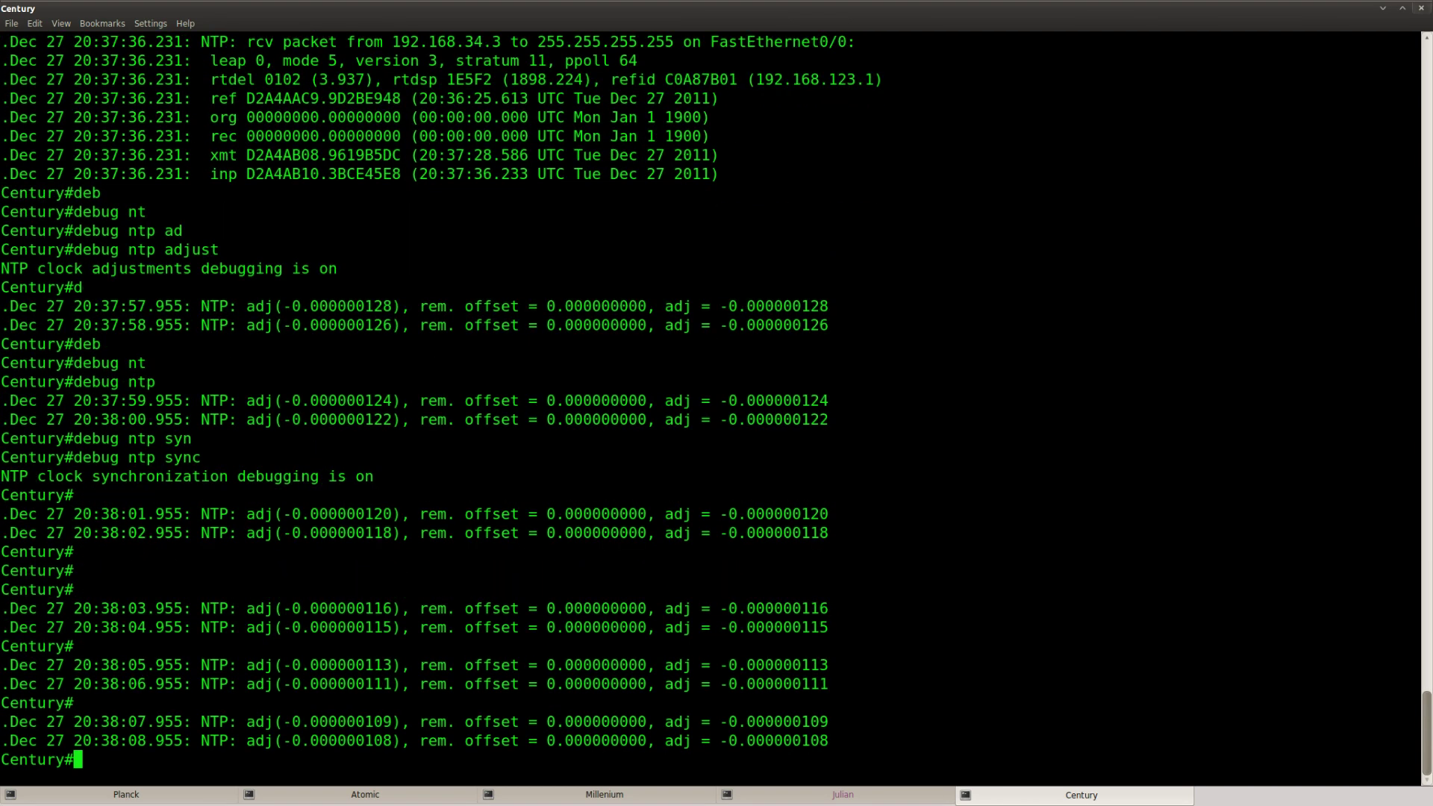
pyautogui.press('Return')
pyautogui.press('Return')
pyautogui.press('Return')
pyautogui.press('Return')
pyautogui.press('Return')
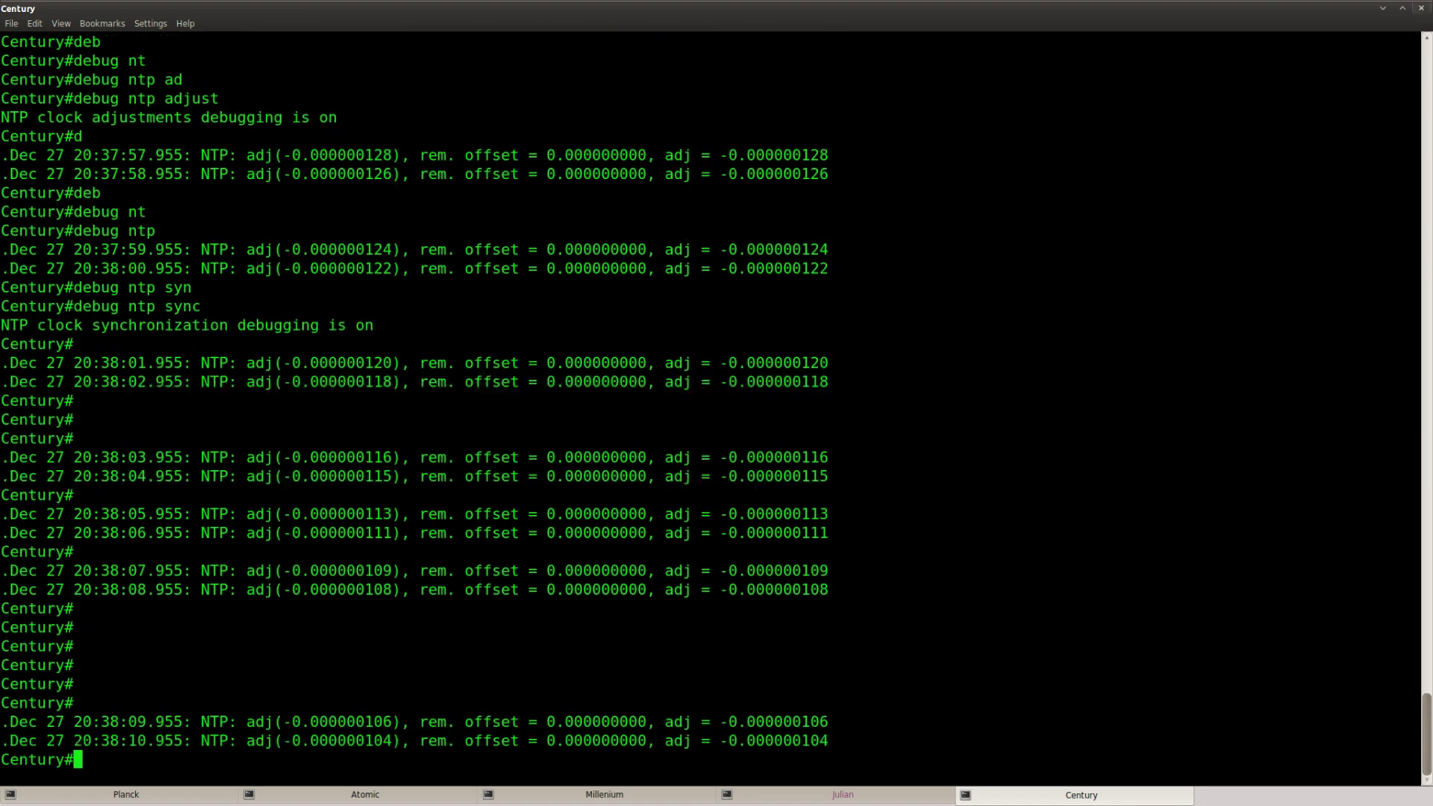
# - Run show ntp status three times on Century while NTP debugging is active, pausing before the last check
pyautogui.write('show')
pyautogui.press('Tab')
pyautogui.write('nt')
pyautogui.press('Tab')
pyautogui.write('st')
pyautogui.press('Tab')
pyautogui.press('Return')
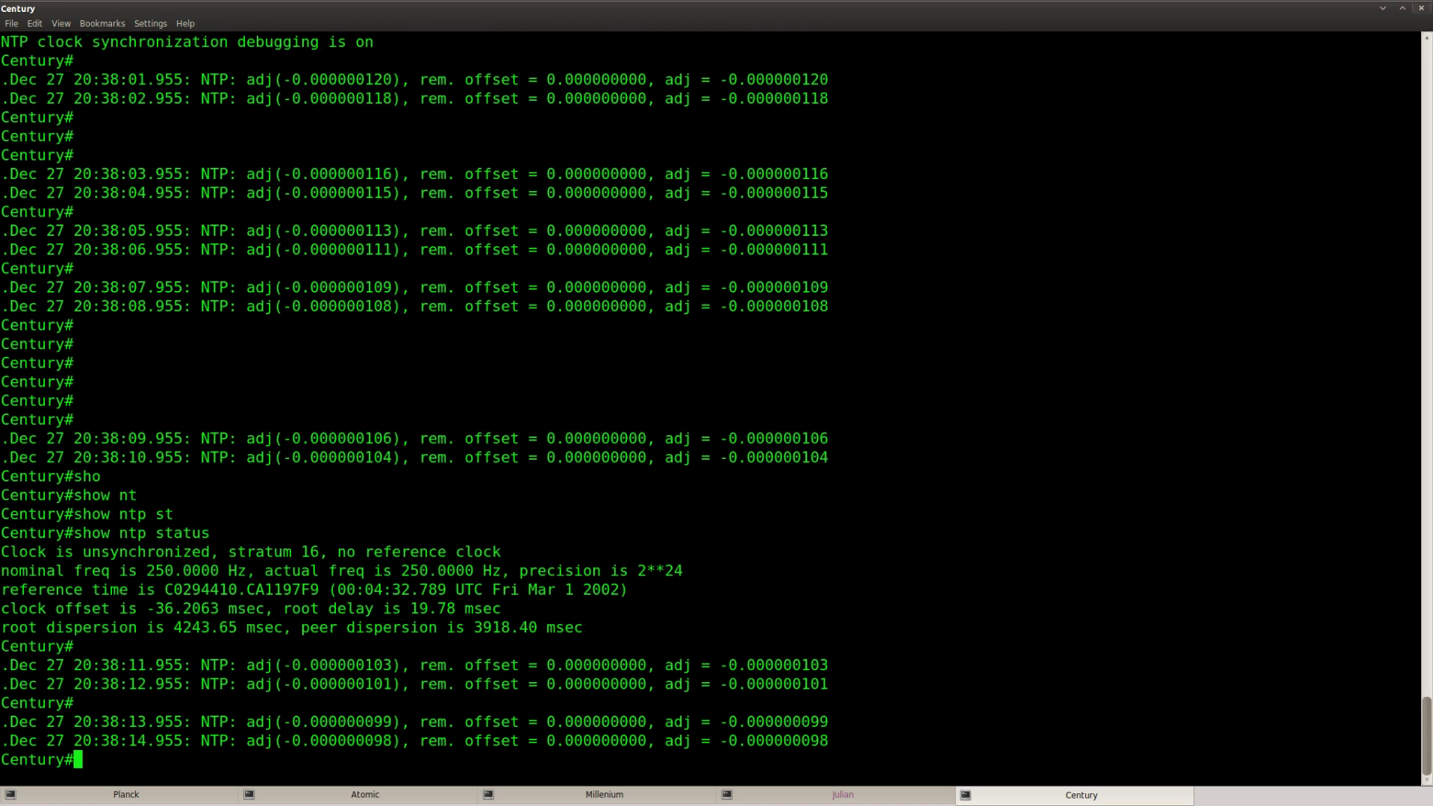
pyautogui.press('Return')
pyautogui.press('Up')
pyautogui.press('Return')
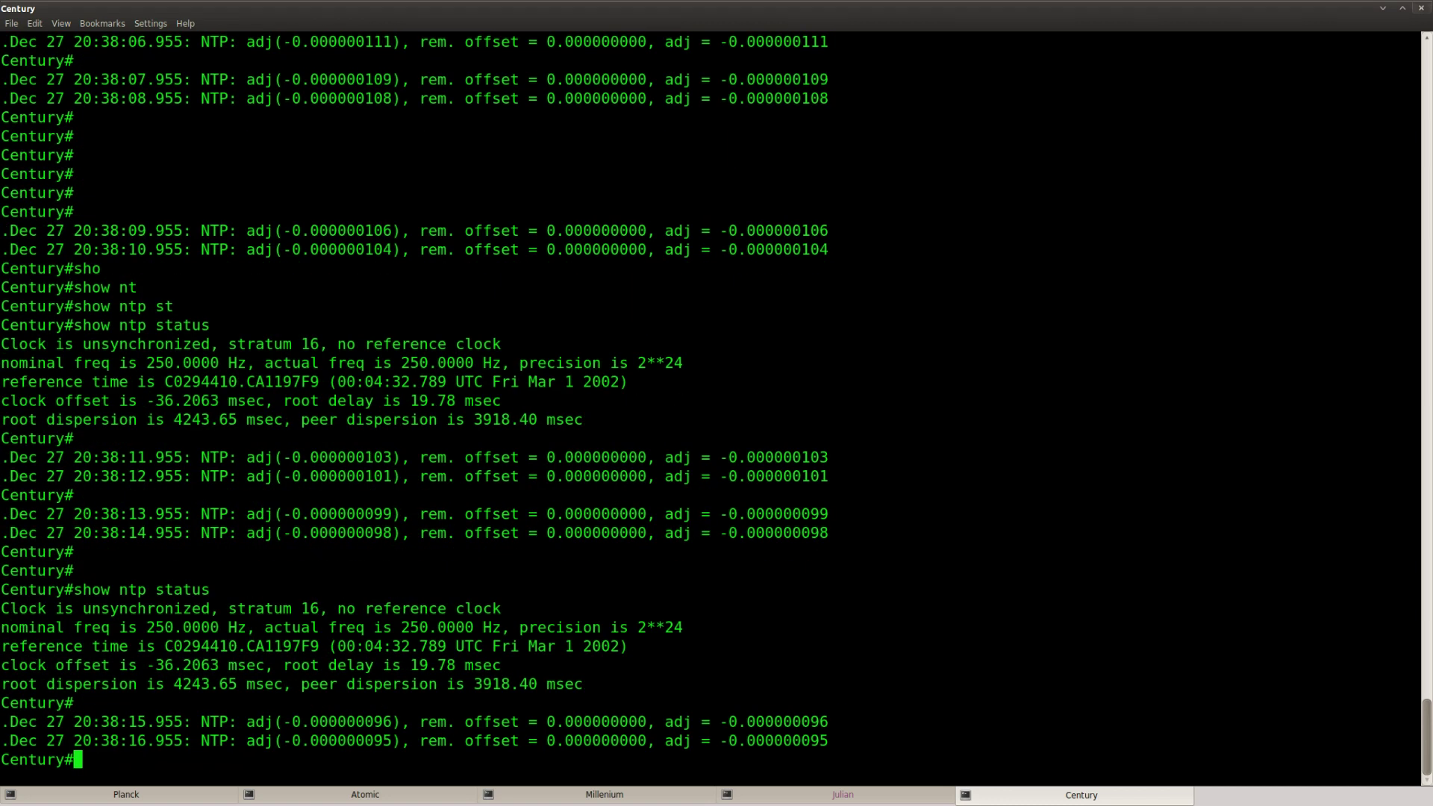
pyautogui.press('Return')
pyautogui.press('Return')
pyautogui.press('Return')
pyautogui.press('Return')
pyautogui.press('Return')
pyautogui.press('Return')
pyautogui.press('Return')
pyautogui.press('Return')
pyautogui.press('Return')
pyautogui.press('Return')
pyautogui.press('Return')
pyautogui.press('Return')
pyautogui.press('Return')
pyautogui.press('Return')
pyautogui.press('Up')
pyautogui.press('Return')
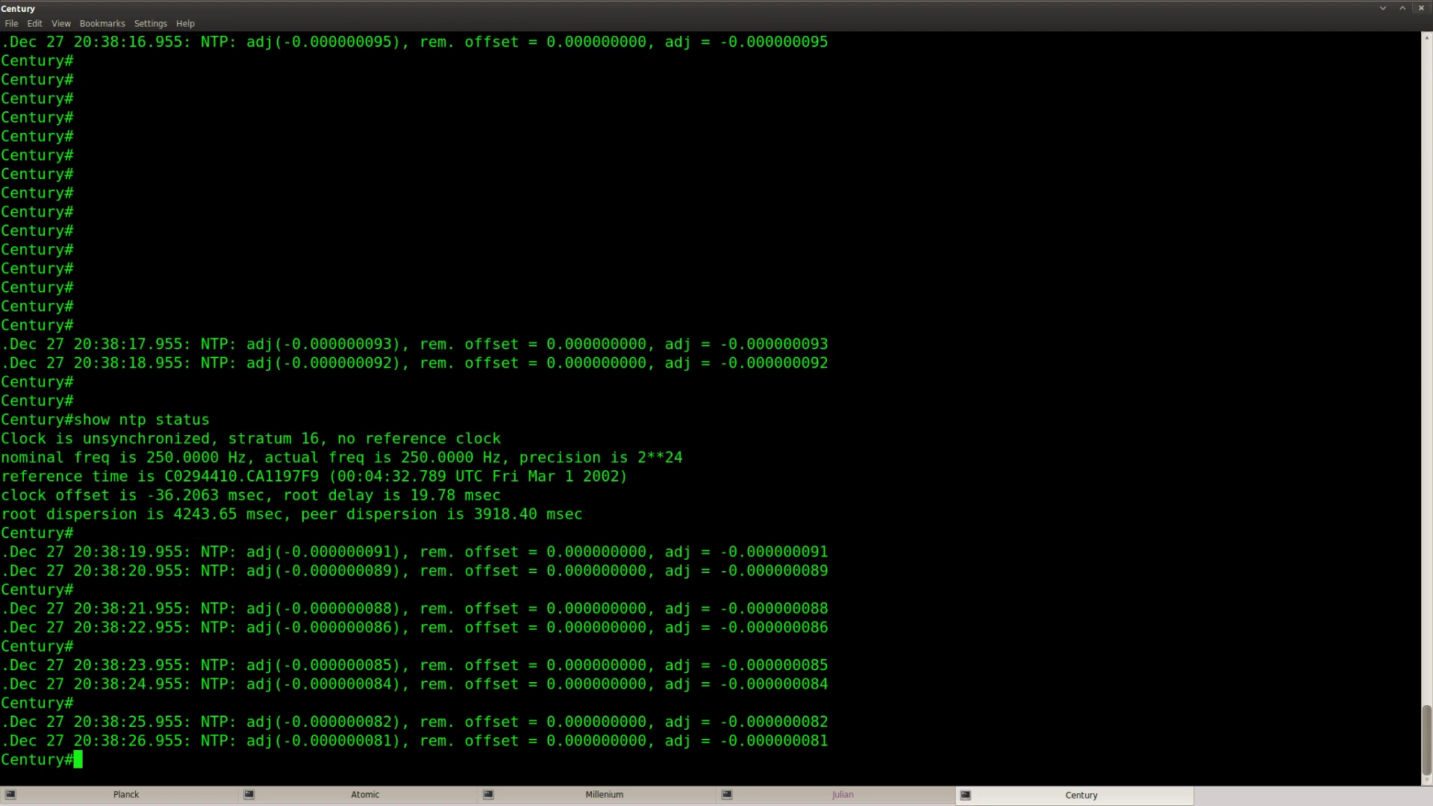
# - Turn off all debugging on Century with no de all
pyautogui.write('no de all')
pyautogui.press('Return')
pyautogui.press('Return')
pyautogui.press('Return')
pyautogui.press('Return')
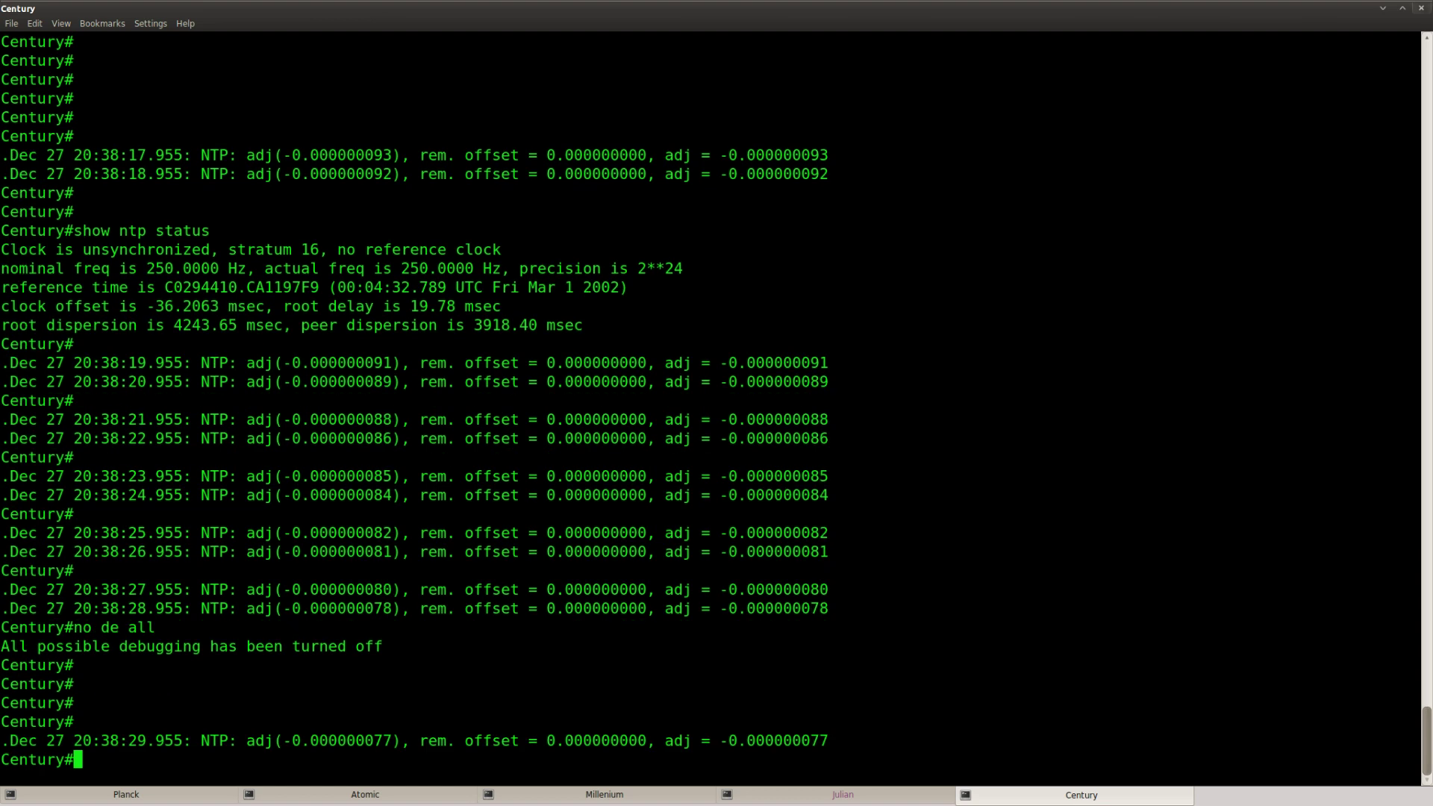
pyautogui.press('Return')
# - Run show ntp status on Century once with debugging turned off
pyautogui.write('sho')
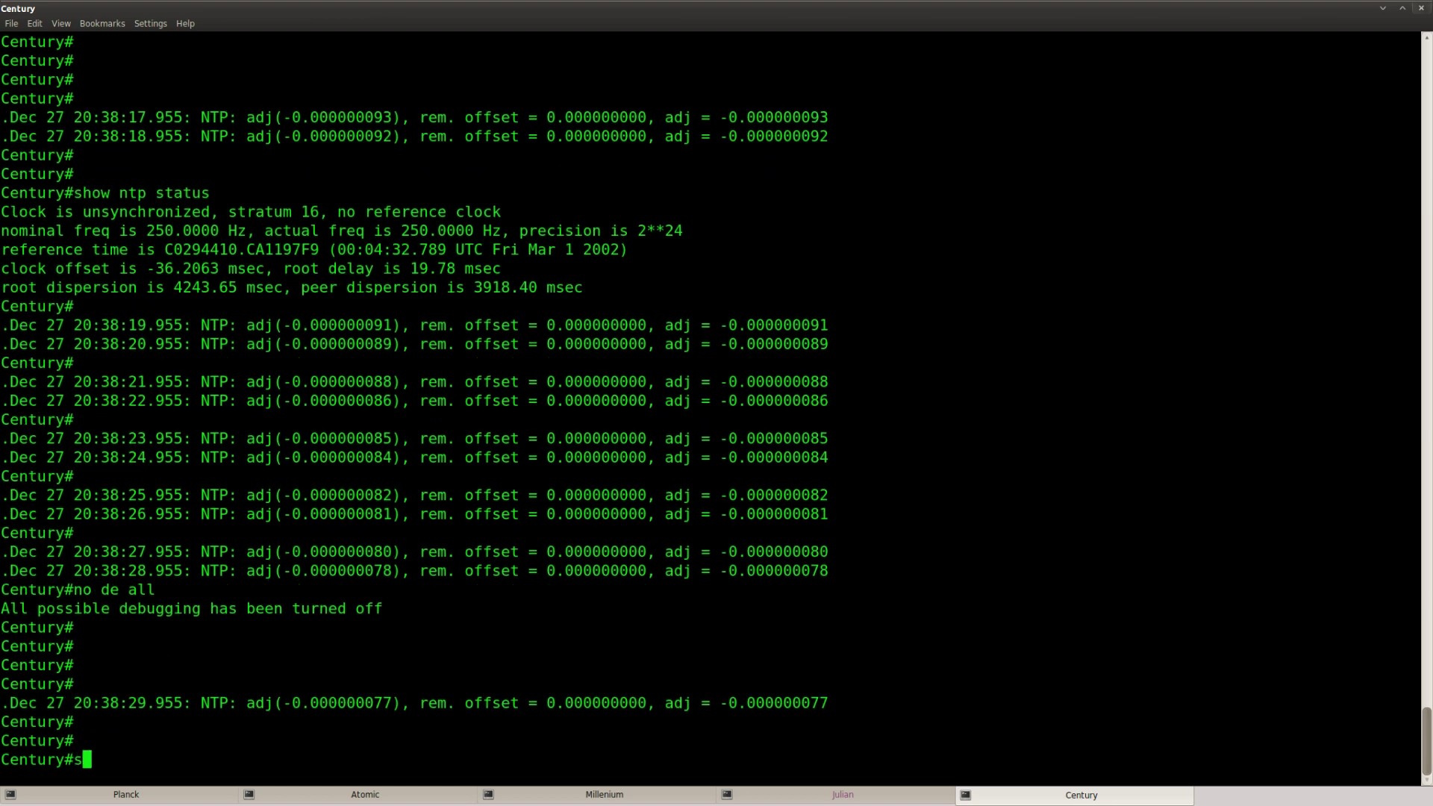
pyautogui.press('Tab')
pyautogui.write('nt')
pyautogui.press('Tab')
pyautogui.write('st')
pyautogui.press('Tab')
pyautogui.press('Return')
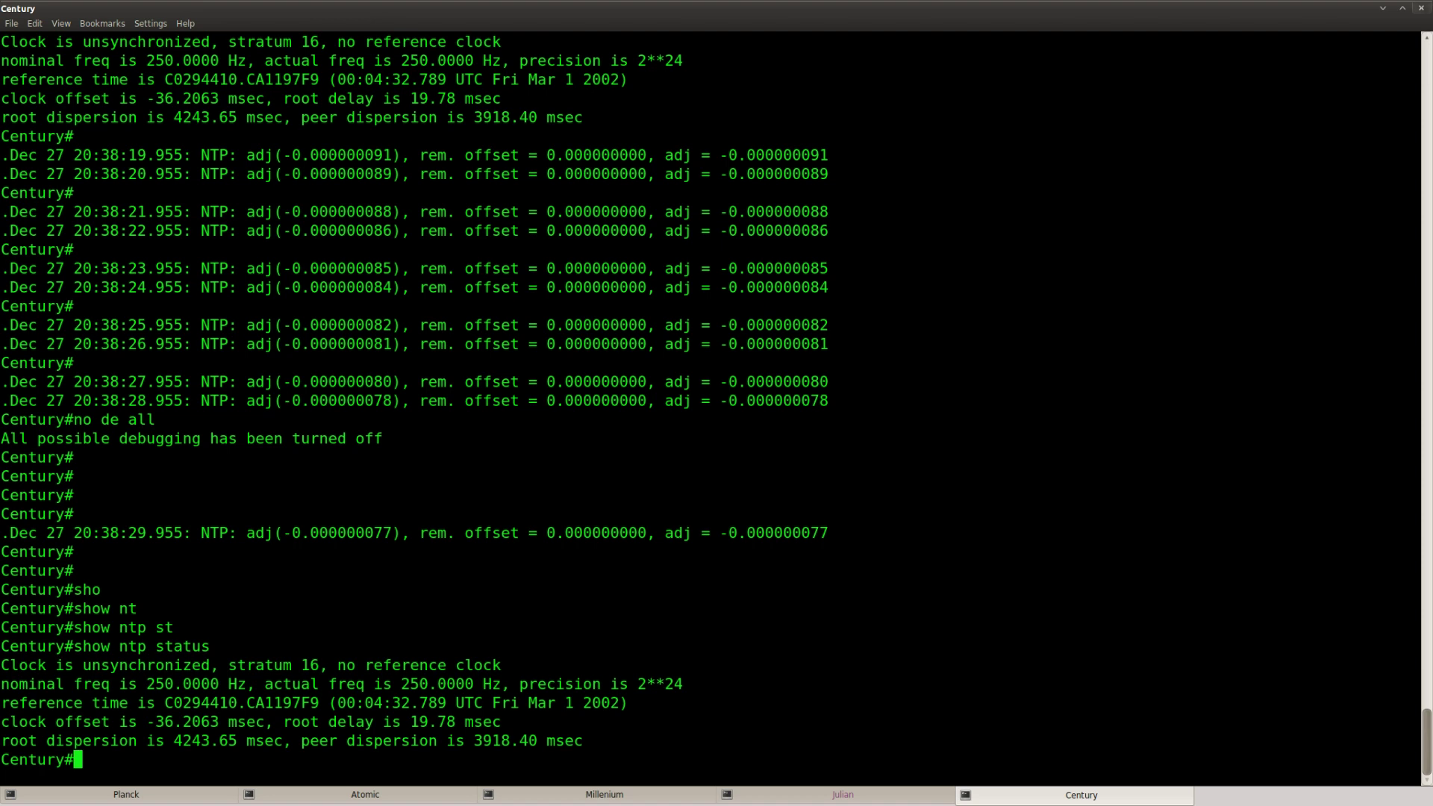
# - List the show ntp options on Century and run show ntp associations
pyautogui.write('sho')
pyautogui.press('Tab')
pyautogui.write('nt')
pyautogui.press('Tab')
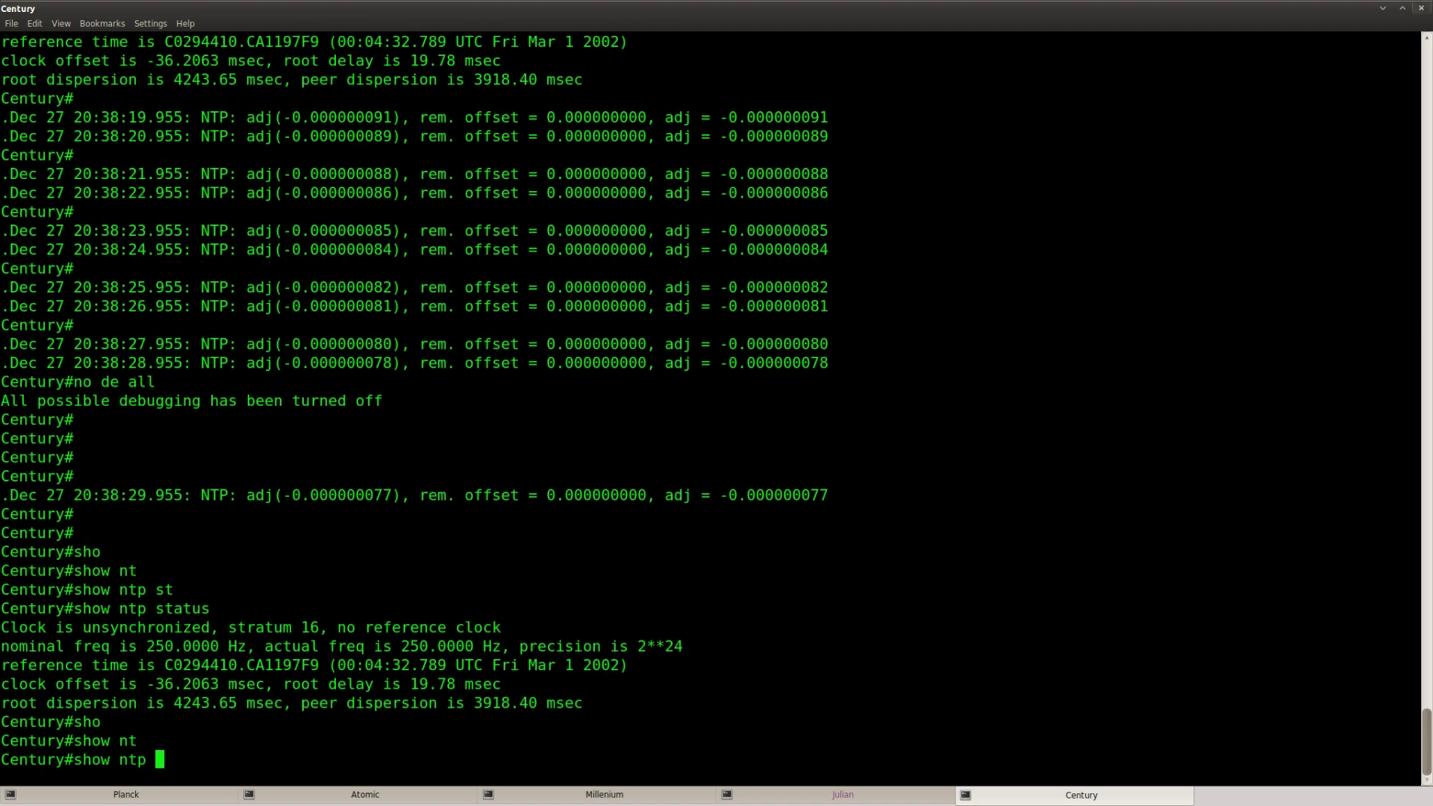
pyautogui.write('?ass')
pyautogui.press('Tab')
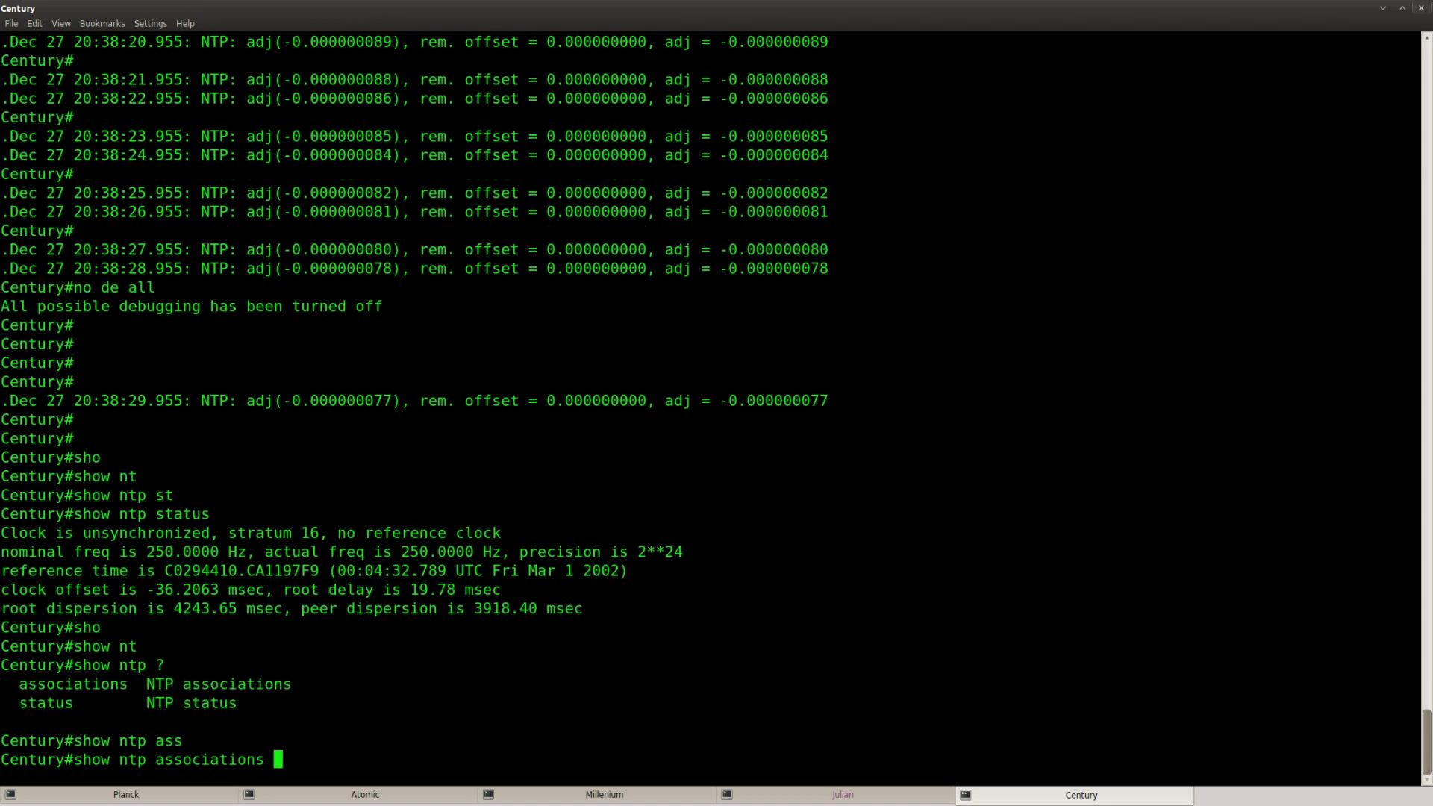
pyautogui.press('Return')
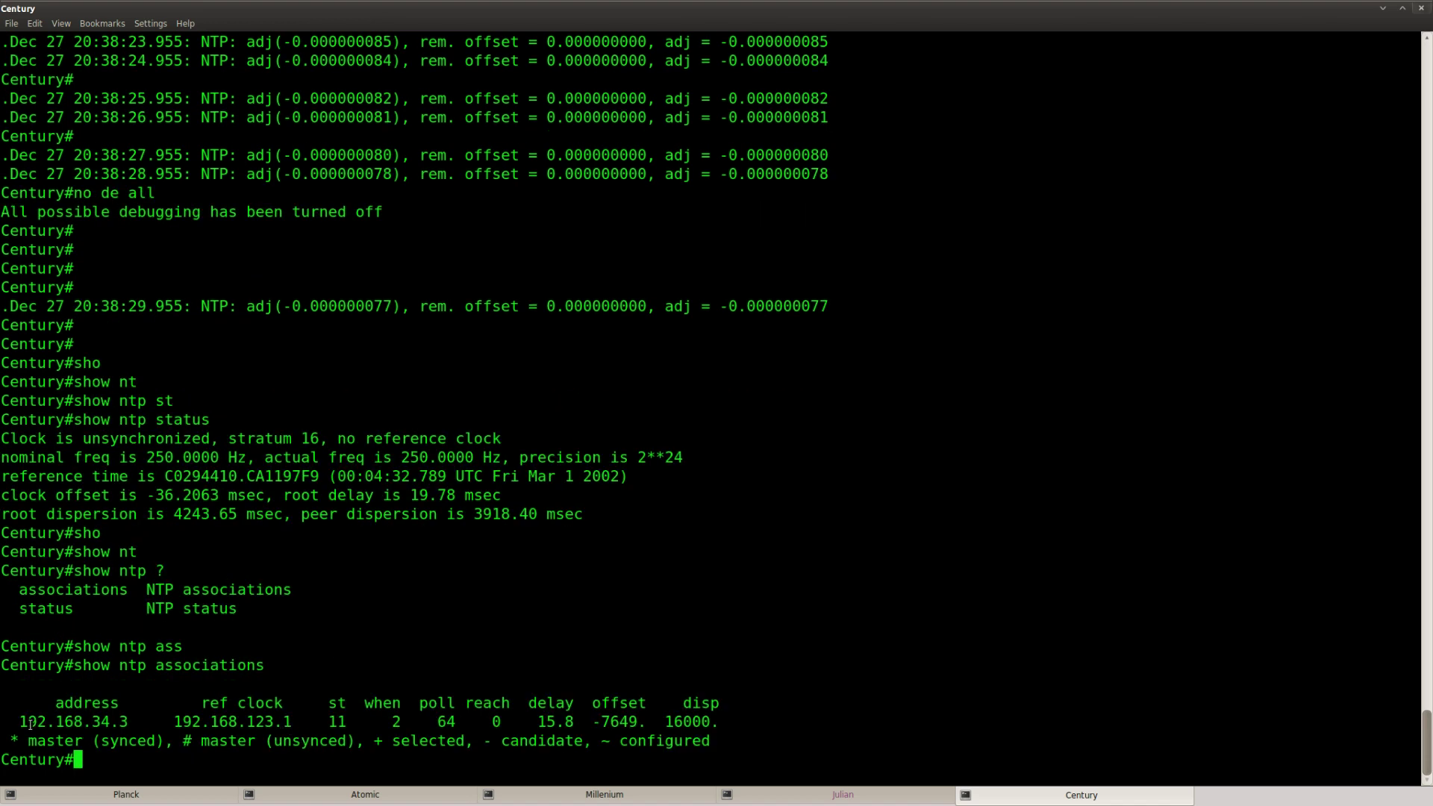
# - Examine the peer address, reference clock and stratum in Century's NTP associations, along with the master (synced) legend entry
pyautogui.moveTo(19, 721); pyautogui.dragTo(132, 721)
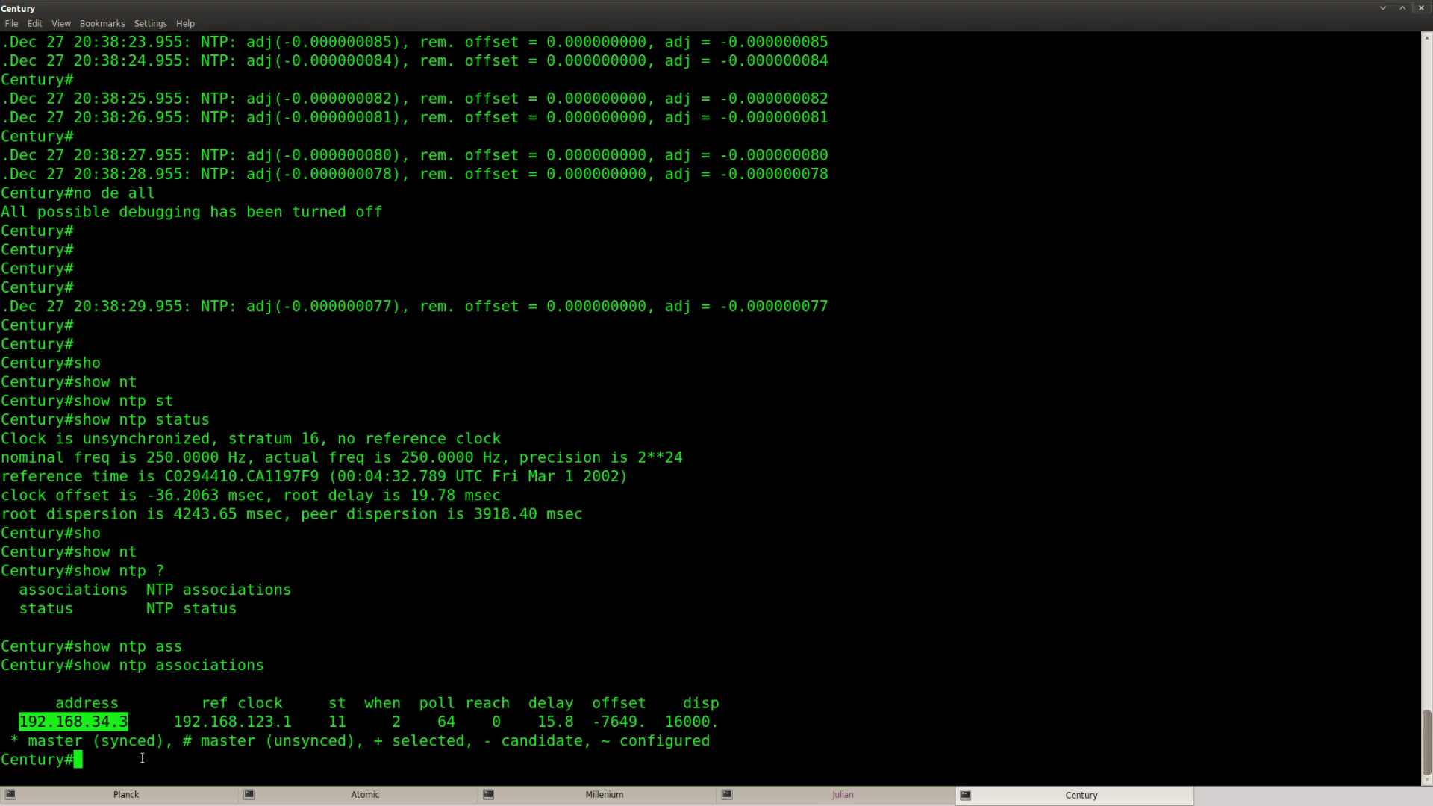
pyautogui.moveTo(130, 721); pyautogui.dragTo(19, 721)
pyautogui.moveTo(294, 721); pyautogui.dragTo(174, 721)
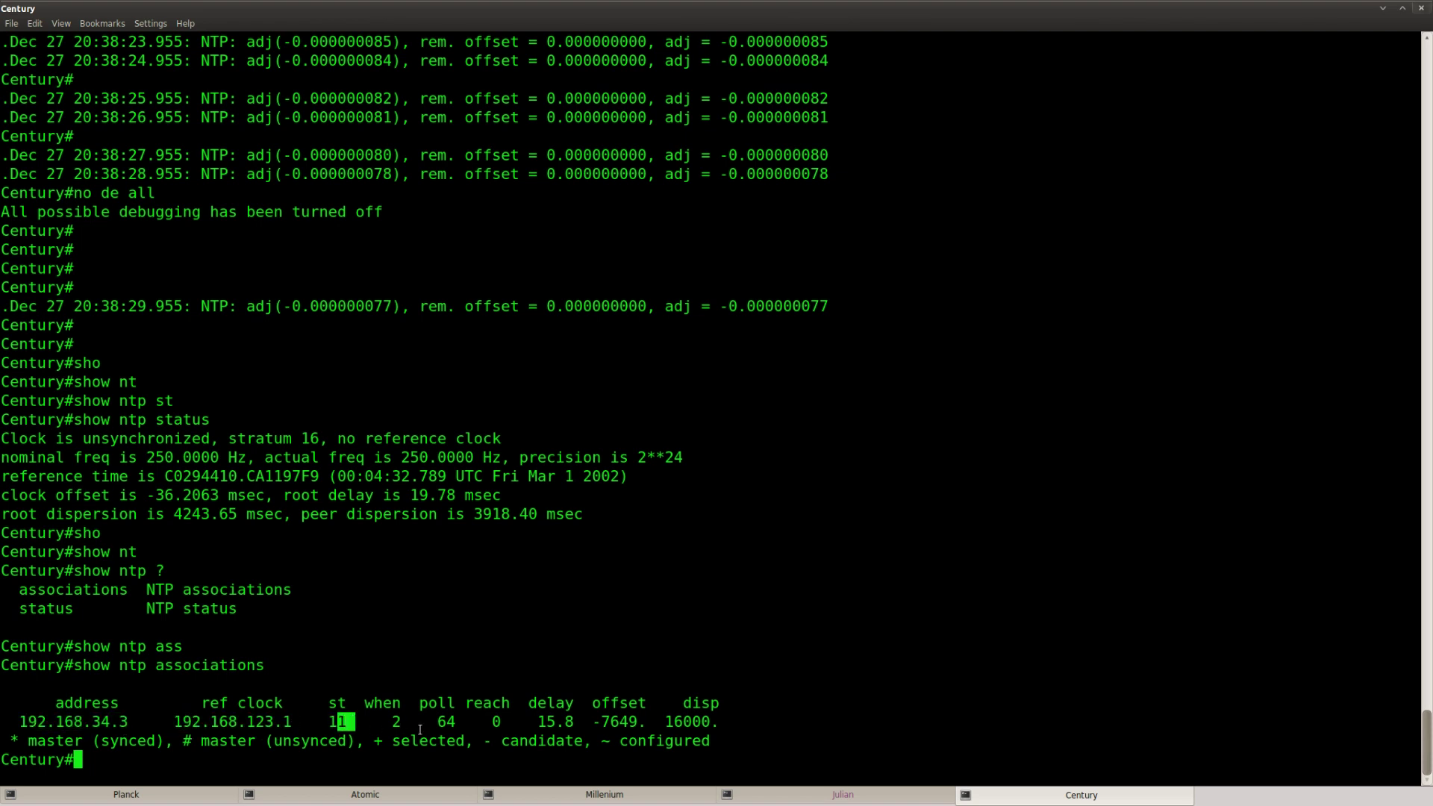
pyautogui.click(387, 759)
pyautogui.moveTo(164, 741); pyautogui.dragTo(46, 740)
pyautogui.click(281, 738)
# - Run show ntp status four times on Century to monitor its reference time and clock offset
pyautogui.write('sho')
pyautogui.press('Tab')
pyautogui.write('nt')
pyautogui.press('Tab')
pyautogui.write('st')
pyautogui.press('Tab')
pyautogui.press('Return')
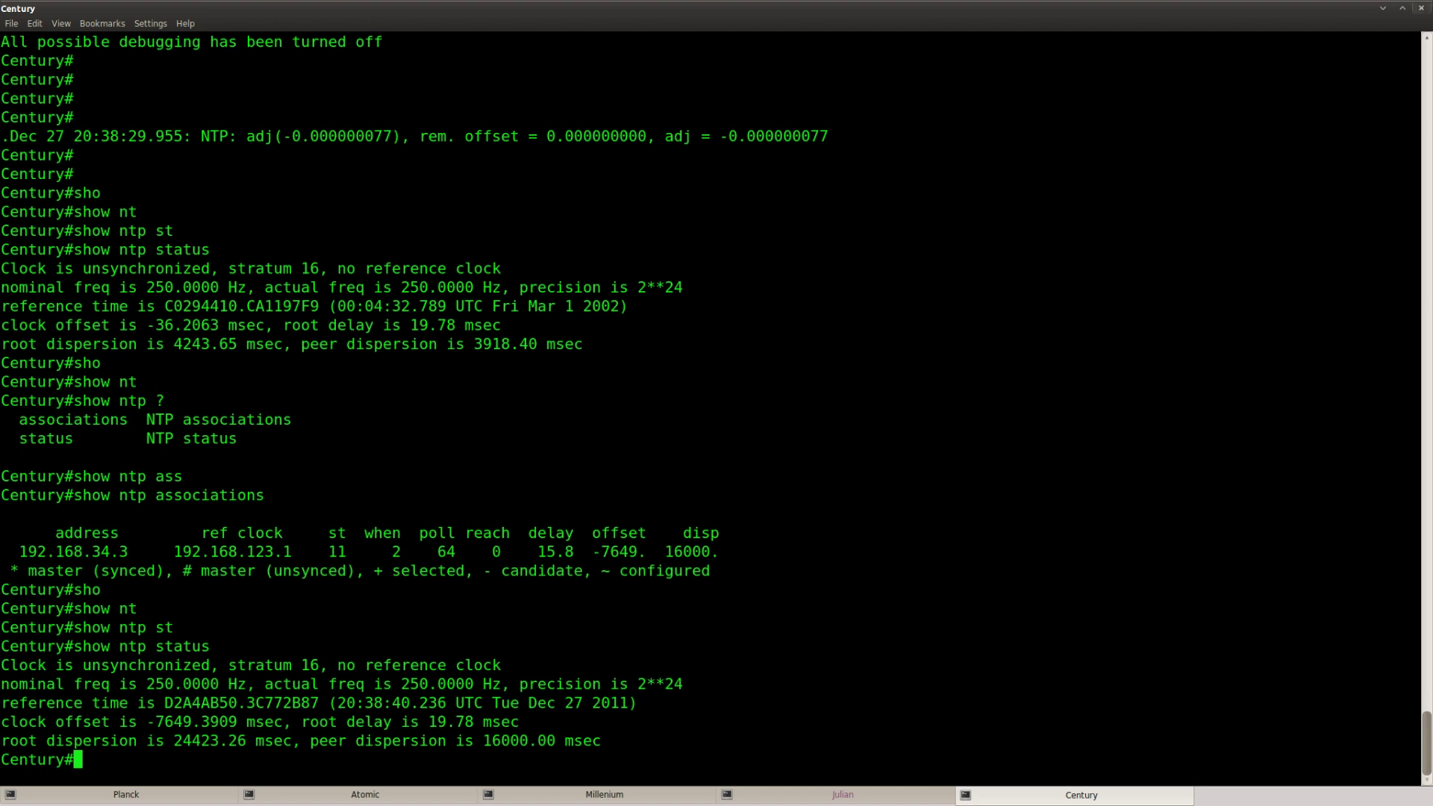
pyautogui.press('Return')
pyautogui.press('Return')
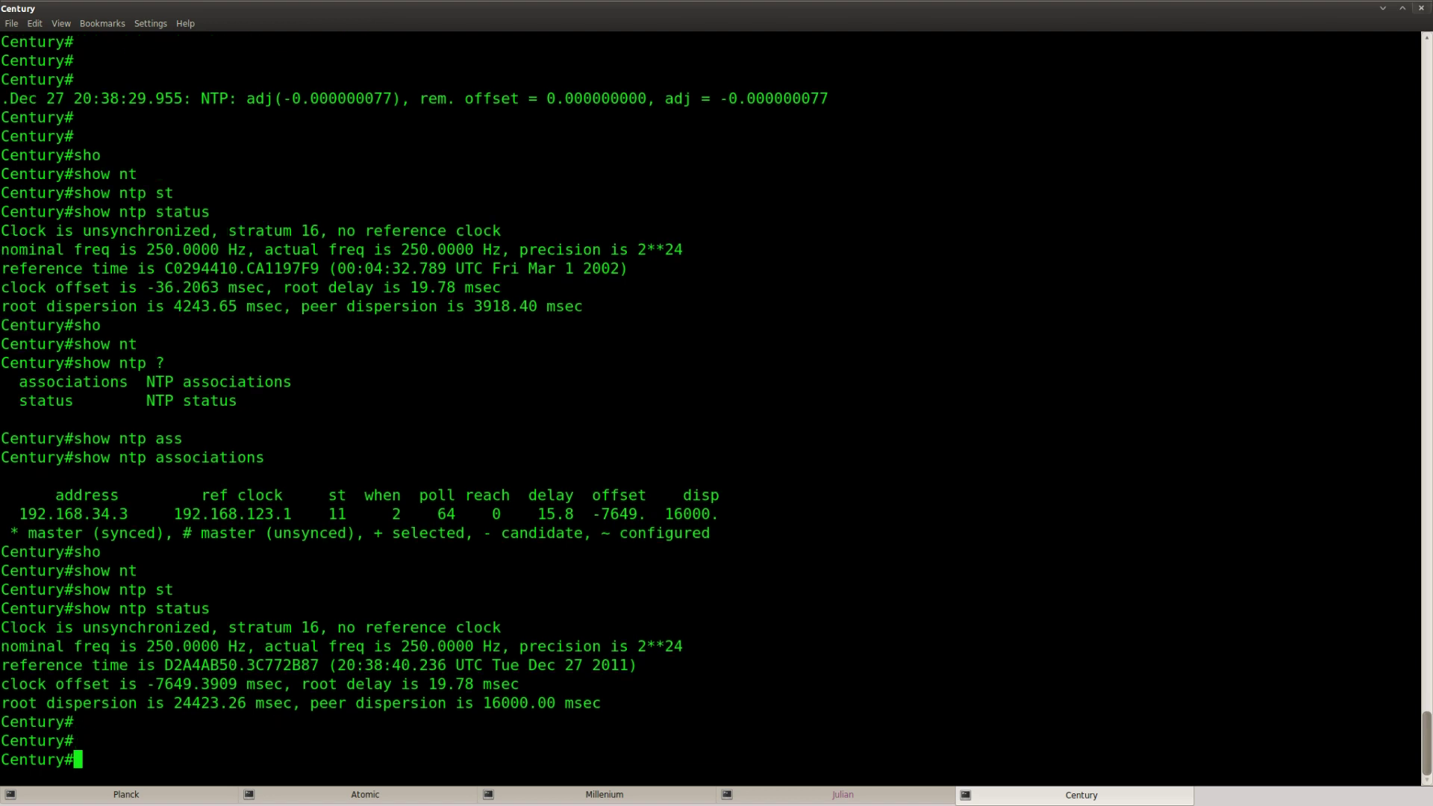
pyautogui.press('Up')
pyautogui.press('Return')
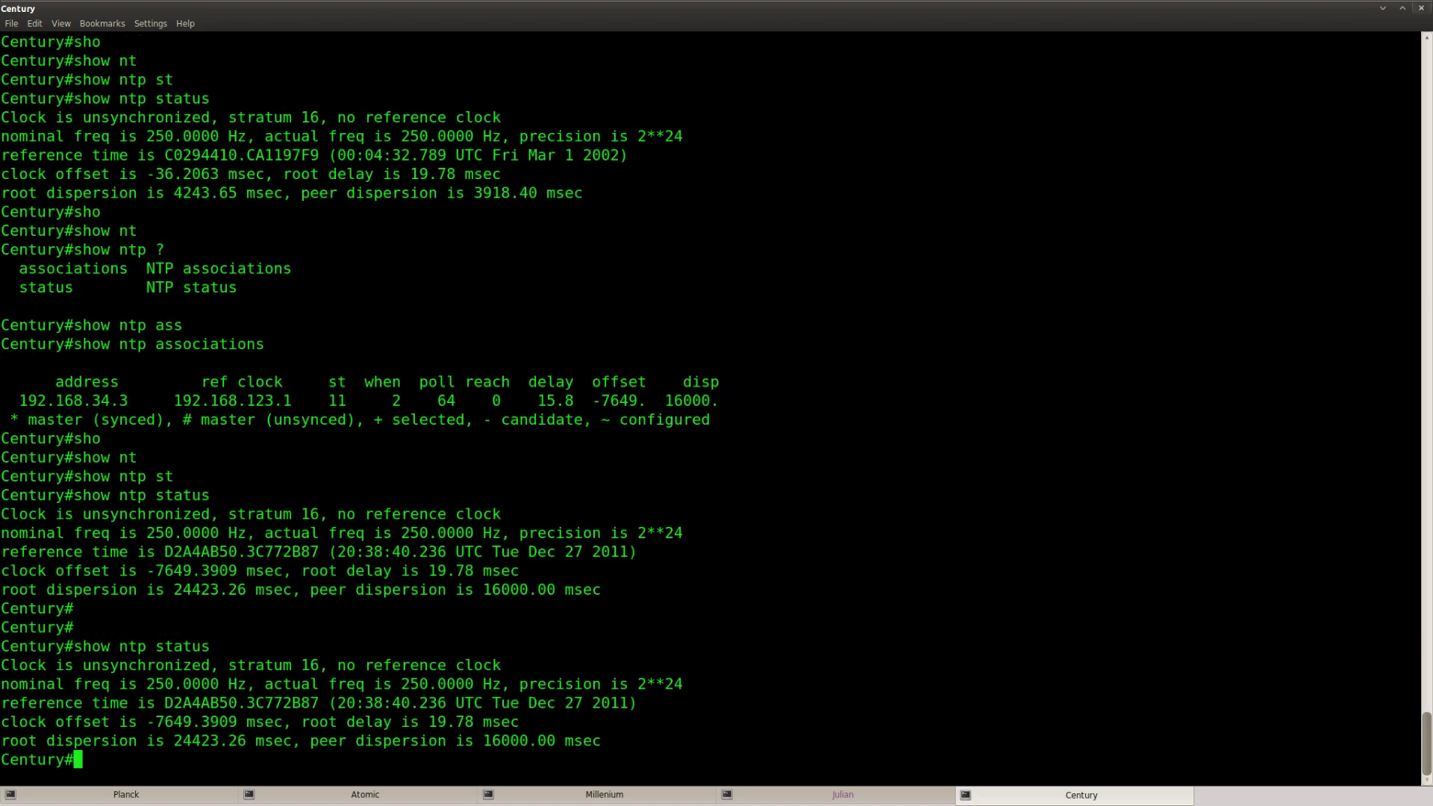
pyautogui.press('Return')
pyautogui.press('Up')
pyautogui.press('Return')
pyautogui.press('Return')
pyautogui.press('Return')
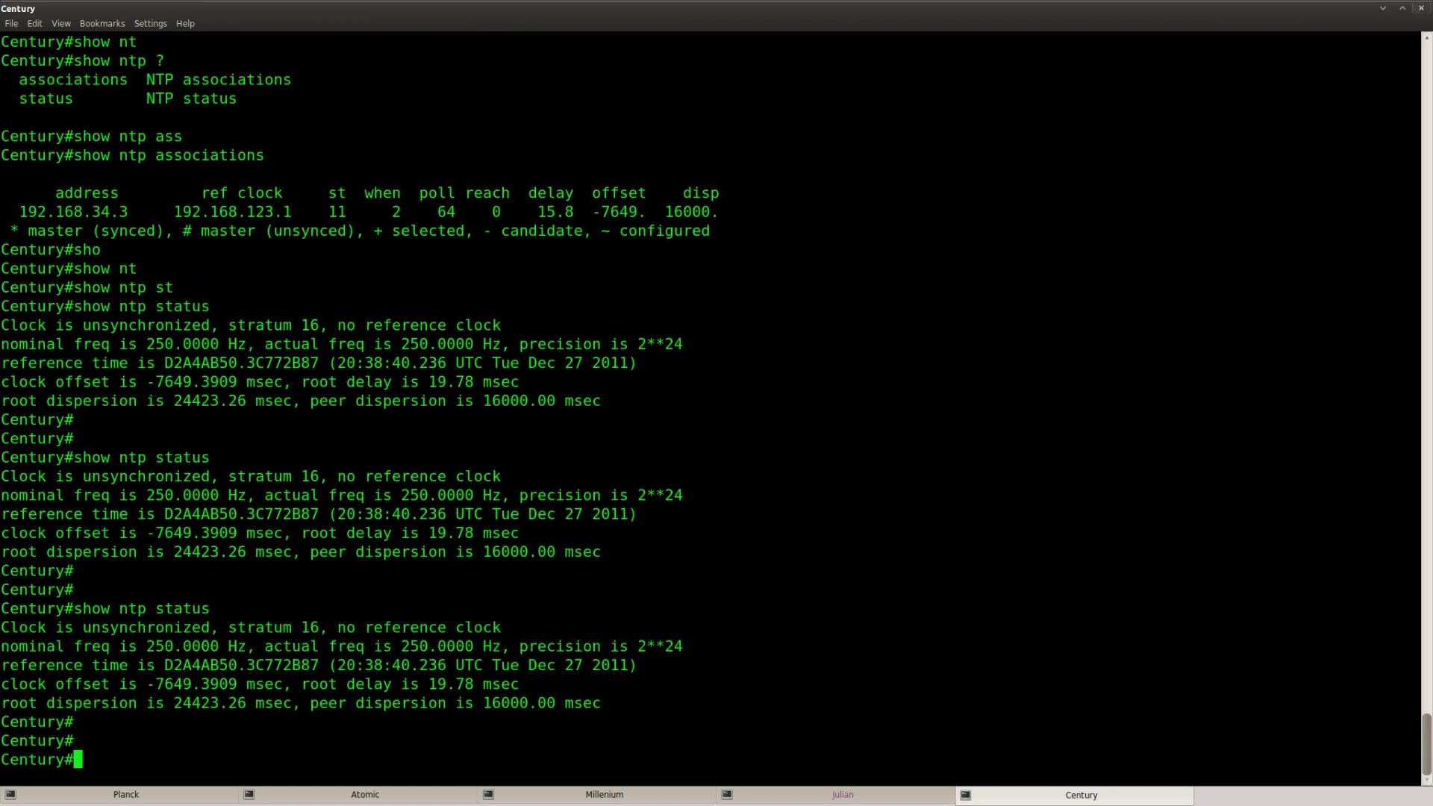
pyautogui.press('Up')
pyautogui.press('Return')
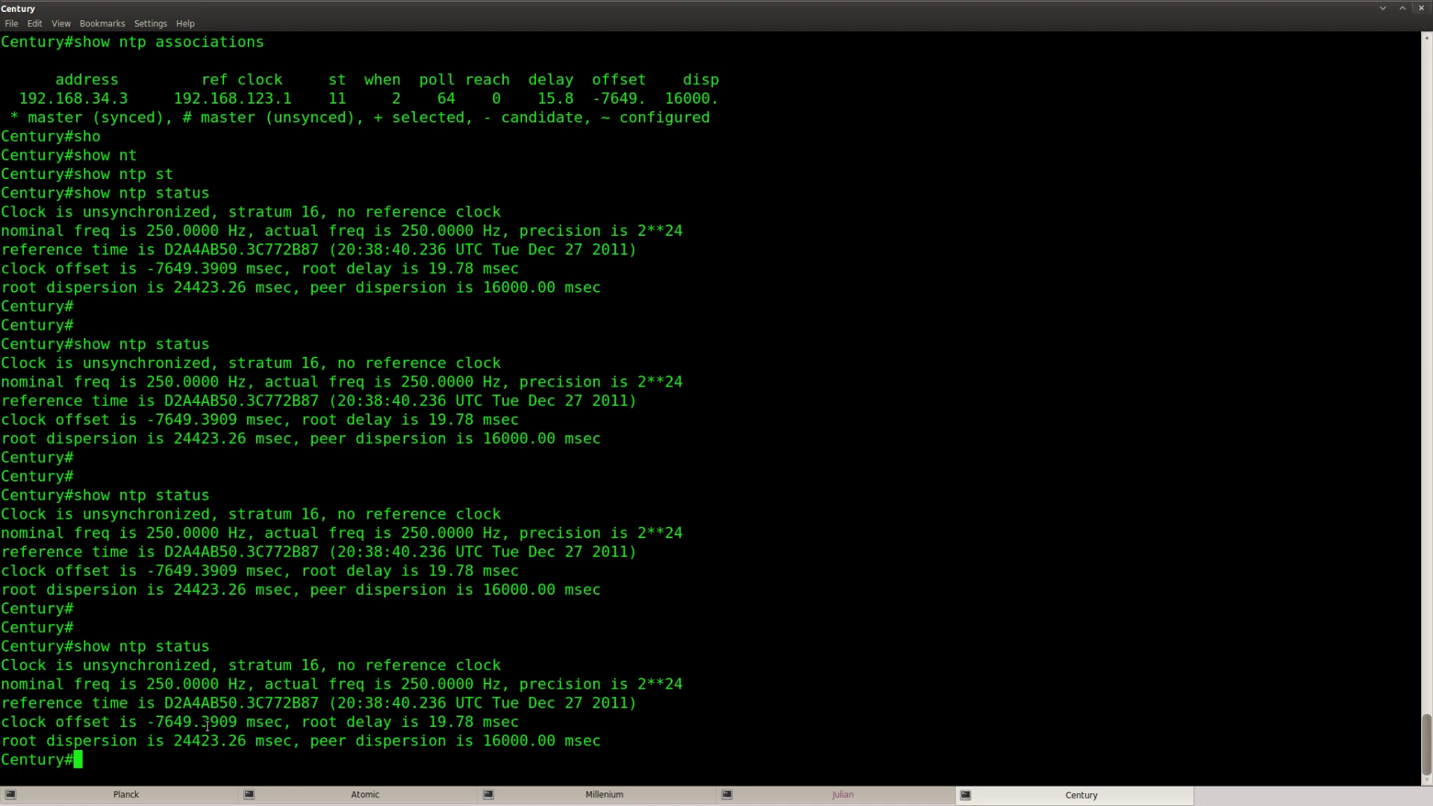
# - Recheck Century's NTP synchronization by running show ntp status, repeating it after allowing more time for Julian's broadcasts
pyautogui.press('Return')
pyautogui.press('Up')
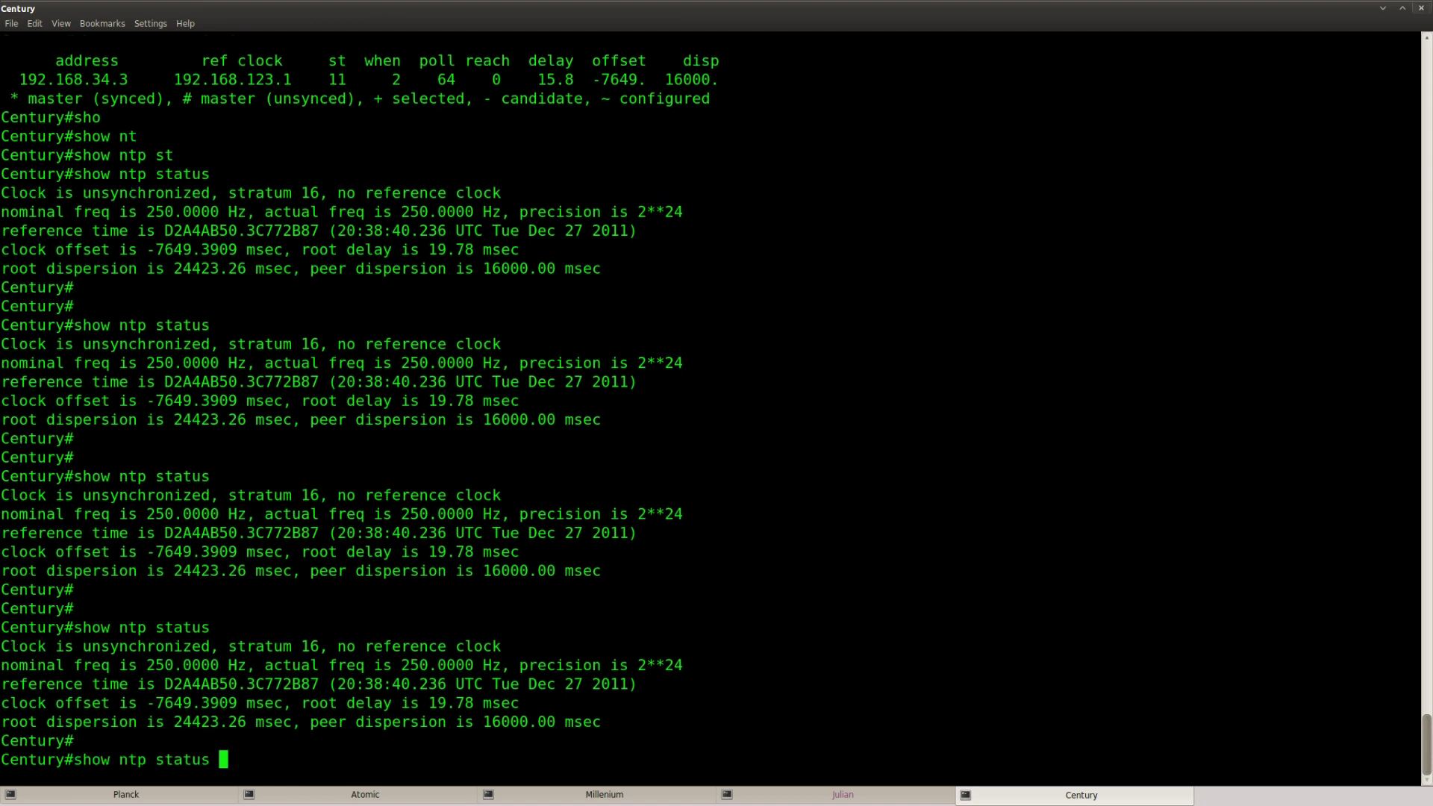
pyautogui.press('Return')
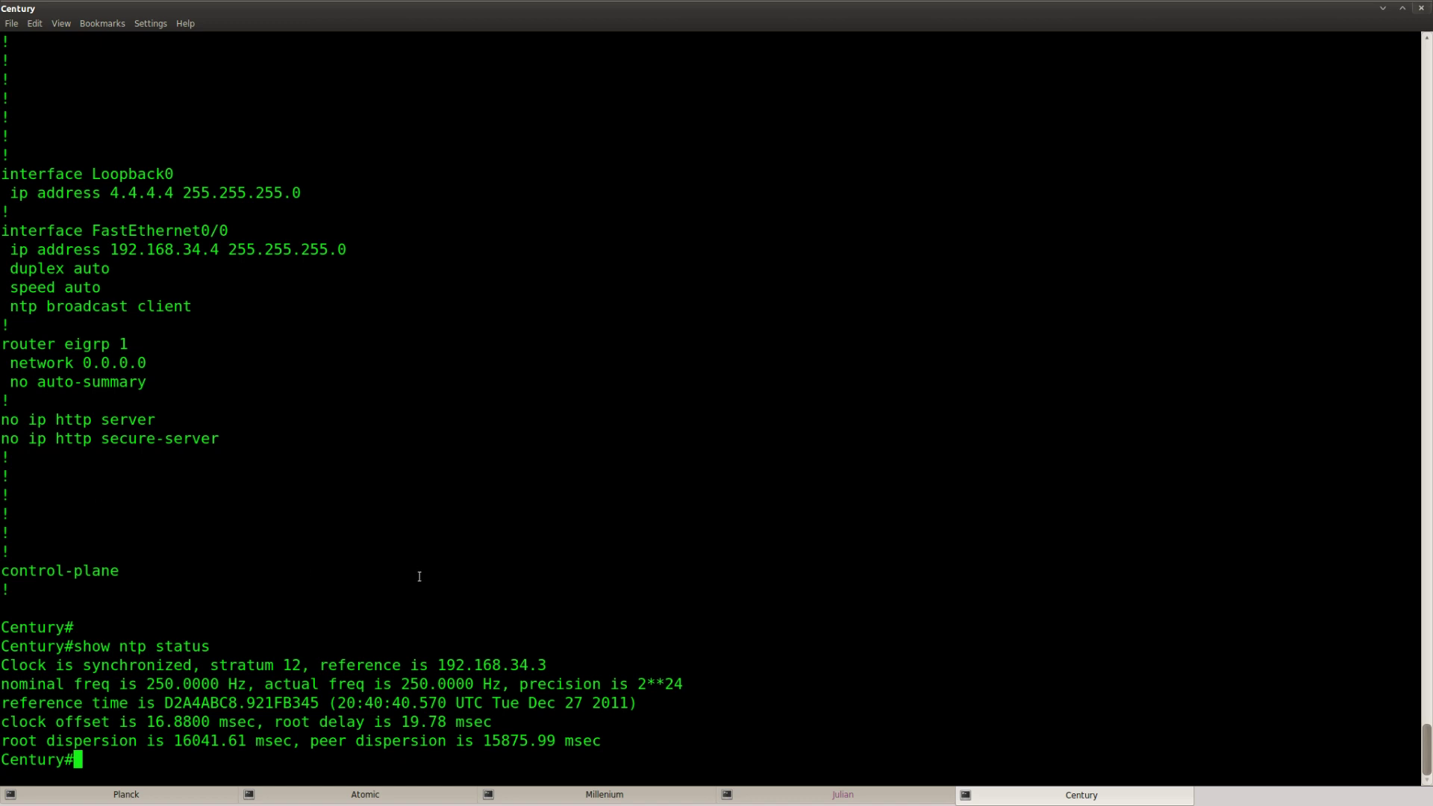
pyautogui.press('Return')
pyautogui.press('Return')
pyautogui.press('Up')
pyautogui.press('Return')
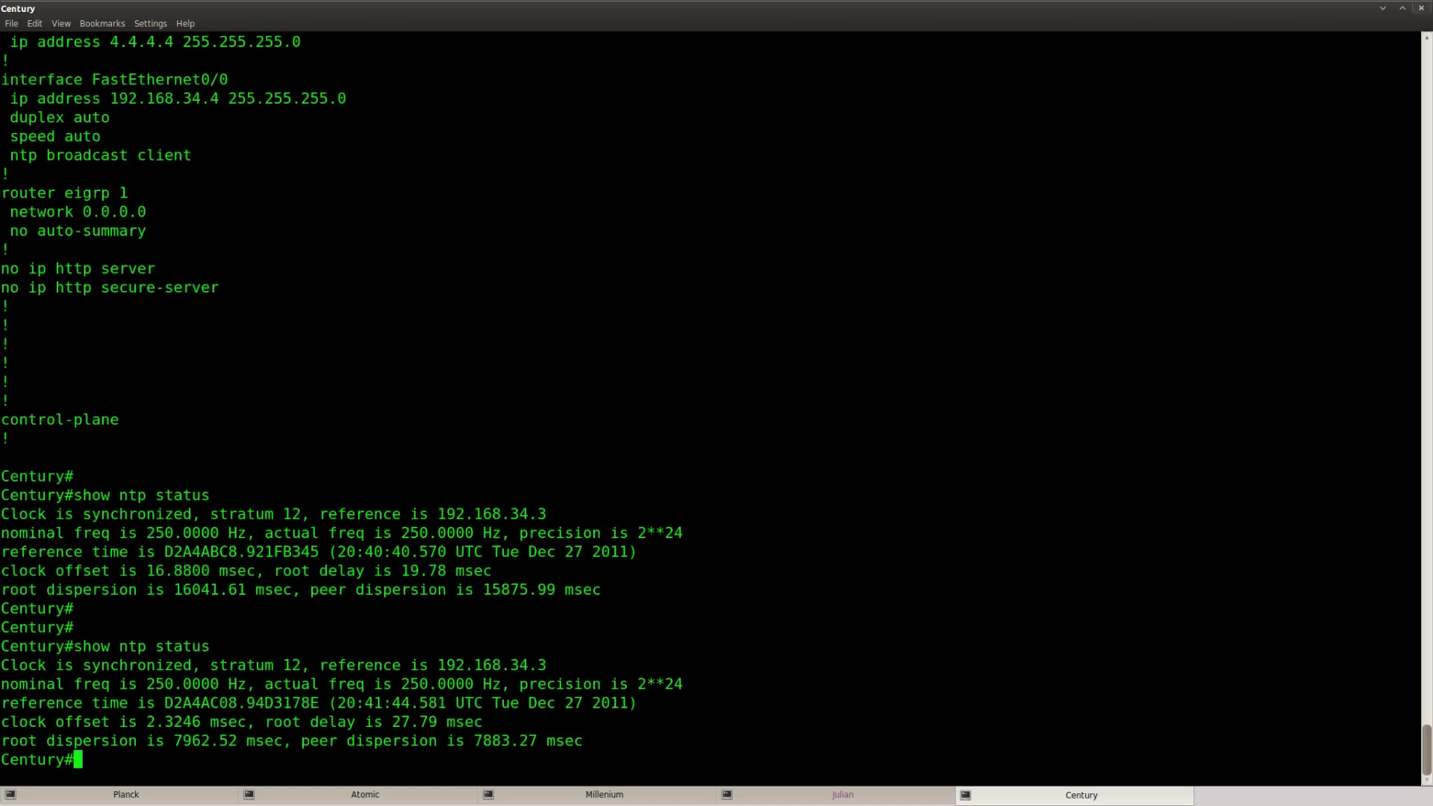
# - Examine the synchronization state and stratum in Century's latest NTP status output
pyautogui.moveTo(211, 647); pyautogui.dragTo(74, 646)
pyautogui.doubleClick(163, 665)
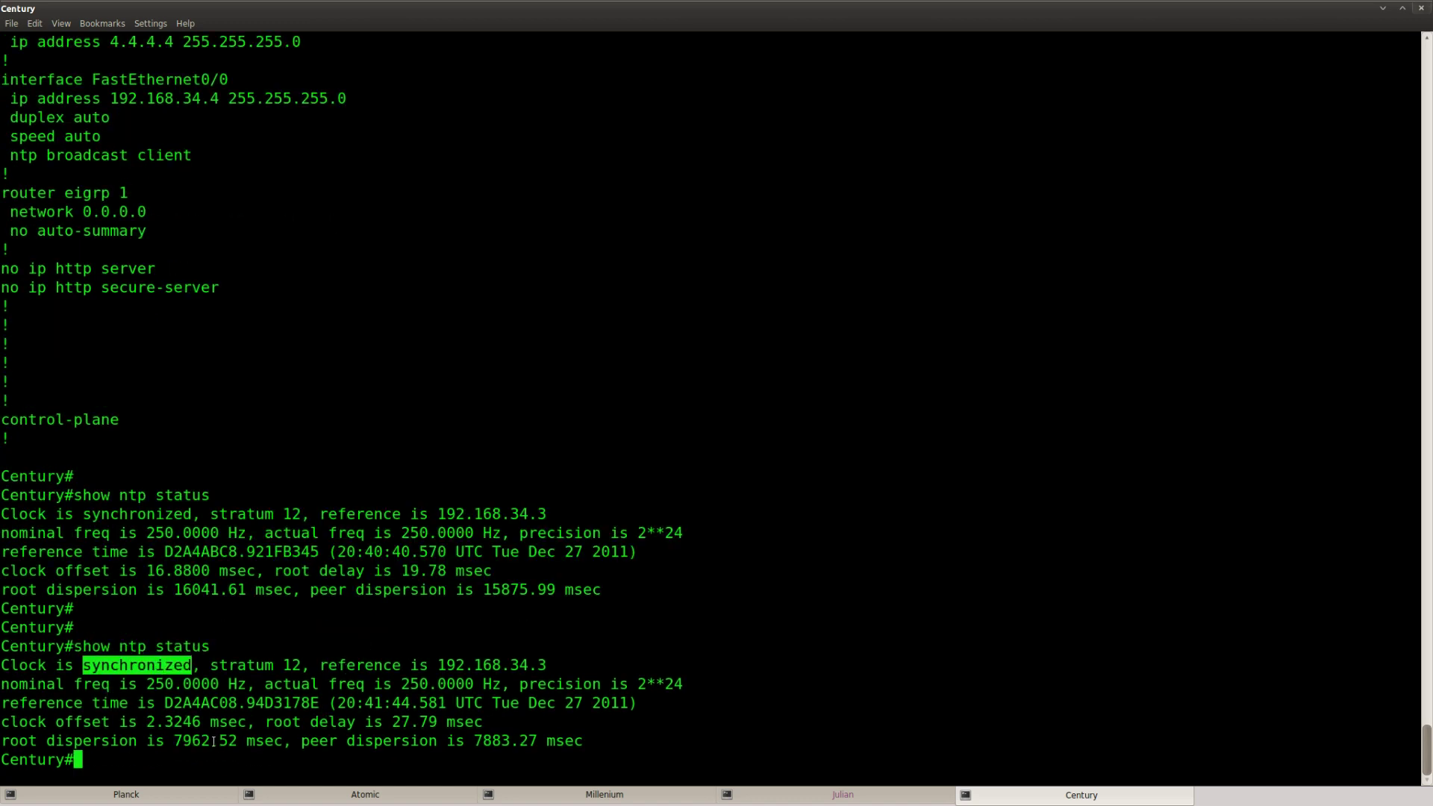
pyautogui.moveTo(299, 663); pyautogui.dragTo(210, 663)
pyautogui.click(319, 714)
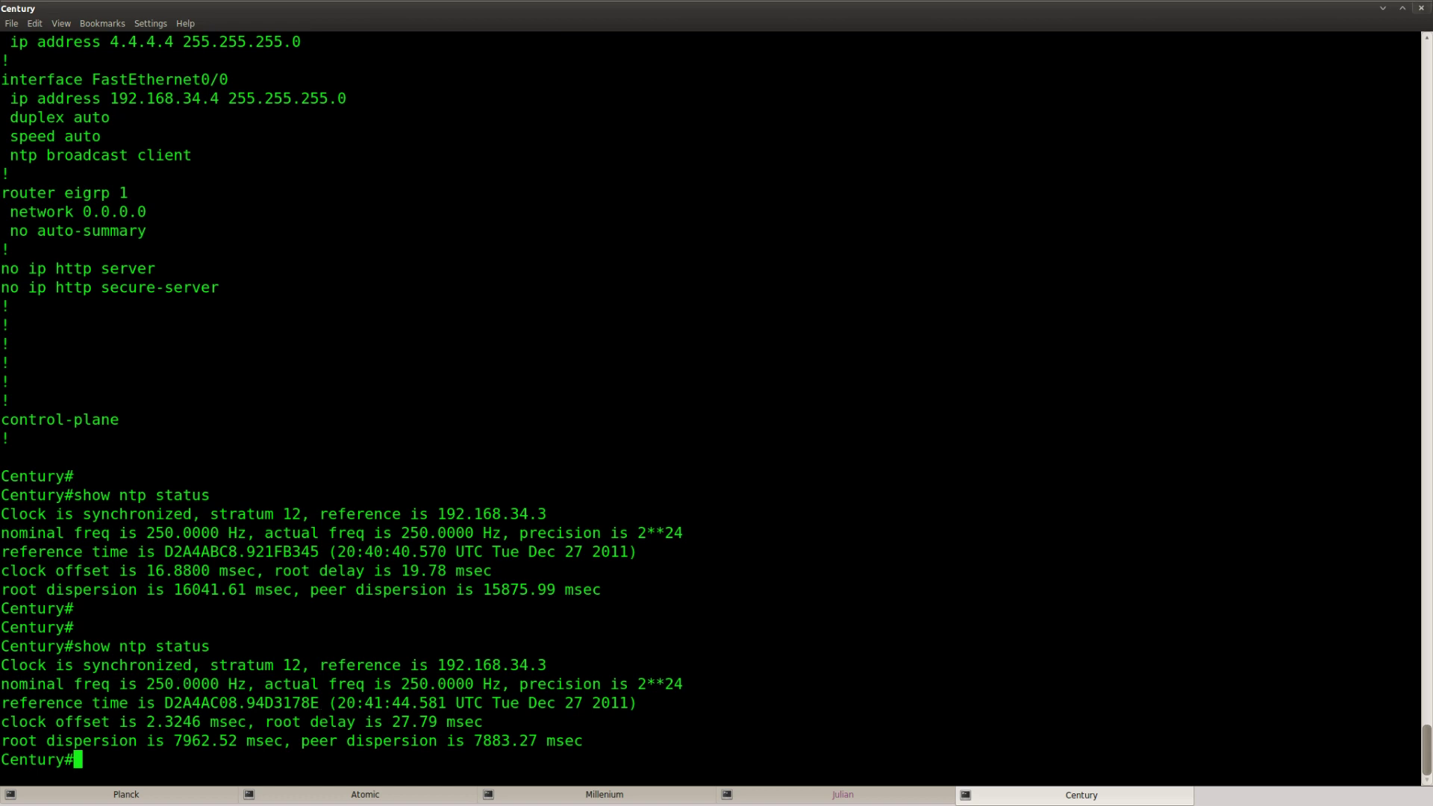
# - Run show clock on Century to check its current time
pyautogui.press('Return')
pyautogui.press('Return')
pyautogui.press('Return')
pyautogui.press('Return')
pyautogui.write('show')
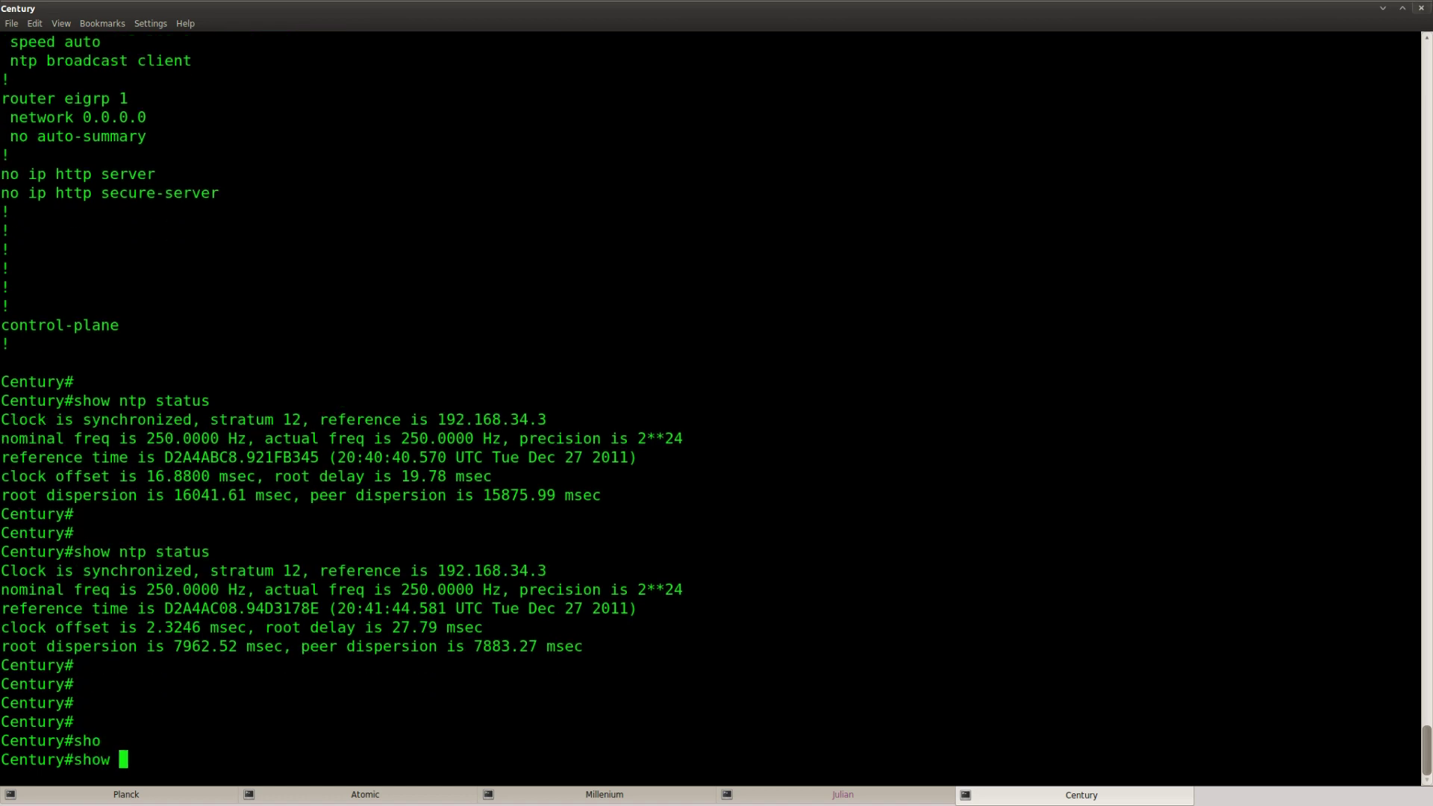
pyautogui.press('Tab')
pyautogui.write('cloc')
pyautogui.press('Tab')
pyautogui.press('Return')
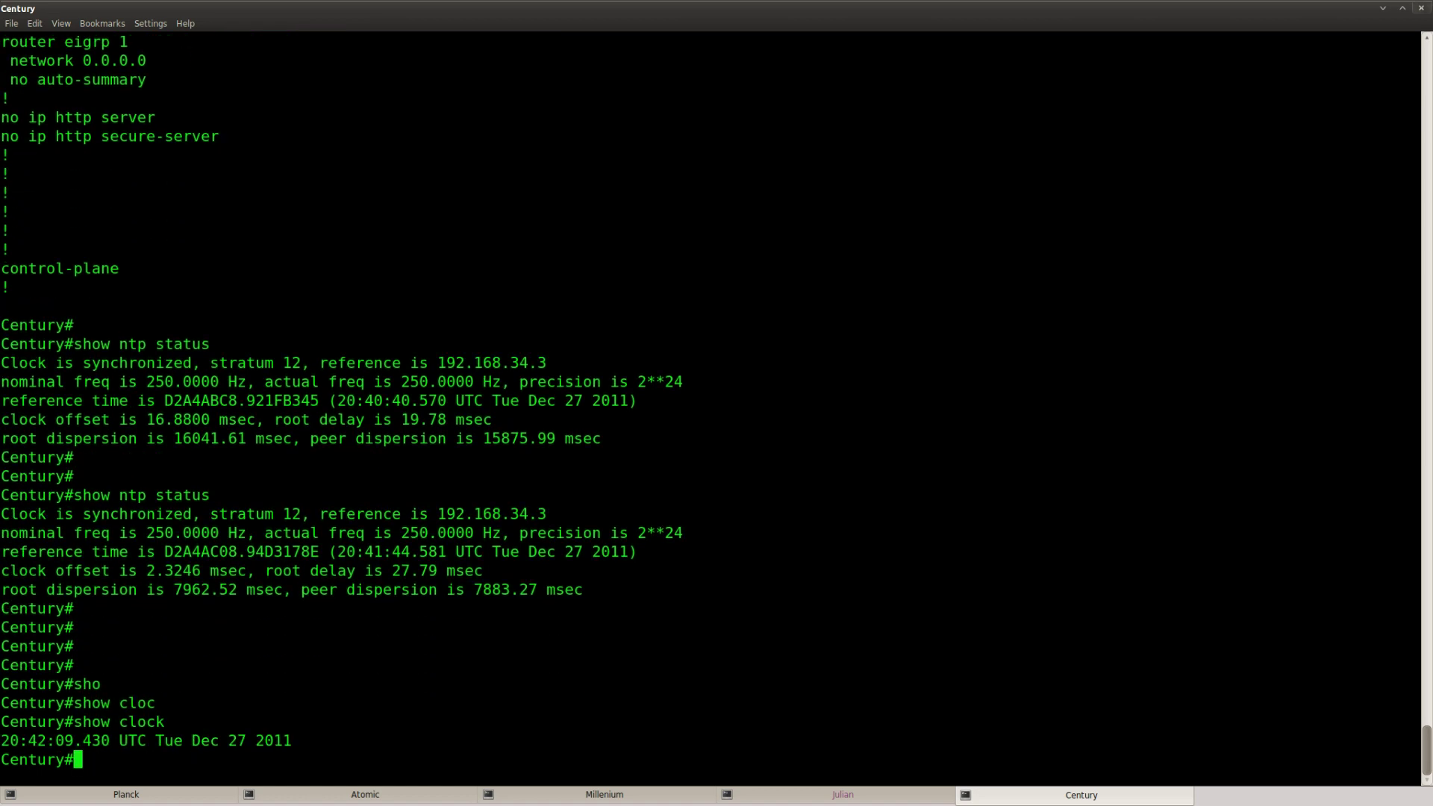
# - Review Century's displayed time and date, and switch to the NTP lab page in Firefox to check the goals
pyautogui.moveTo(303, 740); pyautogui.dragTo(3, 741)
pyautogui.click(339, 721)
pyautogui.hotkey('alt', 'Tab')
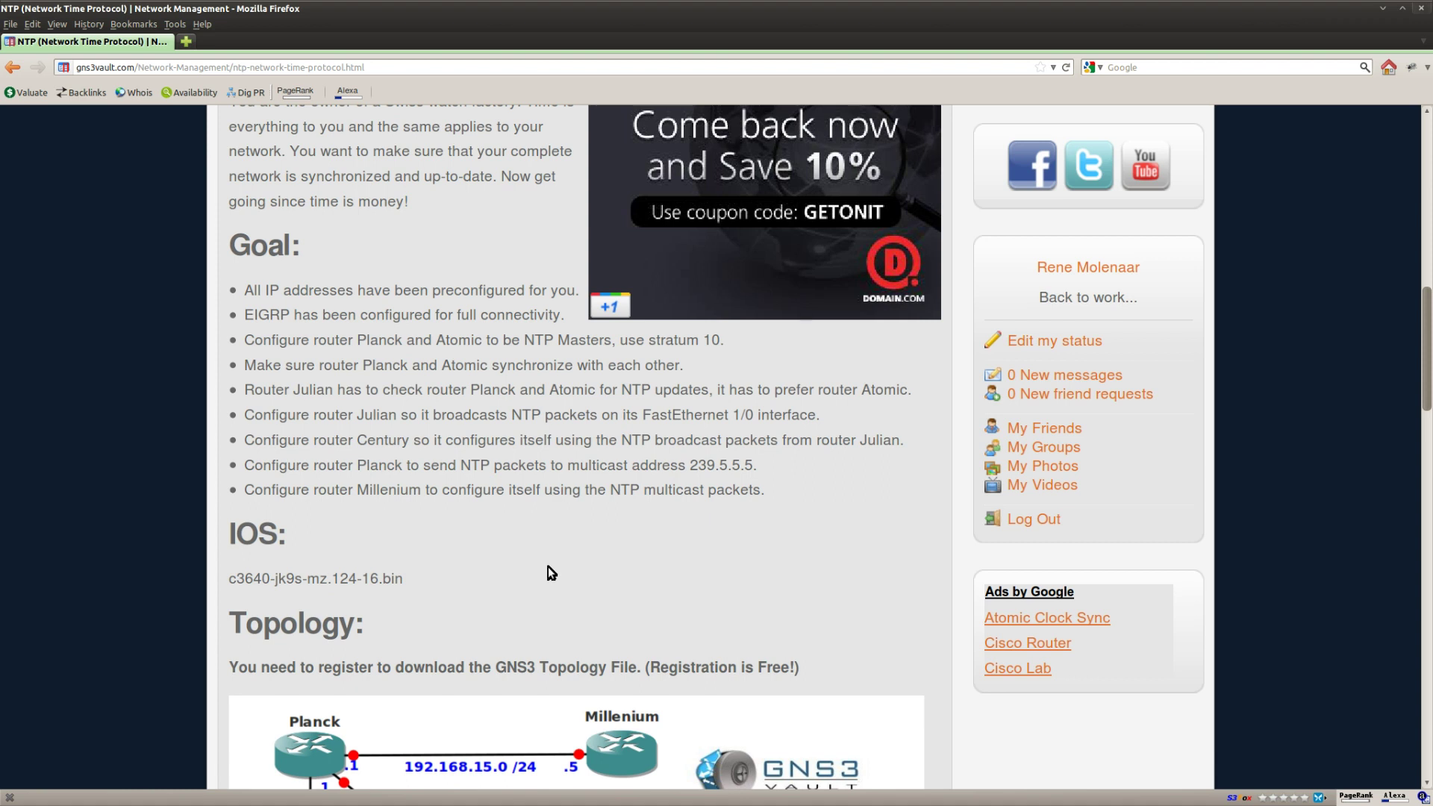